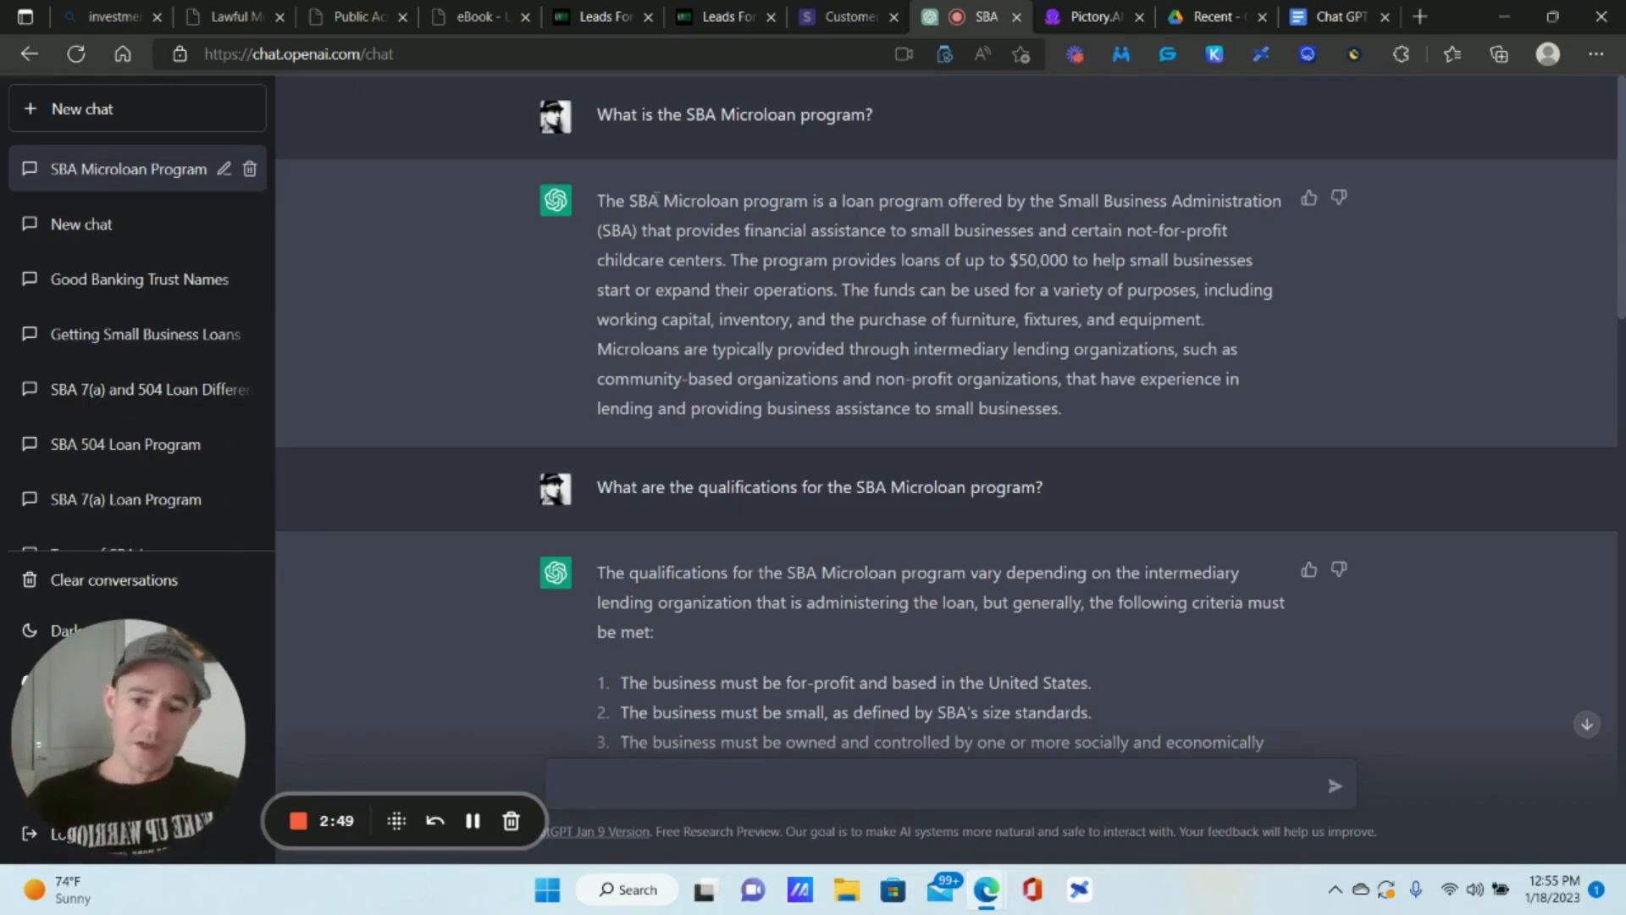
Review the SBA Microloan answers on the program, qualifications, application and intermediary lenders, plus the video intro text in the Chat GPT Questions/Requests document.
scroll(824, 384, down, 1)
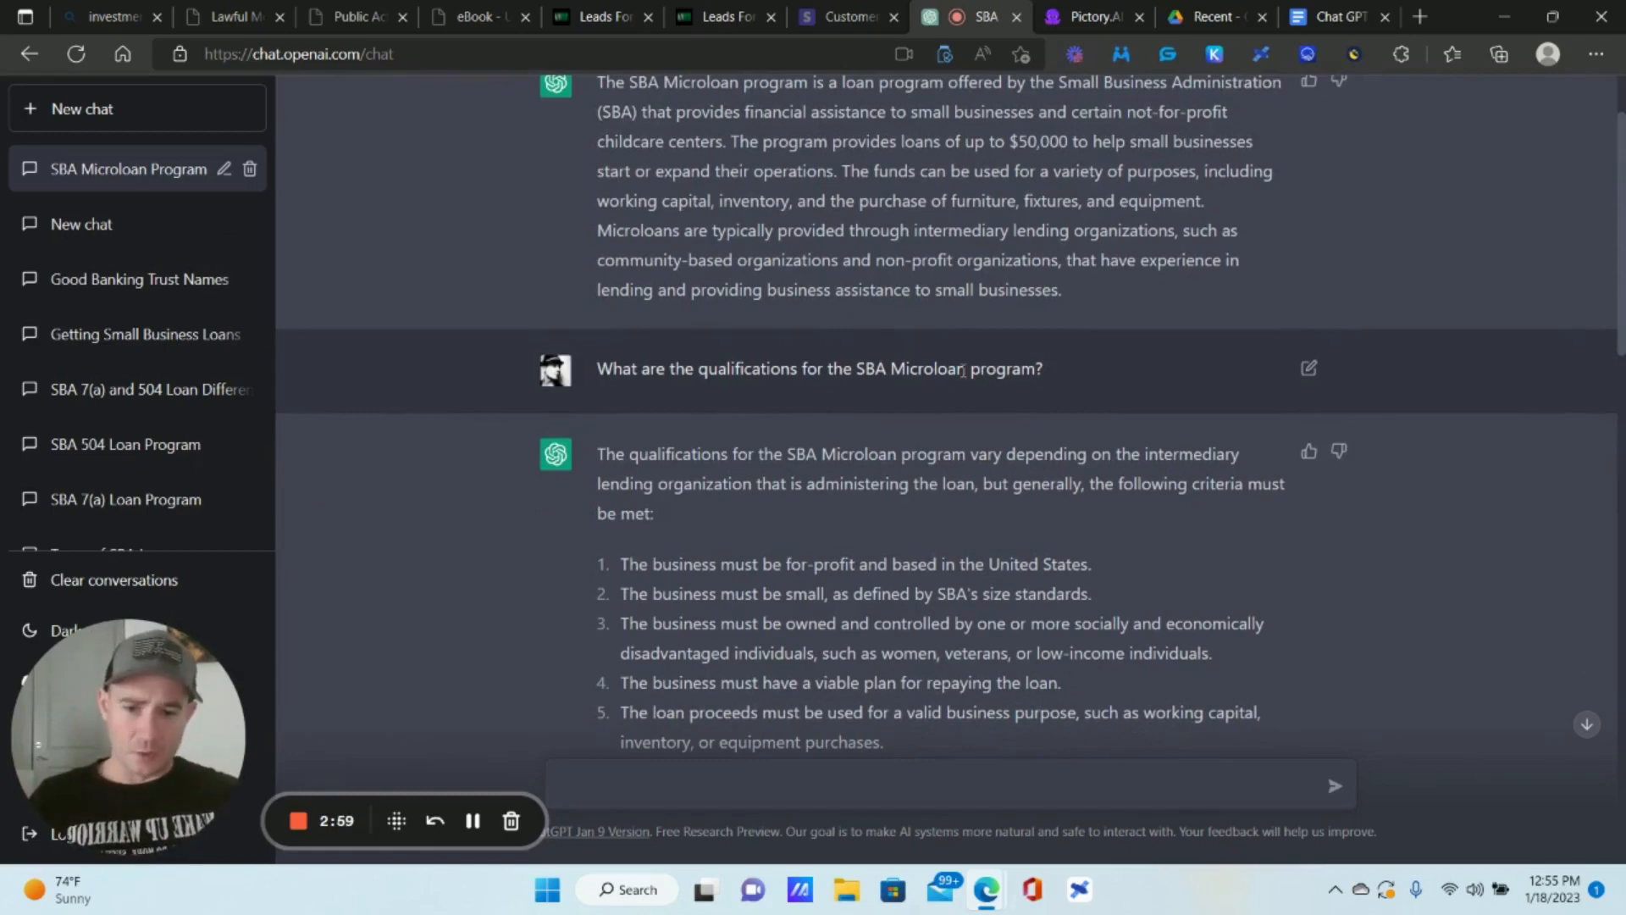
scroll(963, 374, down, 4)
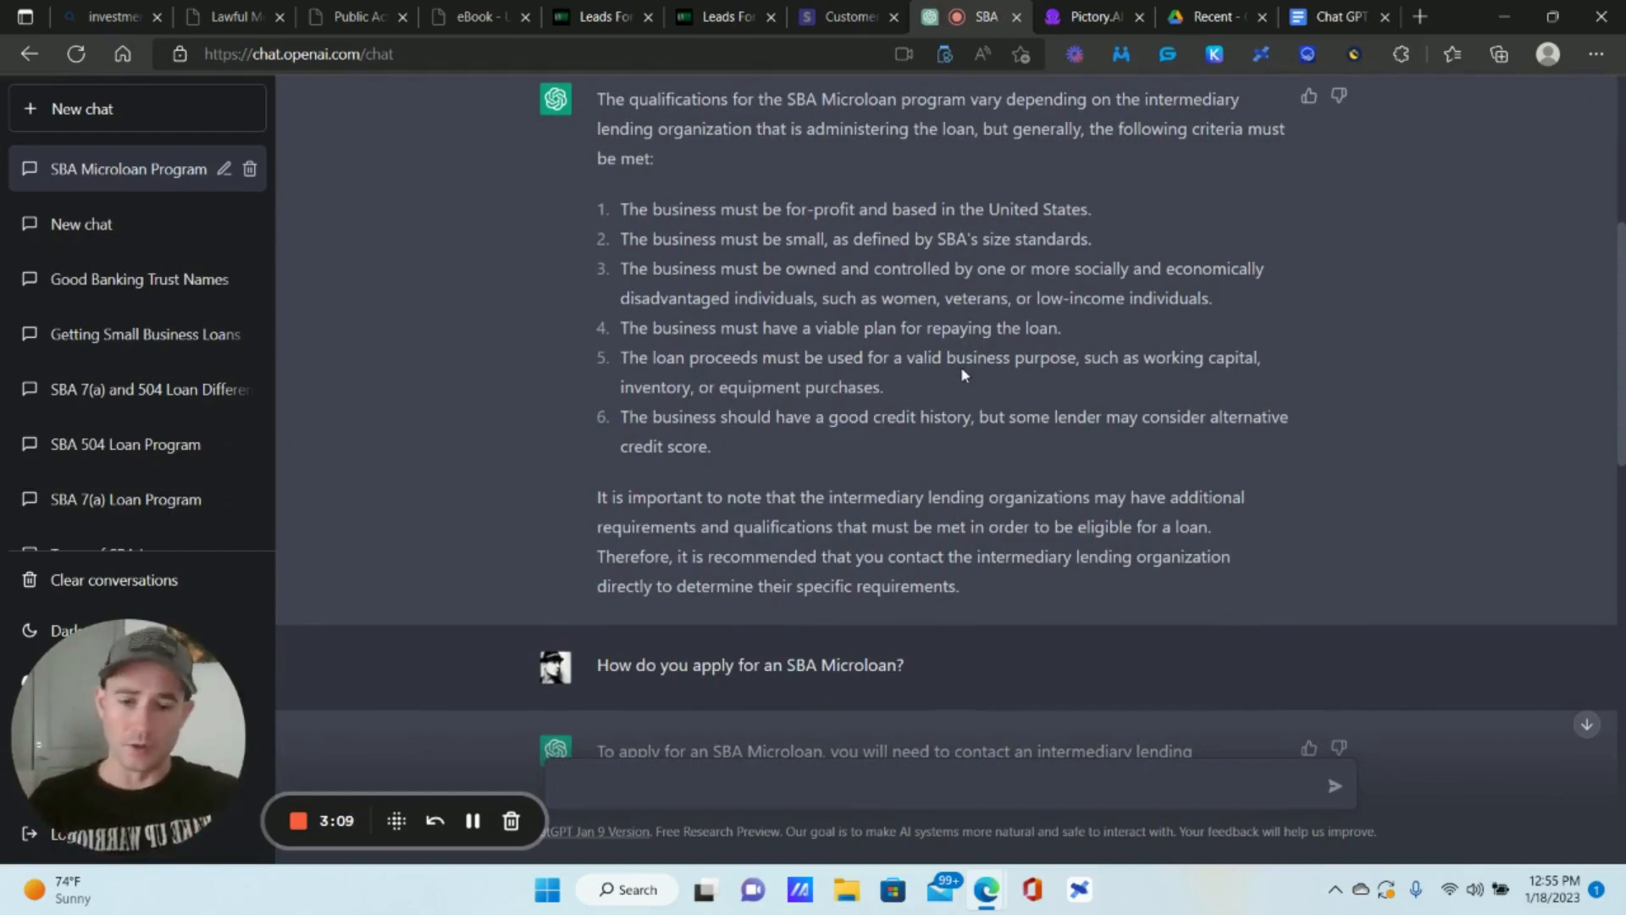
scroll(961, 366, down, 5)
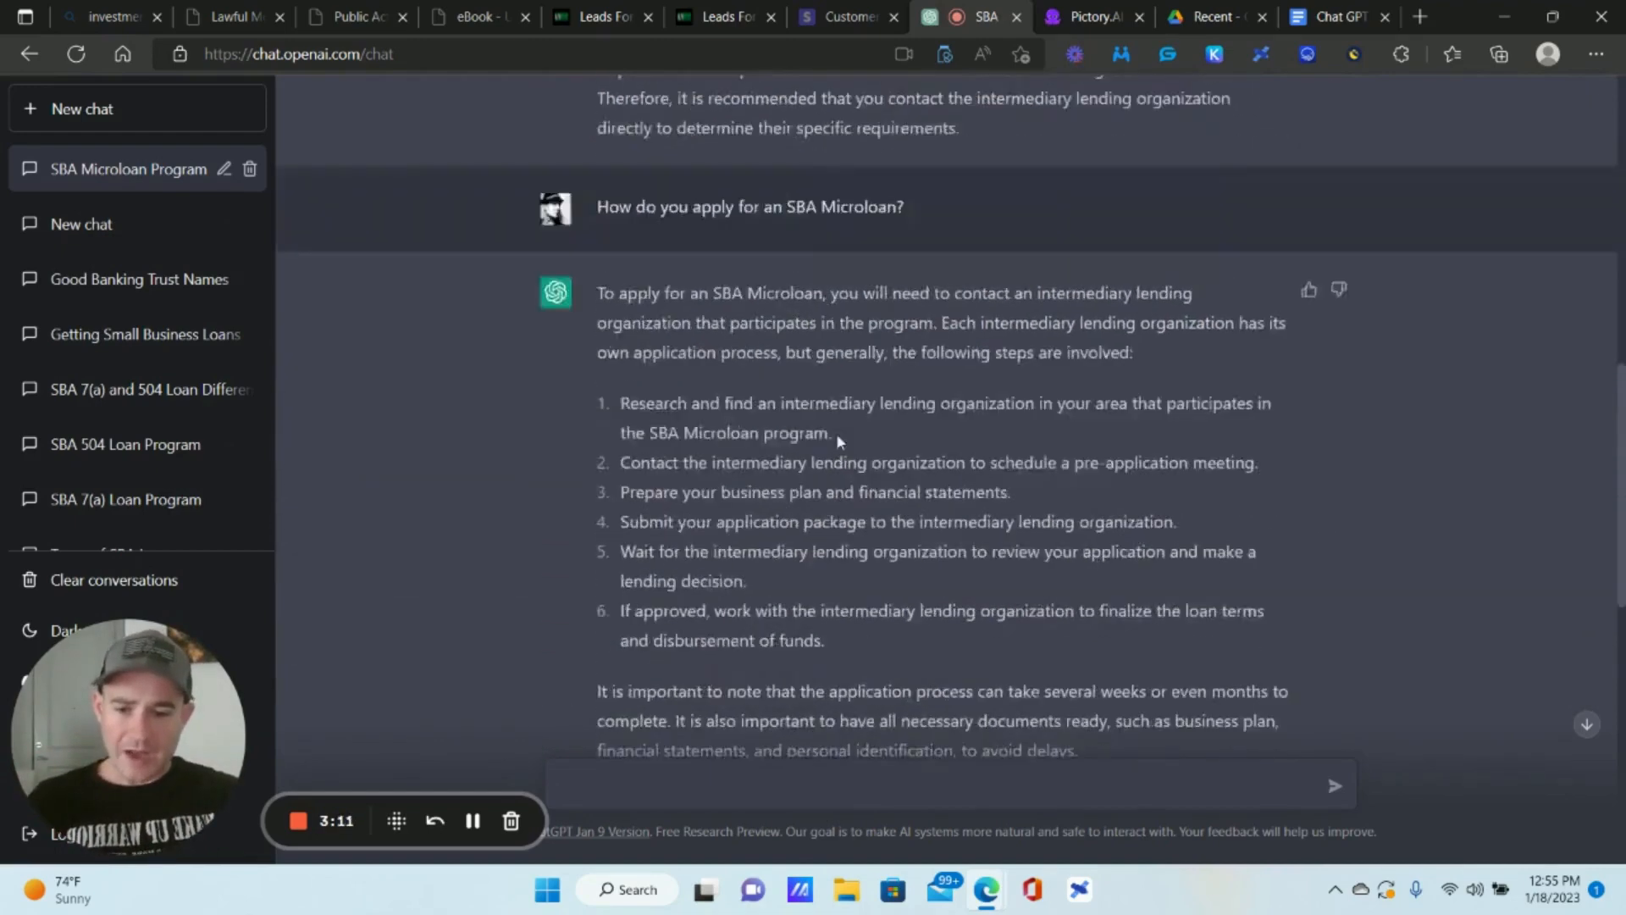
scroll(837, 434, down, 3)
drag(1042, 686, 602, 690)
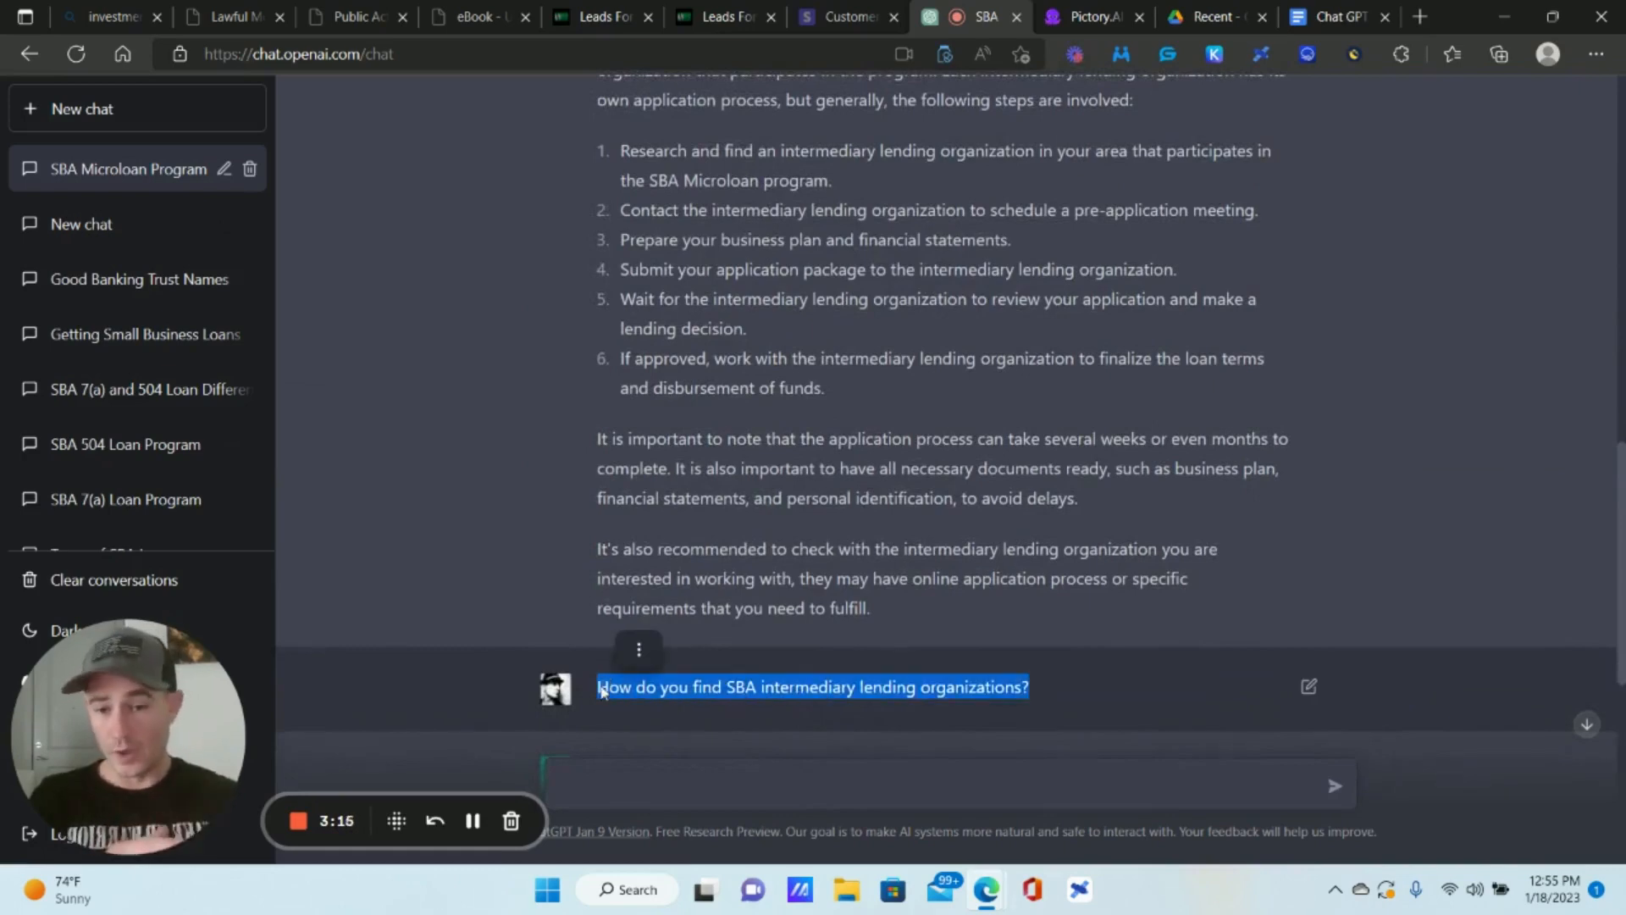
click(602, 690)
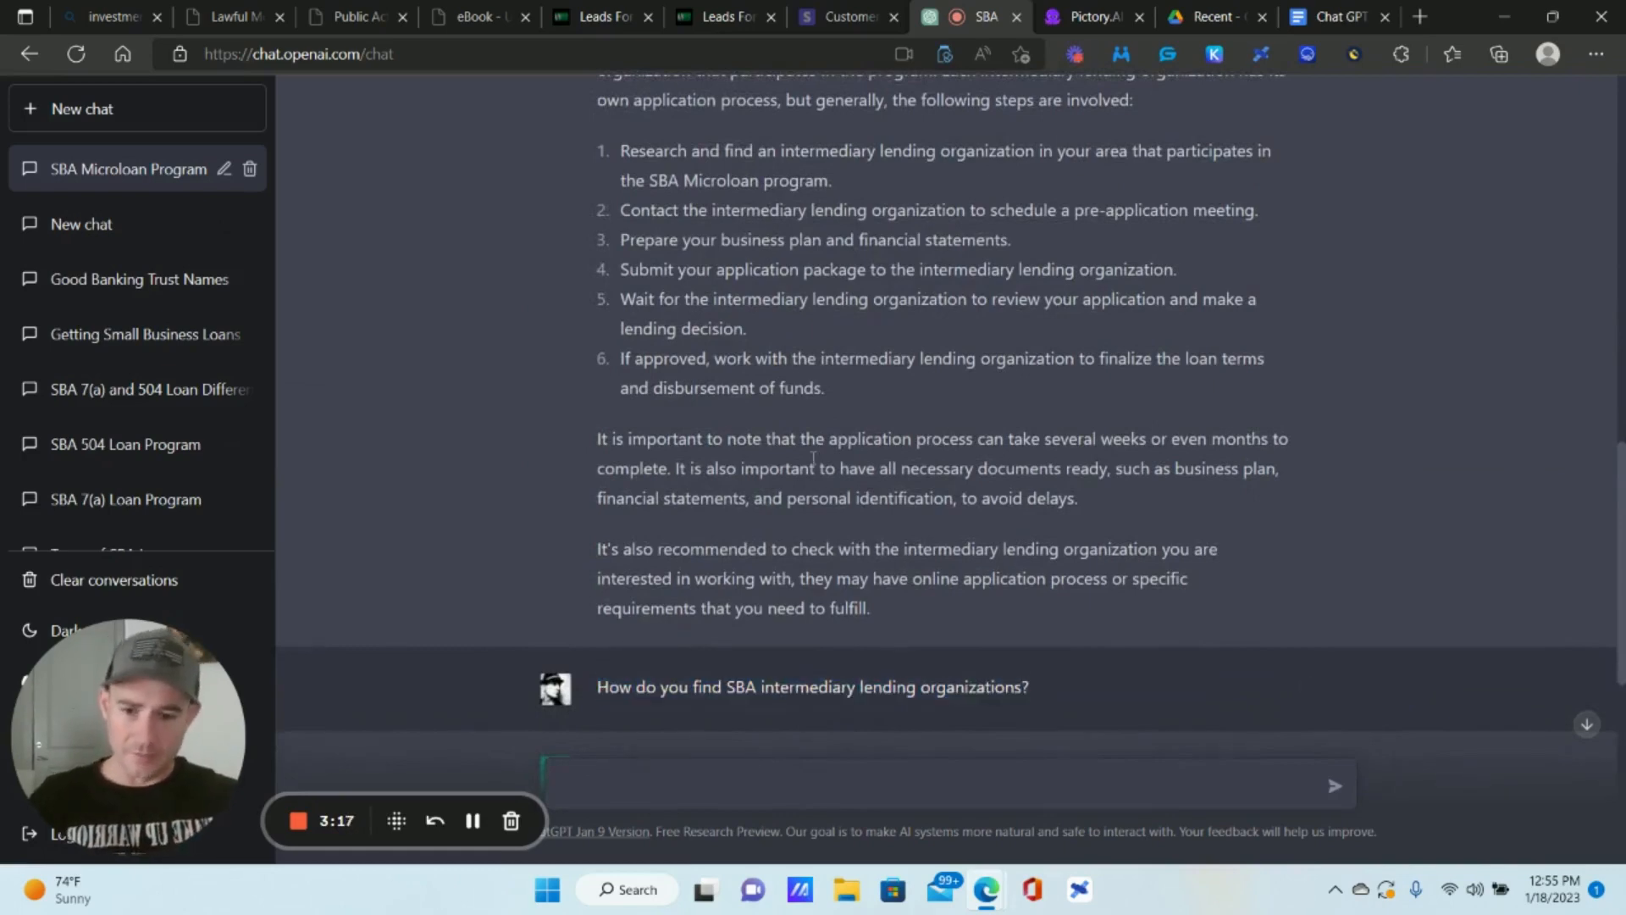
scroll(829, 429, up, 3)
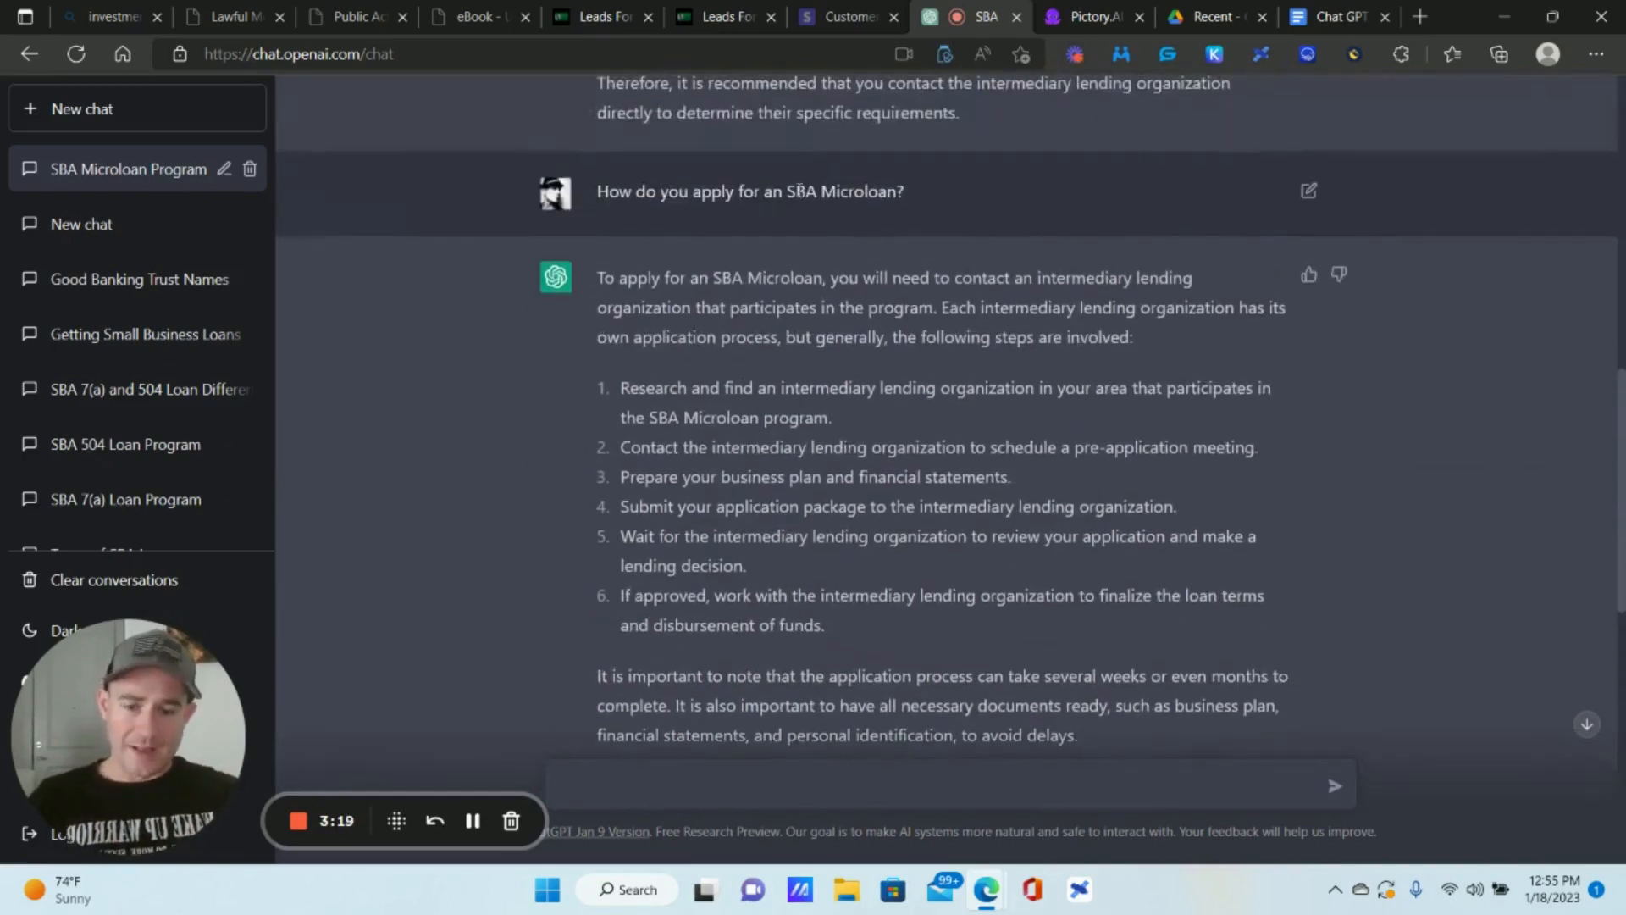
scroll(763, 254, down, 1)
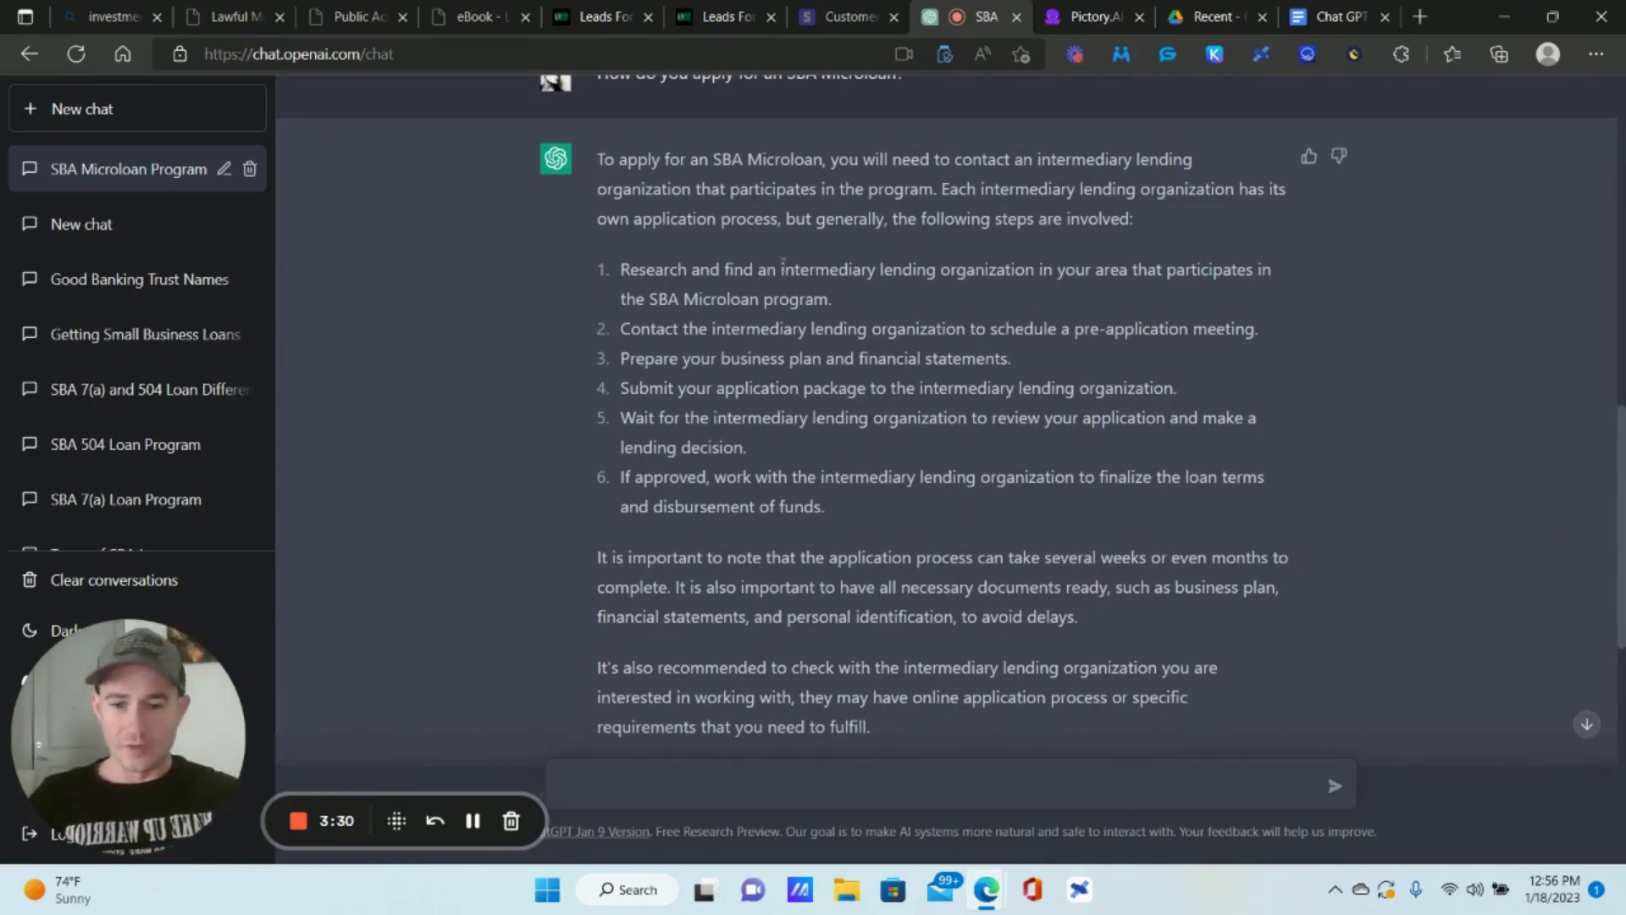
drag(781, 270, 1090, 270)
scroll(804, 423, down, 4)
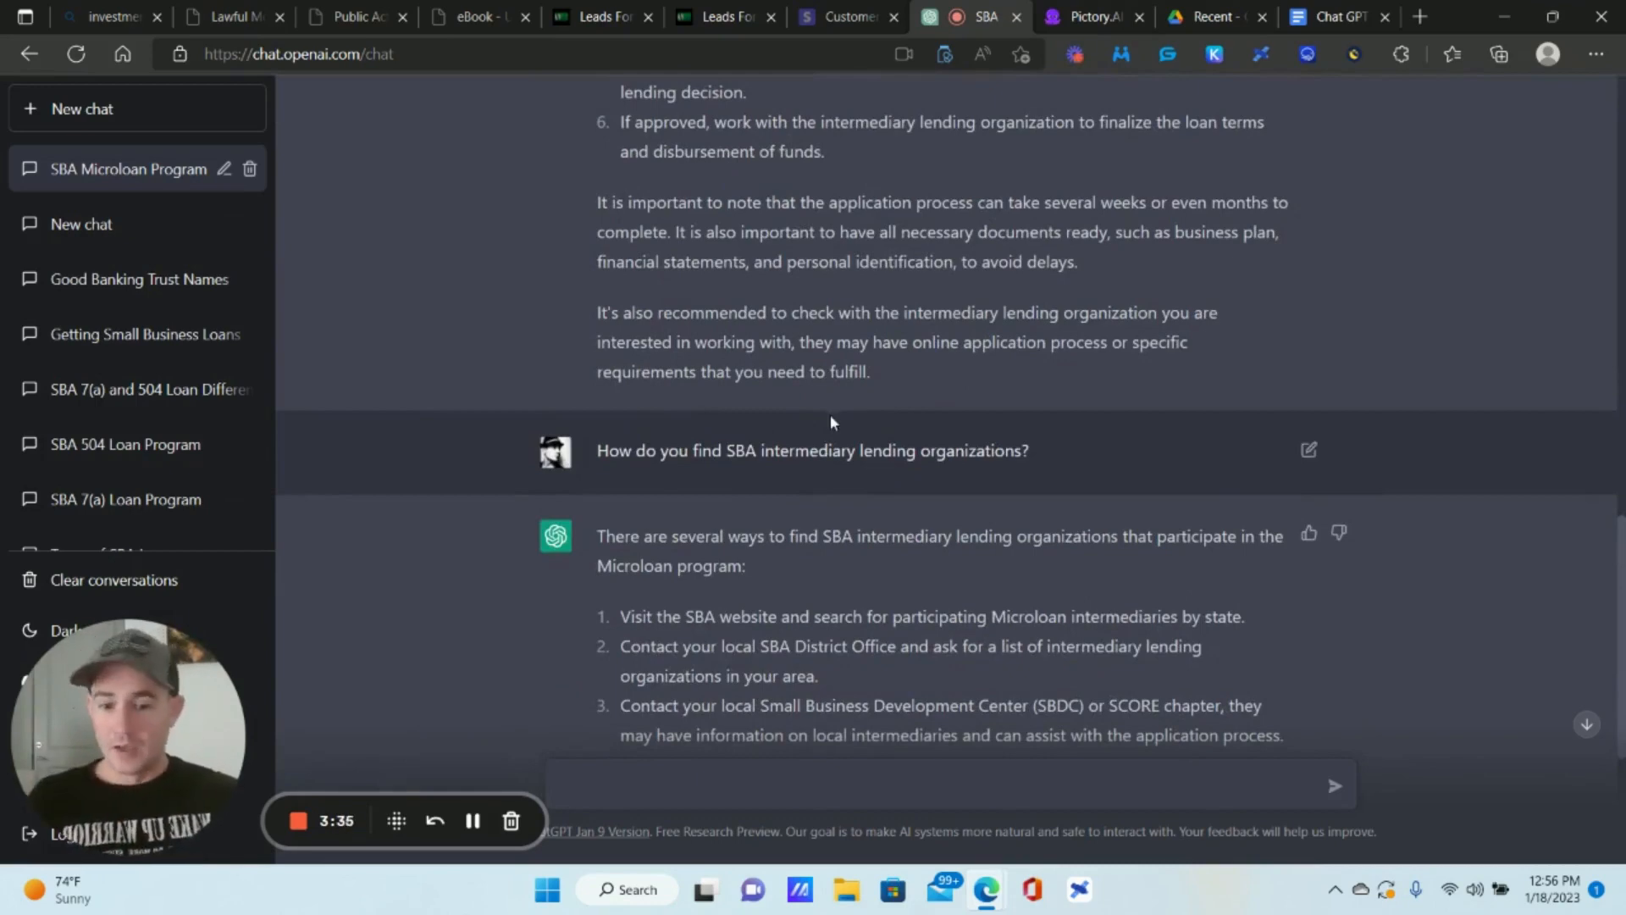
scroll(902, 438, down, 1)
scroll(902, 438, down, 4)
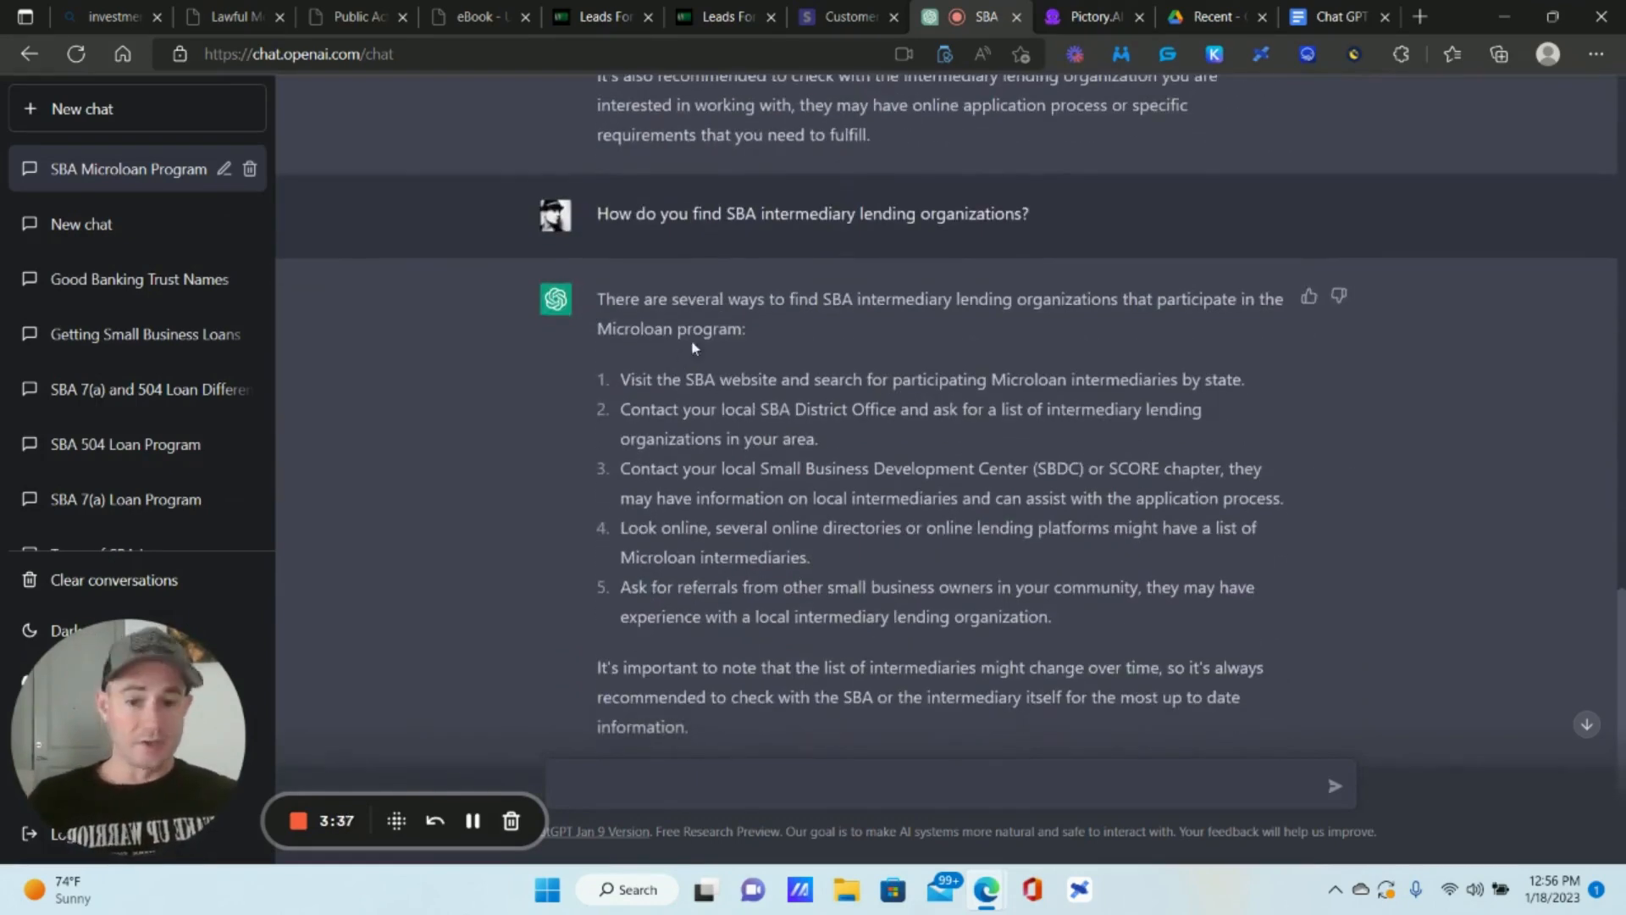
scroll(986, 434, up, 2)
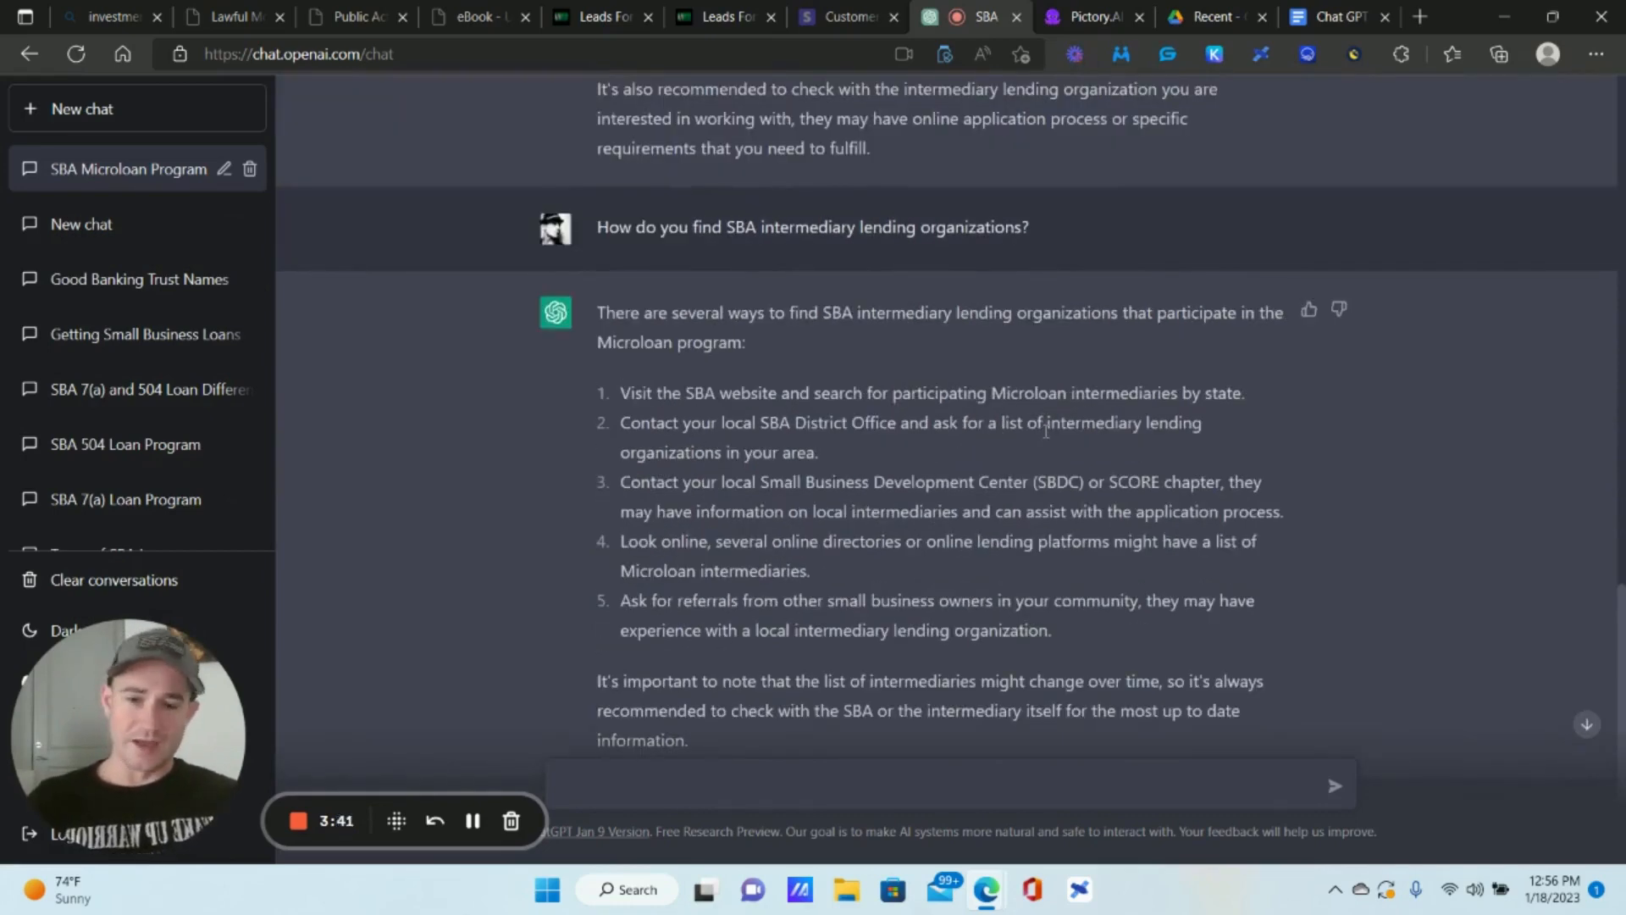
scroll(949, 303, up, 15)
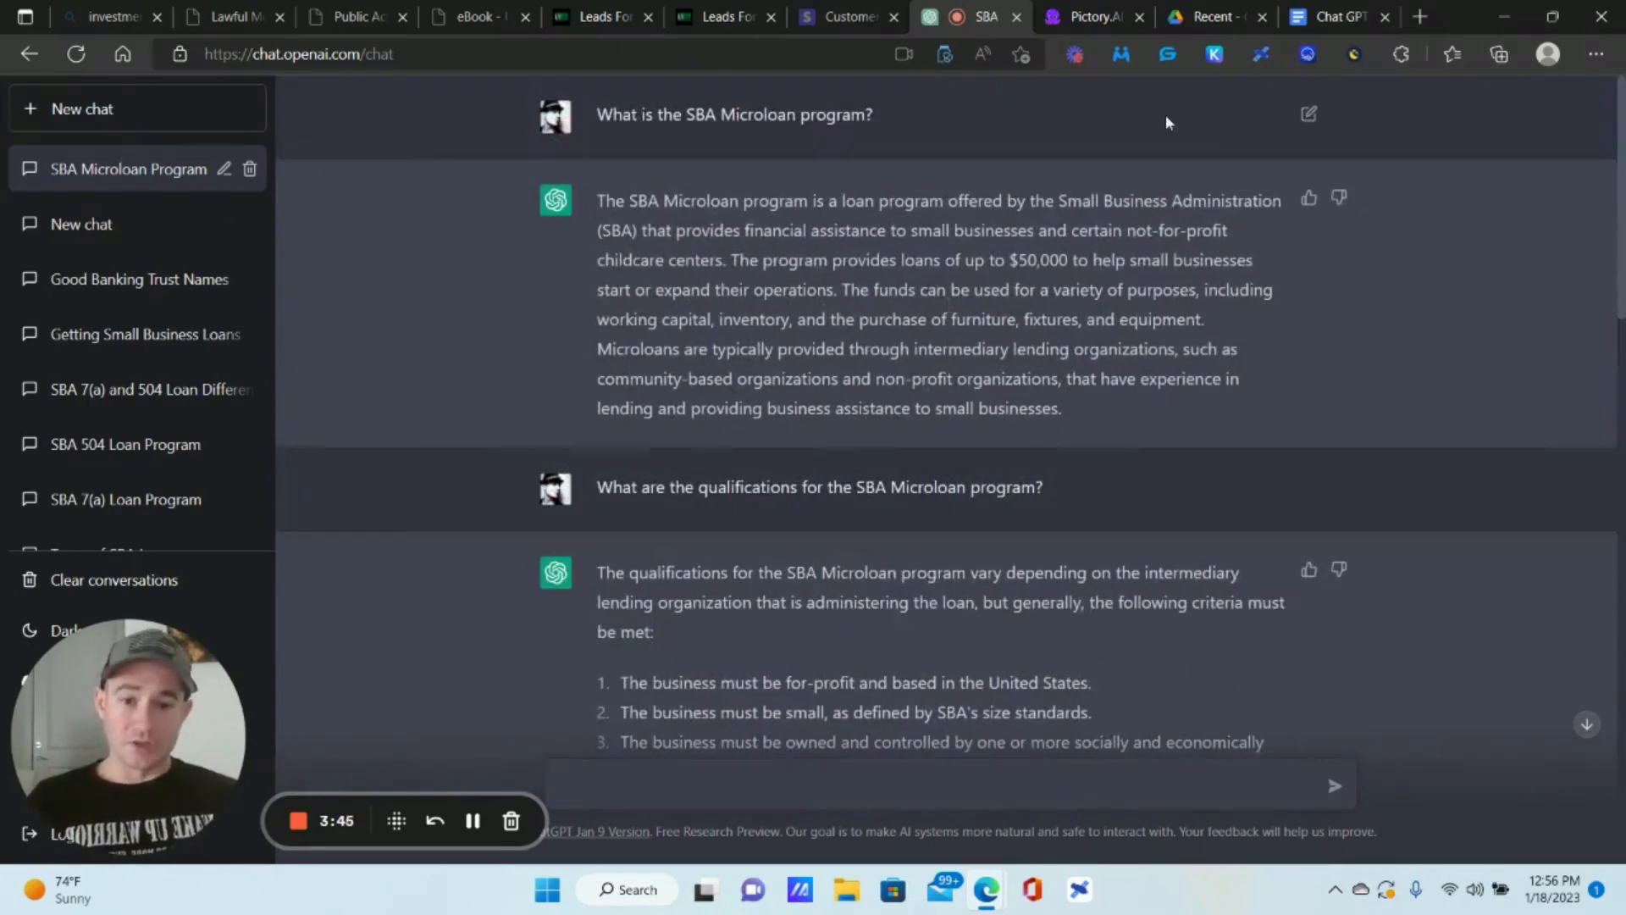
click(1344, 15)
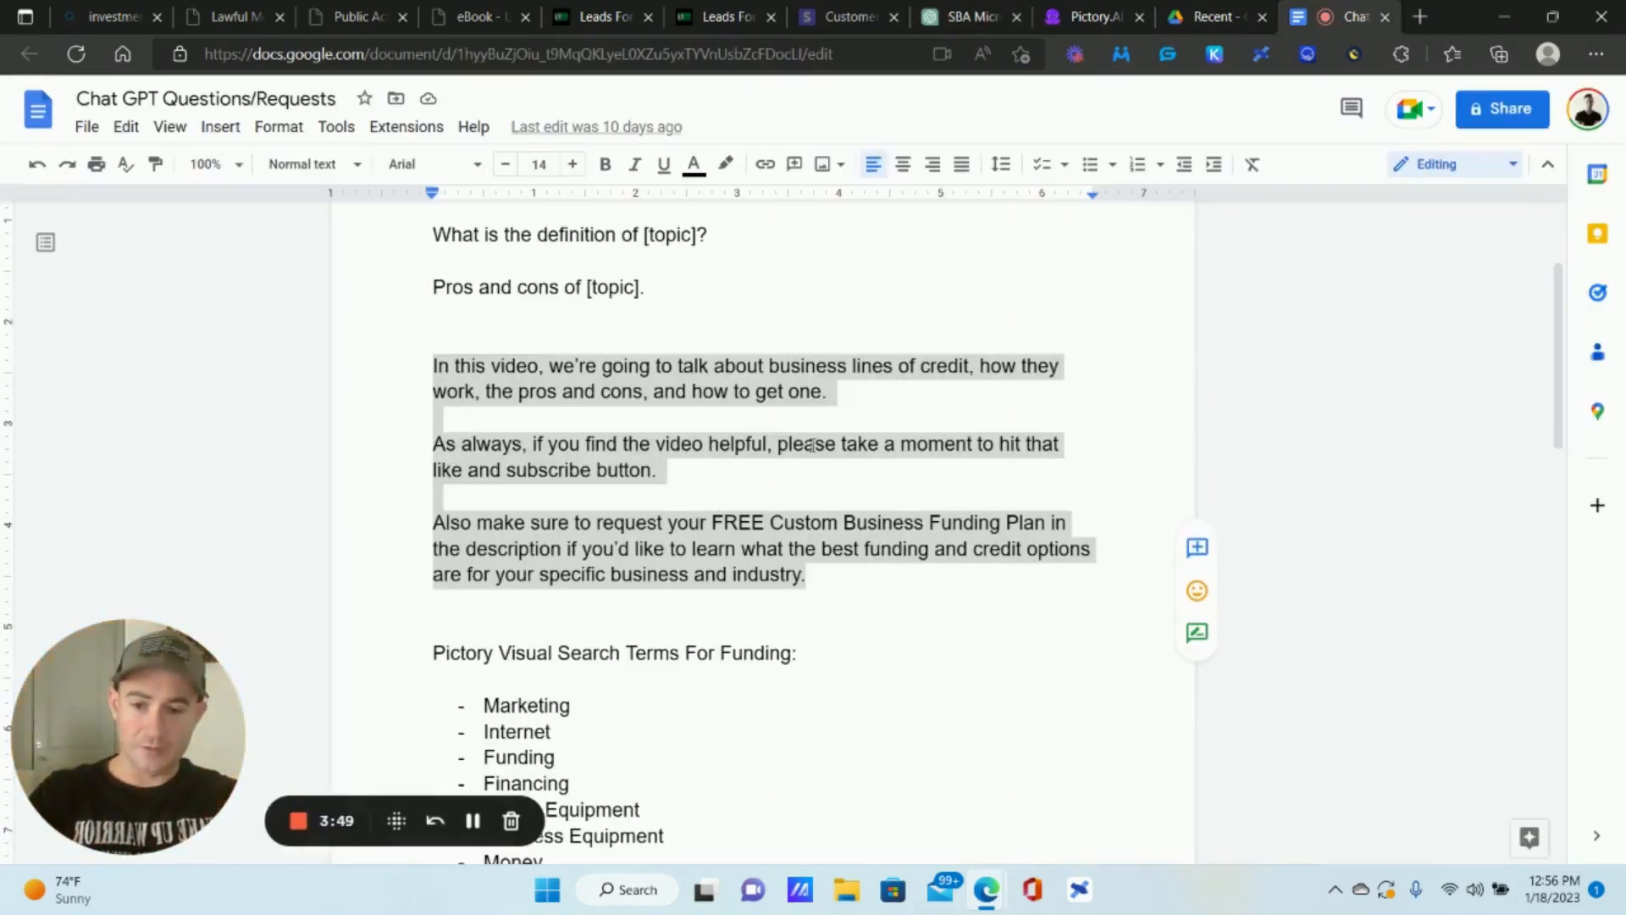
click(998, 9)
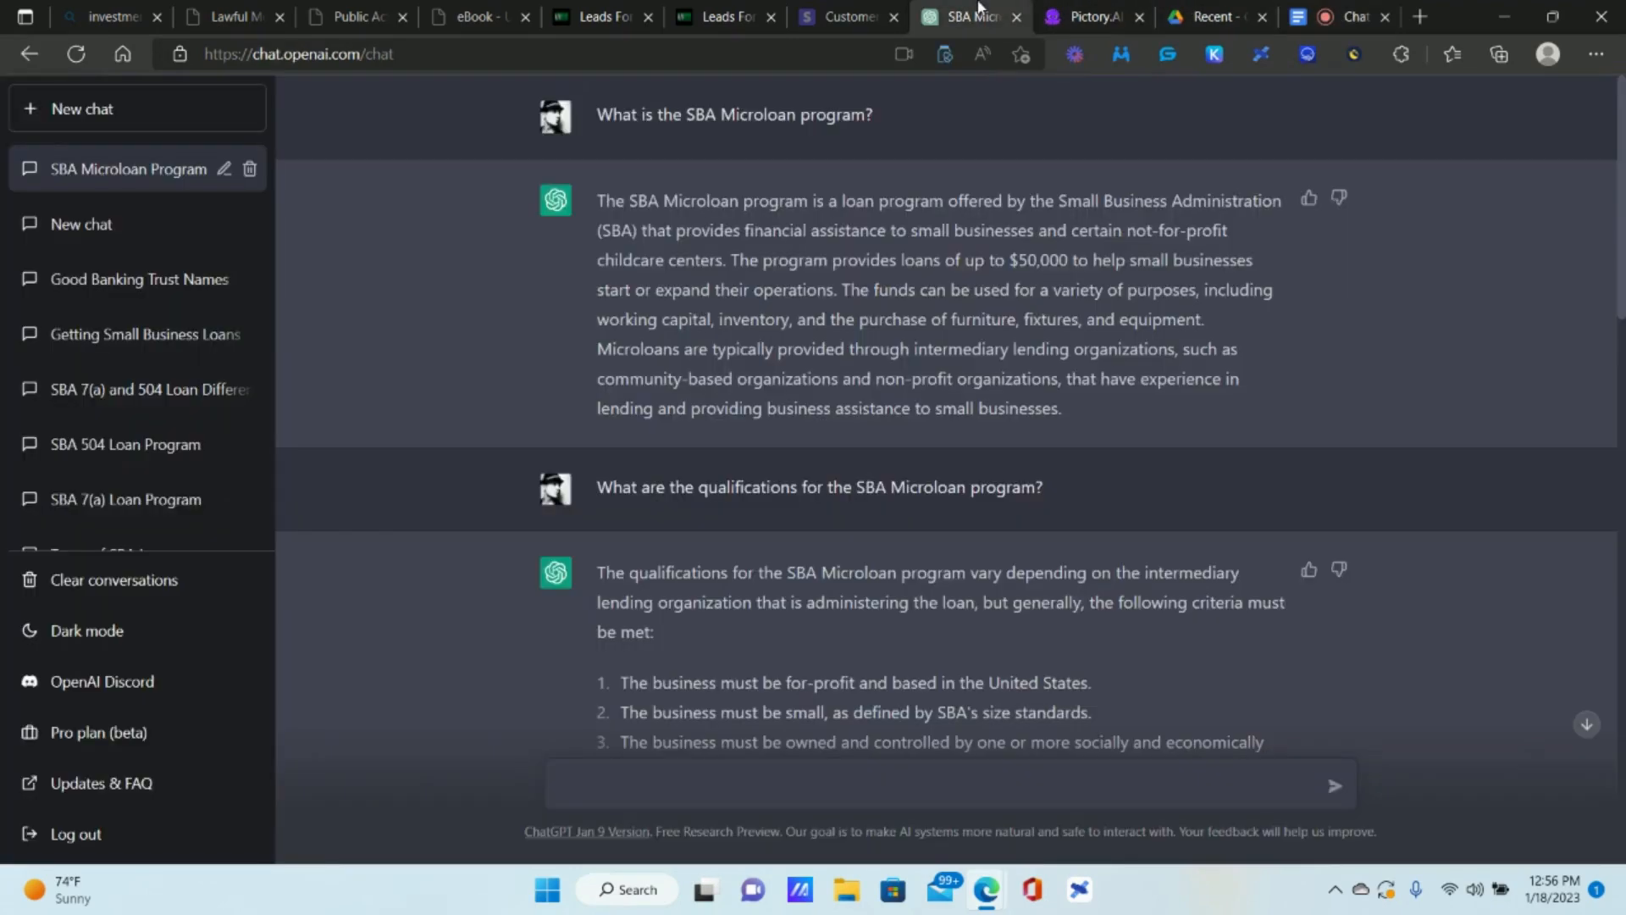
Switch to Pictory, start a script-to-video project and name the video "What is an SBA Microloan?".
click(1083, 10)
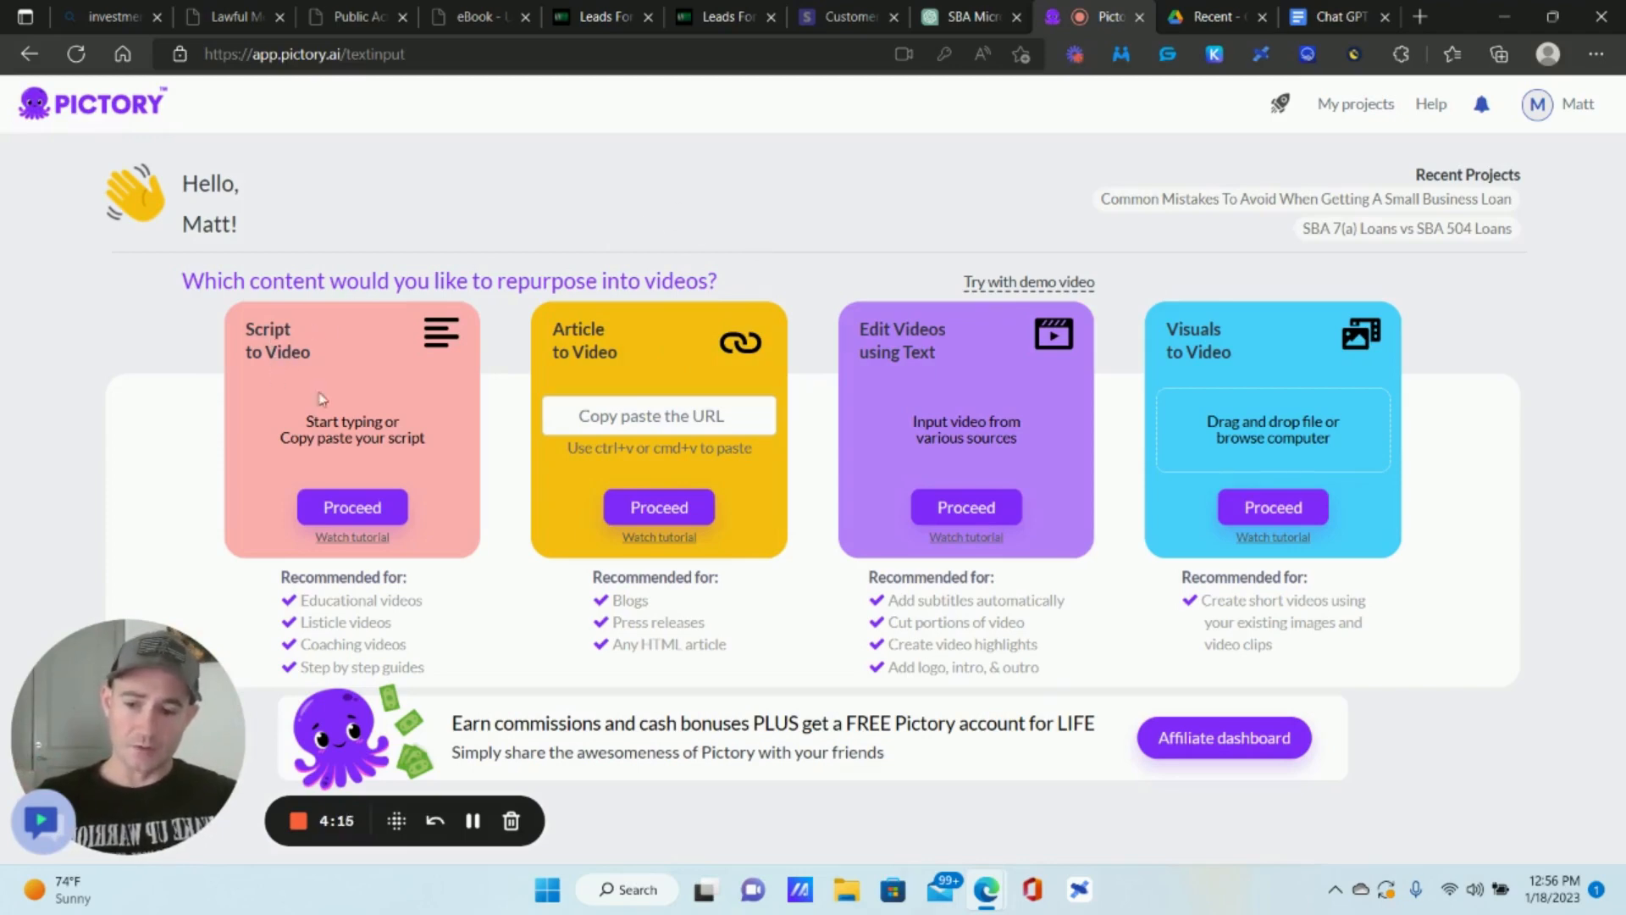
click(353, 507)
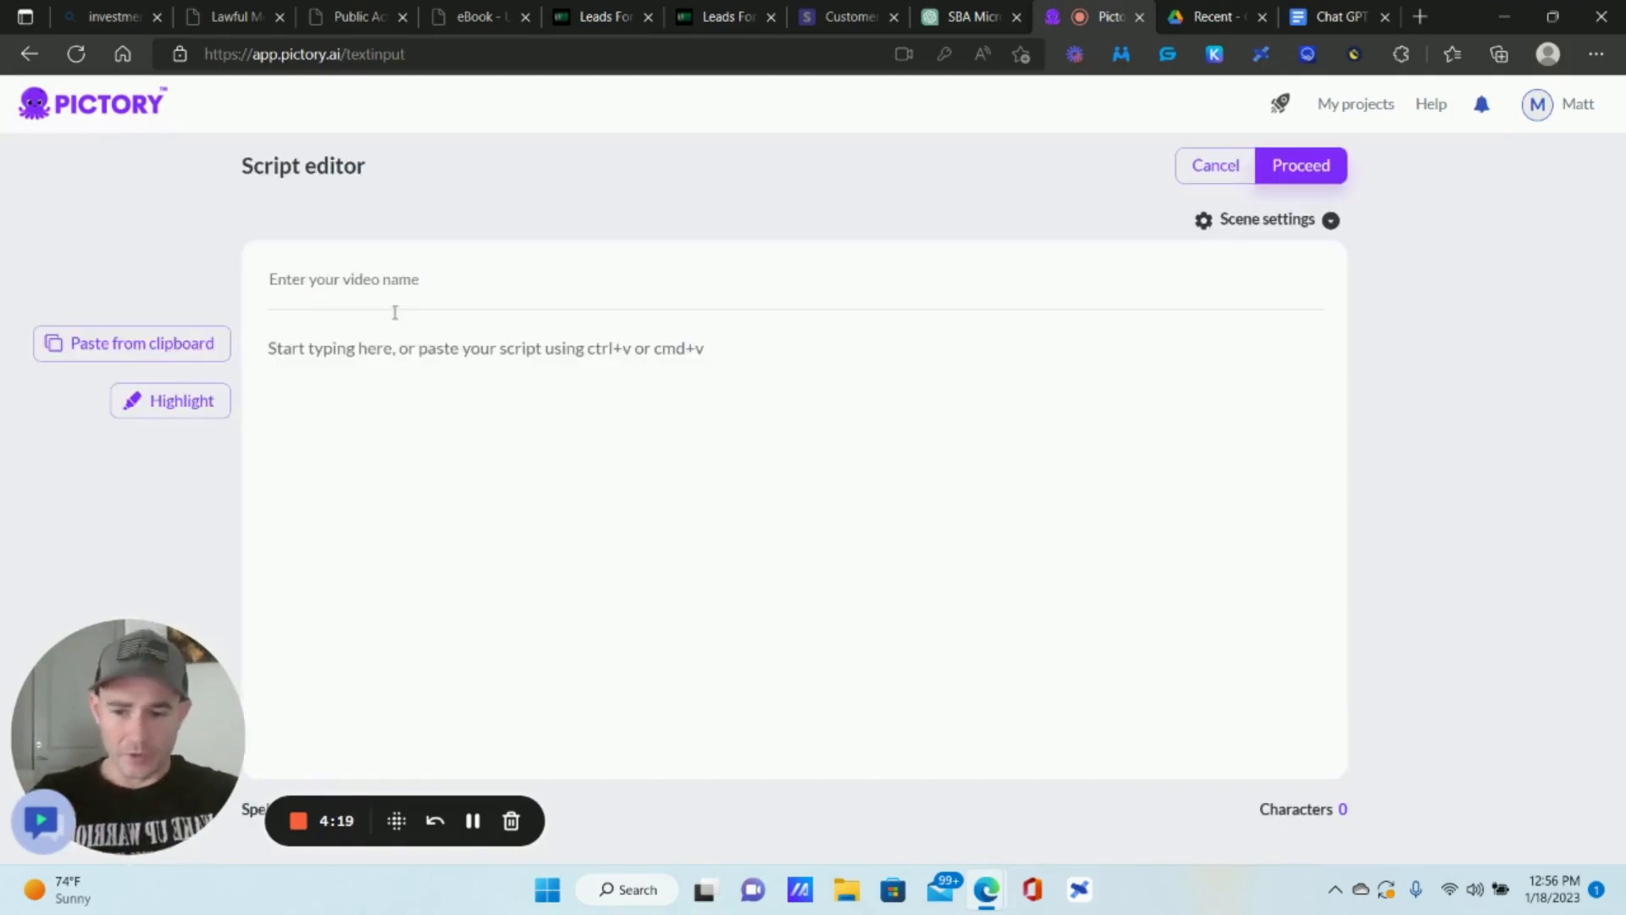
text(What)
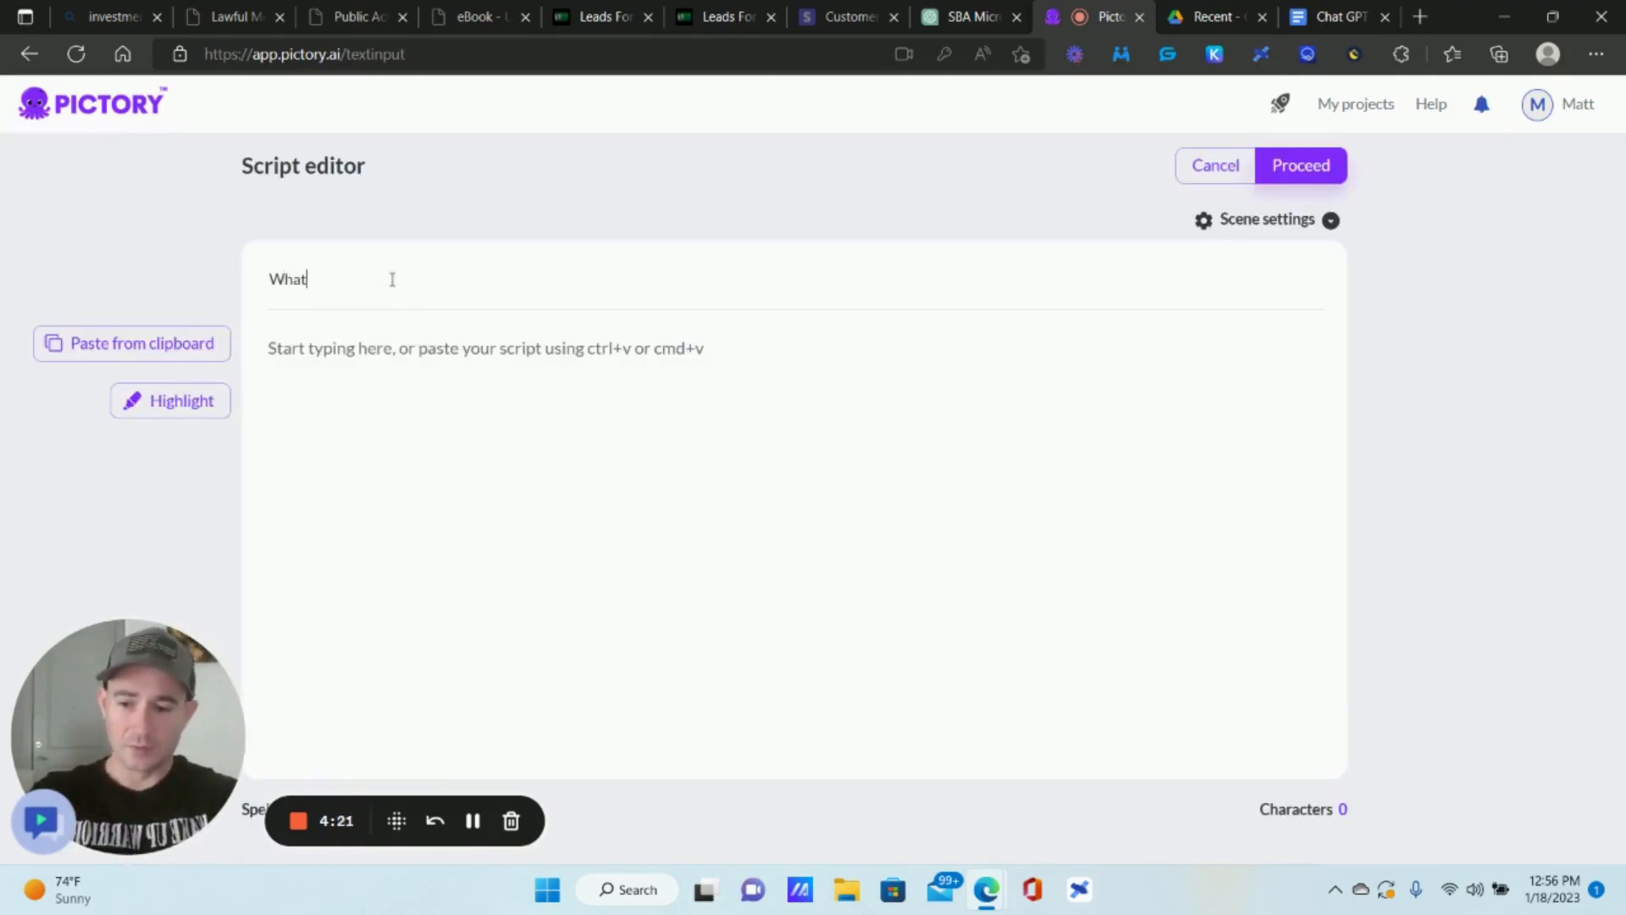
text( is an AI)
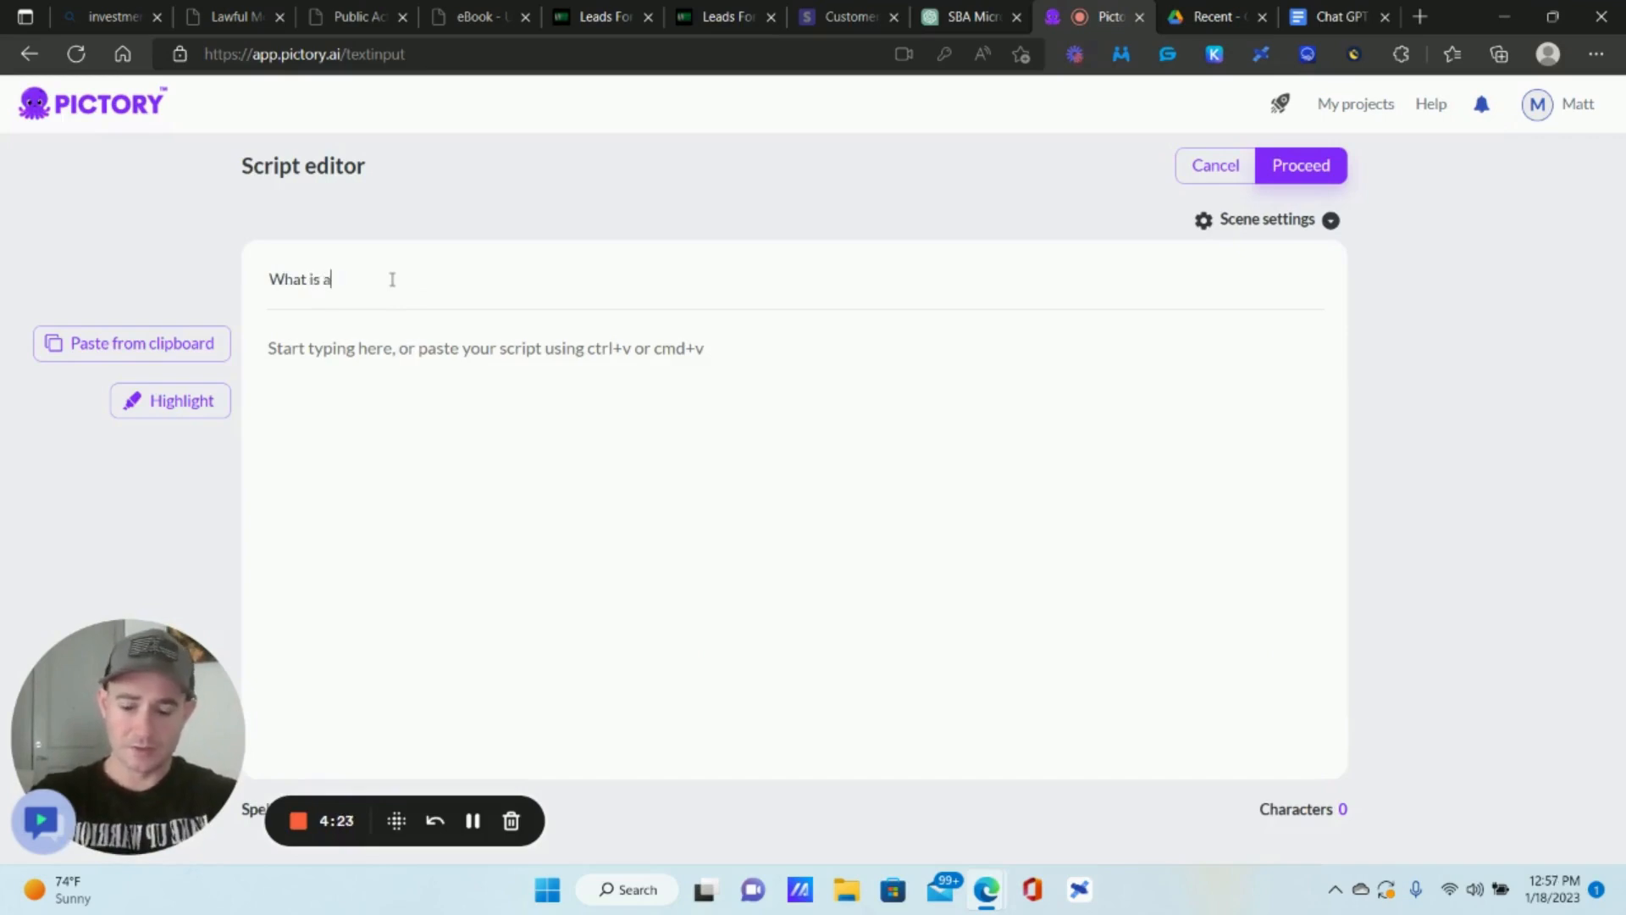
key(BackSpace)
key(BackSpace)
text(SBA)
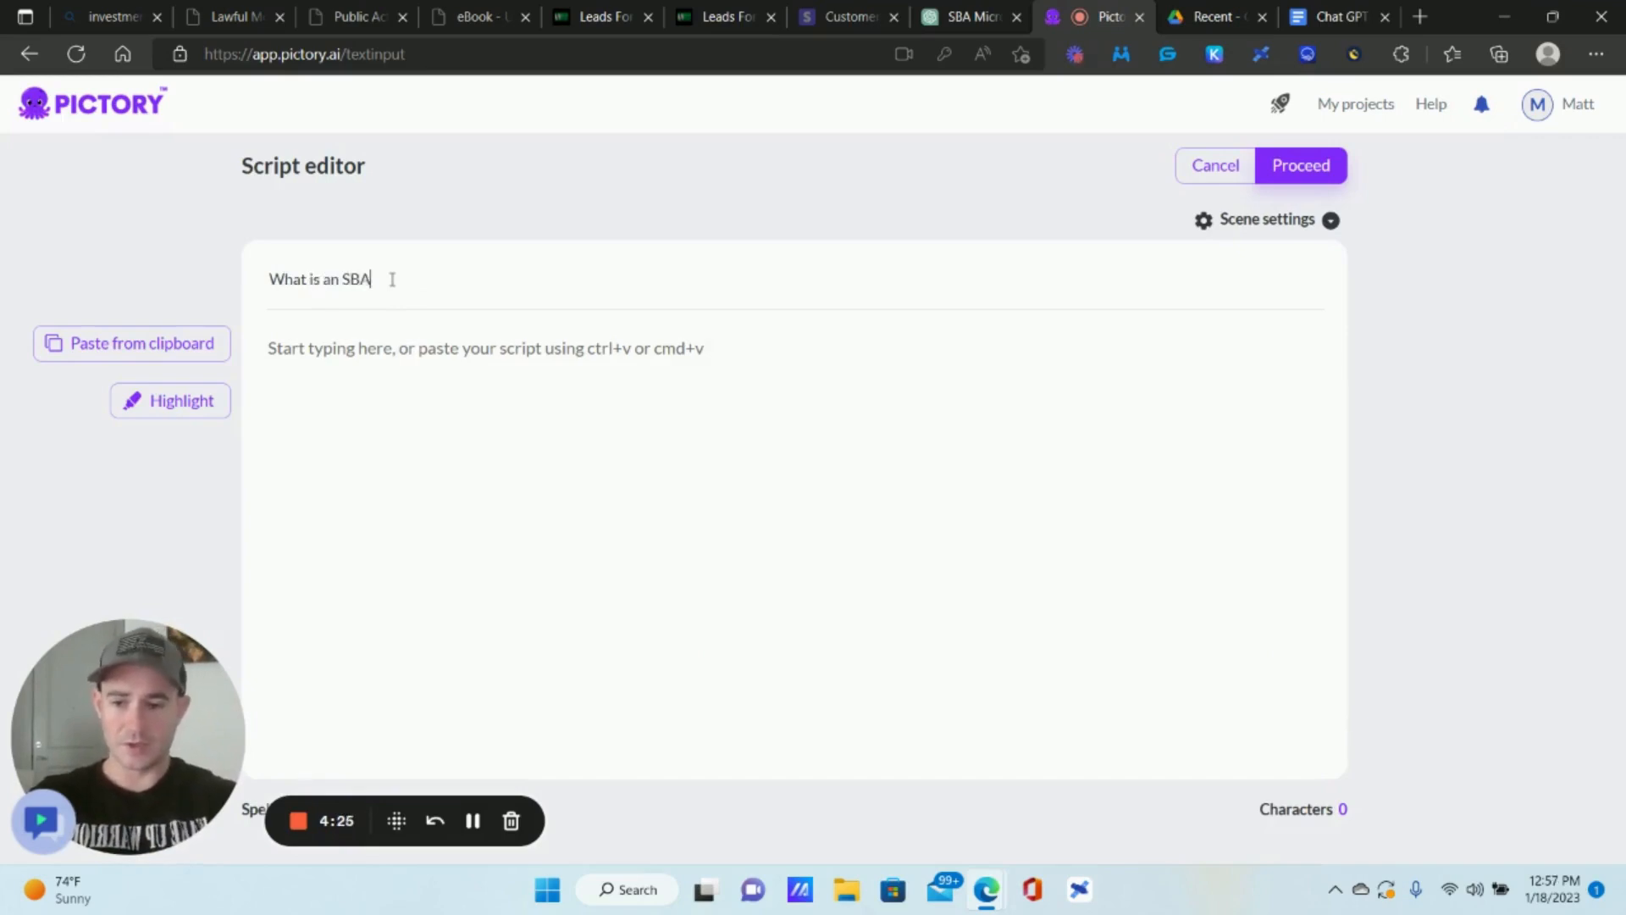
text( Micro)
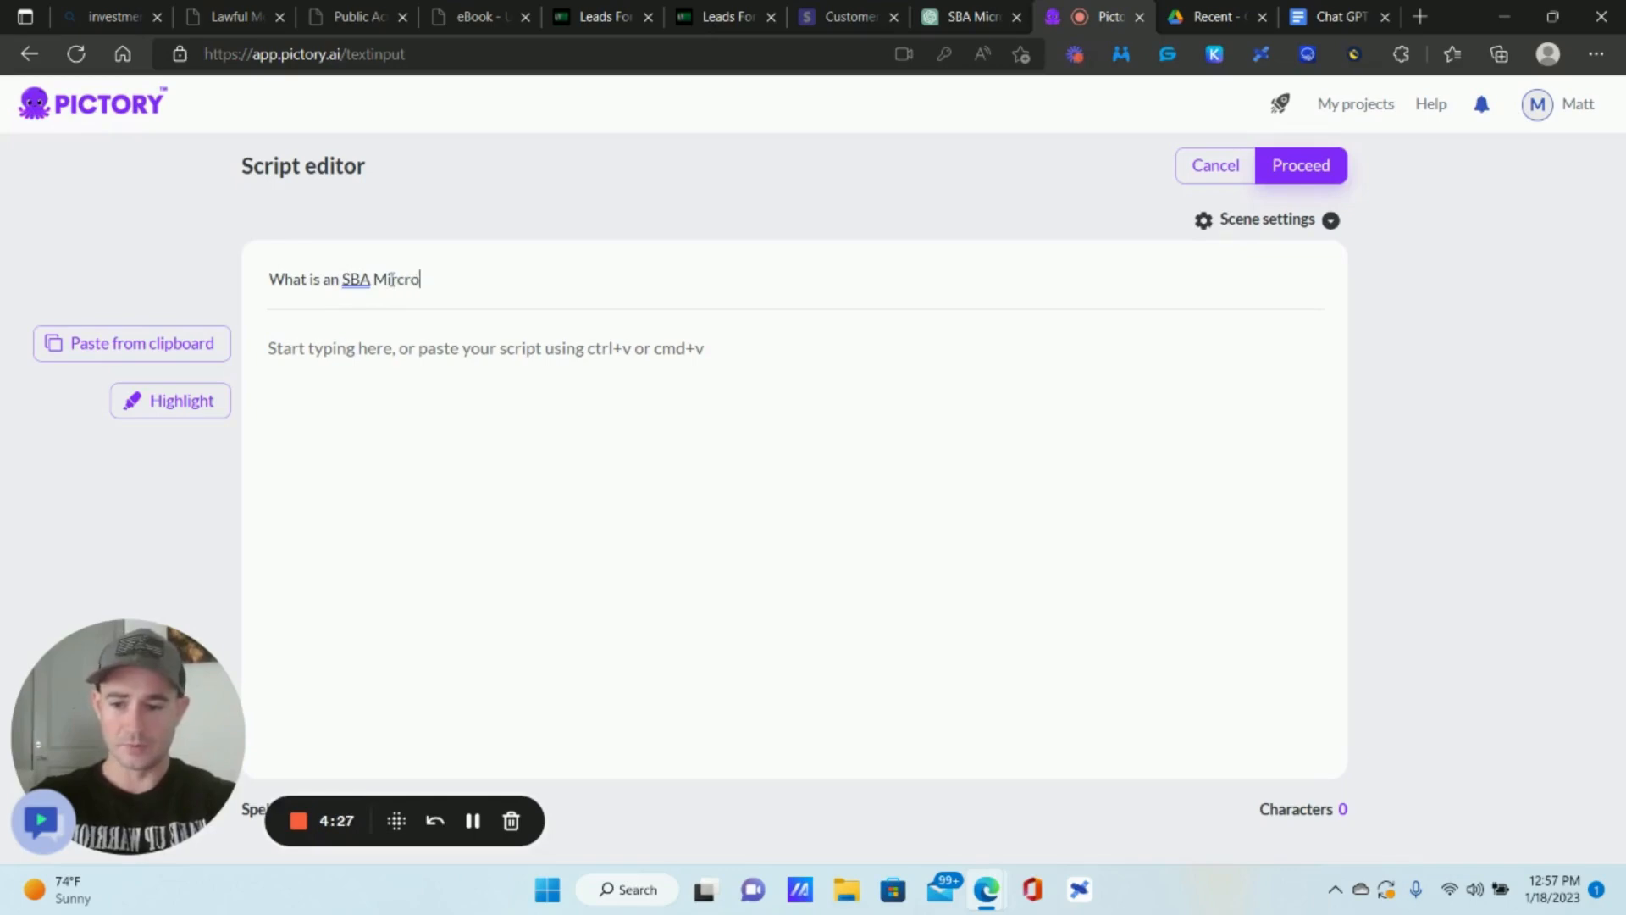
key(BackSpace)
key(BackSpace)
key(BackSpace)
text(crol)
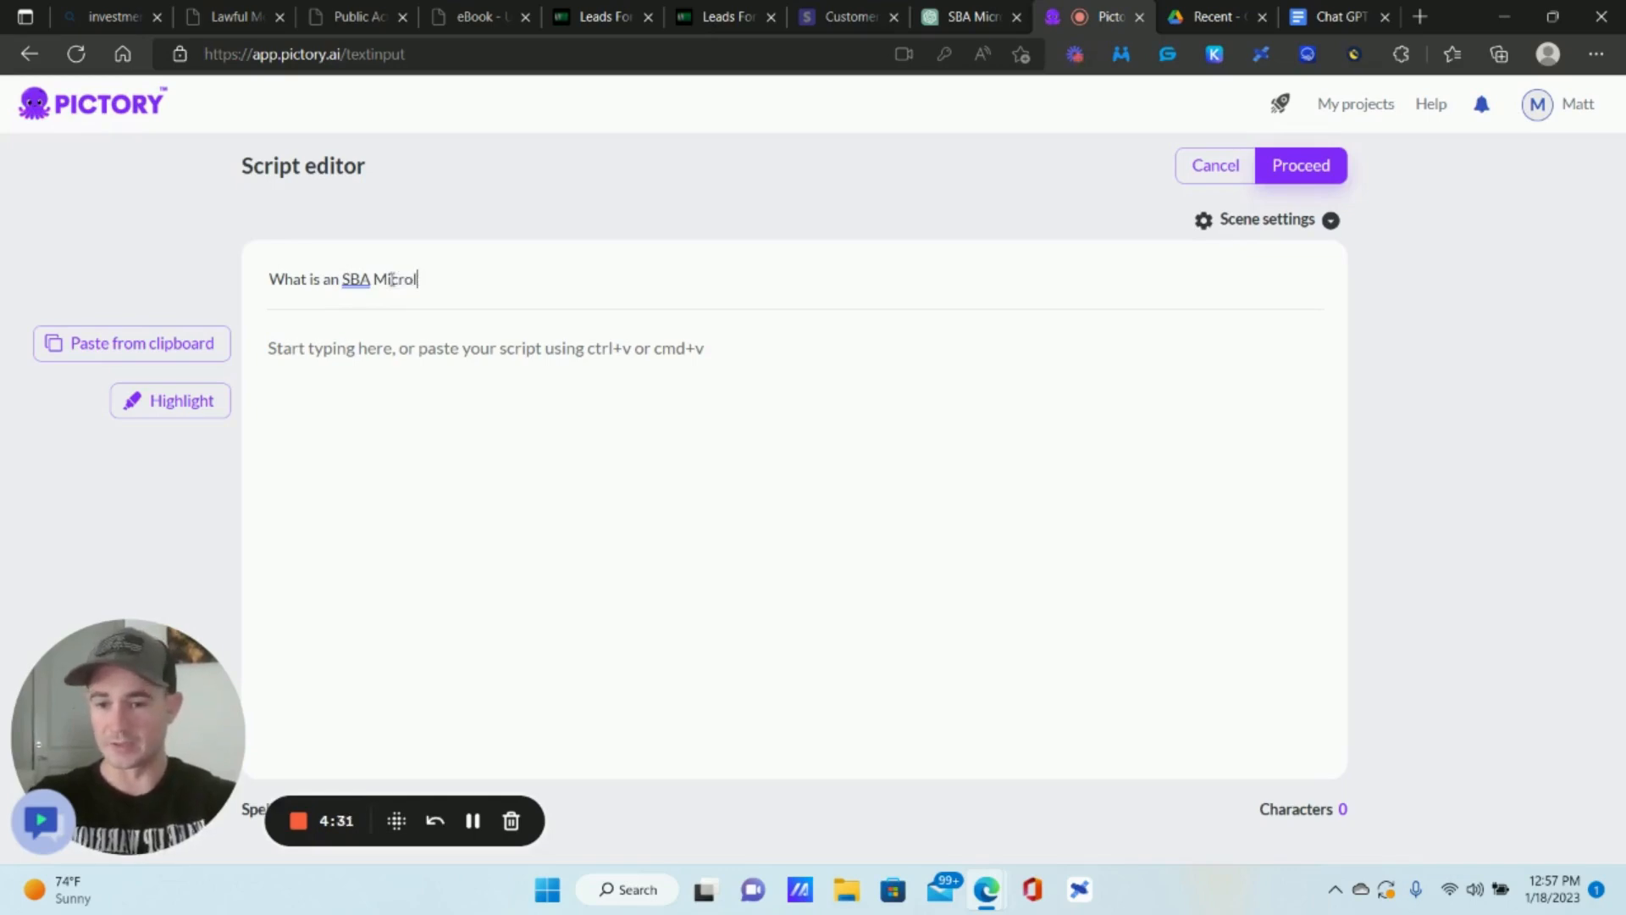
text(aoan?)
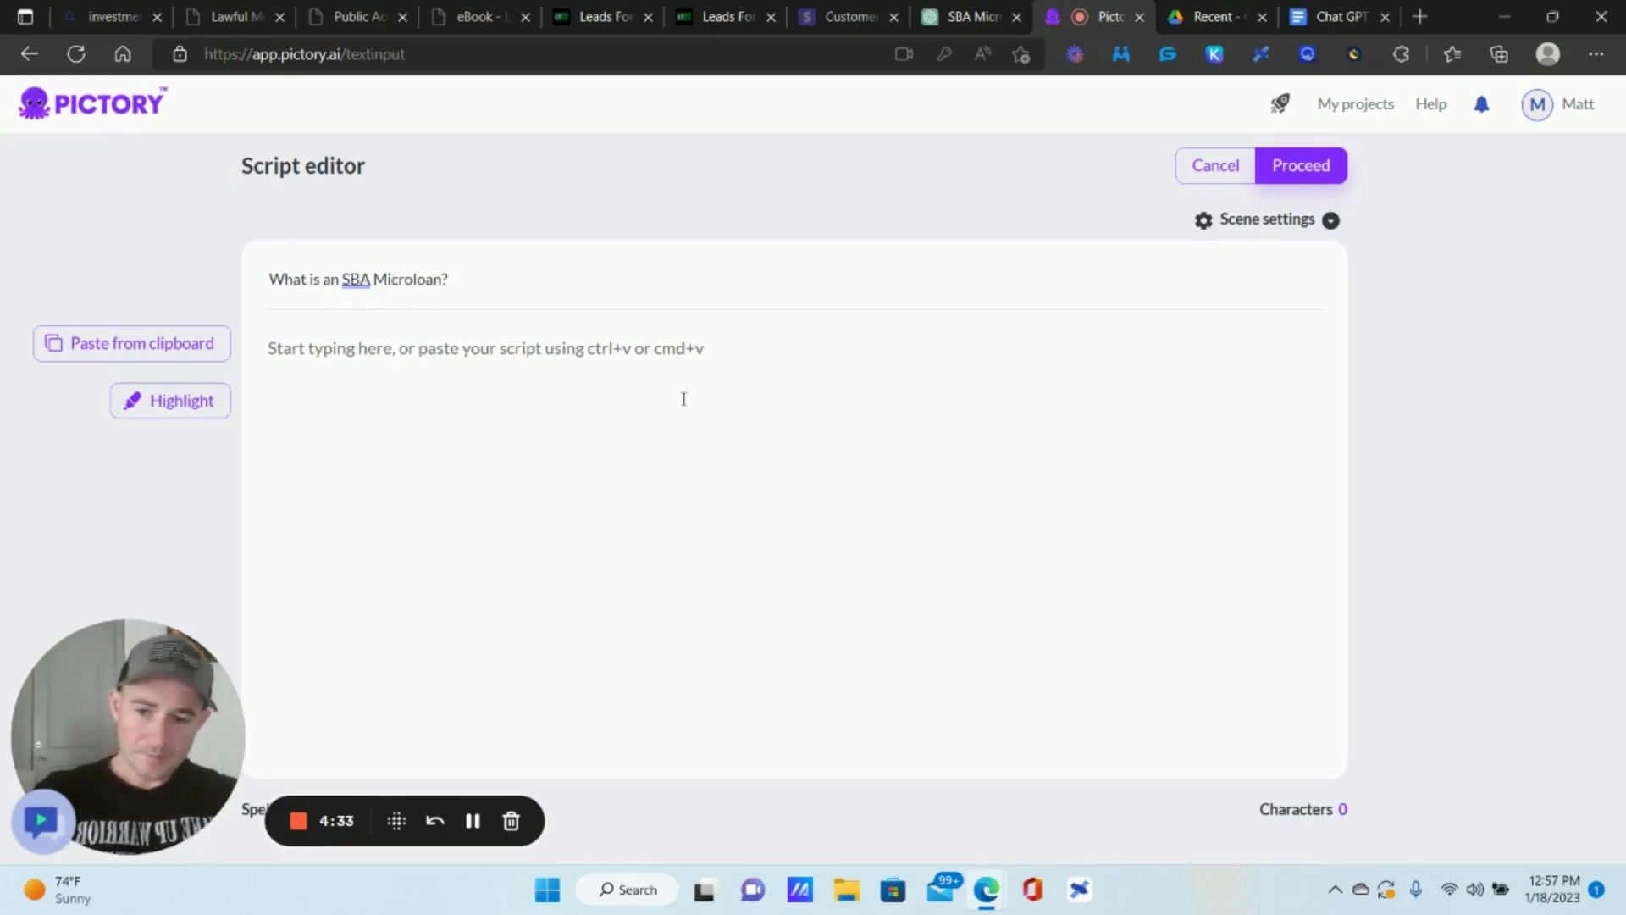
click(657, 363)
text(To apply for an SBA Microloan, you will need to contact an intermediary lending organization that participates in the program. Each intermediary lending organization has its own application process, but generally, the following steps are involved: Research and find an intermediary lending organization in your area that participates in the SBA Microloan program. Contact the intermediary lending organization to schedule a pre-application meeting. Prepare your business plan and financial statements. Submit your application package to the intermediary lending organization. Wait for the intermediary lending organization to review your application and make a lending decision. If approved, work with the intermediary lending organization to finalize the loan terms and disbursement of funds.)
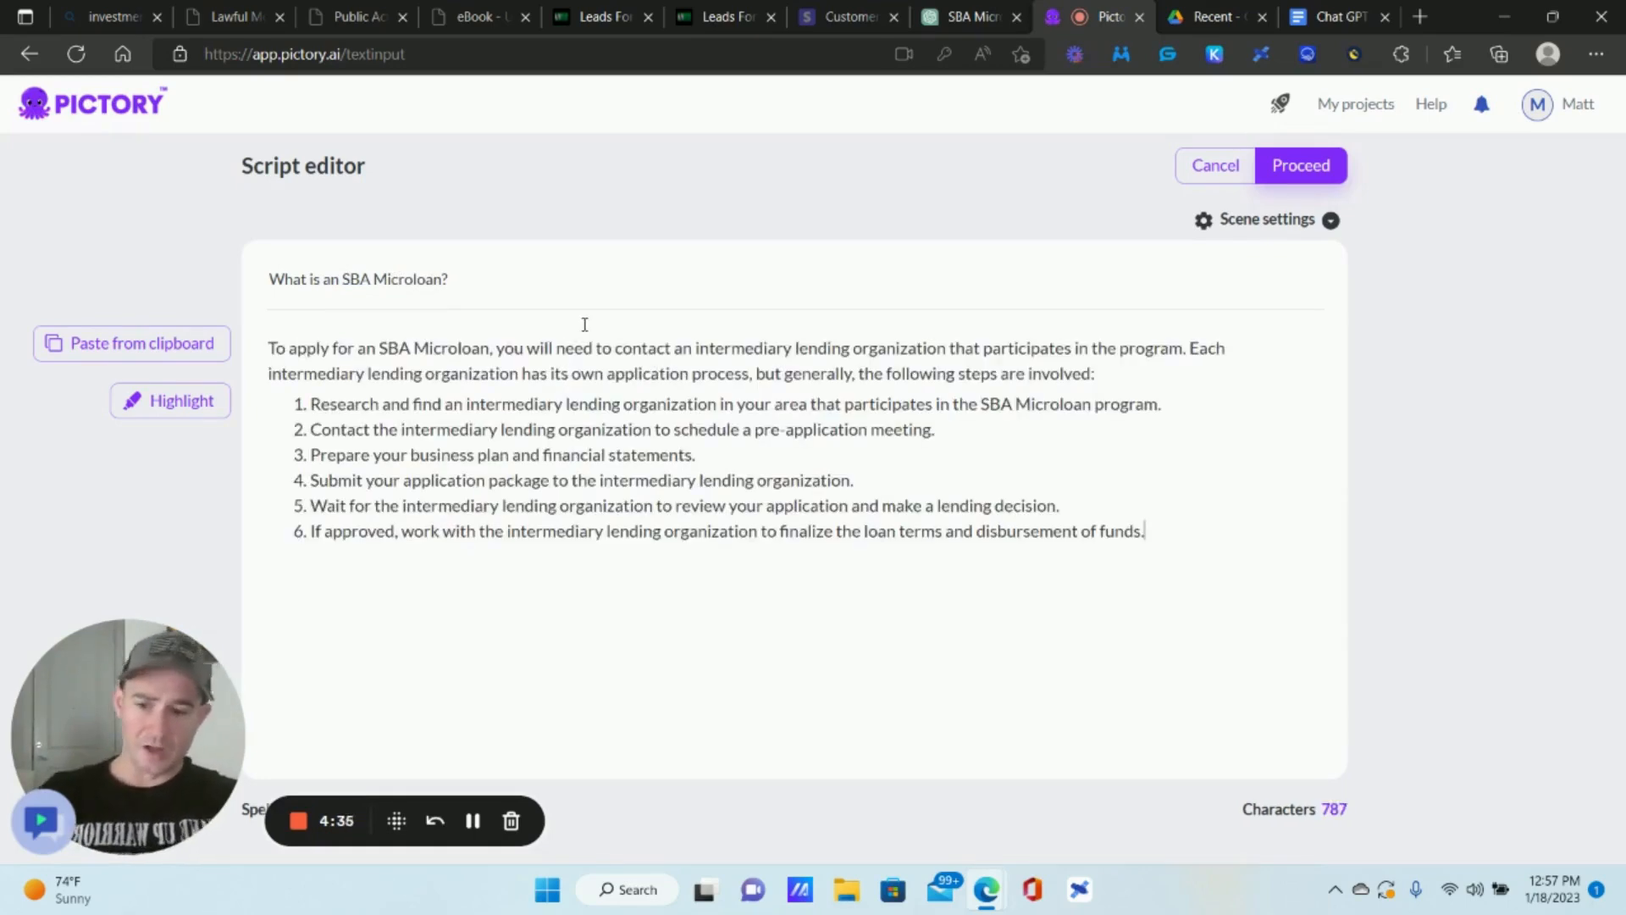
click(1344, 13)
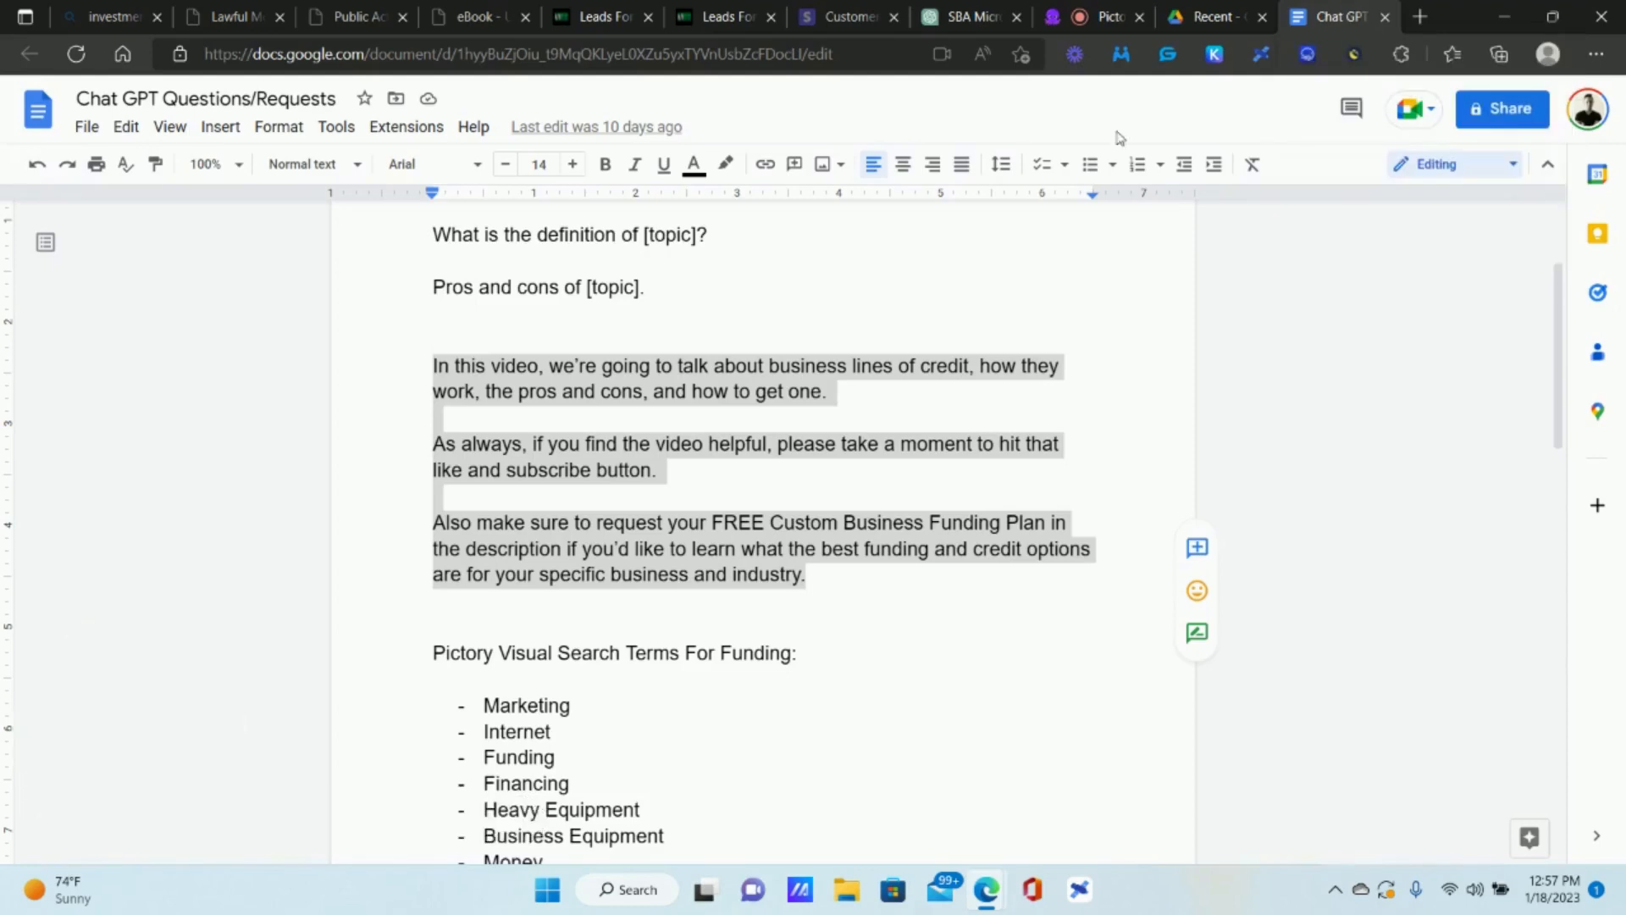
click(1119, 15)
drag(1208, 524, 254, 340)
click(526, 401)
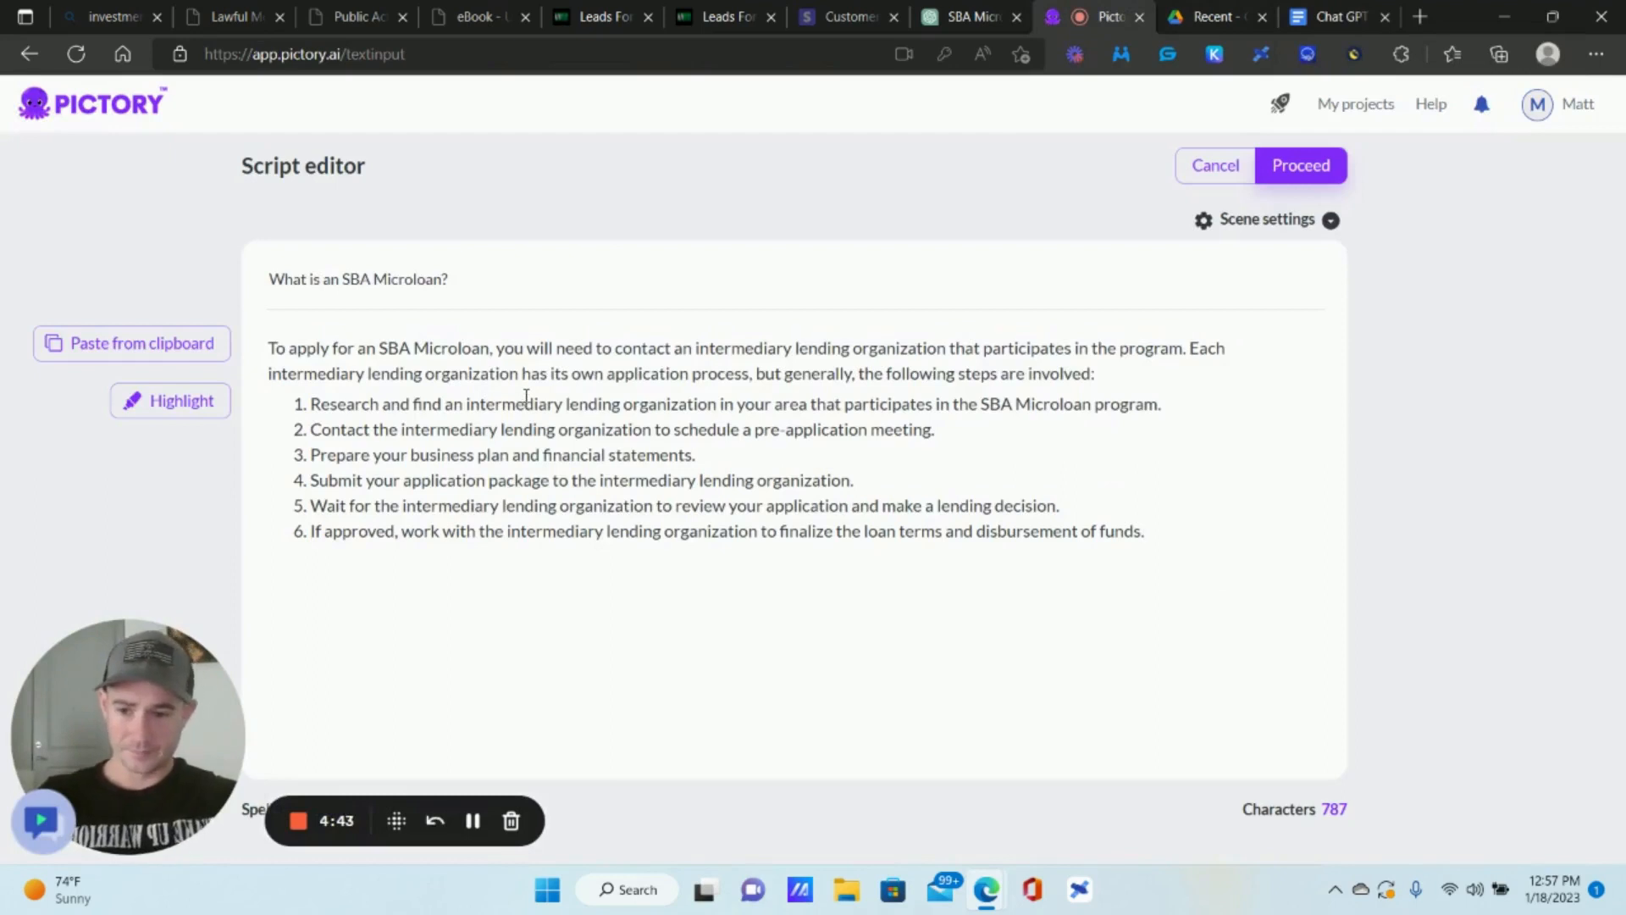
Copy the three intro paragraphs from the Chat GPT Questions/Requests document and replace the whole Pictory script body with them.
click(1347, 15)
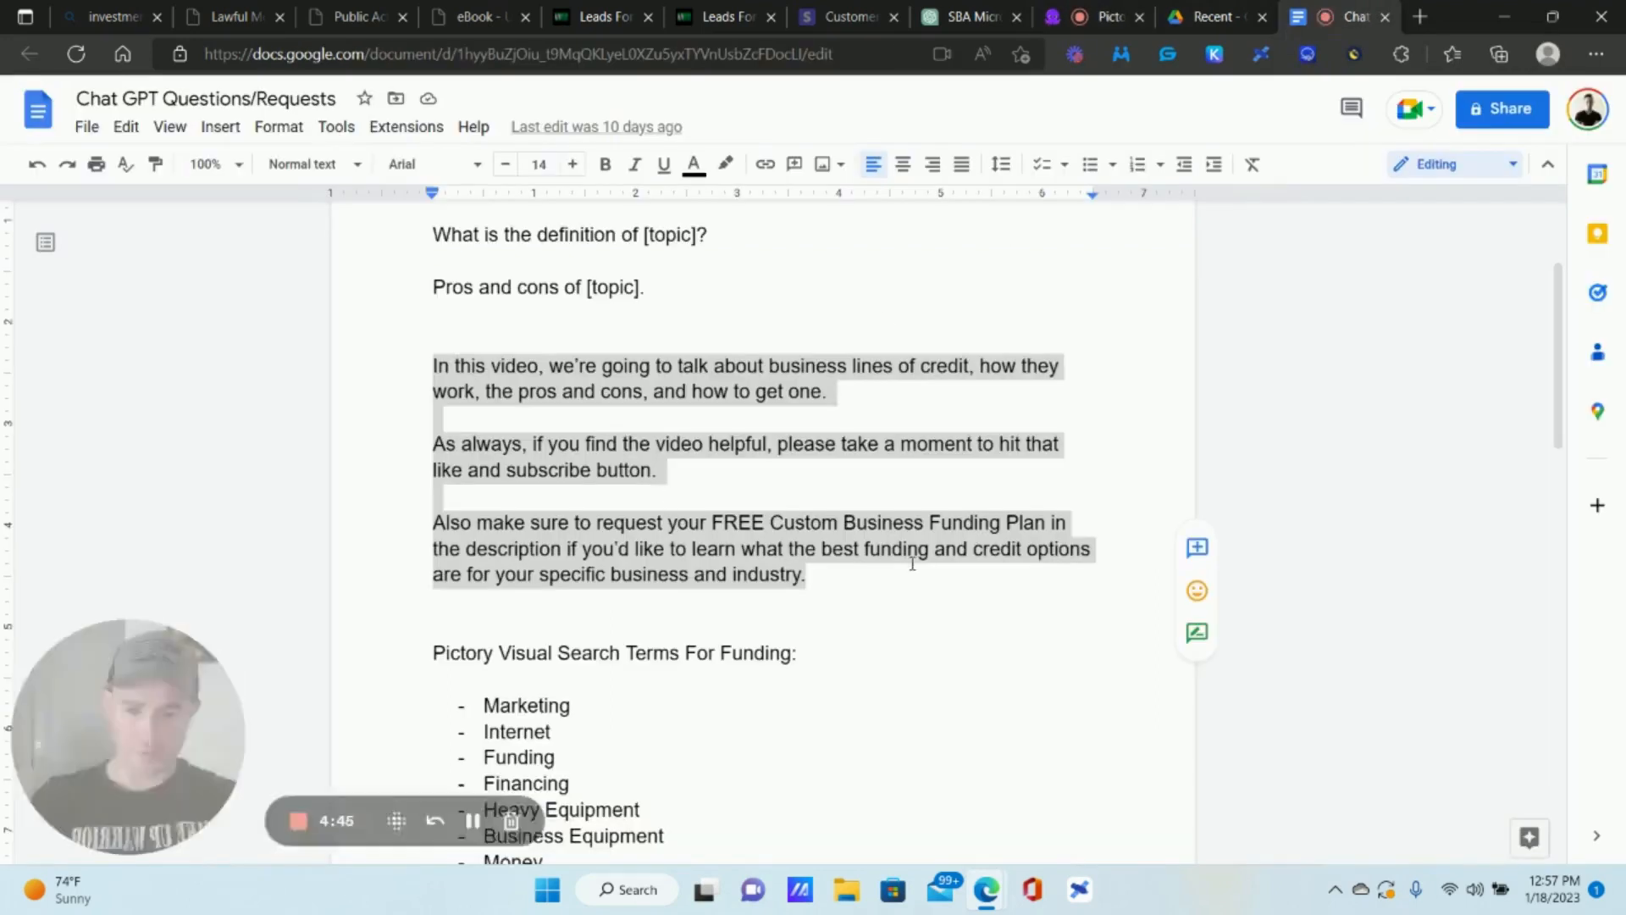
click(811, 576)
drag(812, 576, 434, 362)
key(ctrl+c)
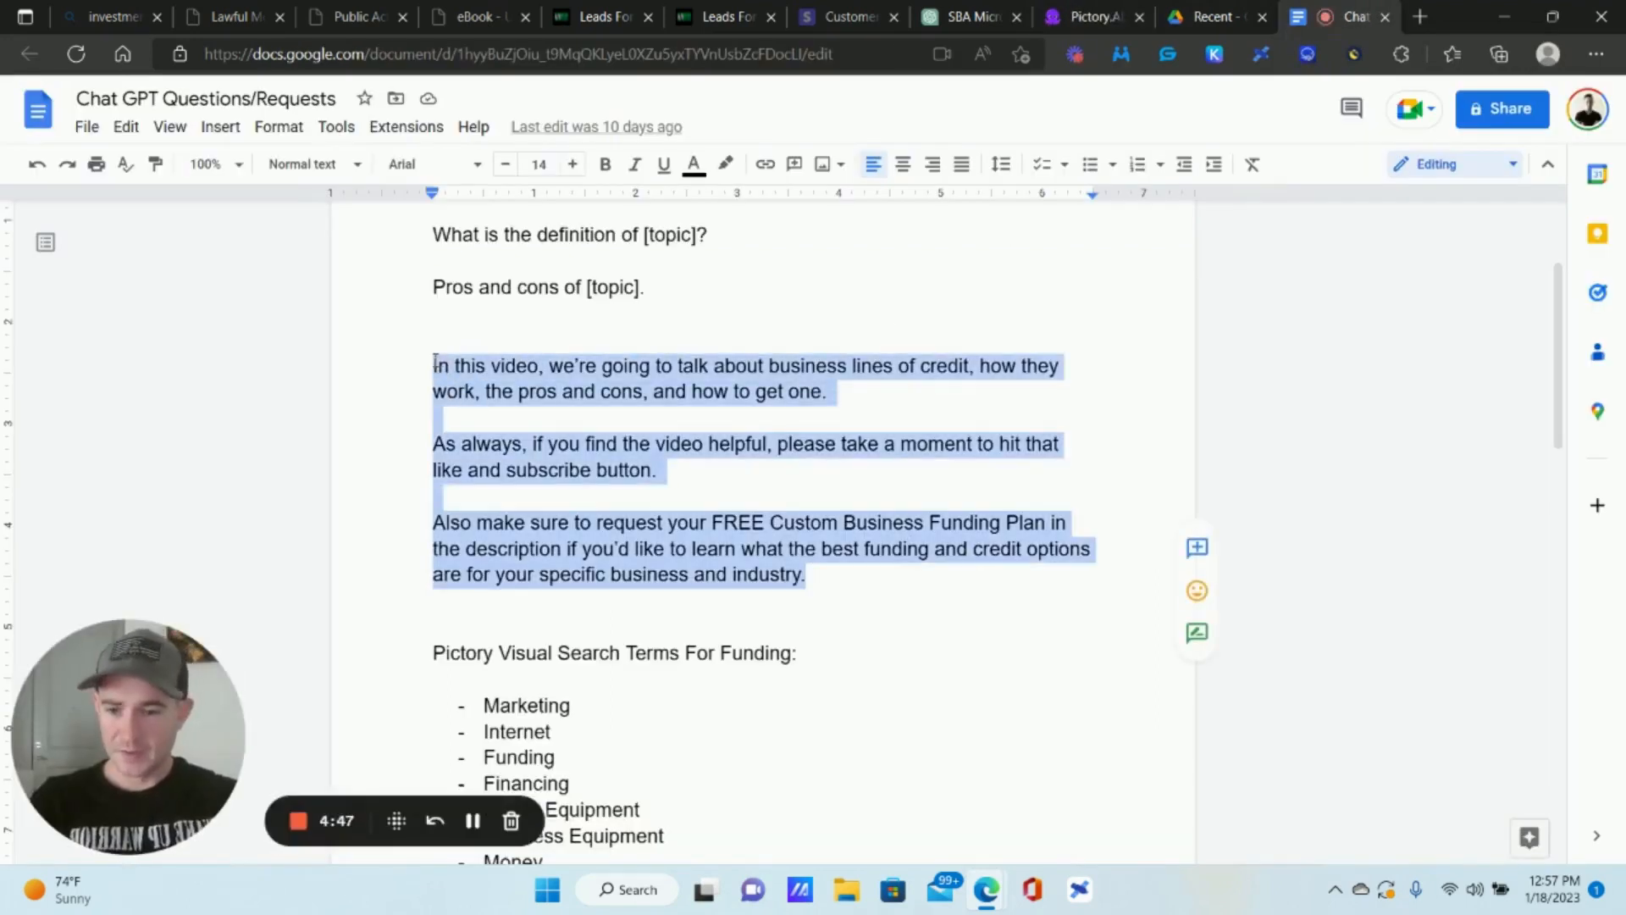
click(1093, 15)
drag(1146, 531, 264, 346)
key(ctrl+v)
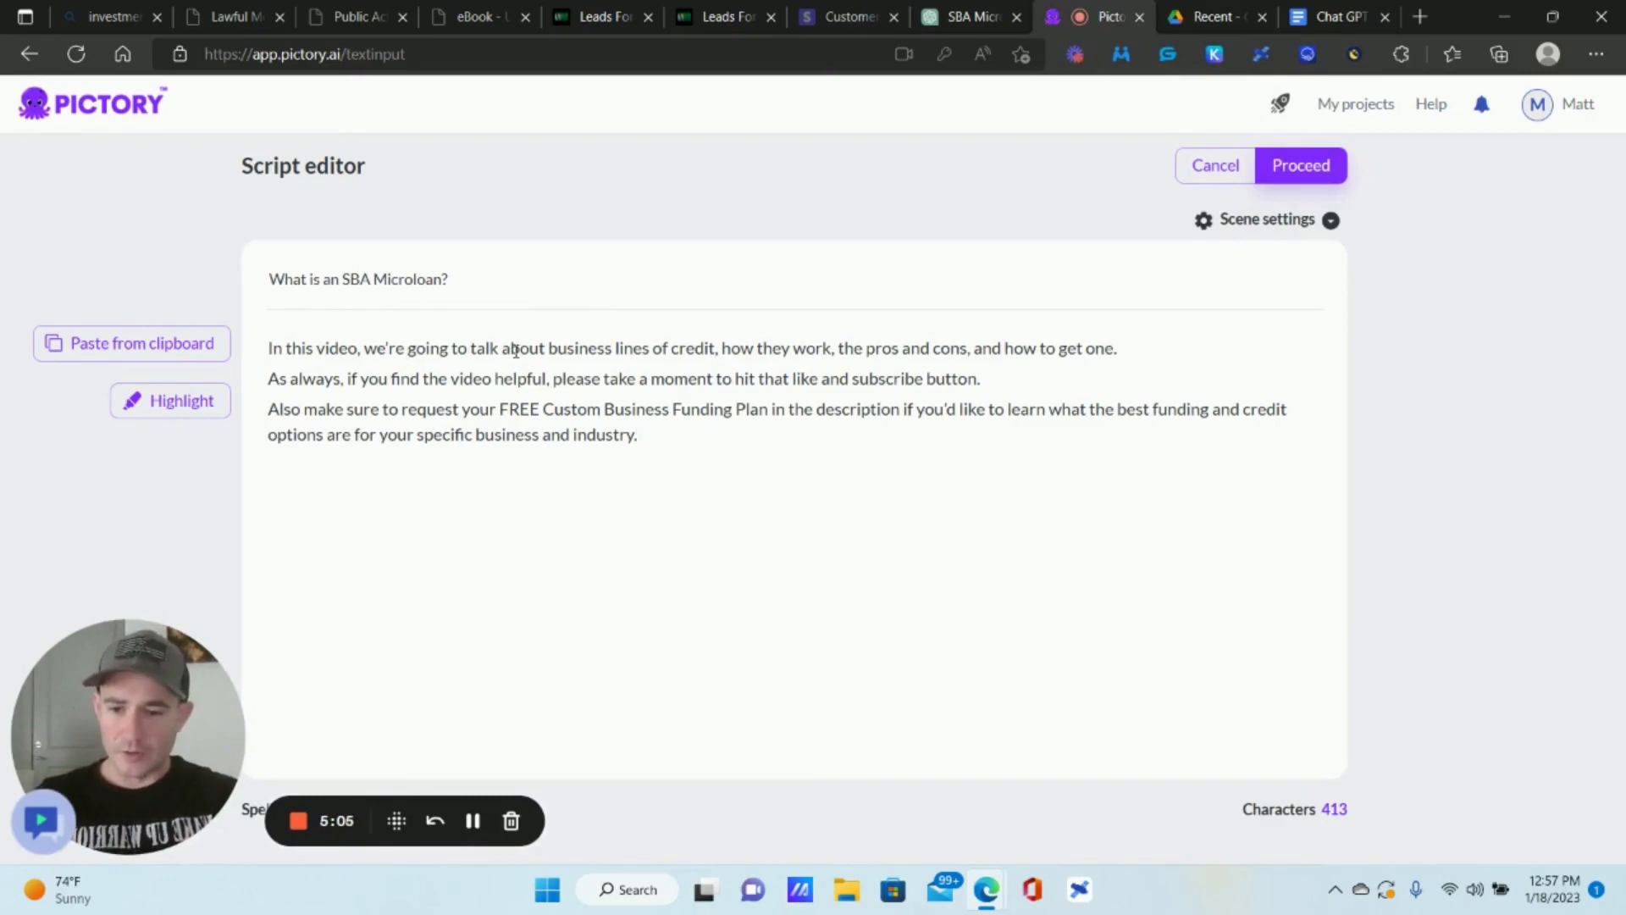
Reword the script's first sentence after "talk about" to "the SBA Microloan program, how it works, how to apply, and what the qualifications.".
drag(554, 347, 1122, 336)
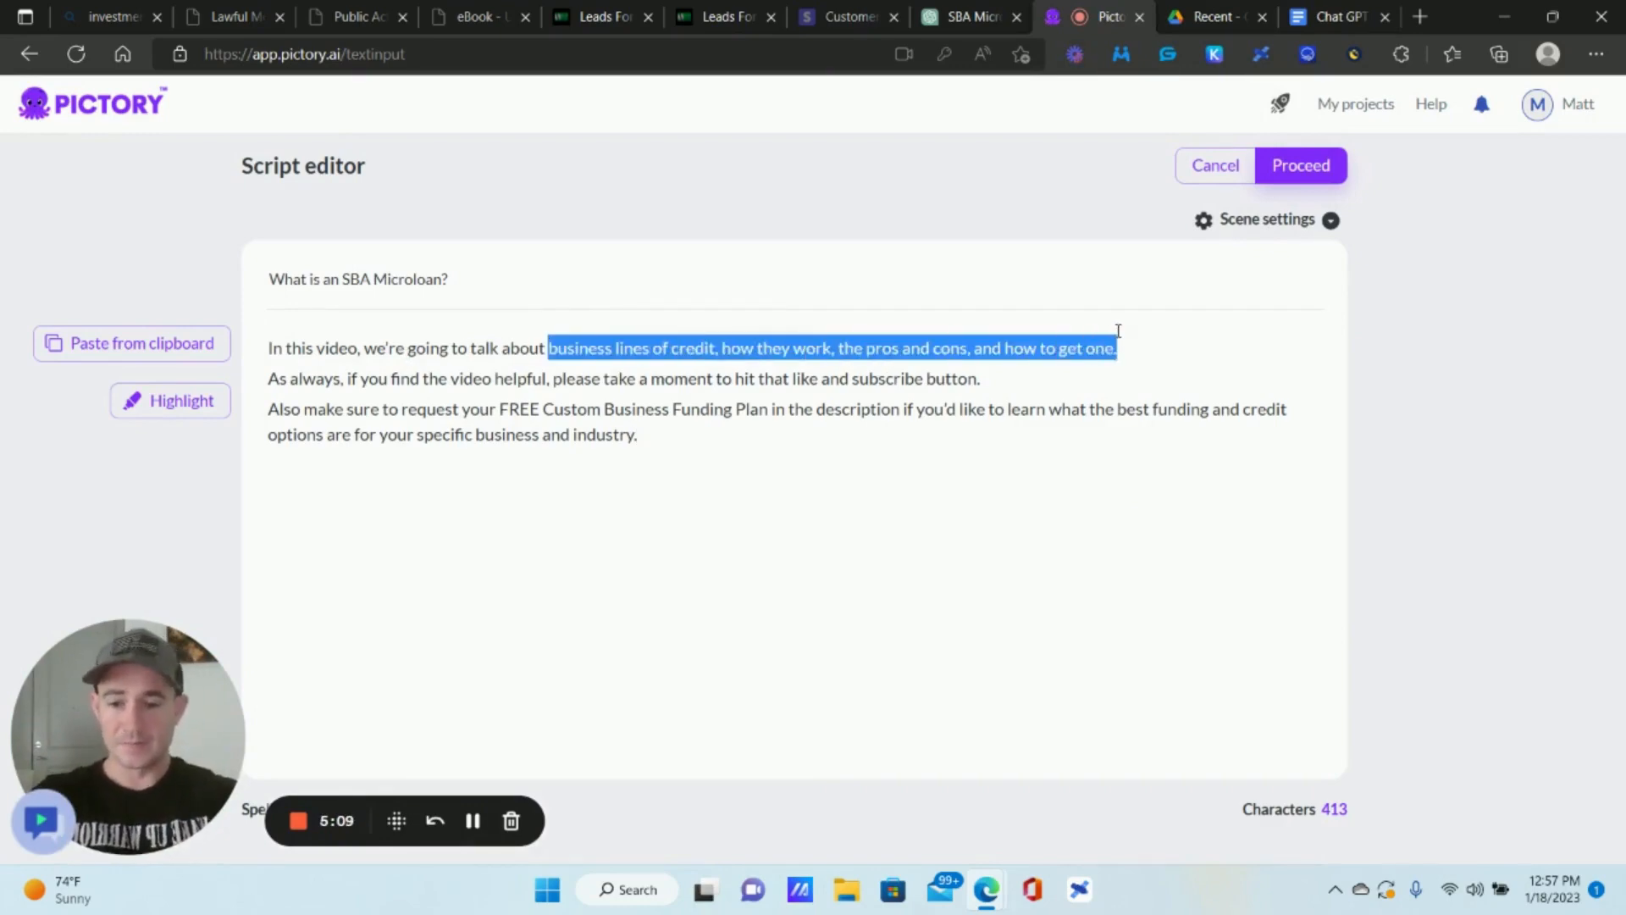
text(the SBA )
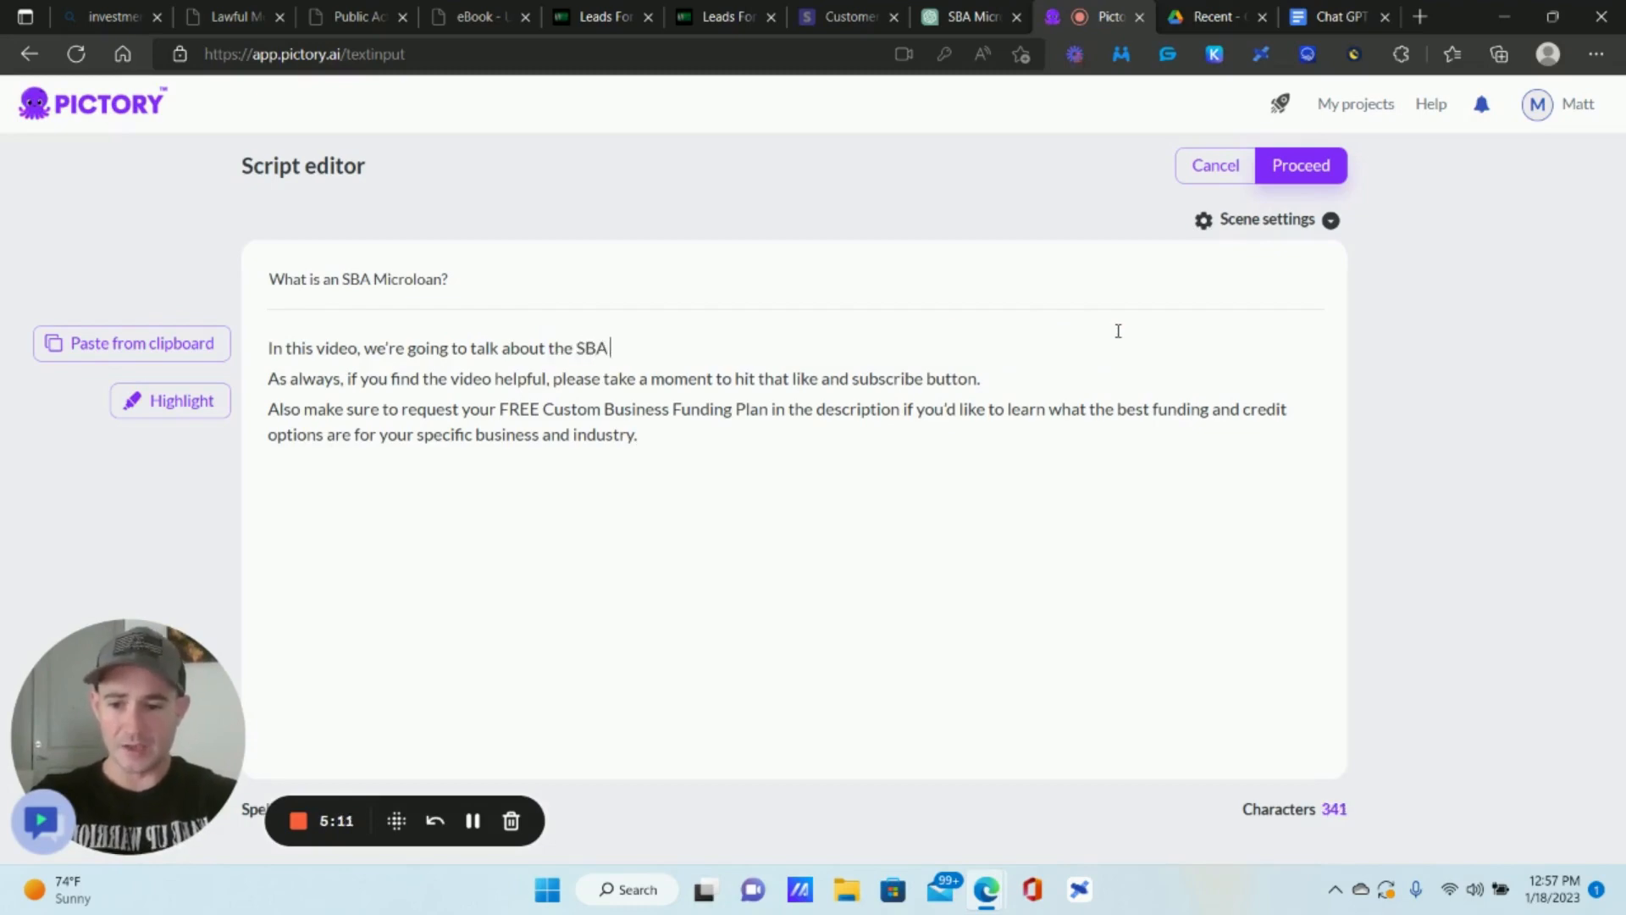
text(Microlo)
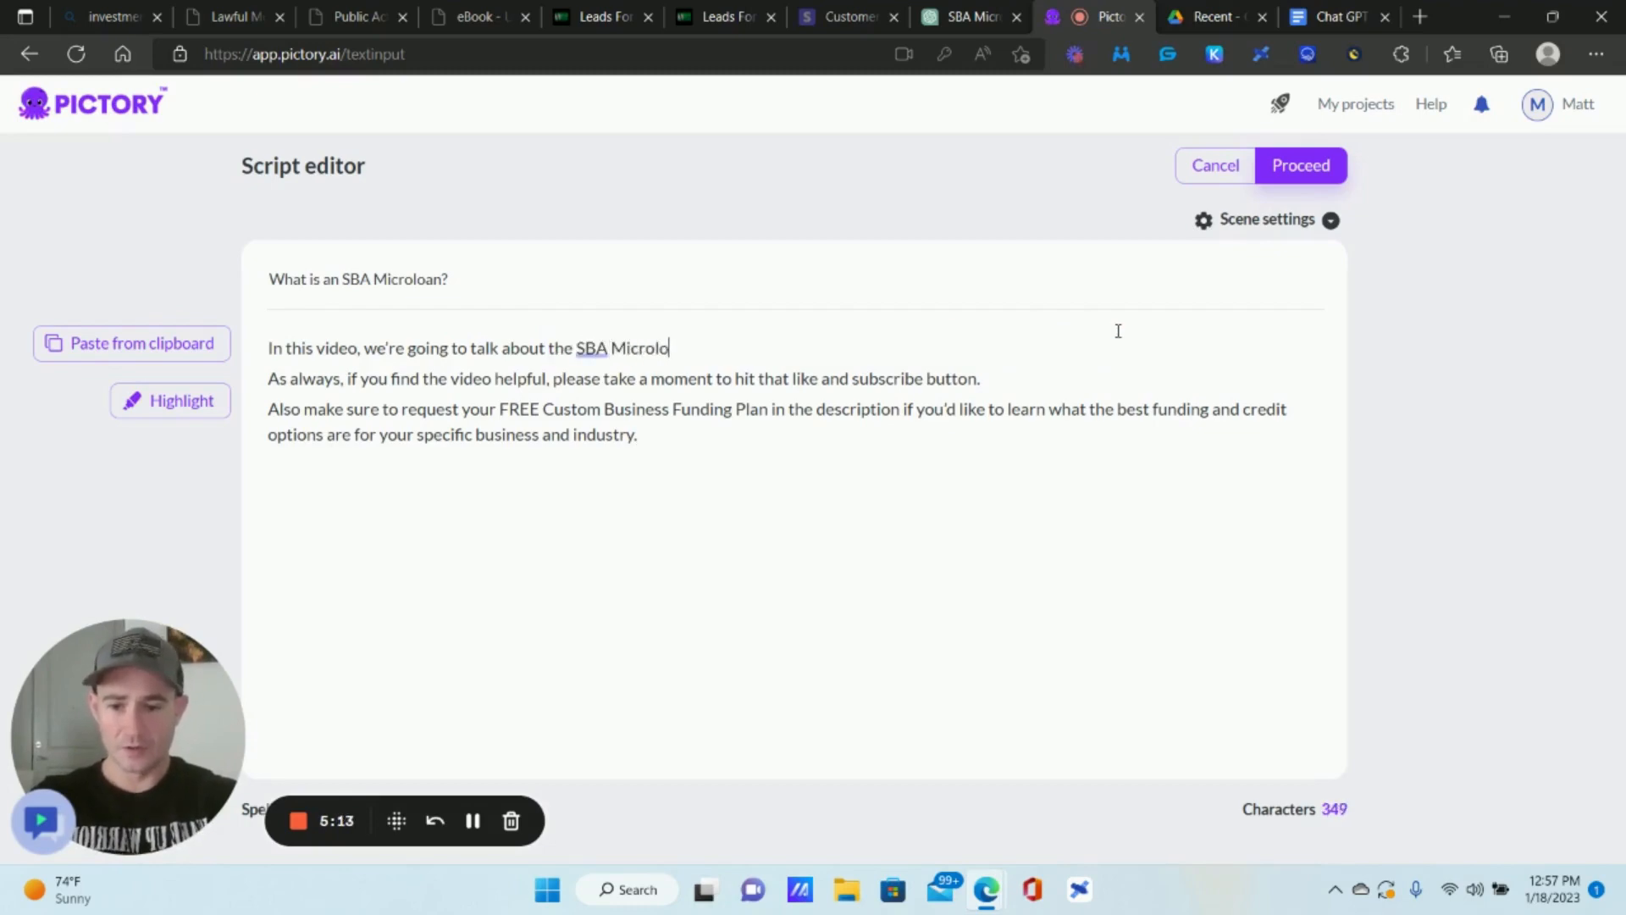
text(an program, how)
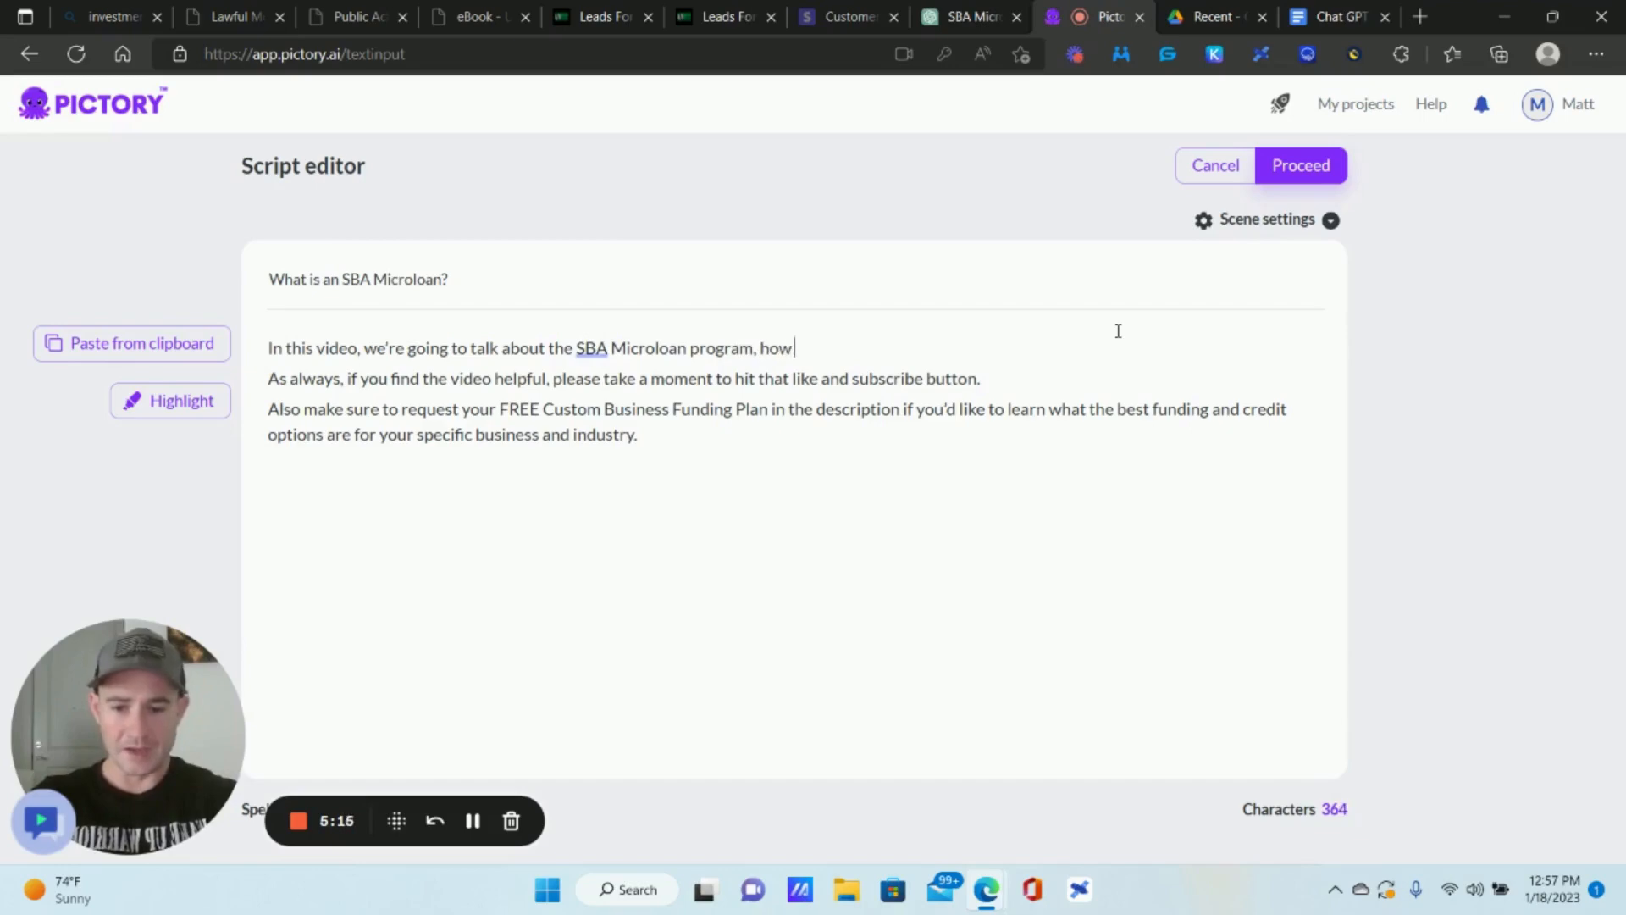
text( it works, ho)
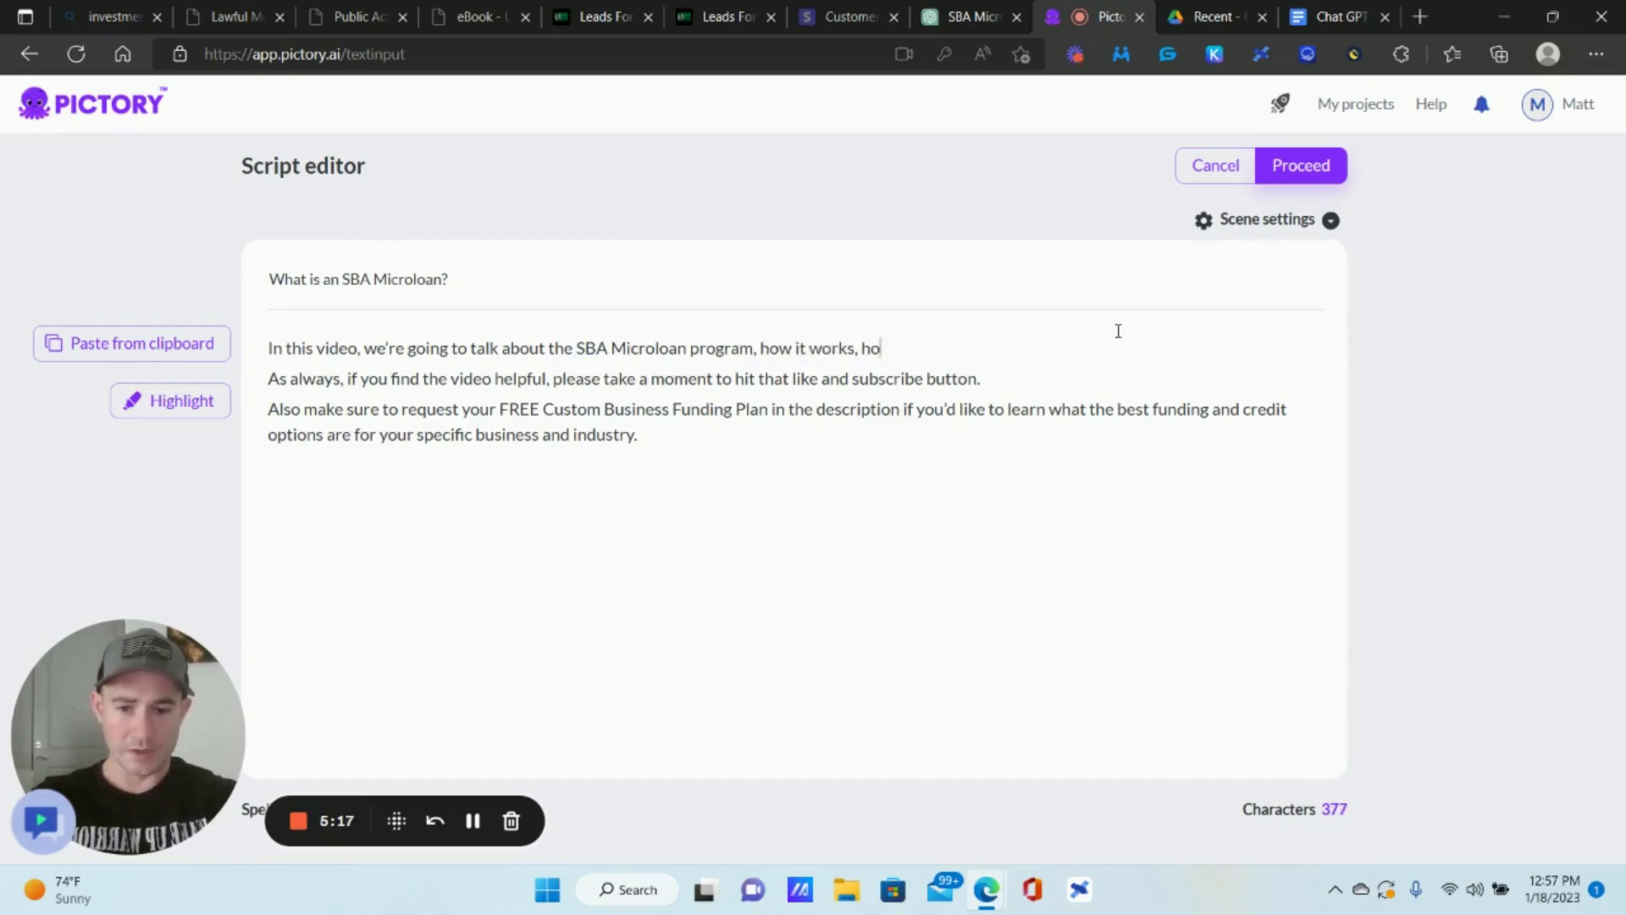
text(w to apply)
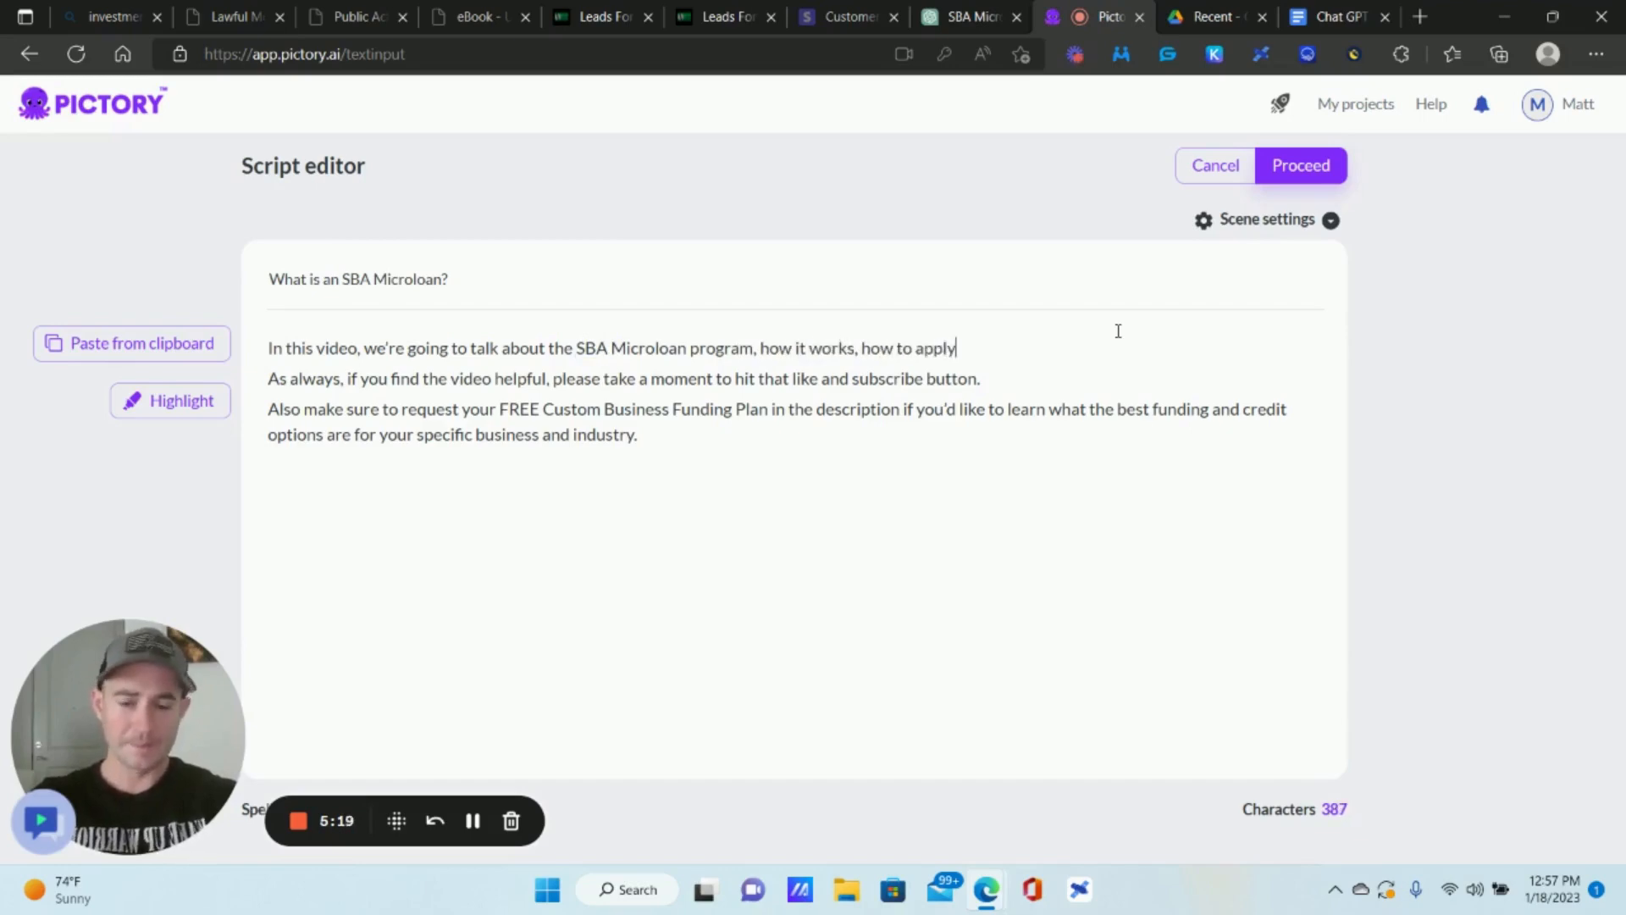
text(, and what the qualificat)
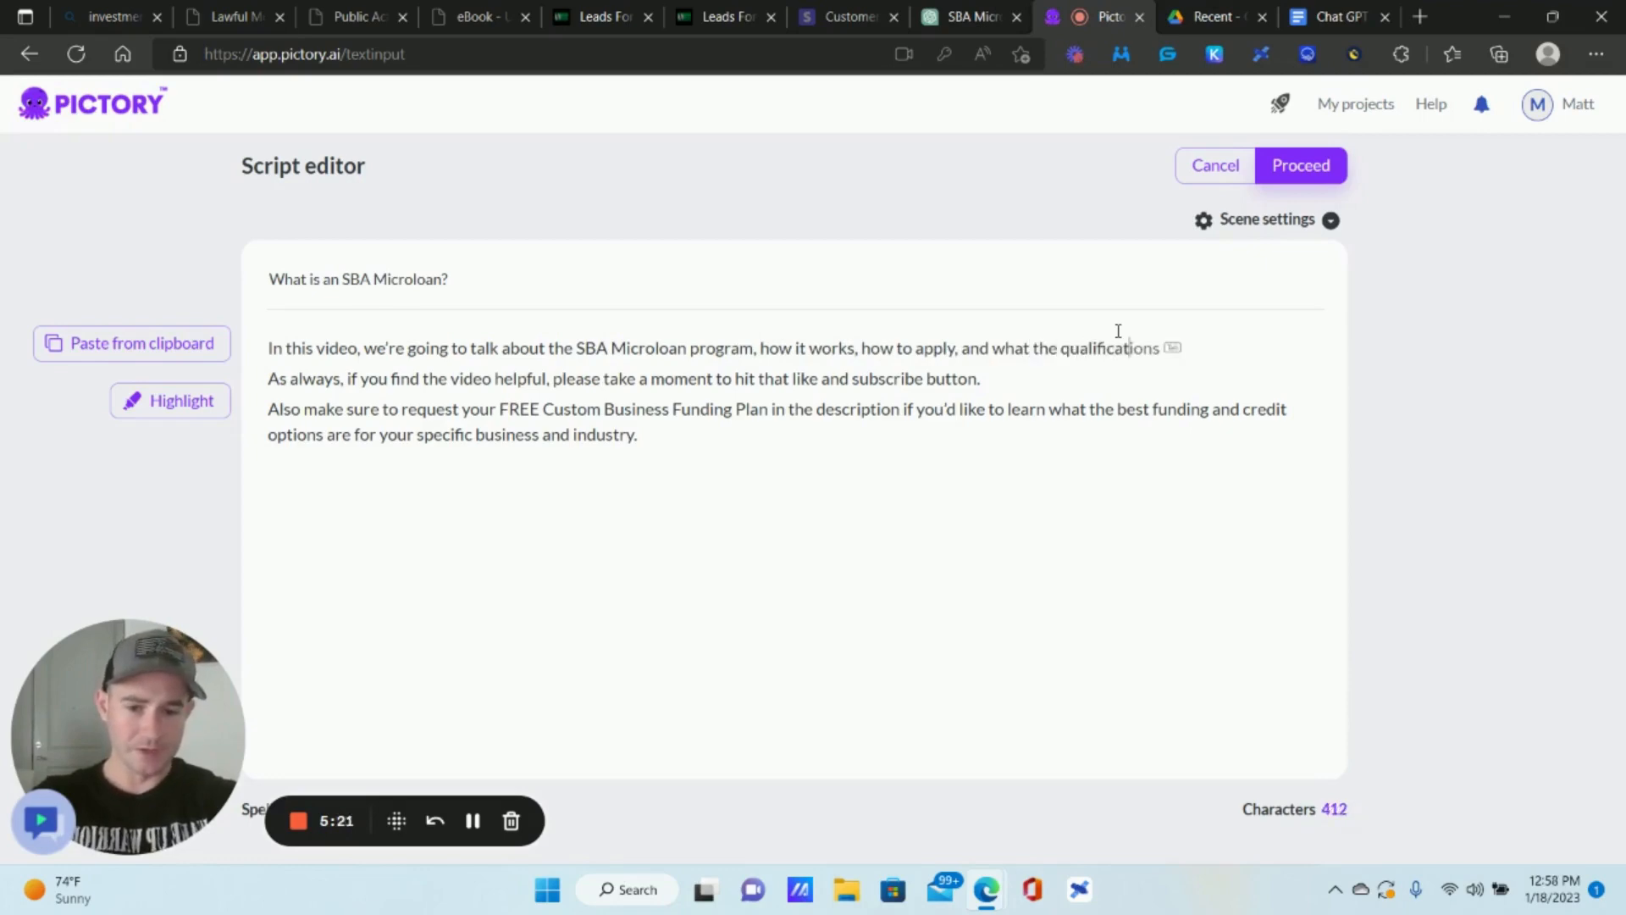
key(Tab)
text(.)
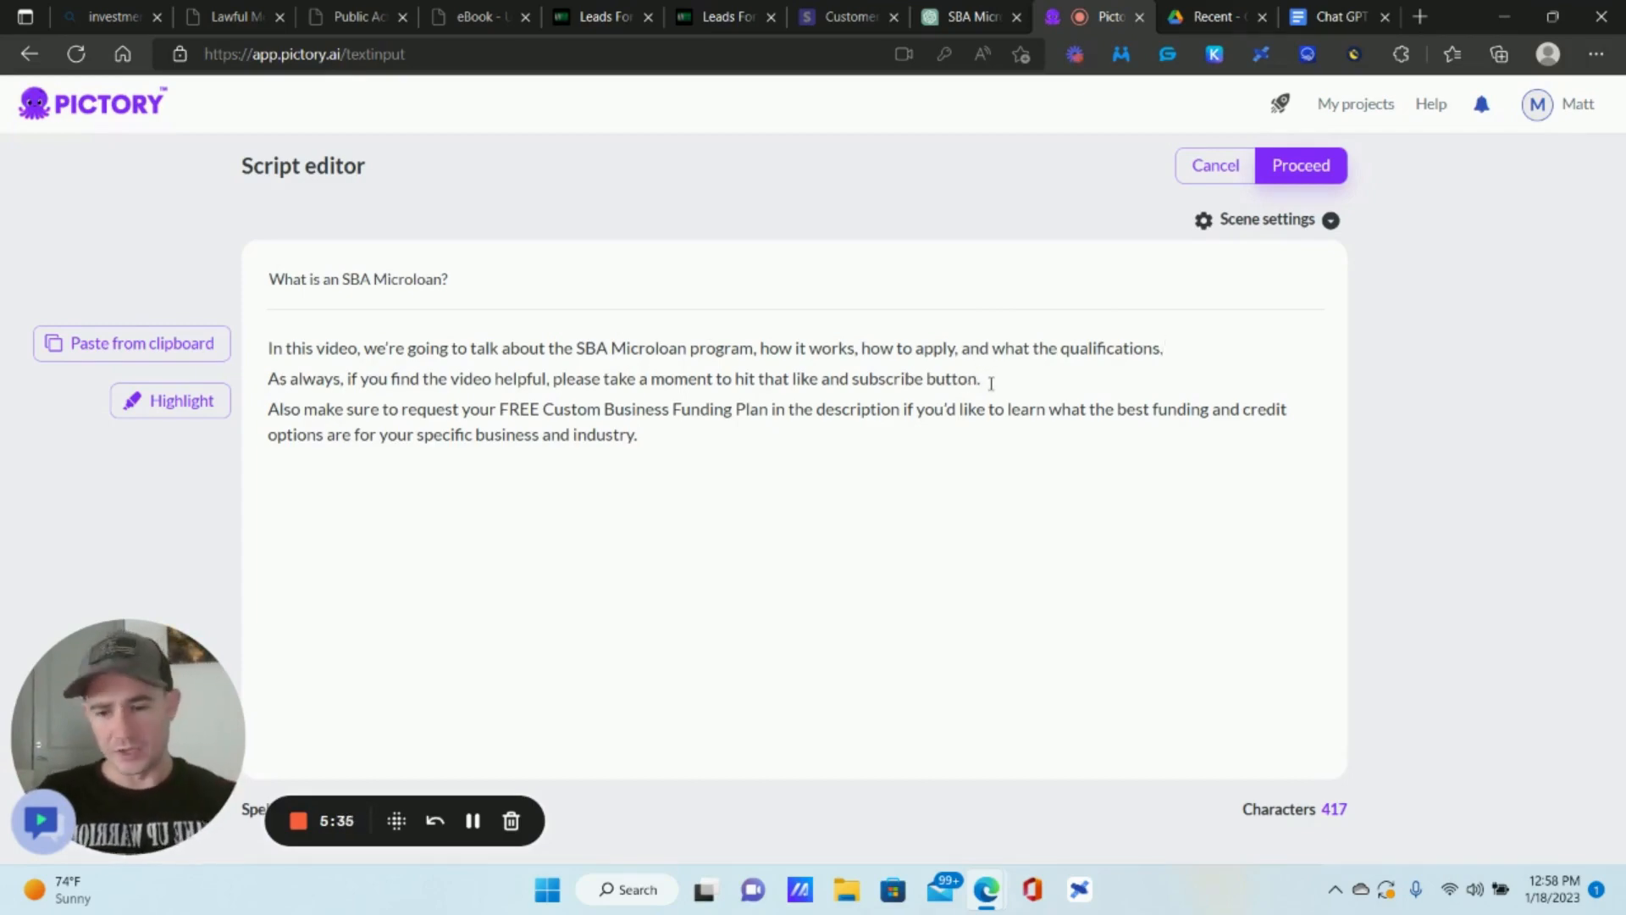
click(653, 425)
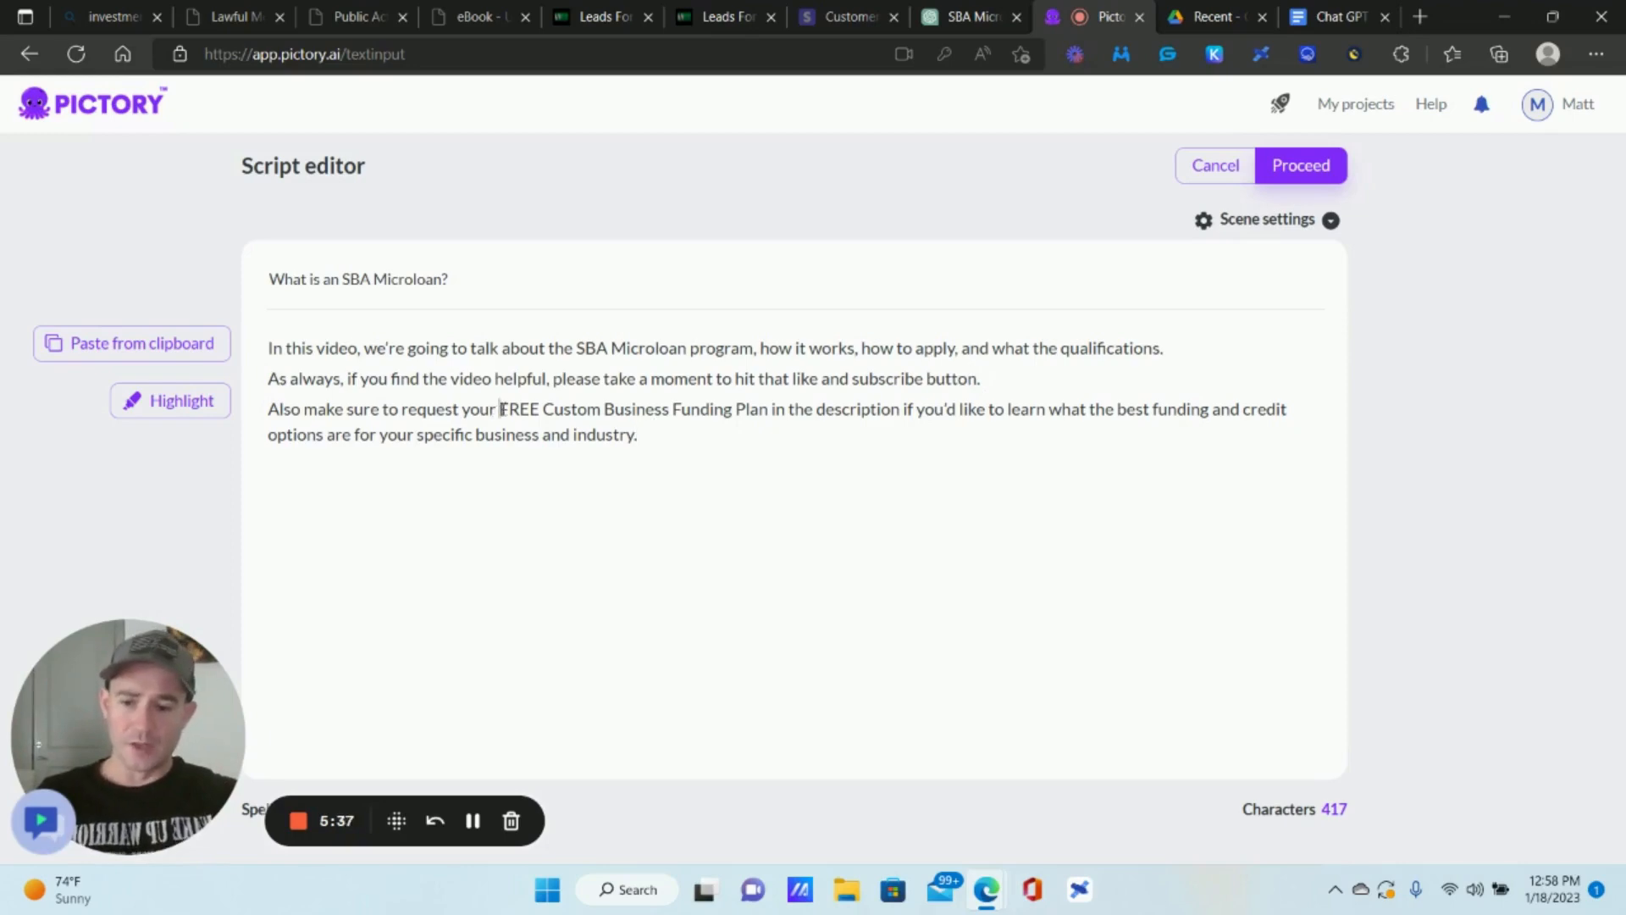
drag(500, 410, 762, 410)
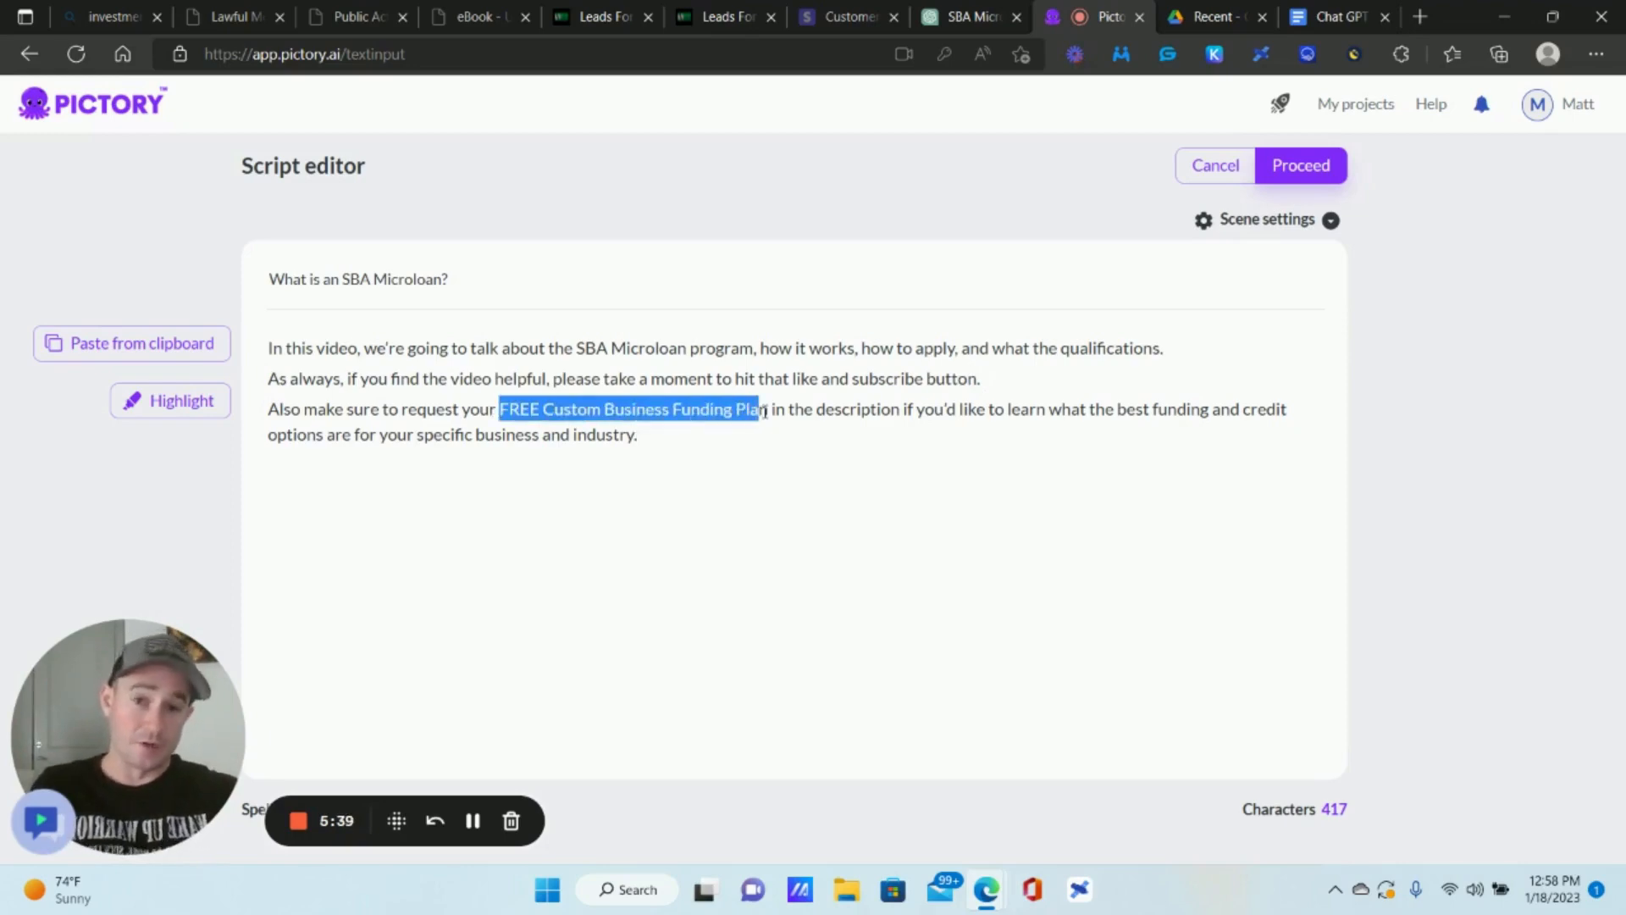
click(798, 403)
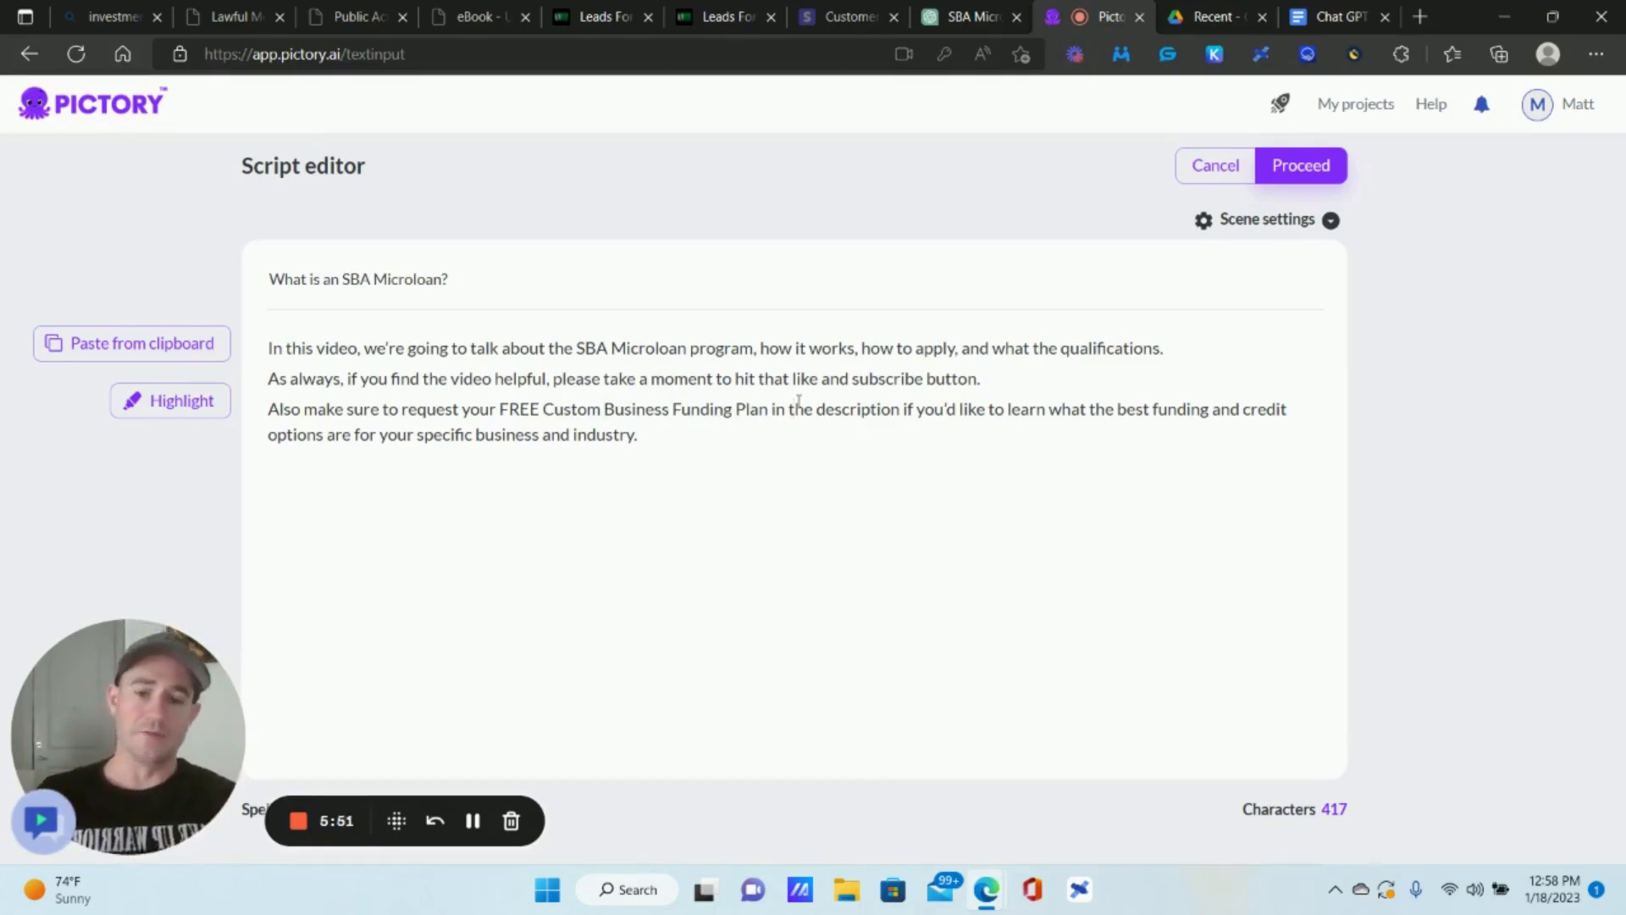
Copy ChatGPT's answer to "What is the SBA Microloan program?" and paste it on a new line below the intro in the Pictory script.
click(708, 435)
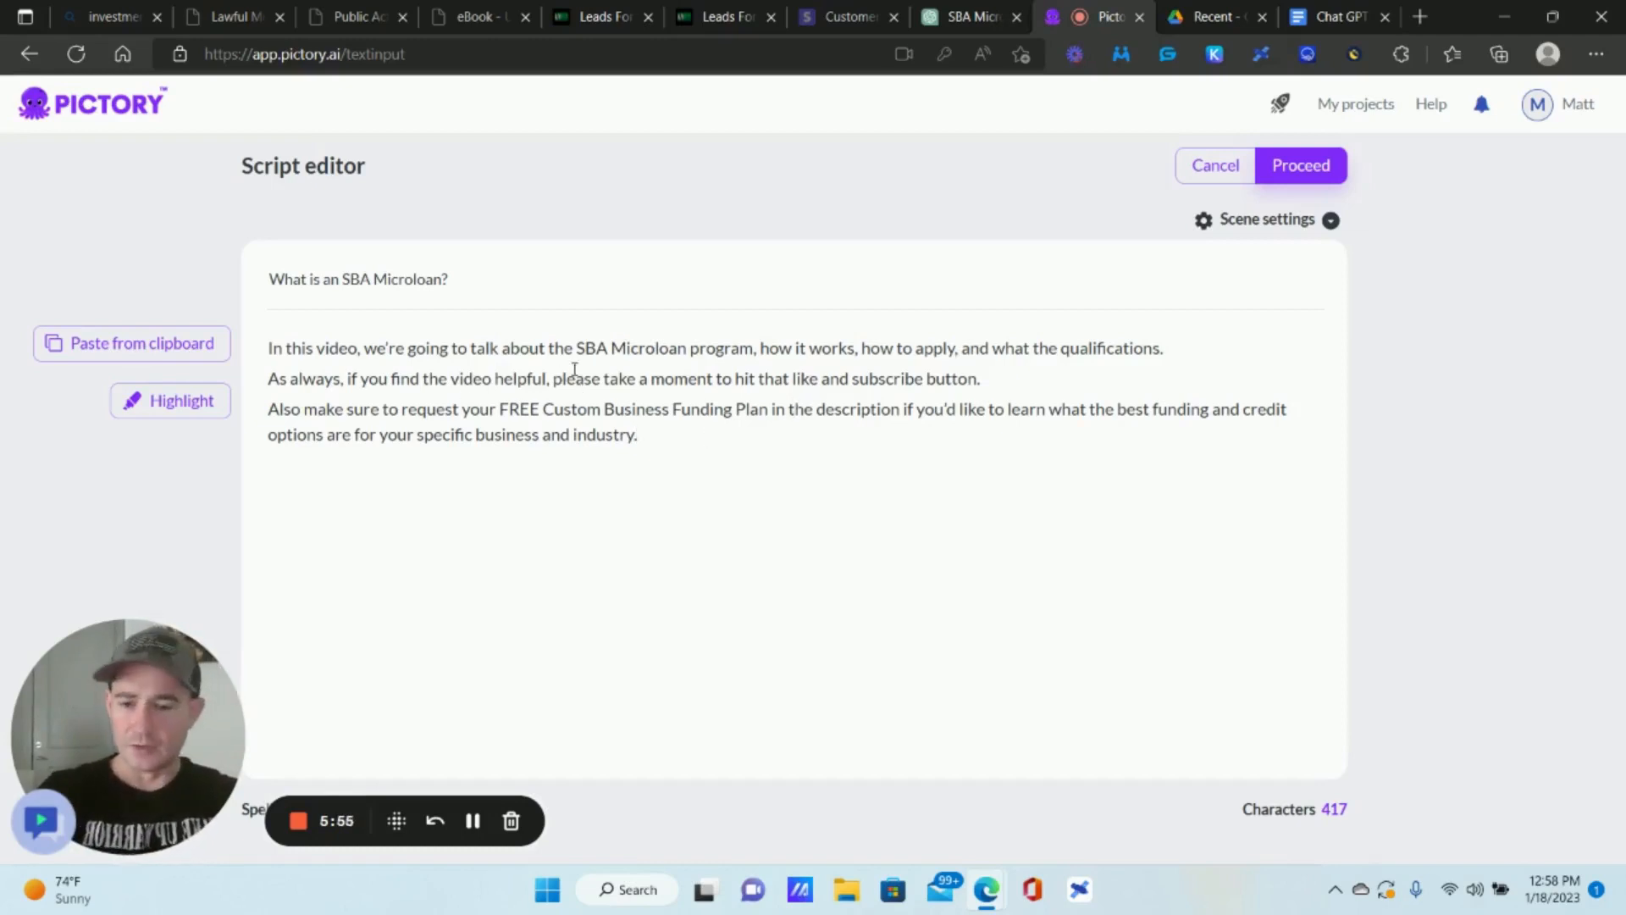
key(Return)
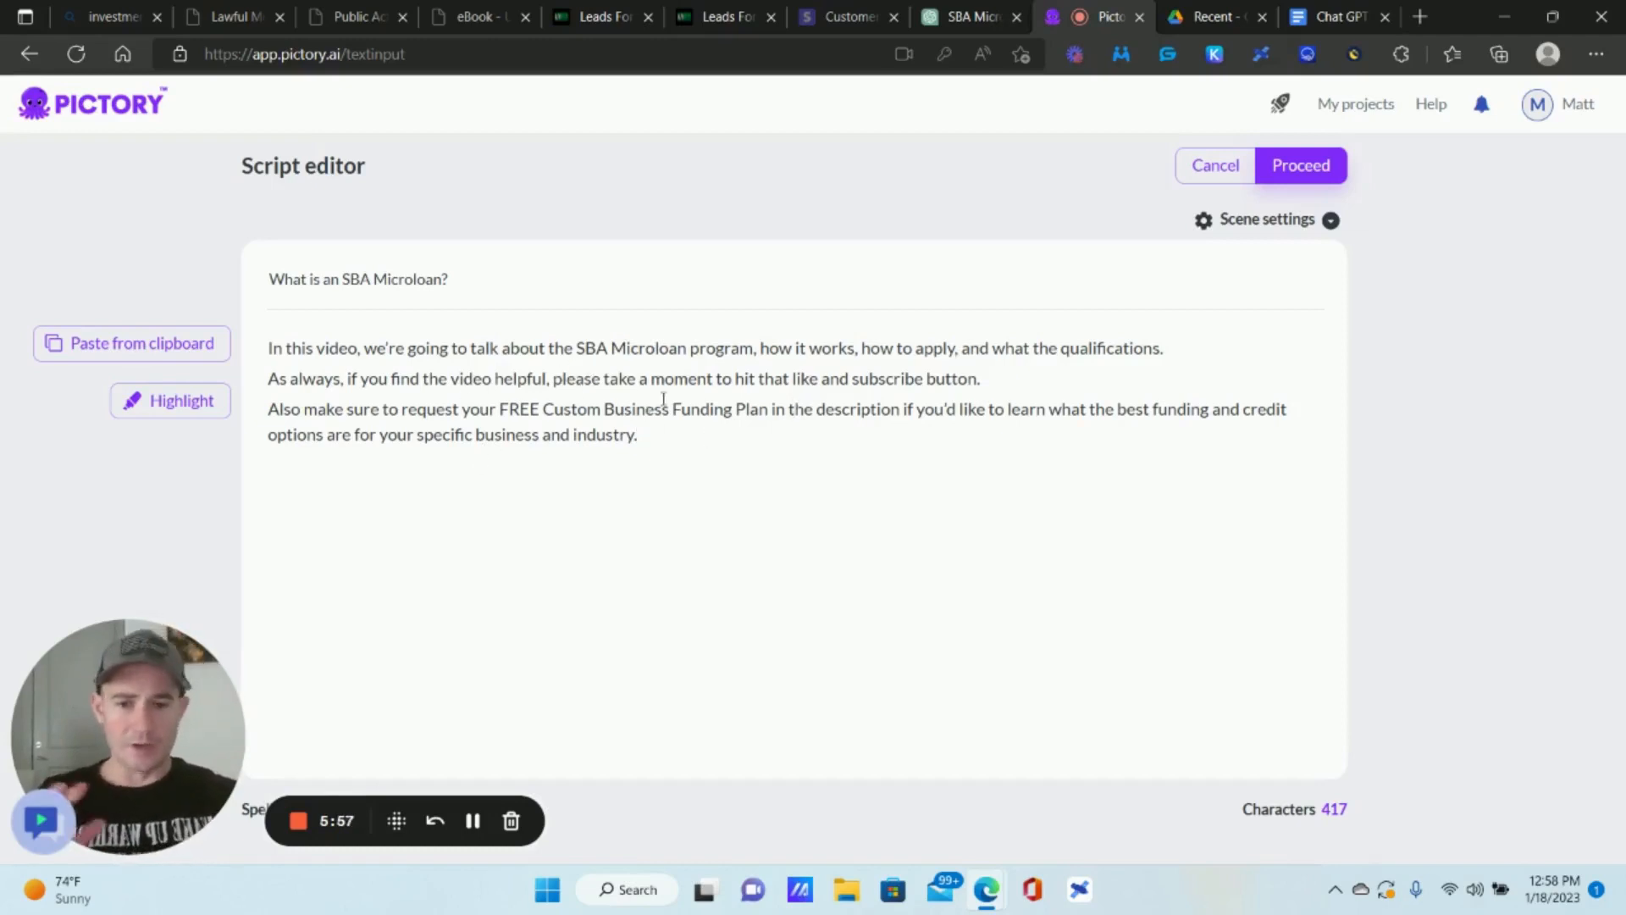
click(974, 17)
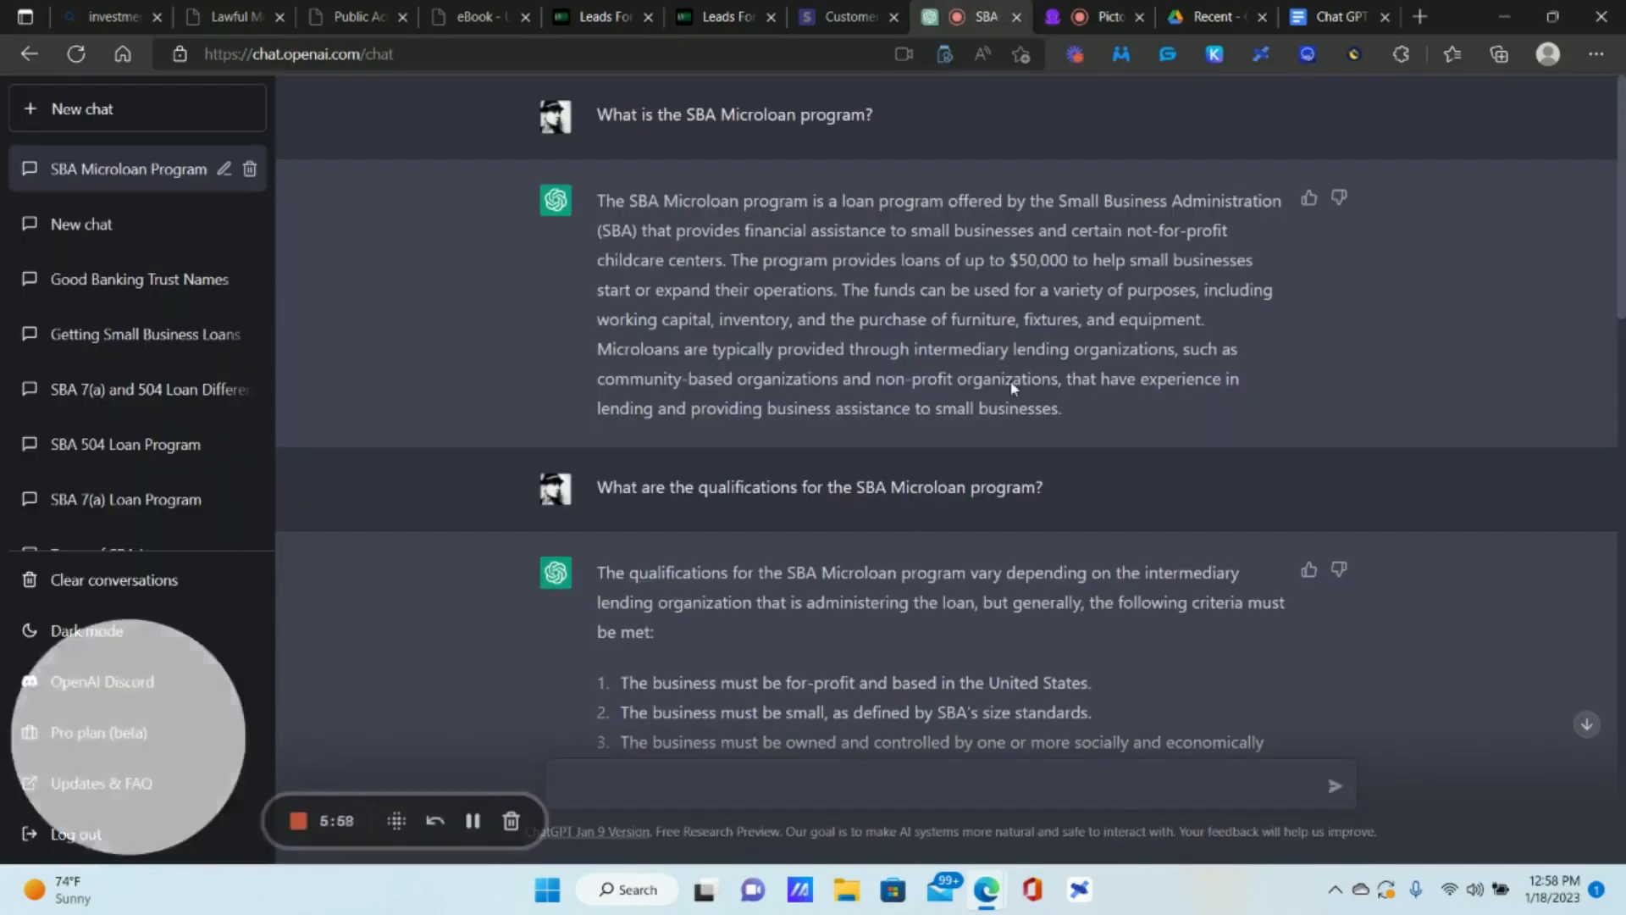
drag(1069, 410, 602, 200)
key(ctrl+c)
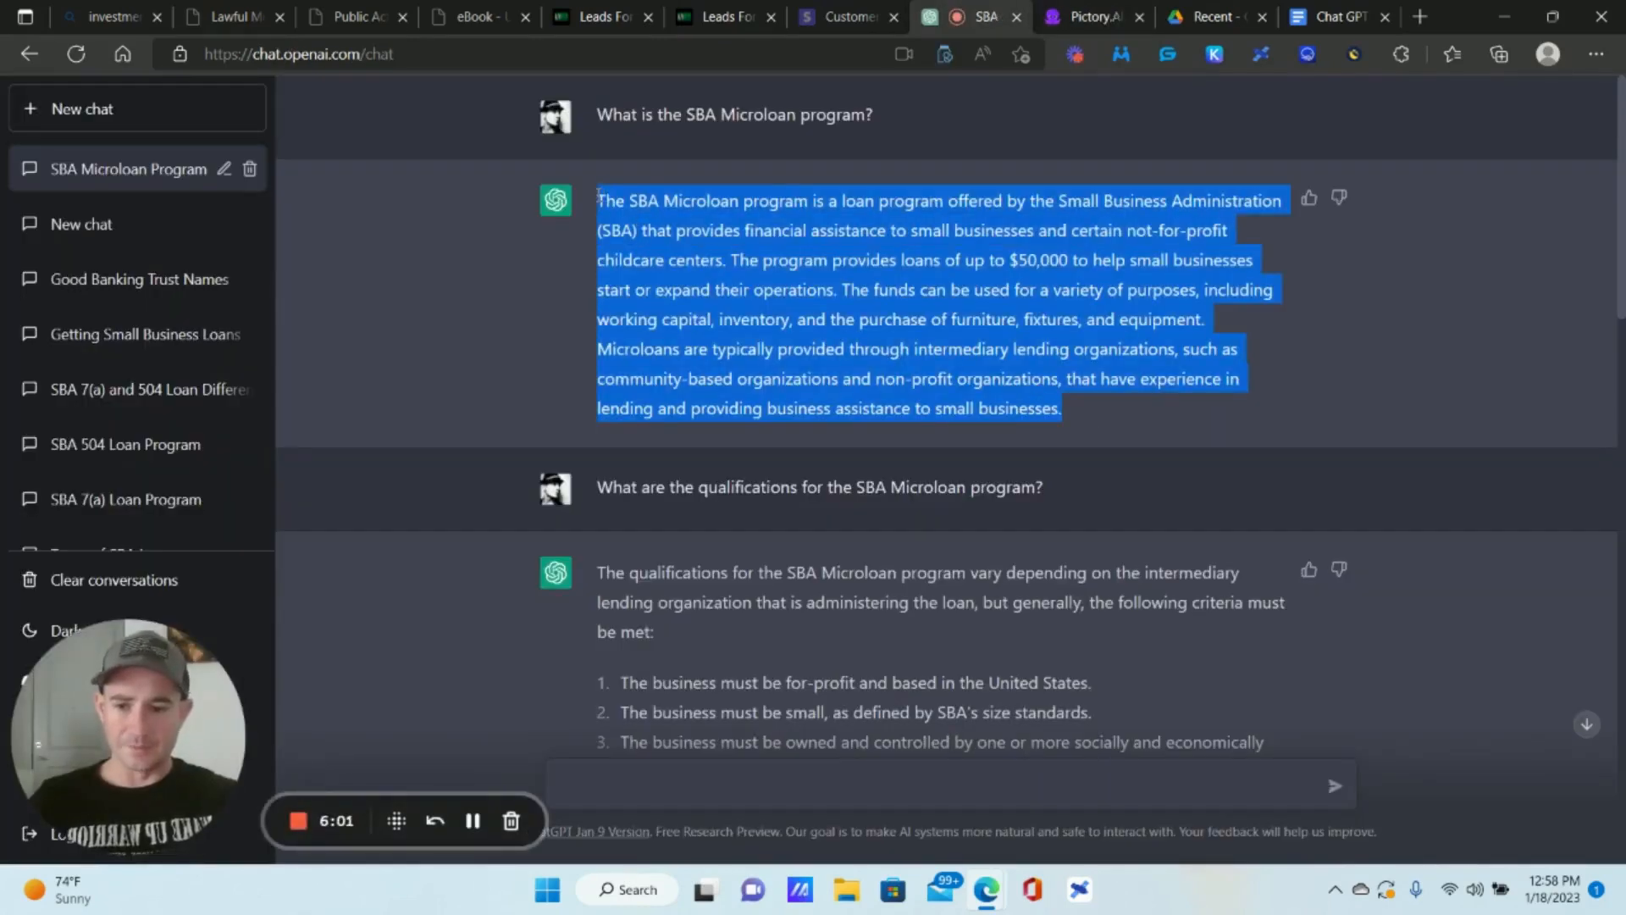
click(1094, 17)
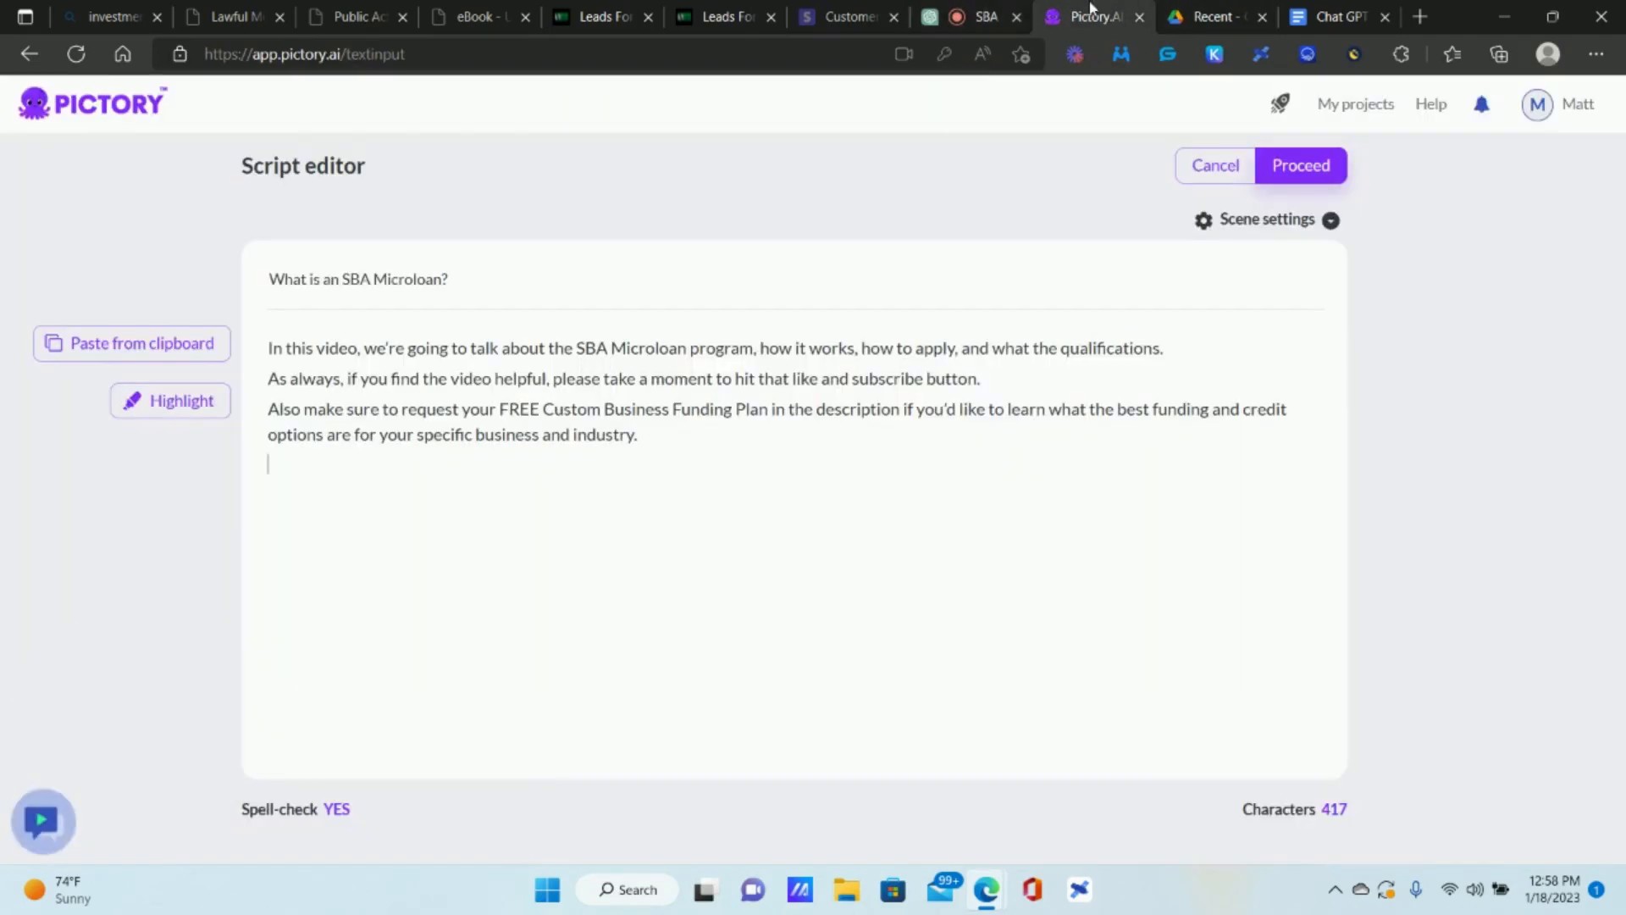
click(352, 519)
key(ctrl+v)
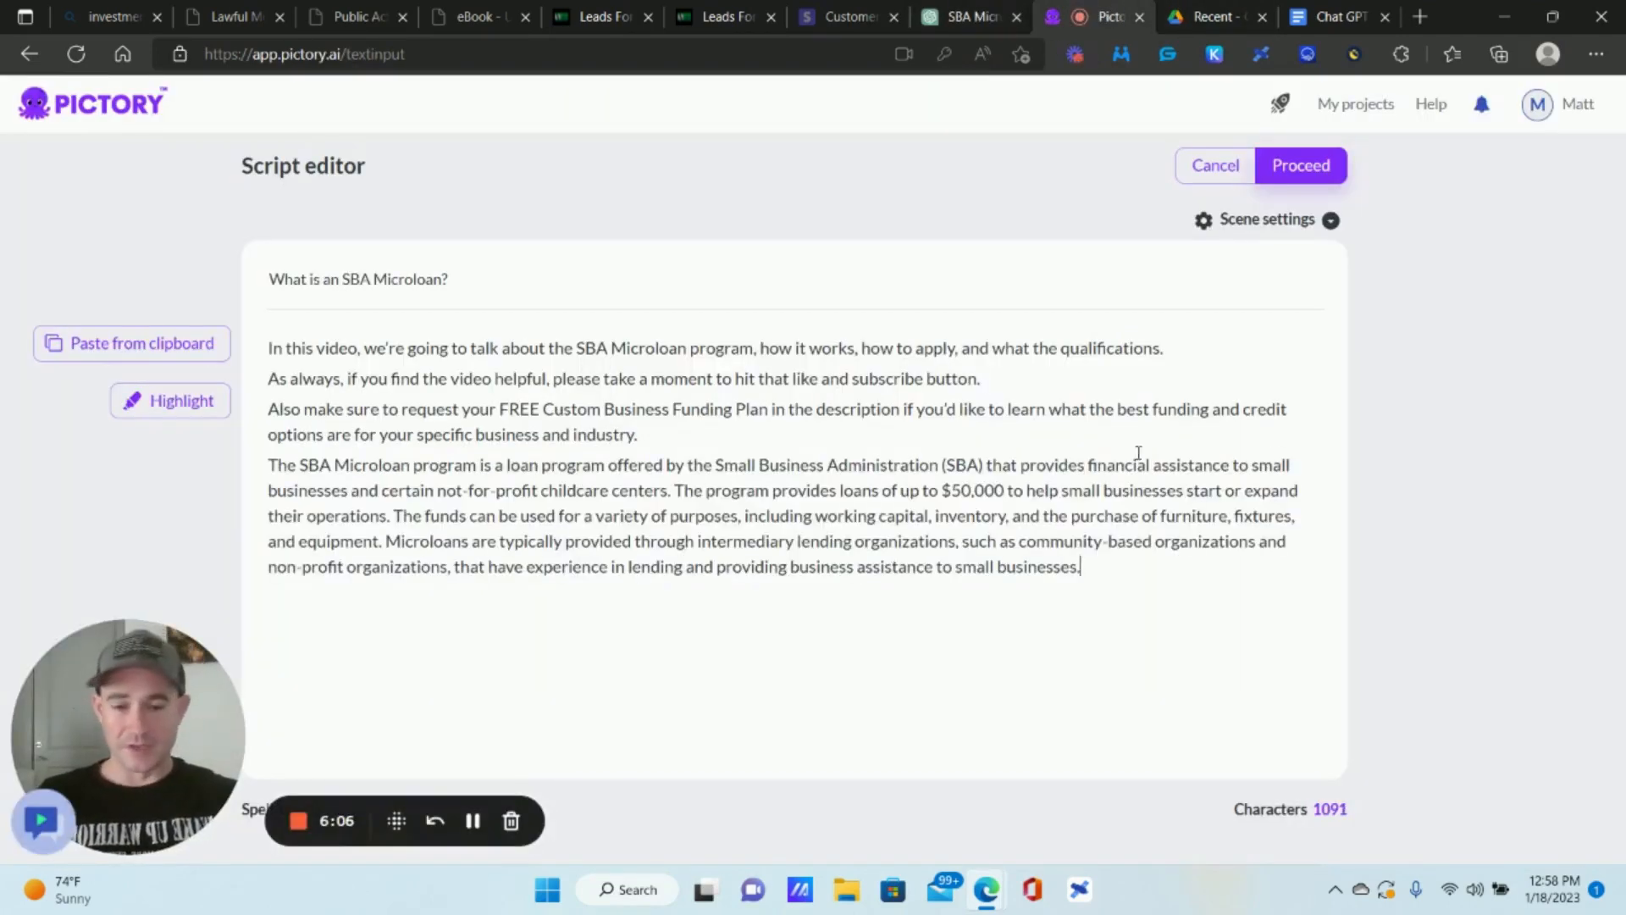
Split the pasted program answer so that each of its four sentences is a separate paragraph without leading spaces.
click(675, 490)
key(Return)
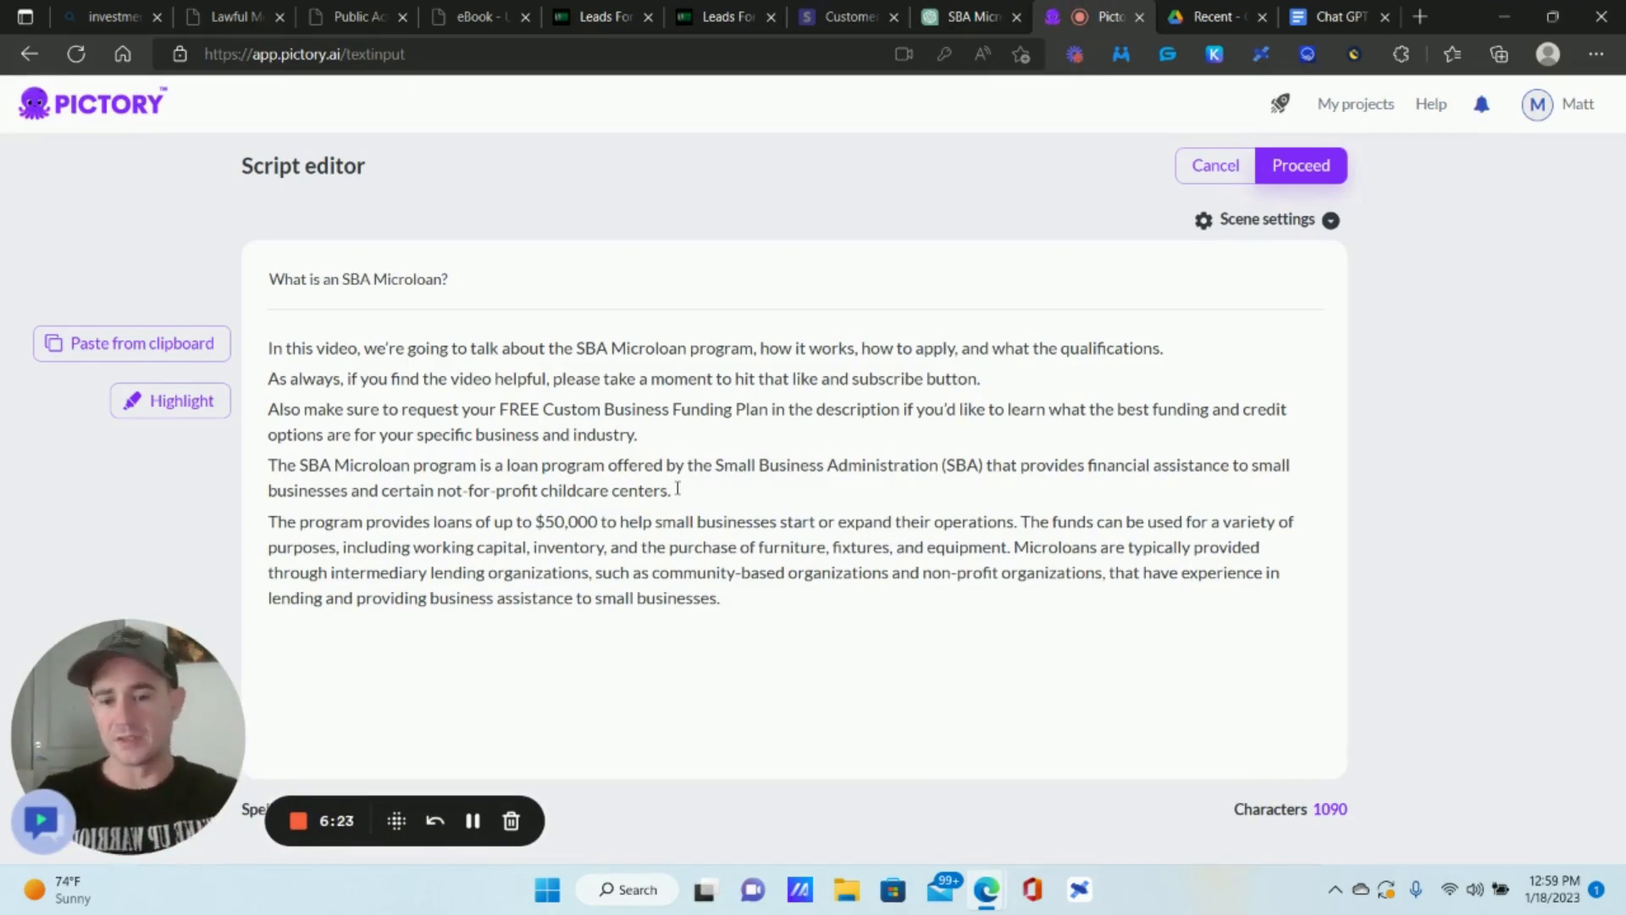
click(1021, 522)
key(Return)
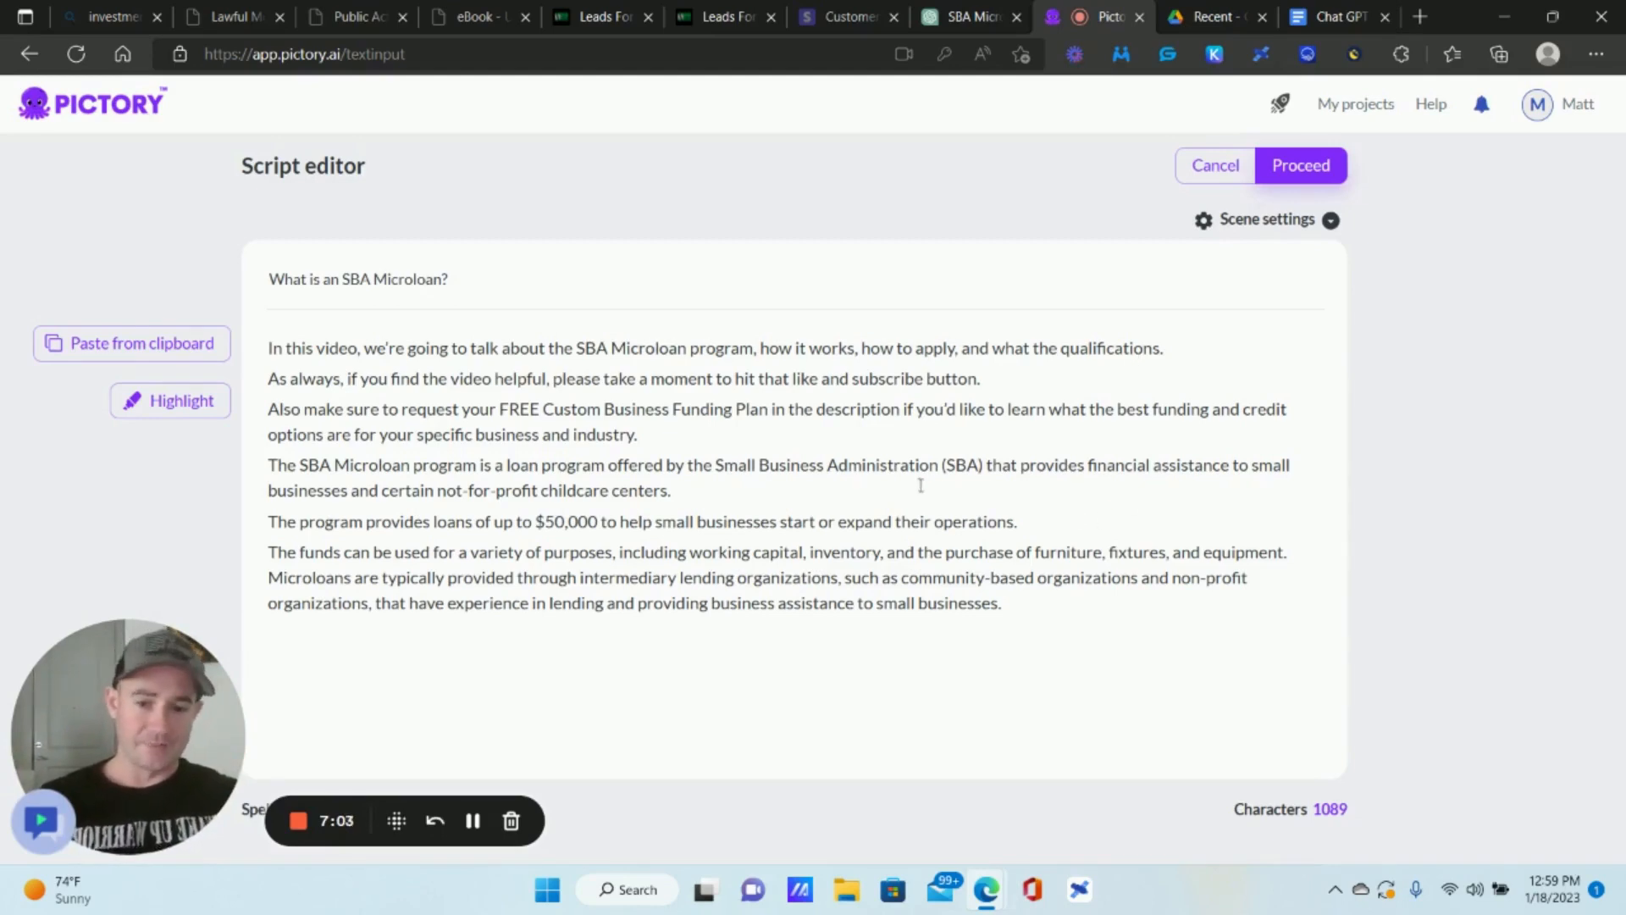
click(1294, 552)
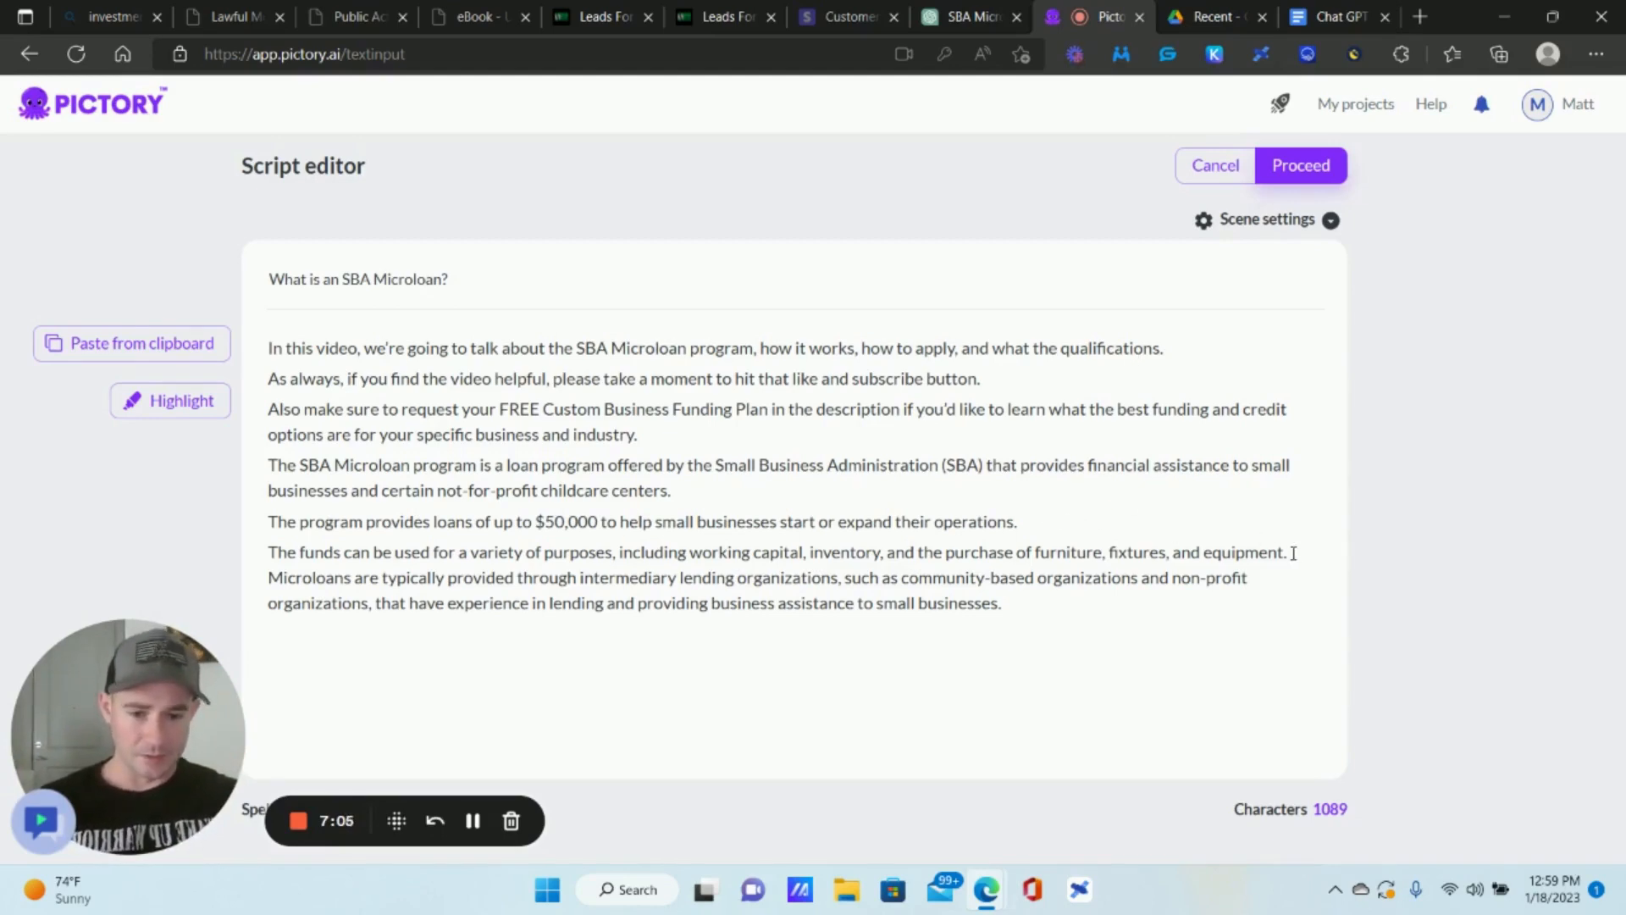
key(Return)
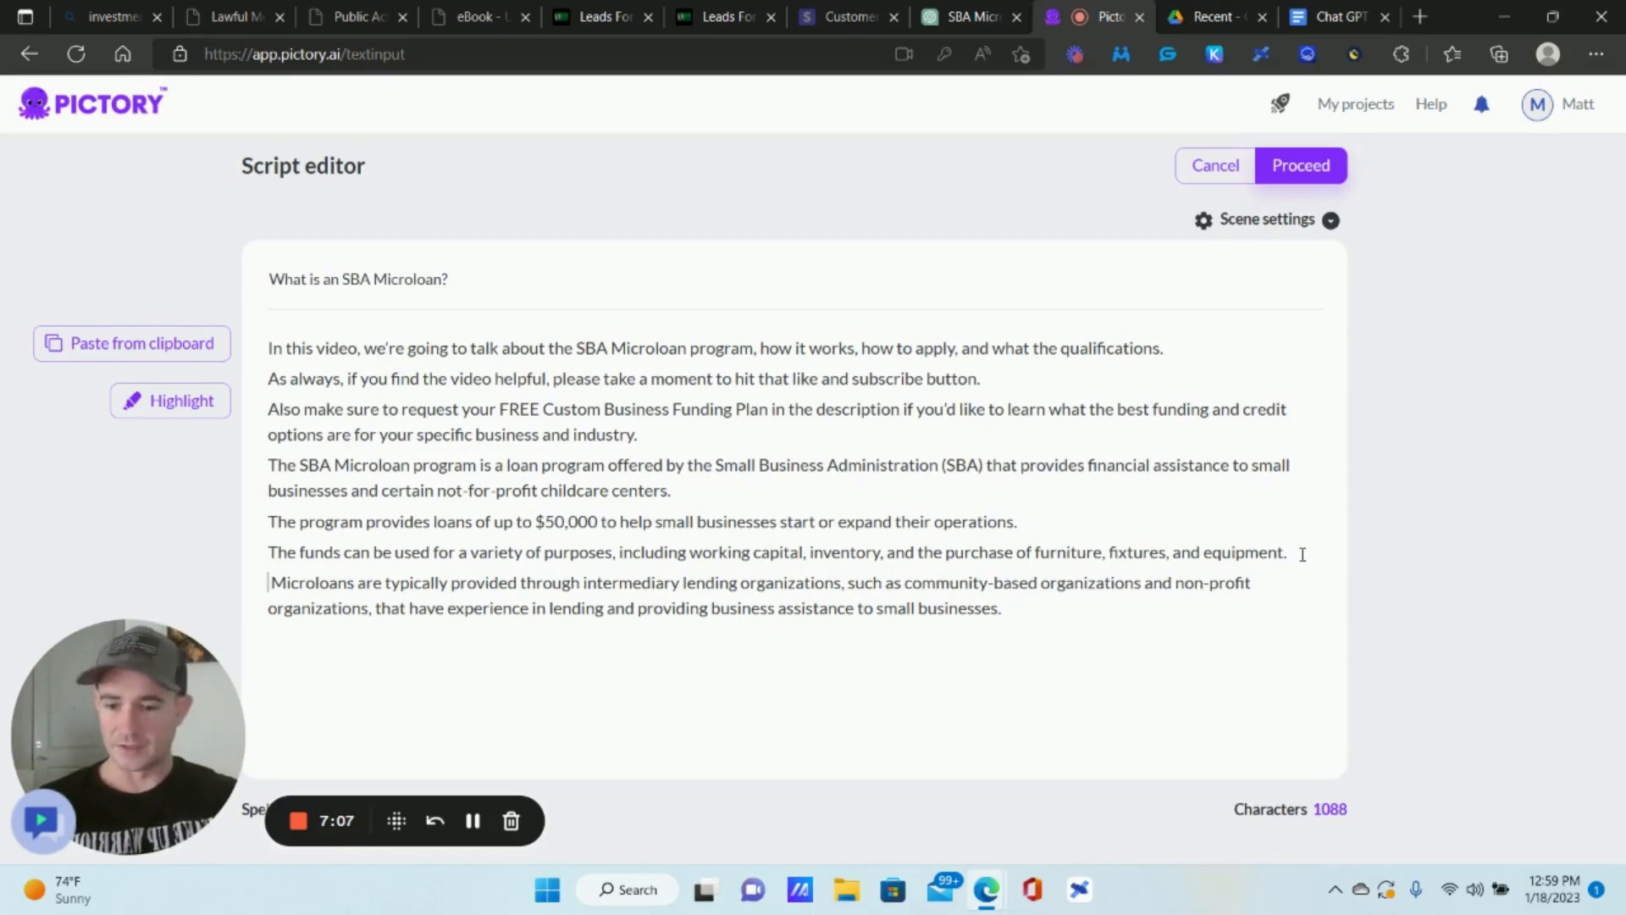
key(Delete)
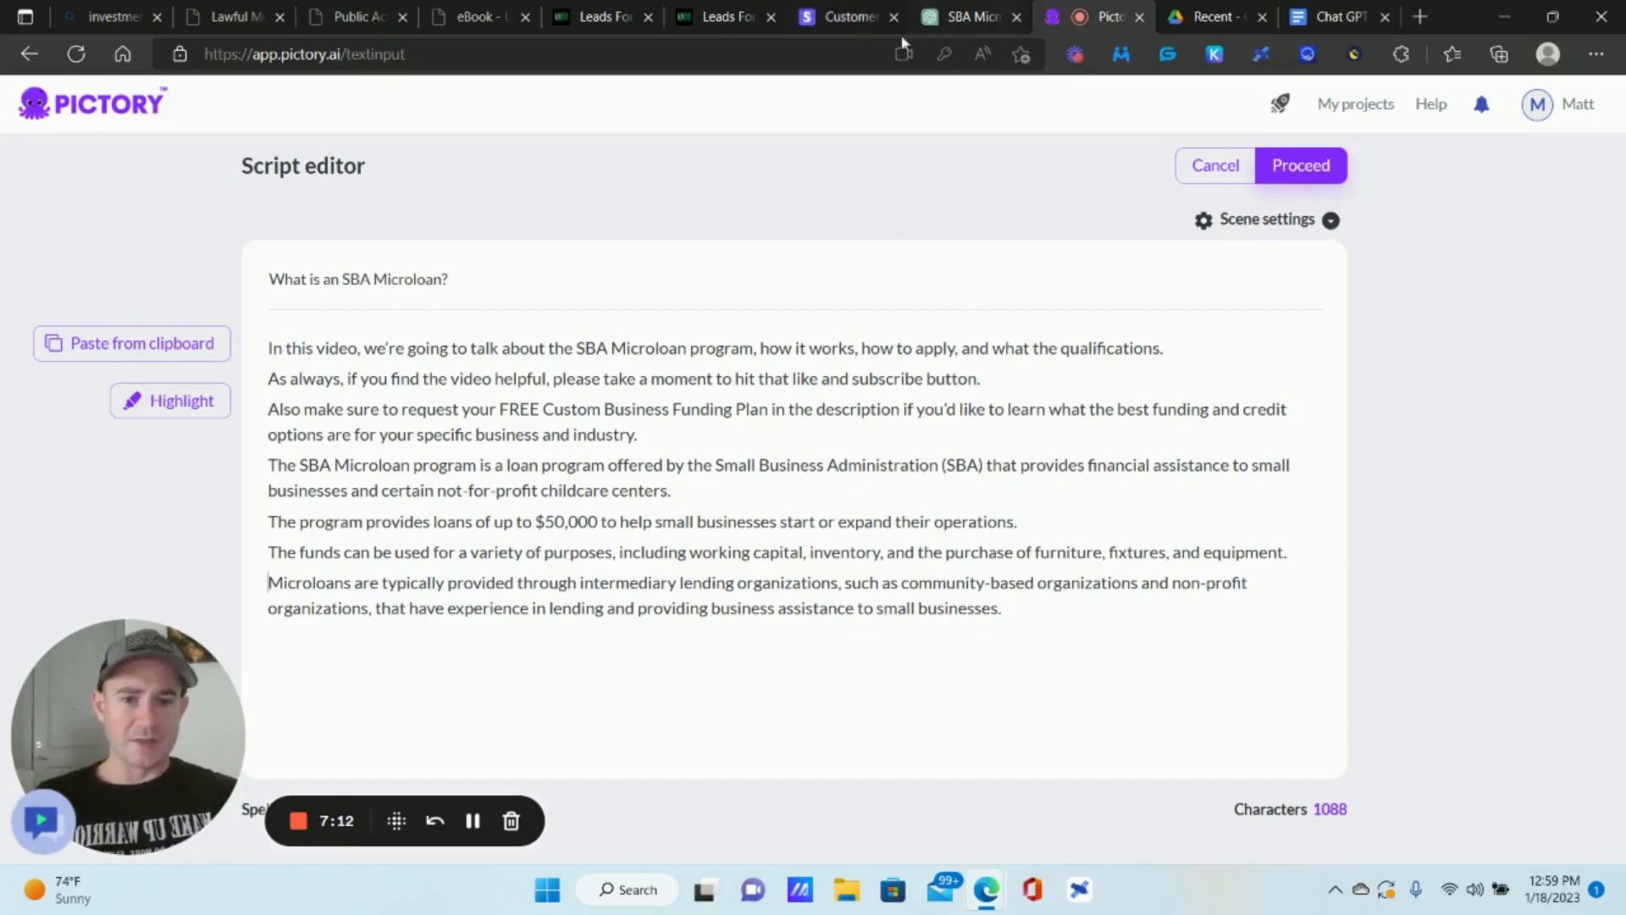
Compare the Pictory script with ChatGPT's remaining answers on Microloan qualifications, application steps and intermediary lenders.
click(955, 10)
scroll(957, 354, down, 3)
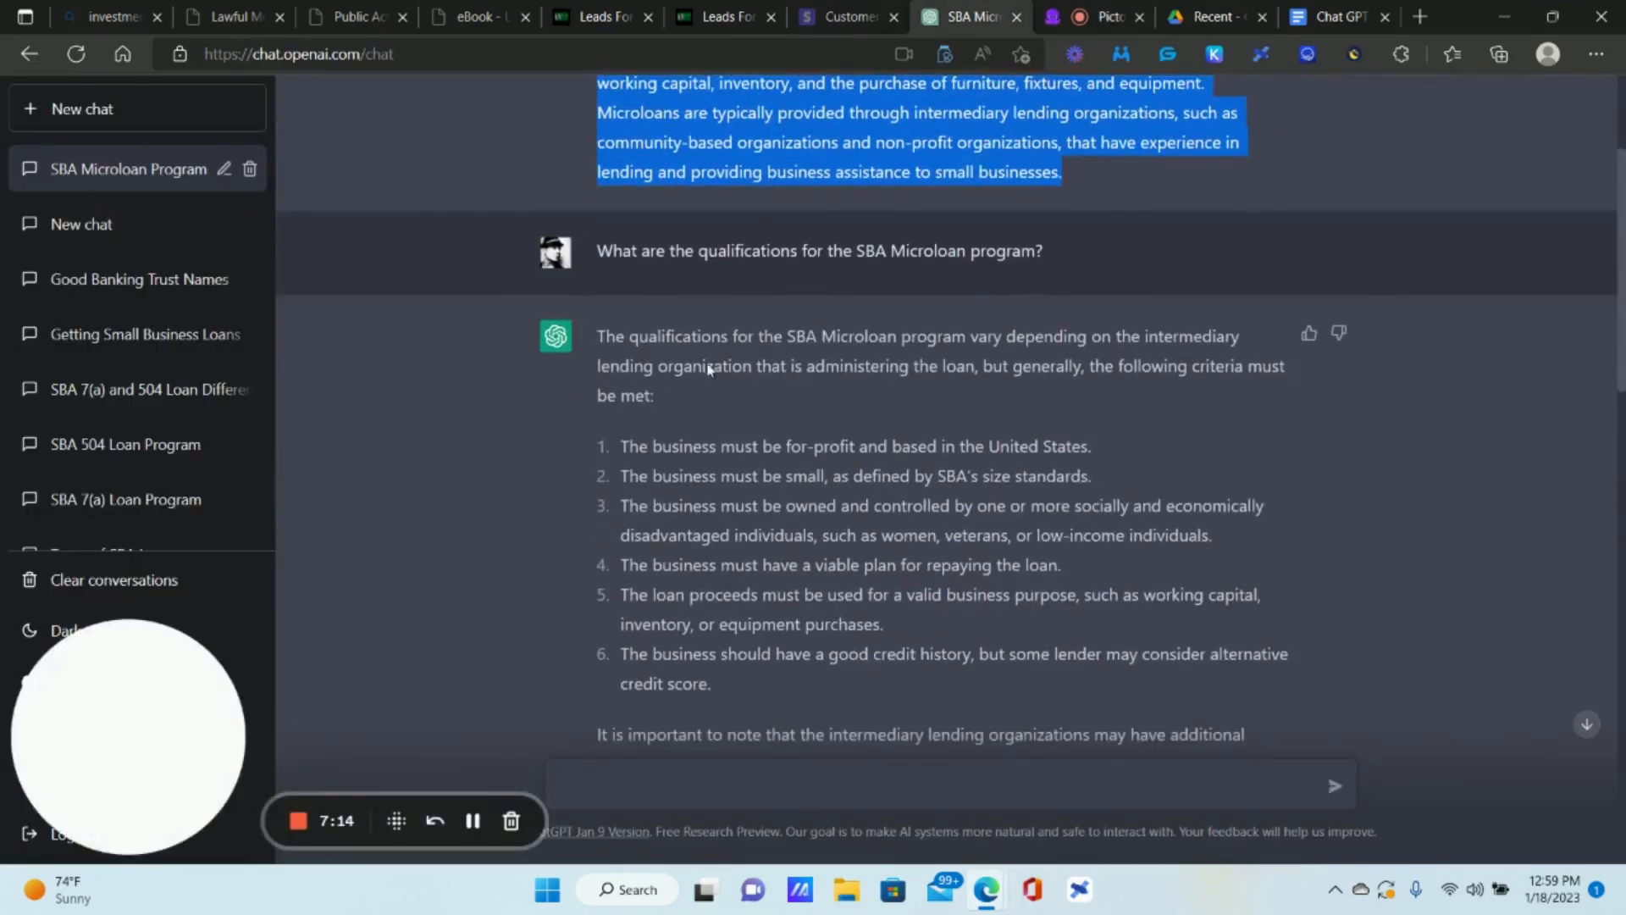
scroll(772, 252, down, 1)
scroll(773, 251, up, 2)
scroll(773, 252, down, 1)
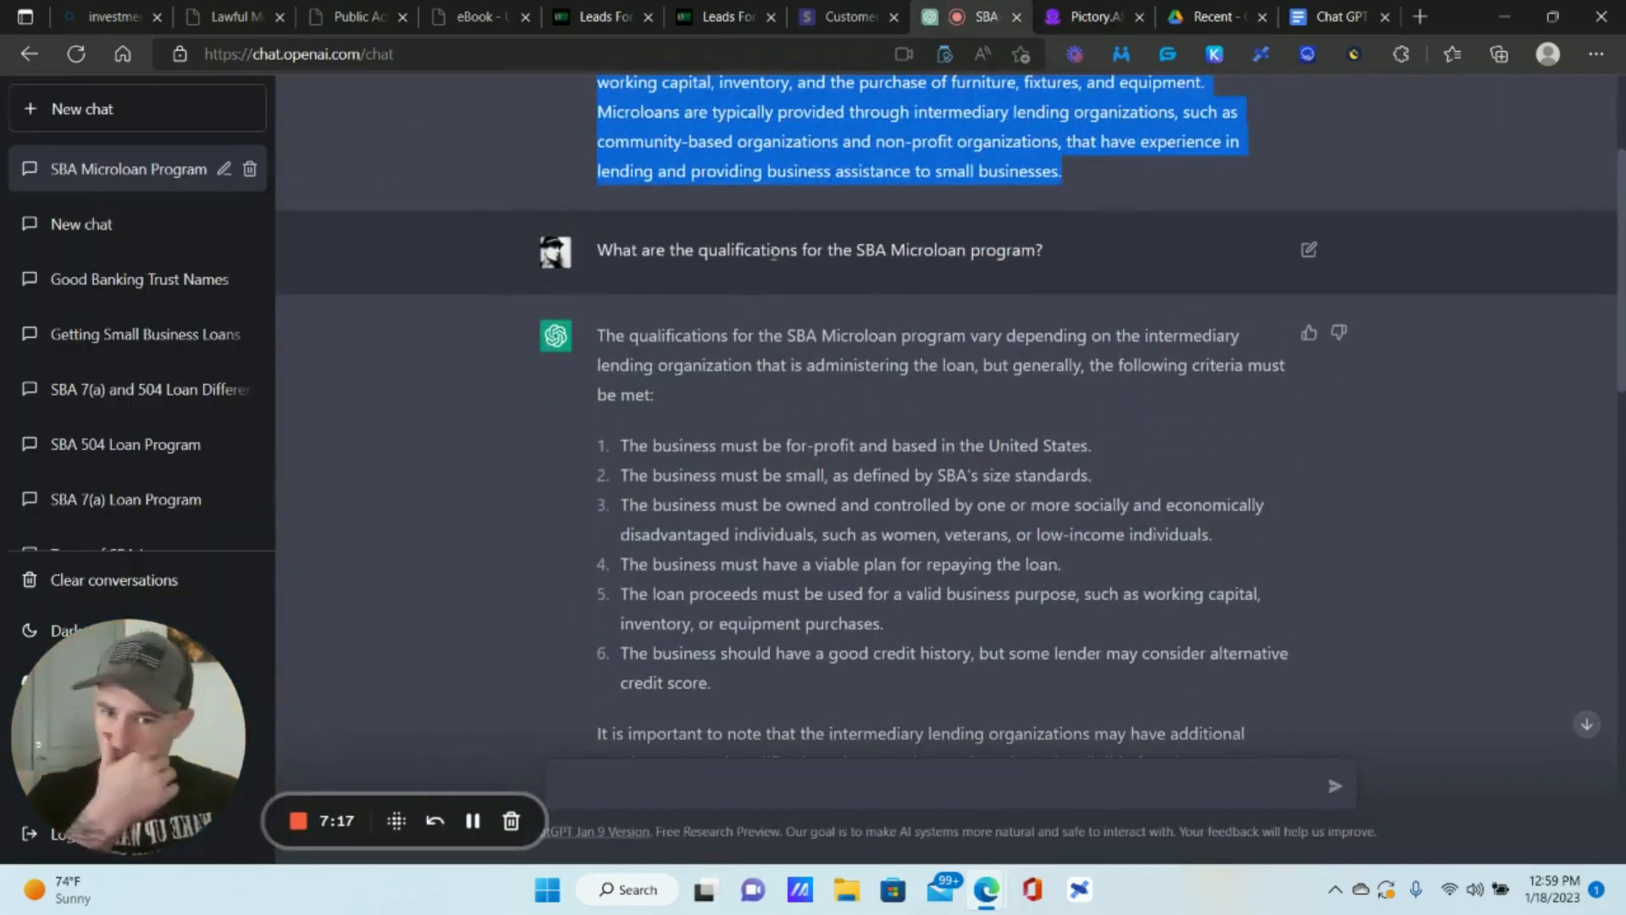
click(1121, 8)
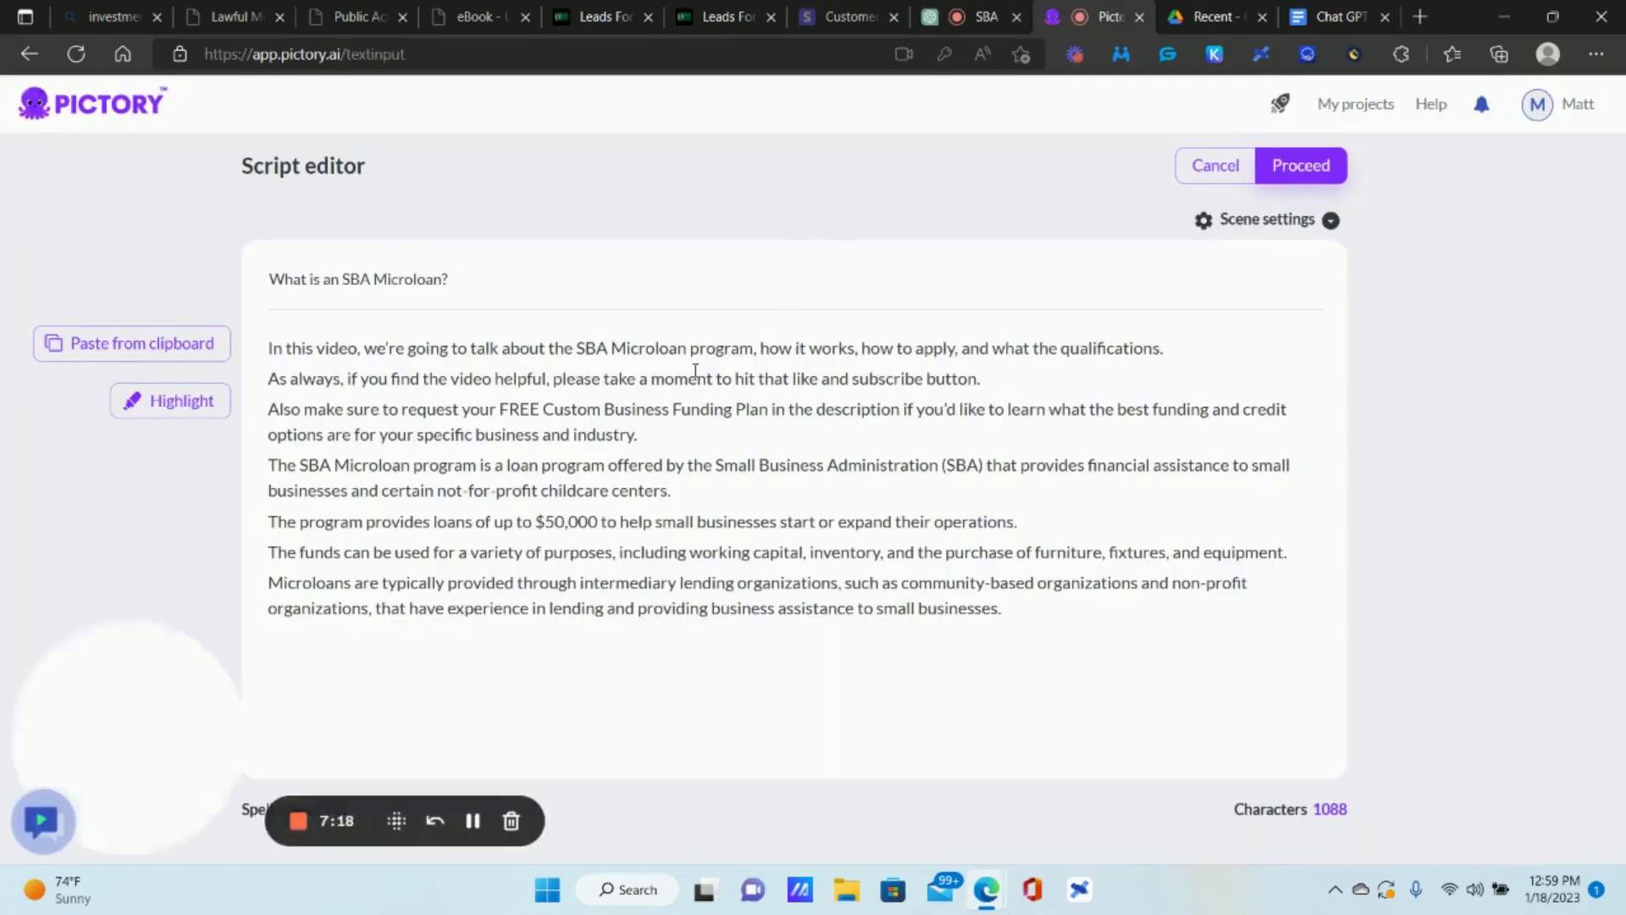
click(972, 10)
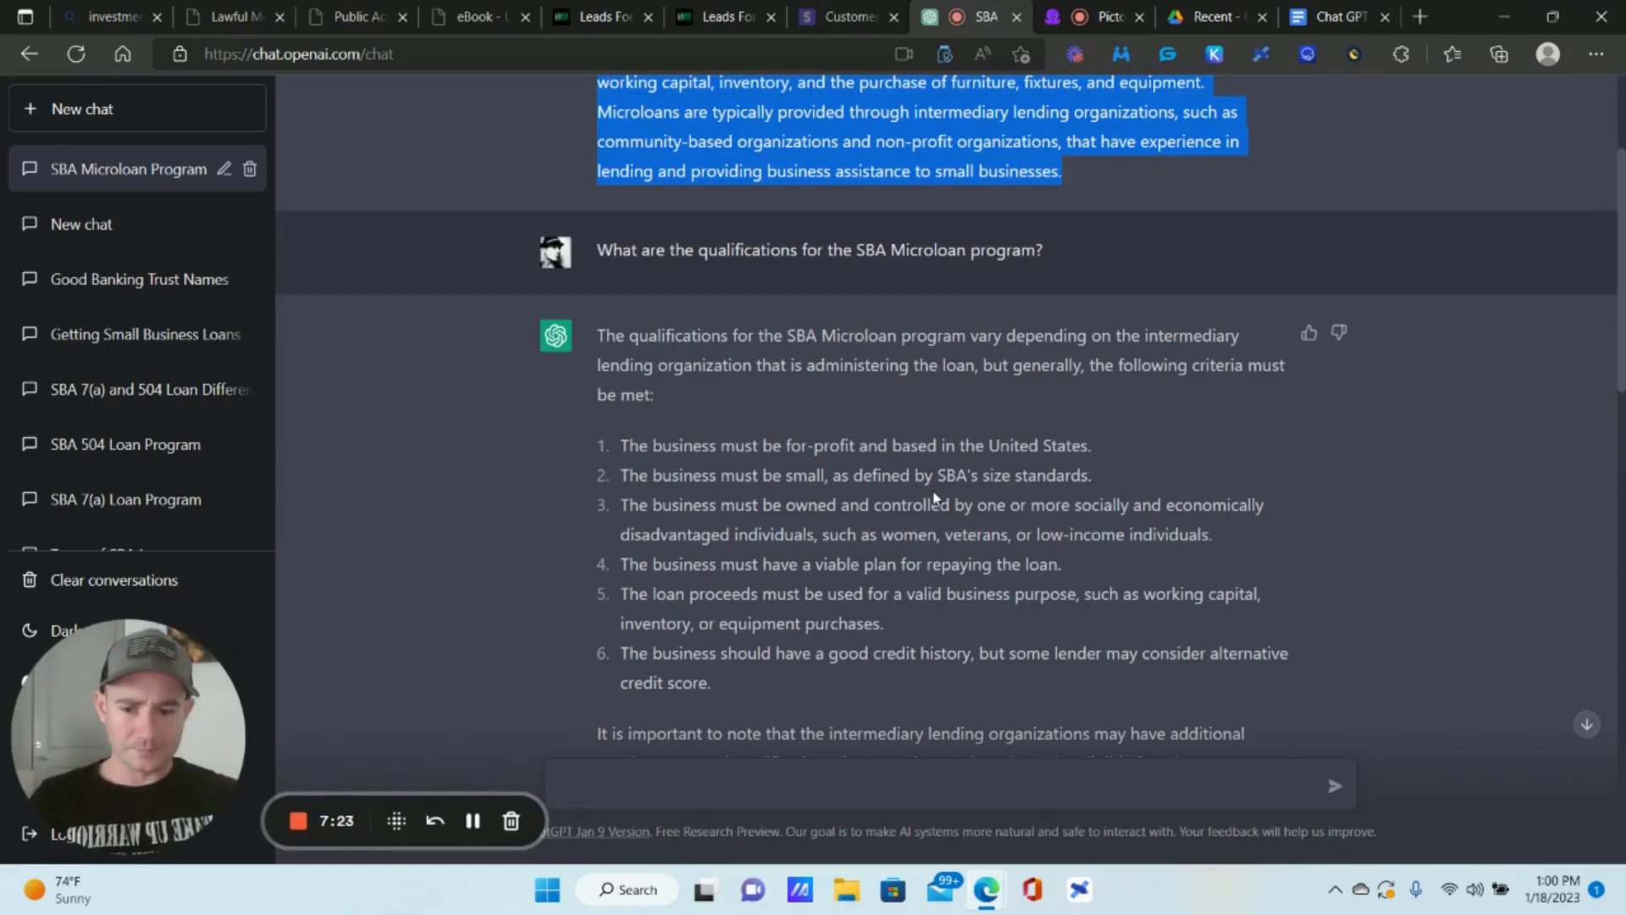
scroll(871, 369, down, 15)
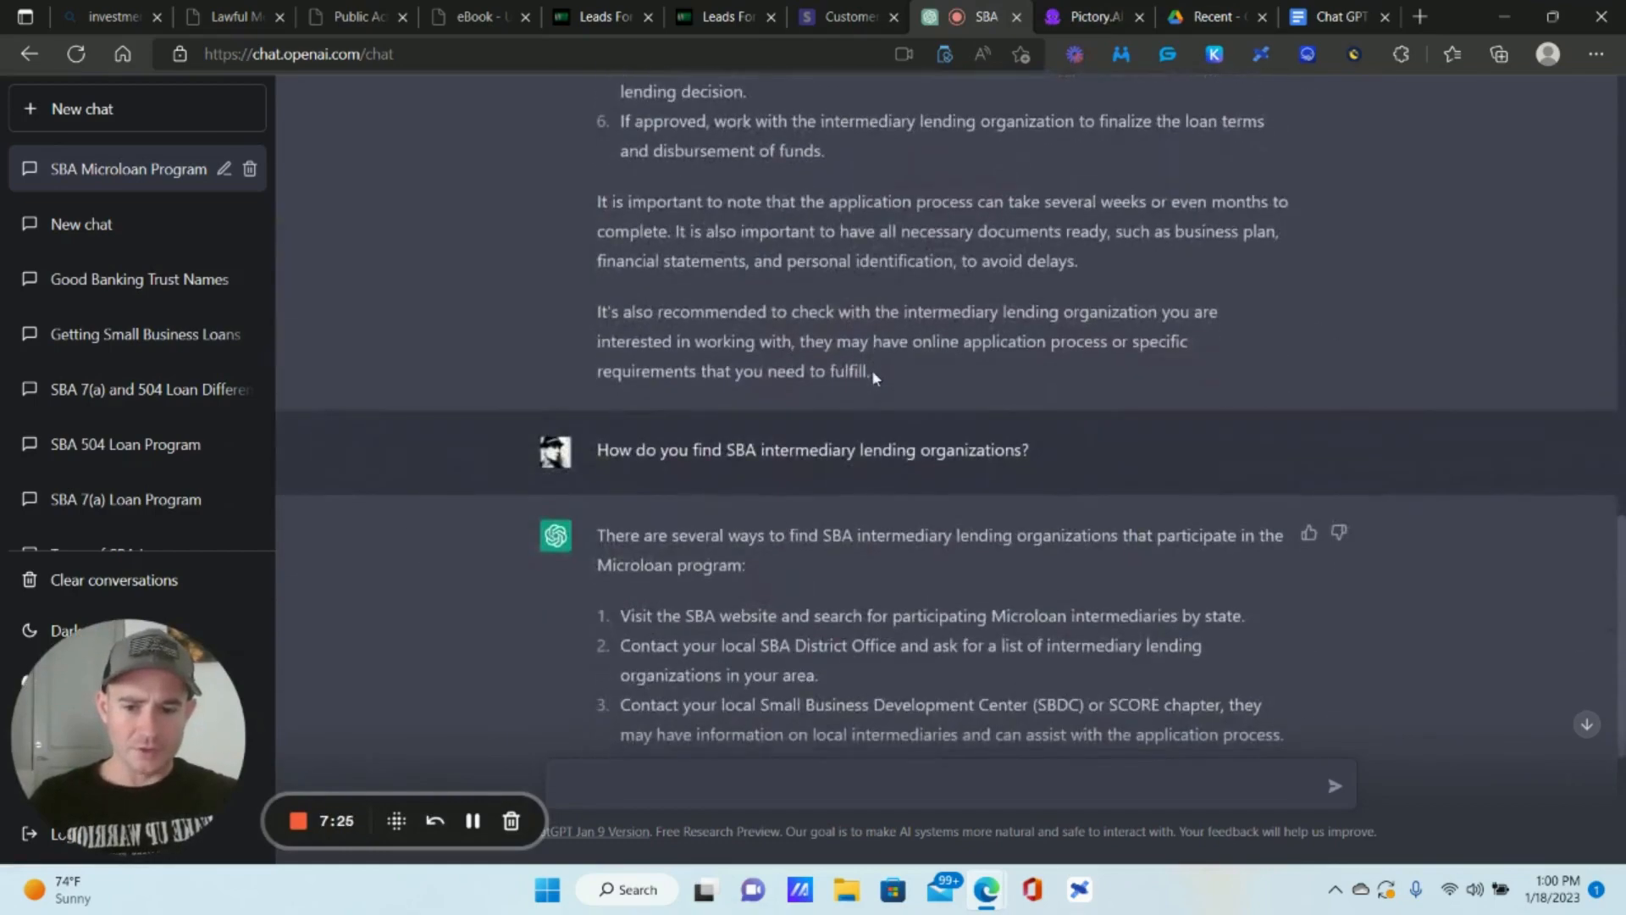
scroll(871, 369, up, 7)
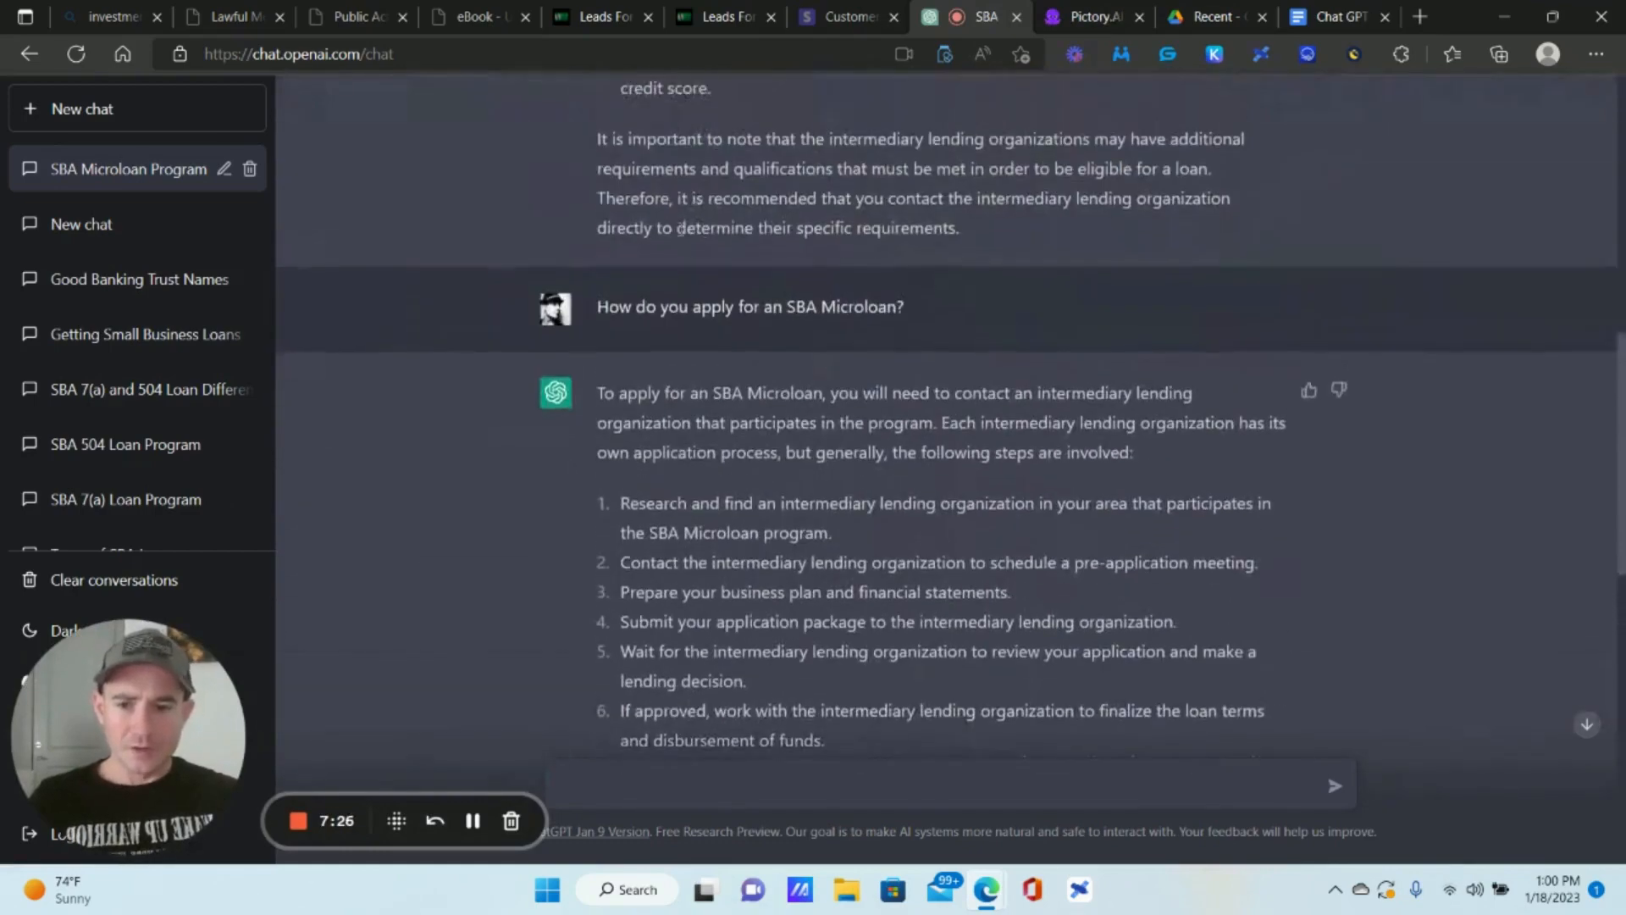
scroll(680, 227, up, 7)
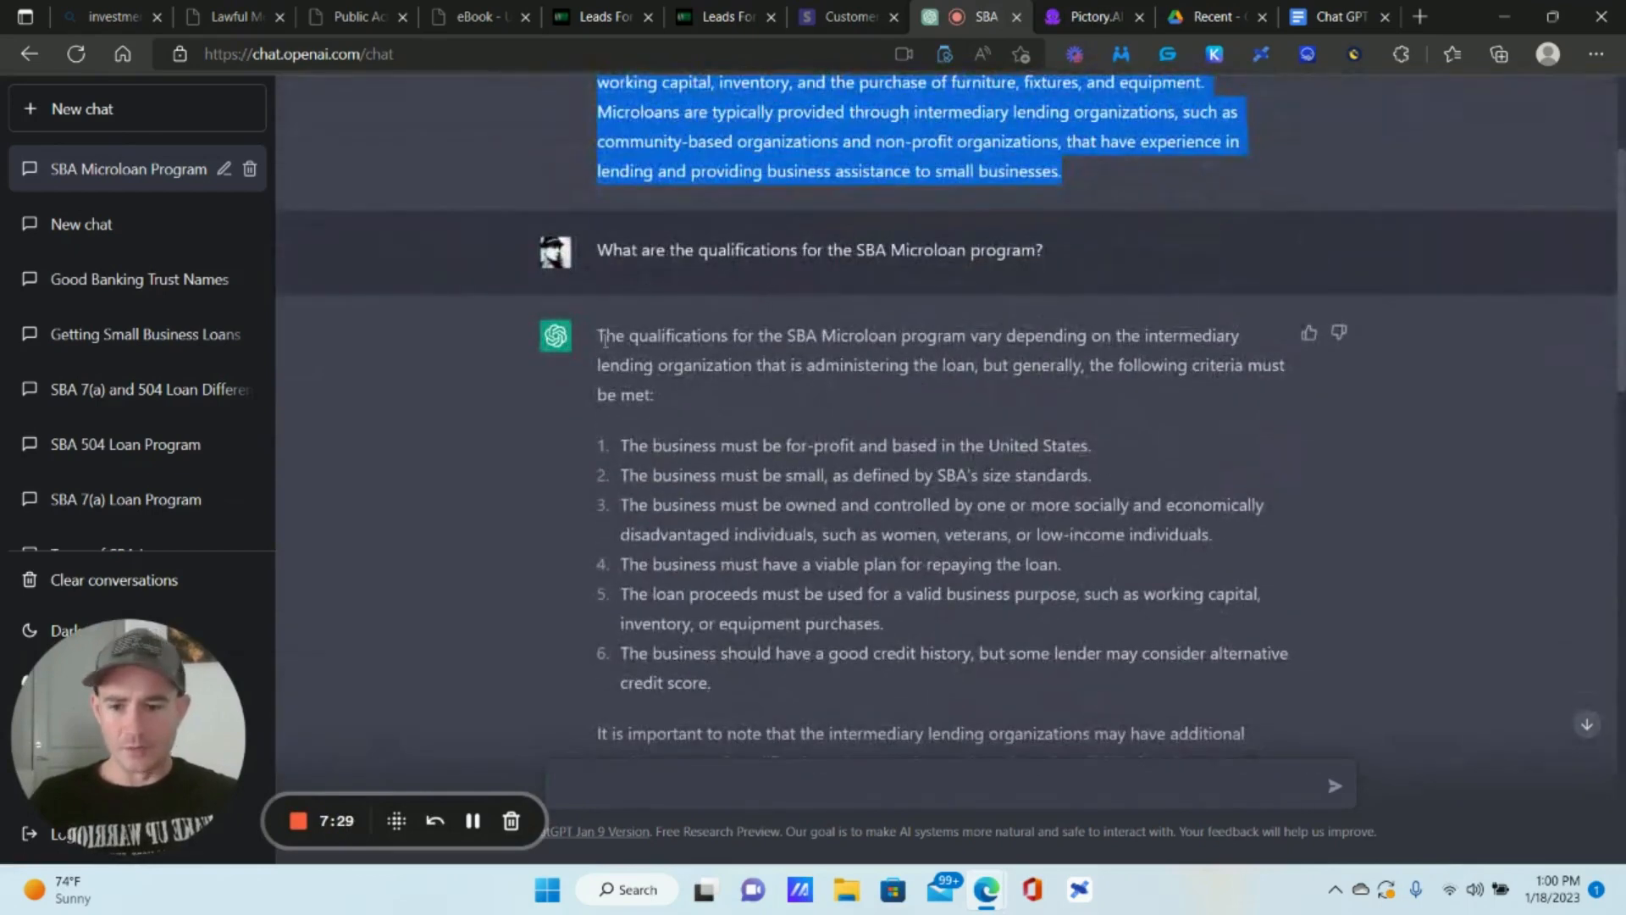
Copy the qualifications answer's opening sentence and six numbered criteria from ChatGPT and paste them at the end of the Pictory script.
drag(604, 340, 973, 673)
scroll(775, 555, down, 1)
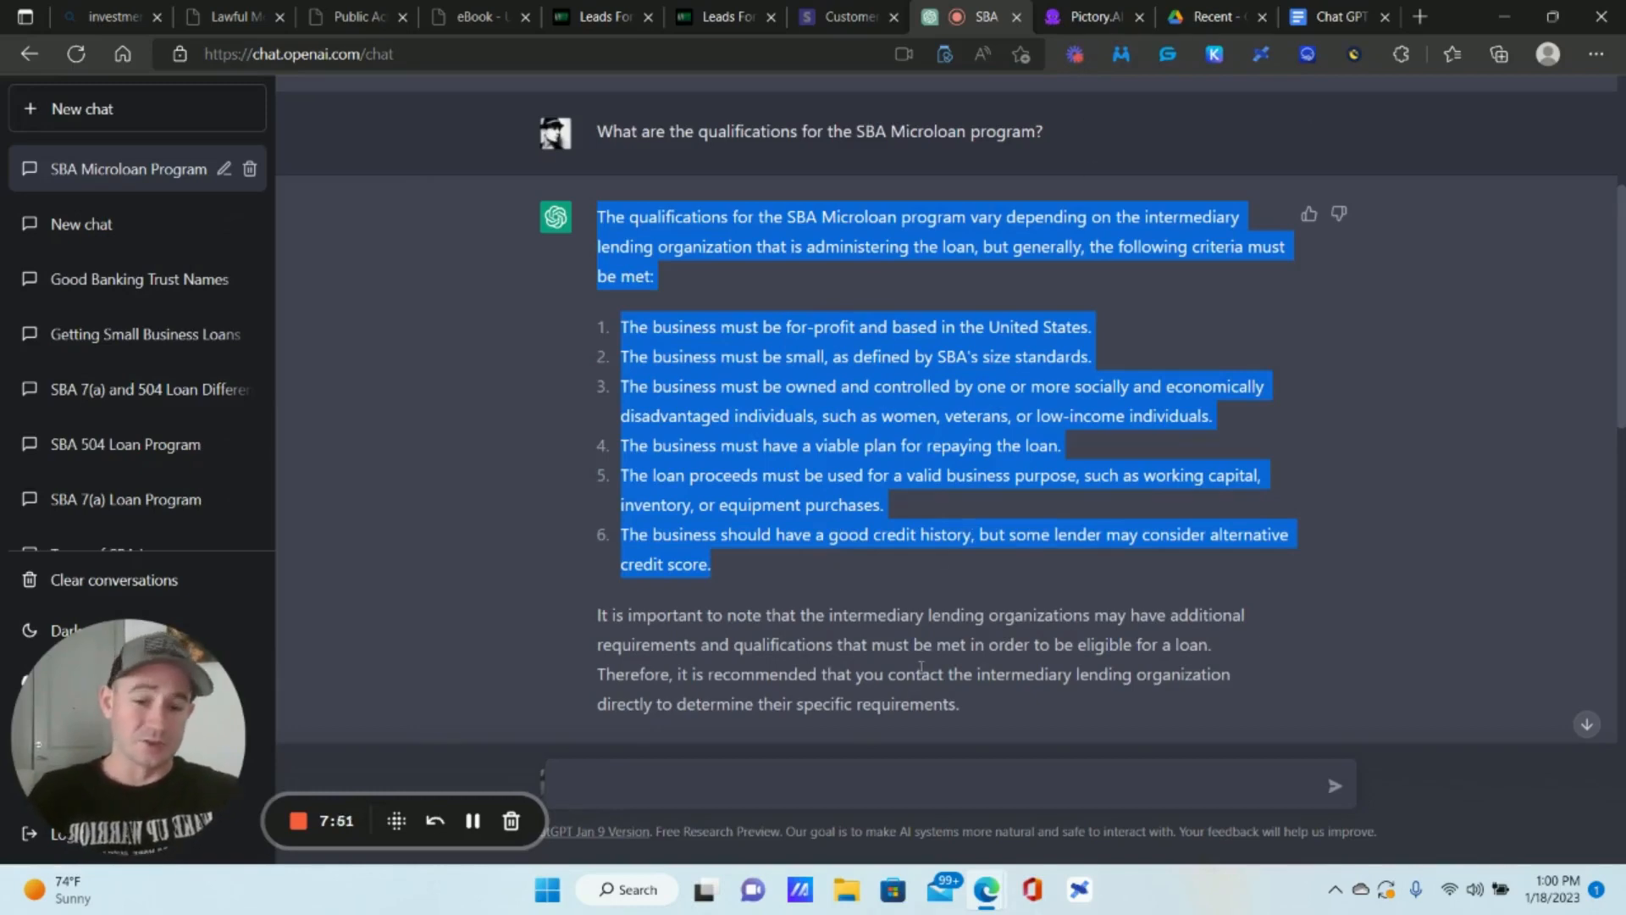
click(1092, 16)
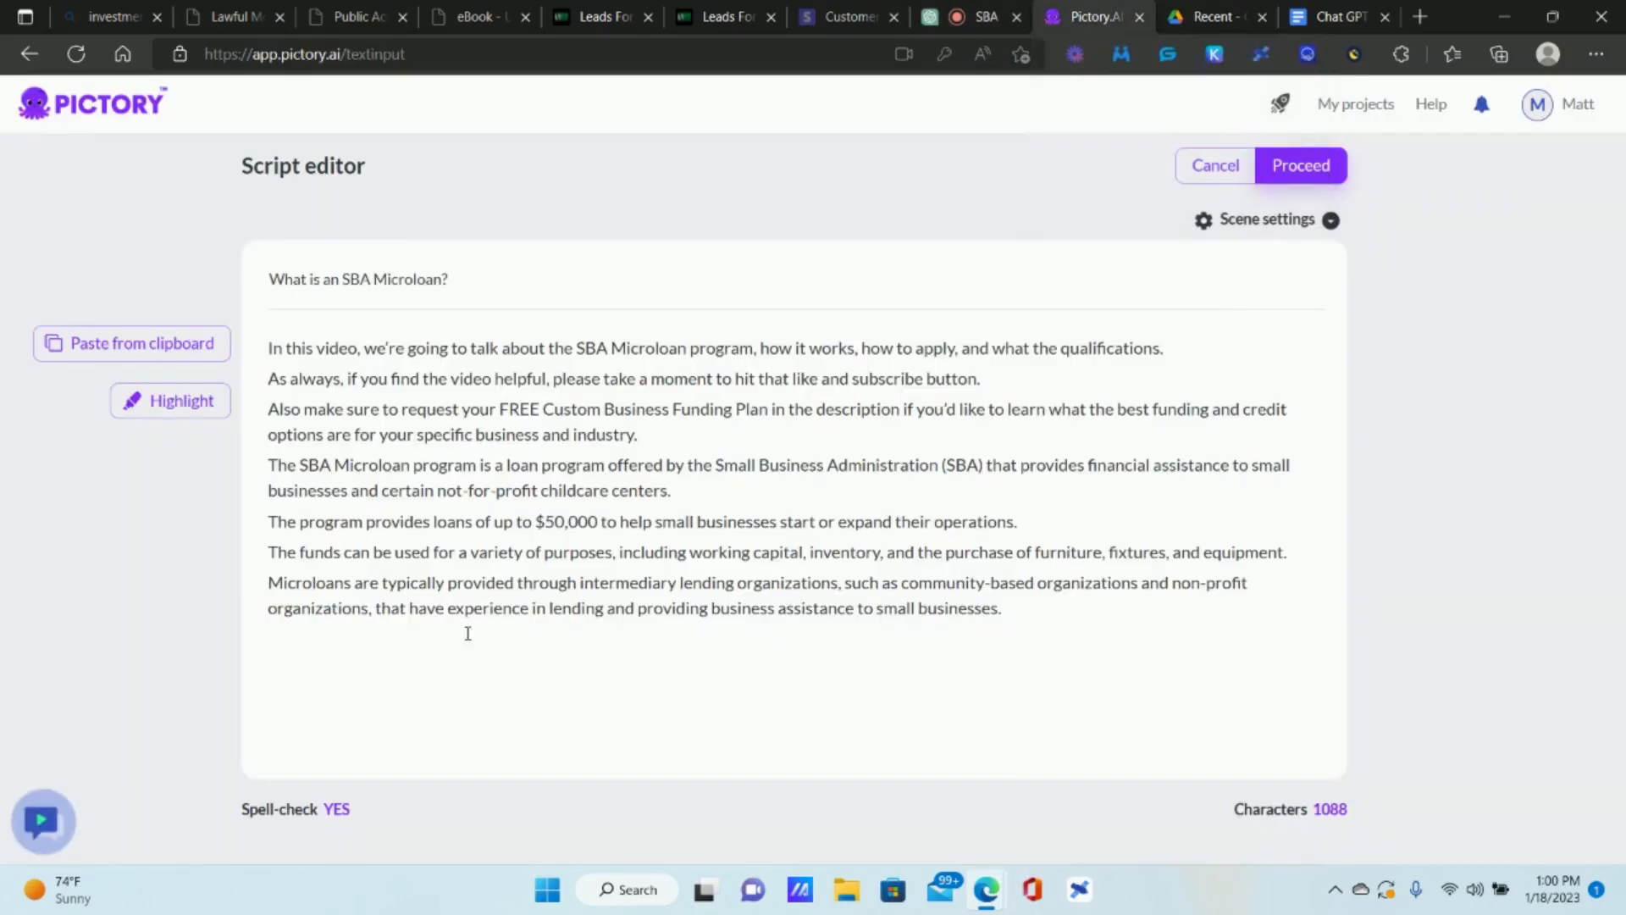
text(The qualifications for the SBA Microloan program vary depending on the intermediary lending organization that is administering the loan, but generally, the following criteria must be met: 1. The business must be for-profit and based in the United States. 2. The business must be small, as defined by SBA's size standards. 3. The business must be owned and controlled by one or more socially and economically disadvantaged individuals, such as women, veterans, or low-income individuals. 4. The business must have a viable plan for repaying the loan. 5. The loan proceeds must be used for a valid business purpose, such as working capital, inventory, or equipment purchases. 6. The business should have a good credit history, but some lender may consider alternative credit score.)
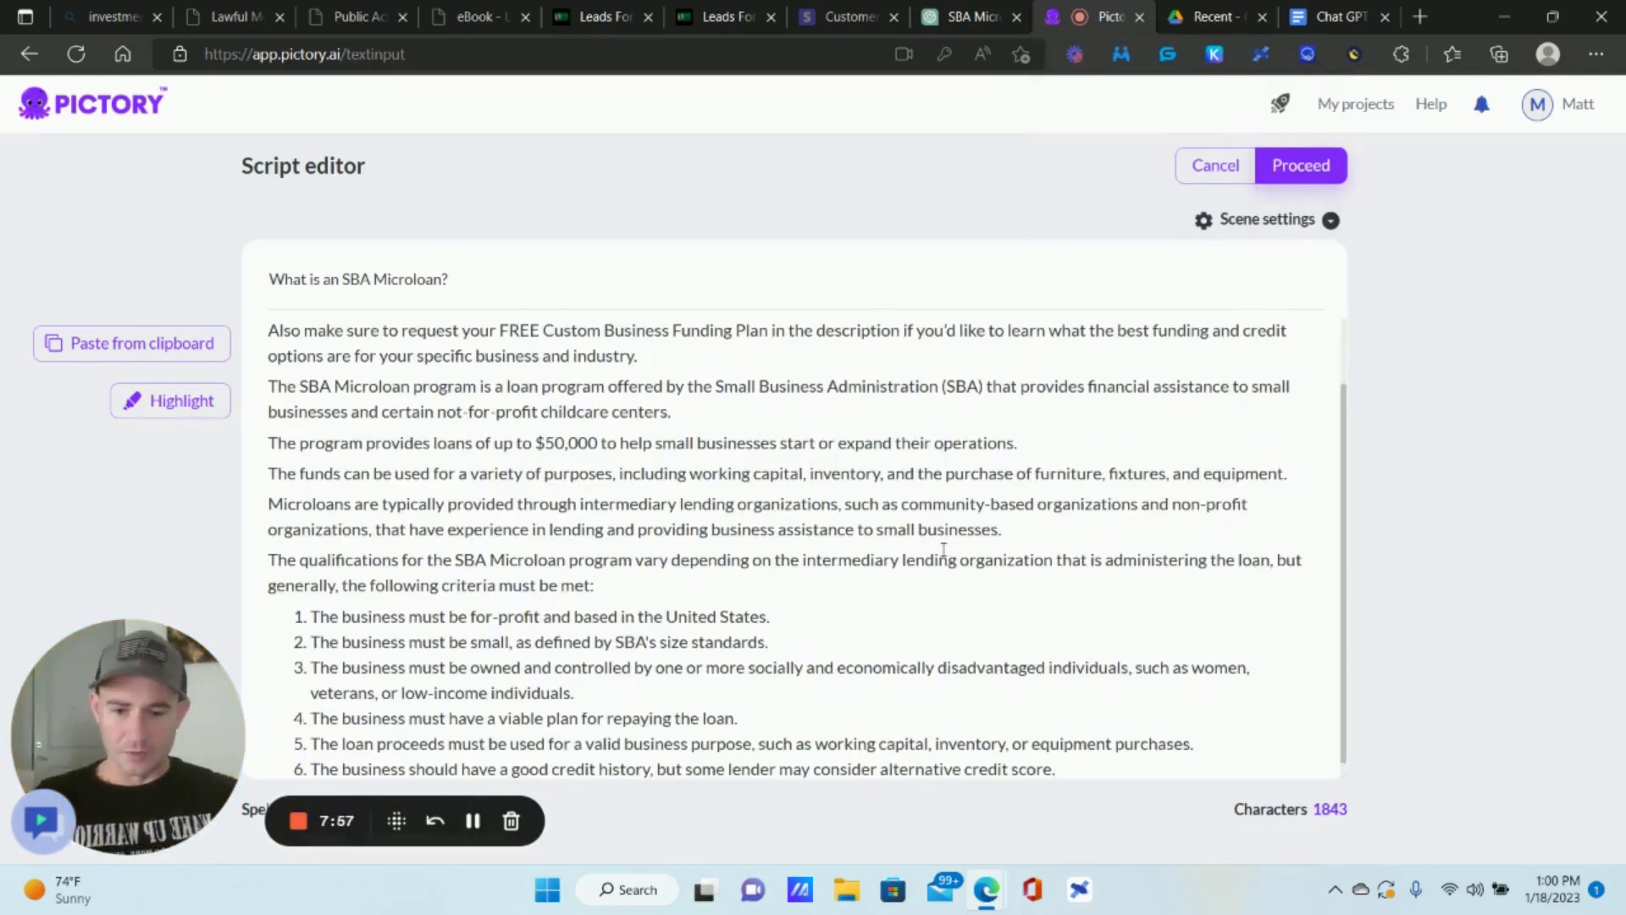
Insert the line "Now let's talk about the qualifications for this loan program." above the qualifications paragraph.
key(Return)
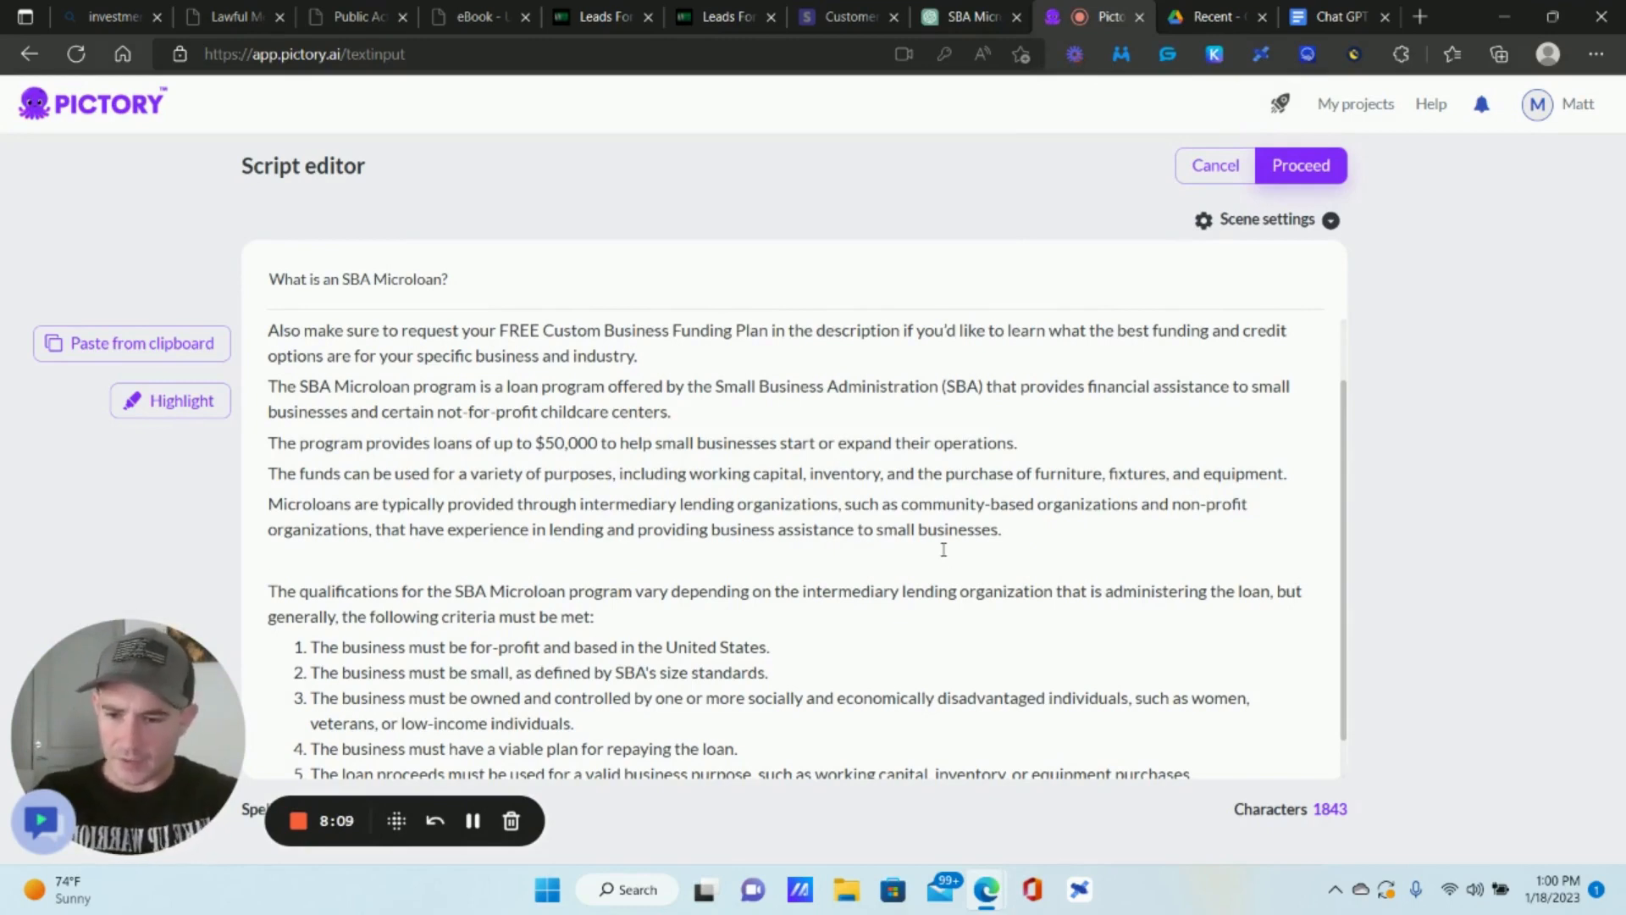
text(Now)
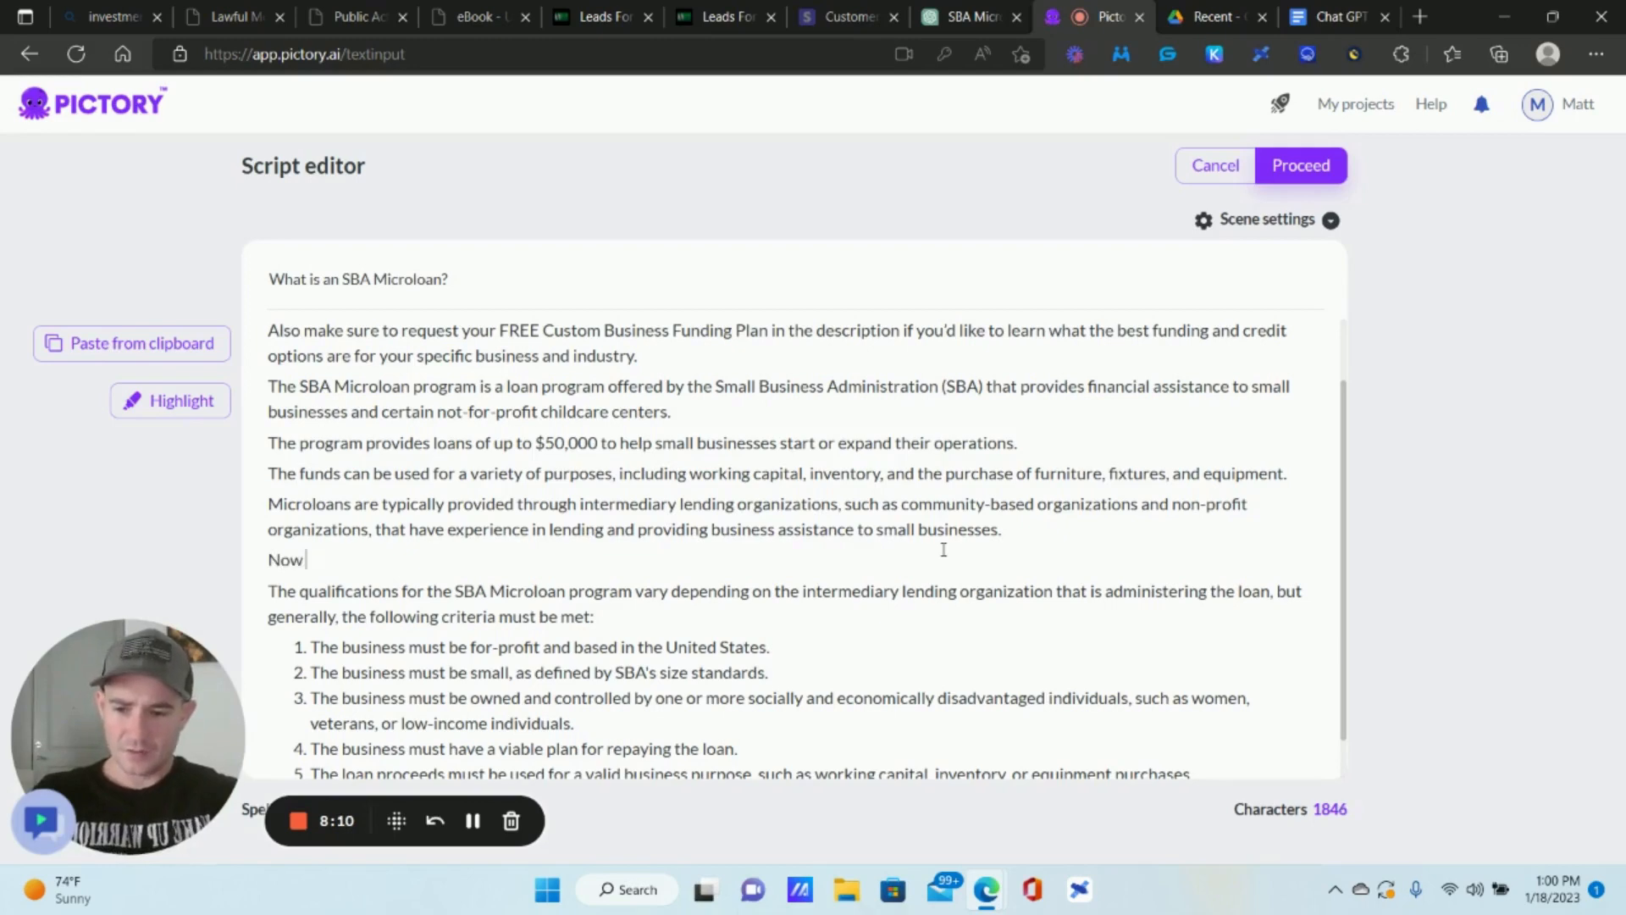
text( let's talk about t)
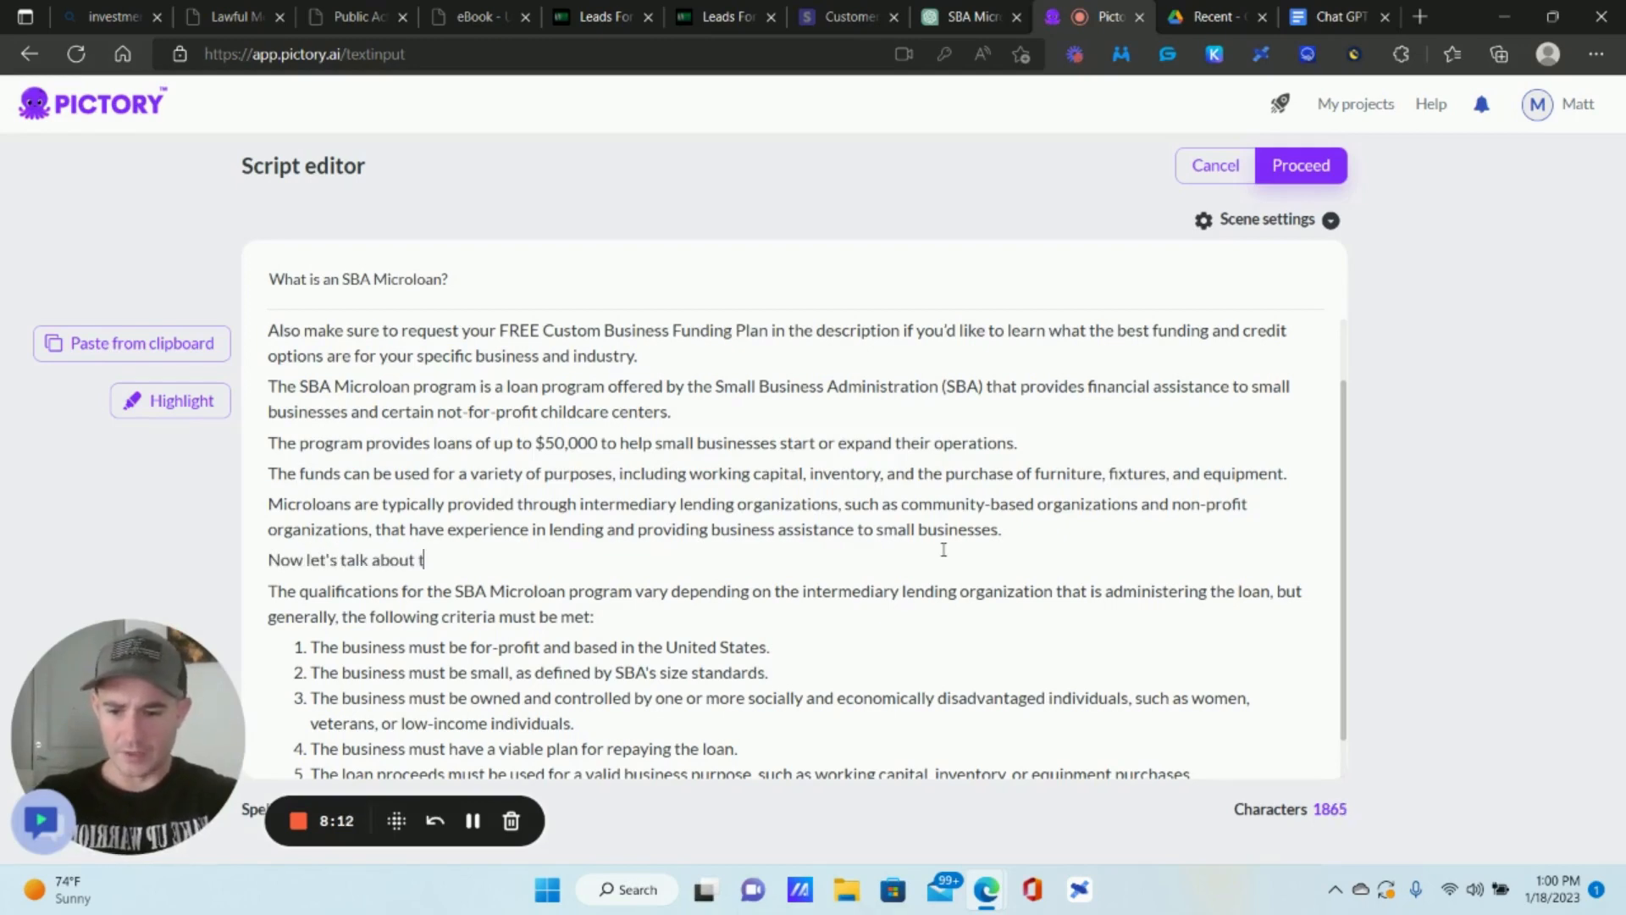
text(he qualification)
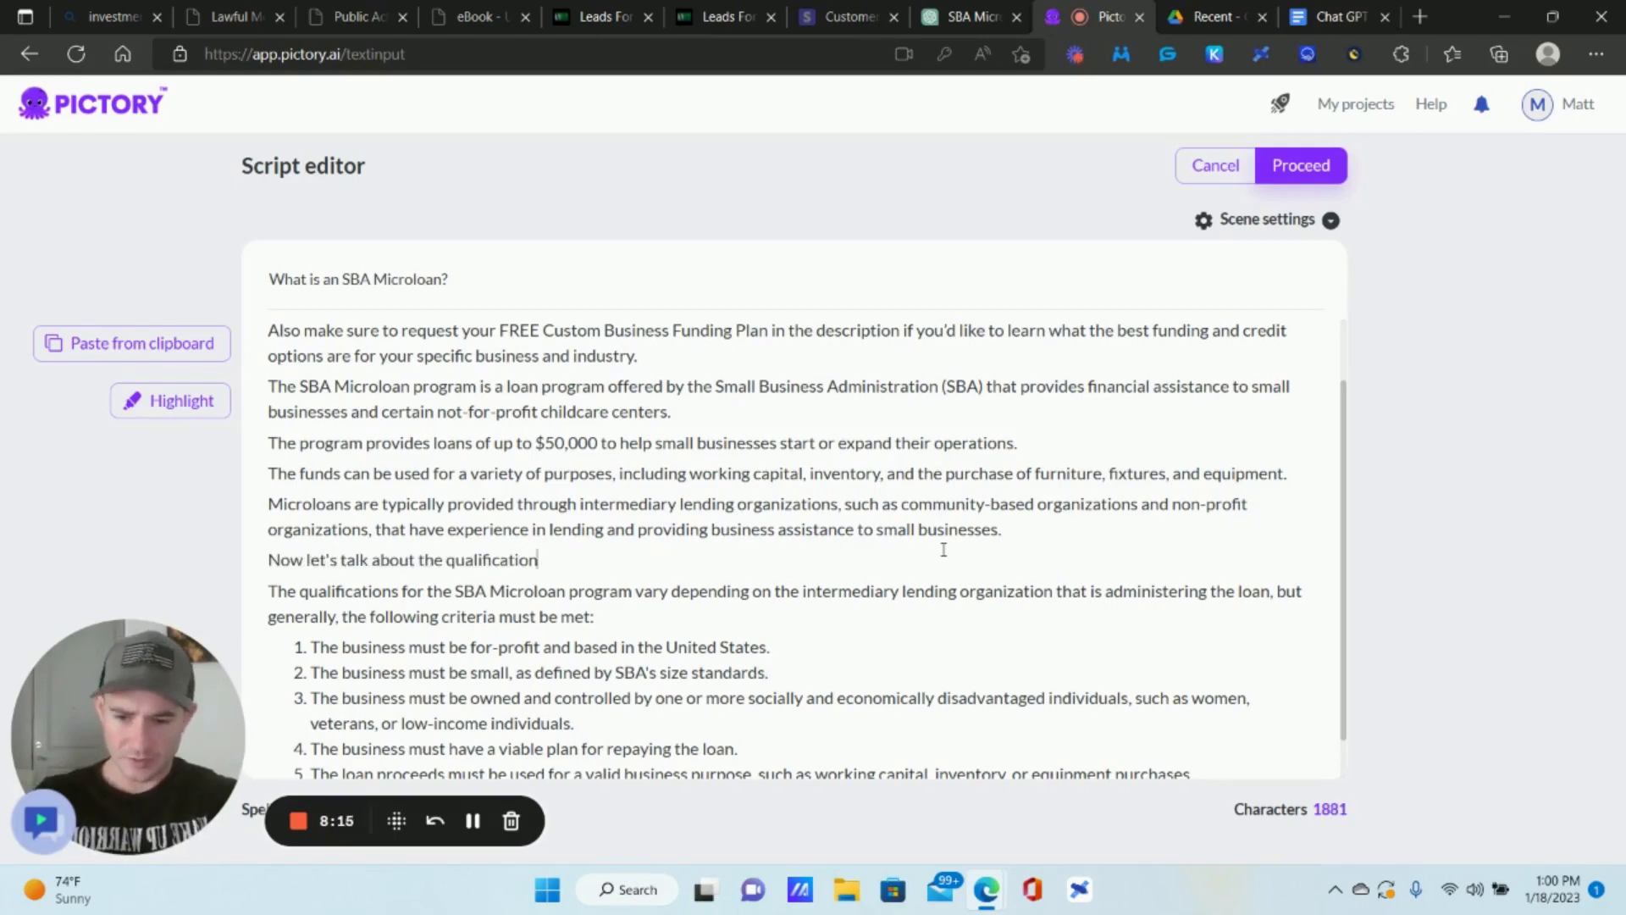
text(s for th)
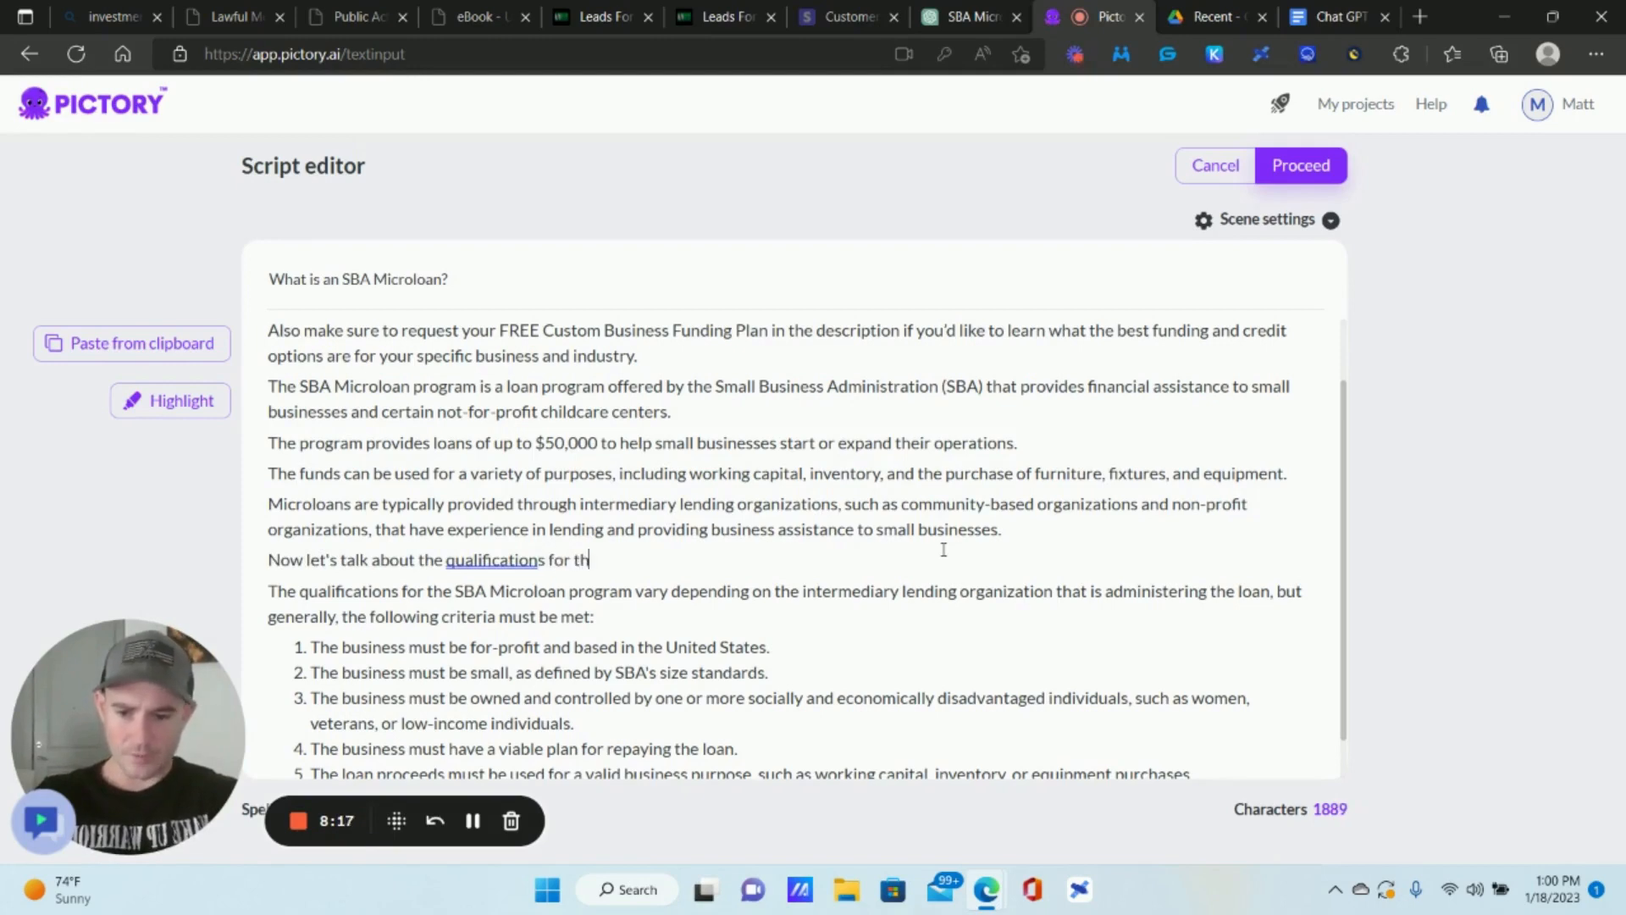
text(is loan progr)
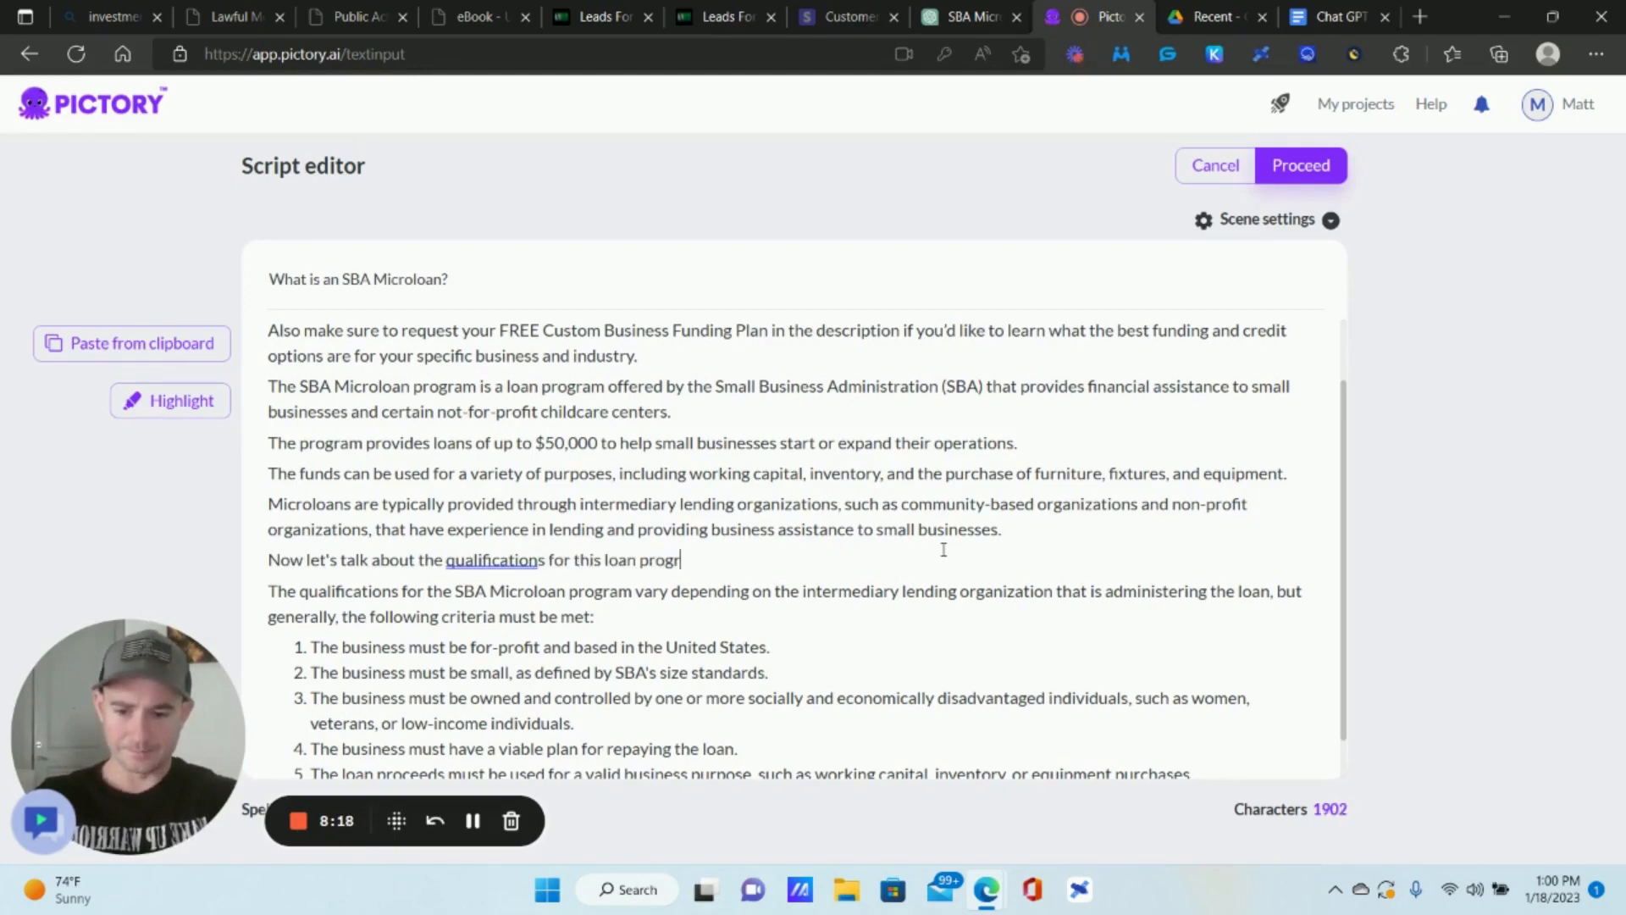
text(am.)
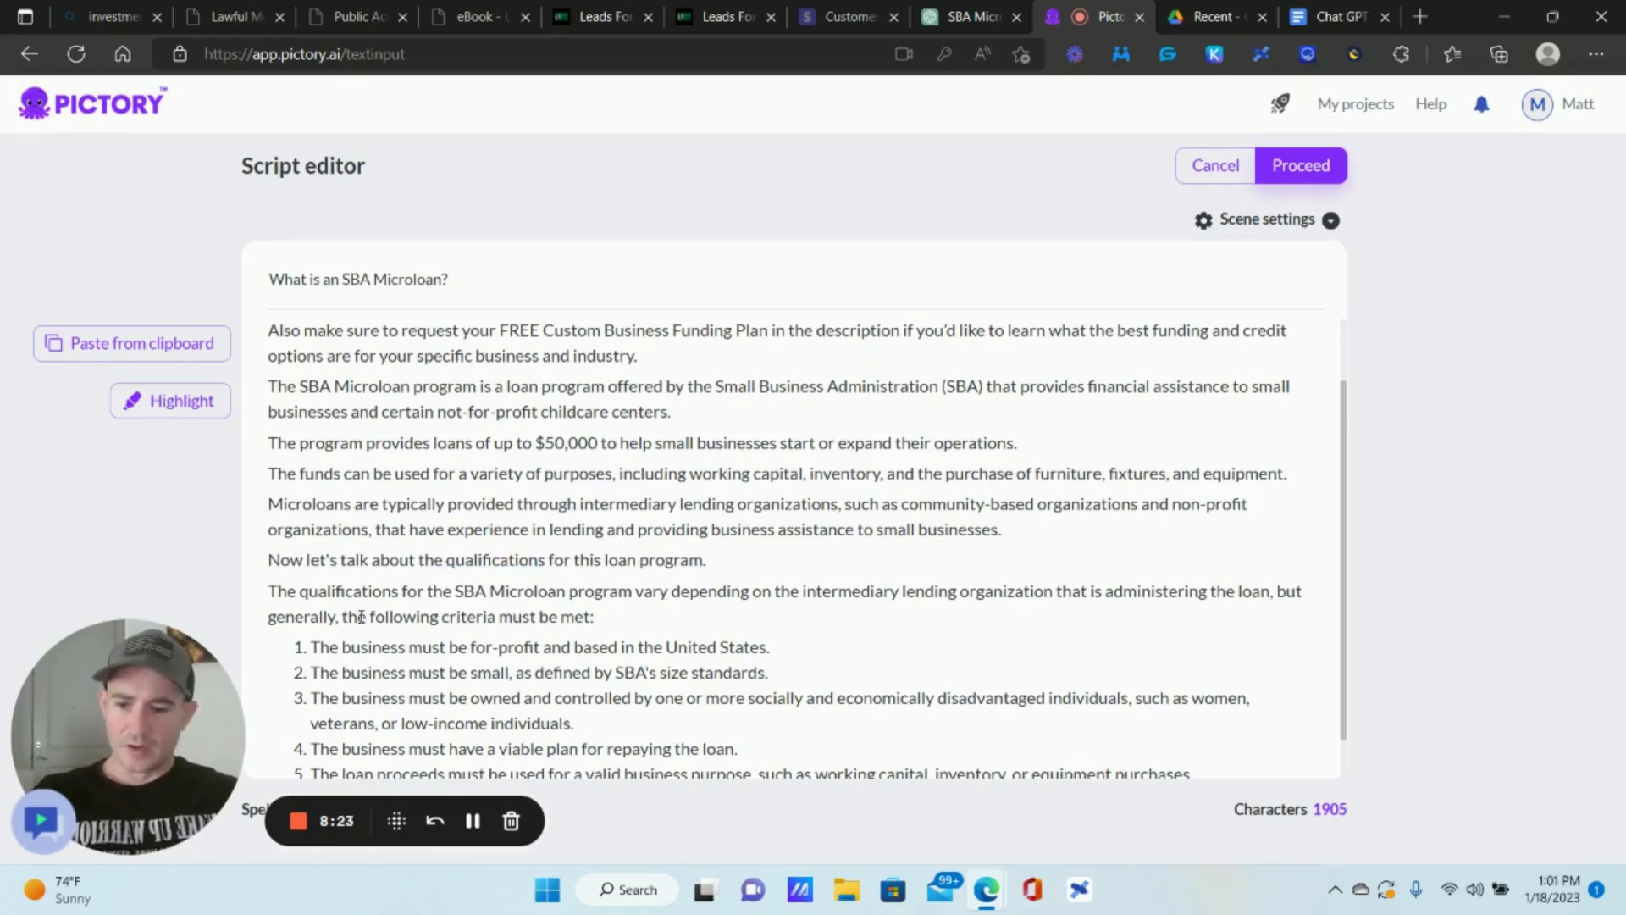
Take the first criterion, about being for-profit and US-based, out of the numbered list and prefix it with "#1:".
scroll(415, 591, down, 1)
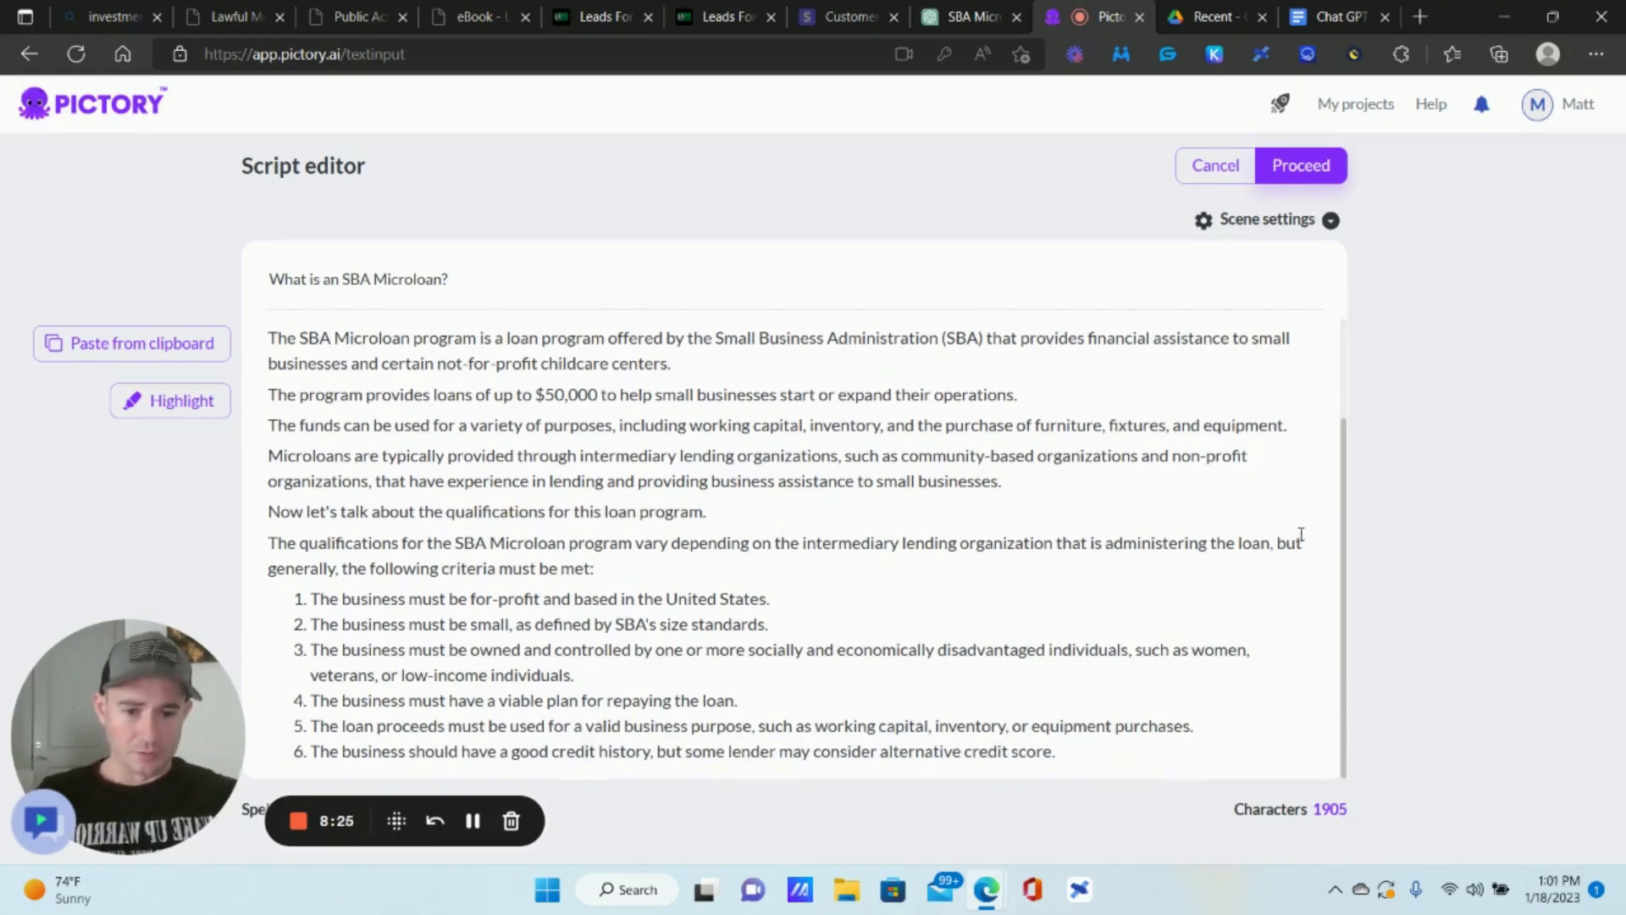
click(313, 598)
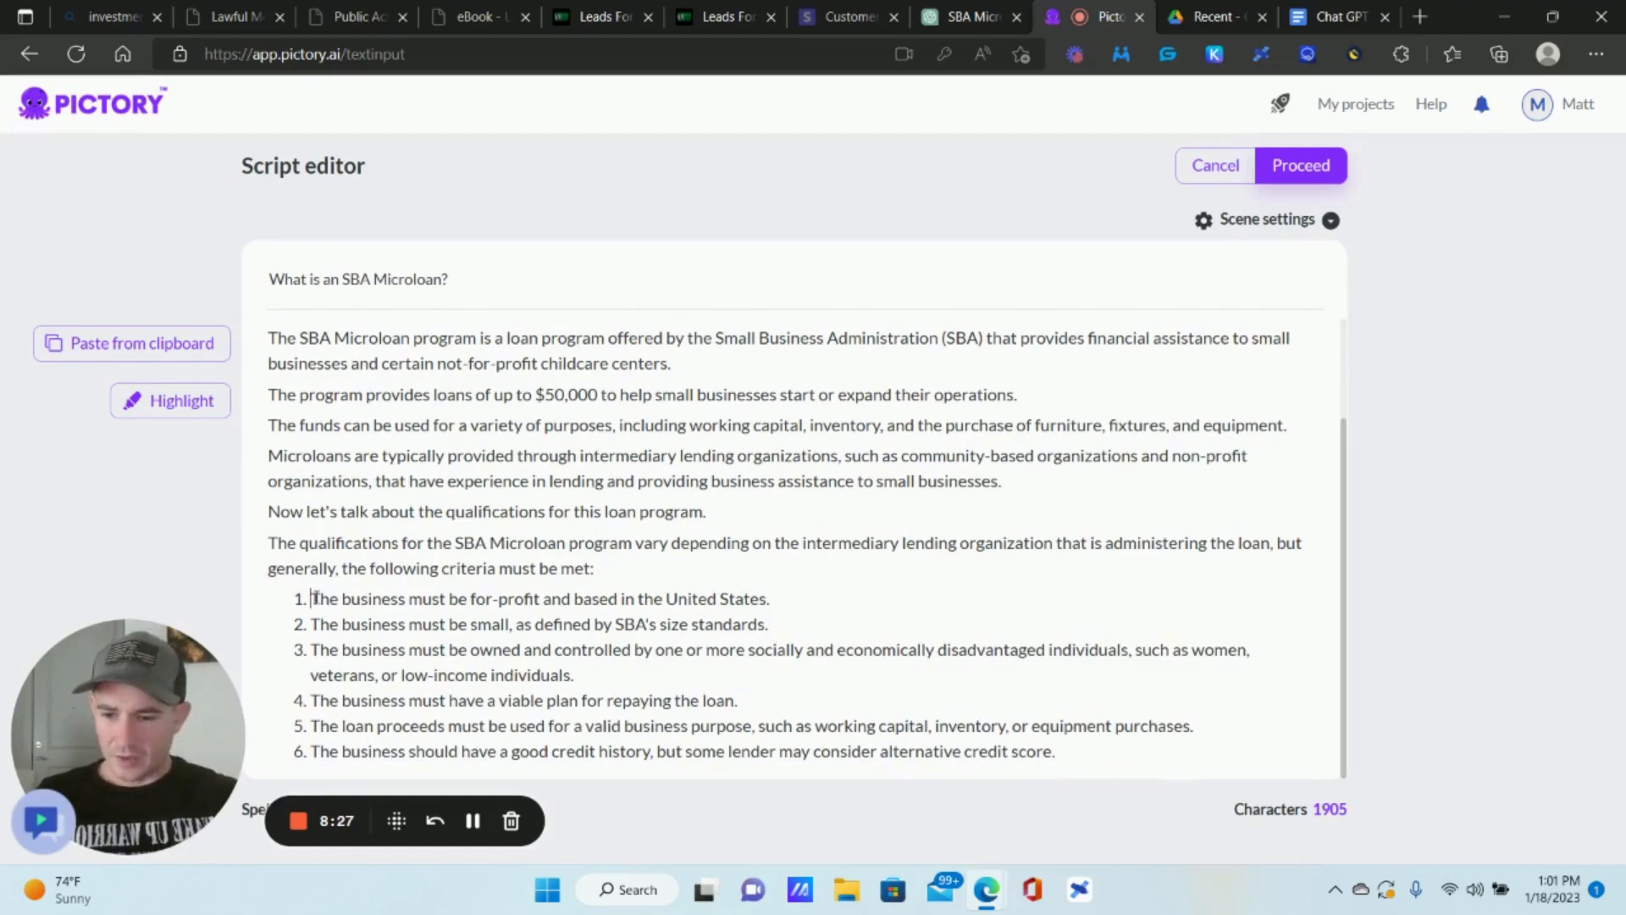
key(BackSpace)
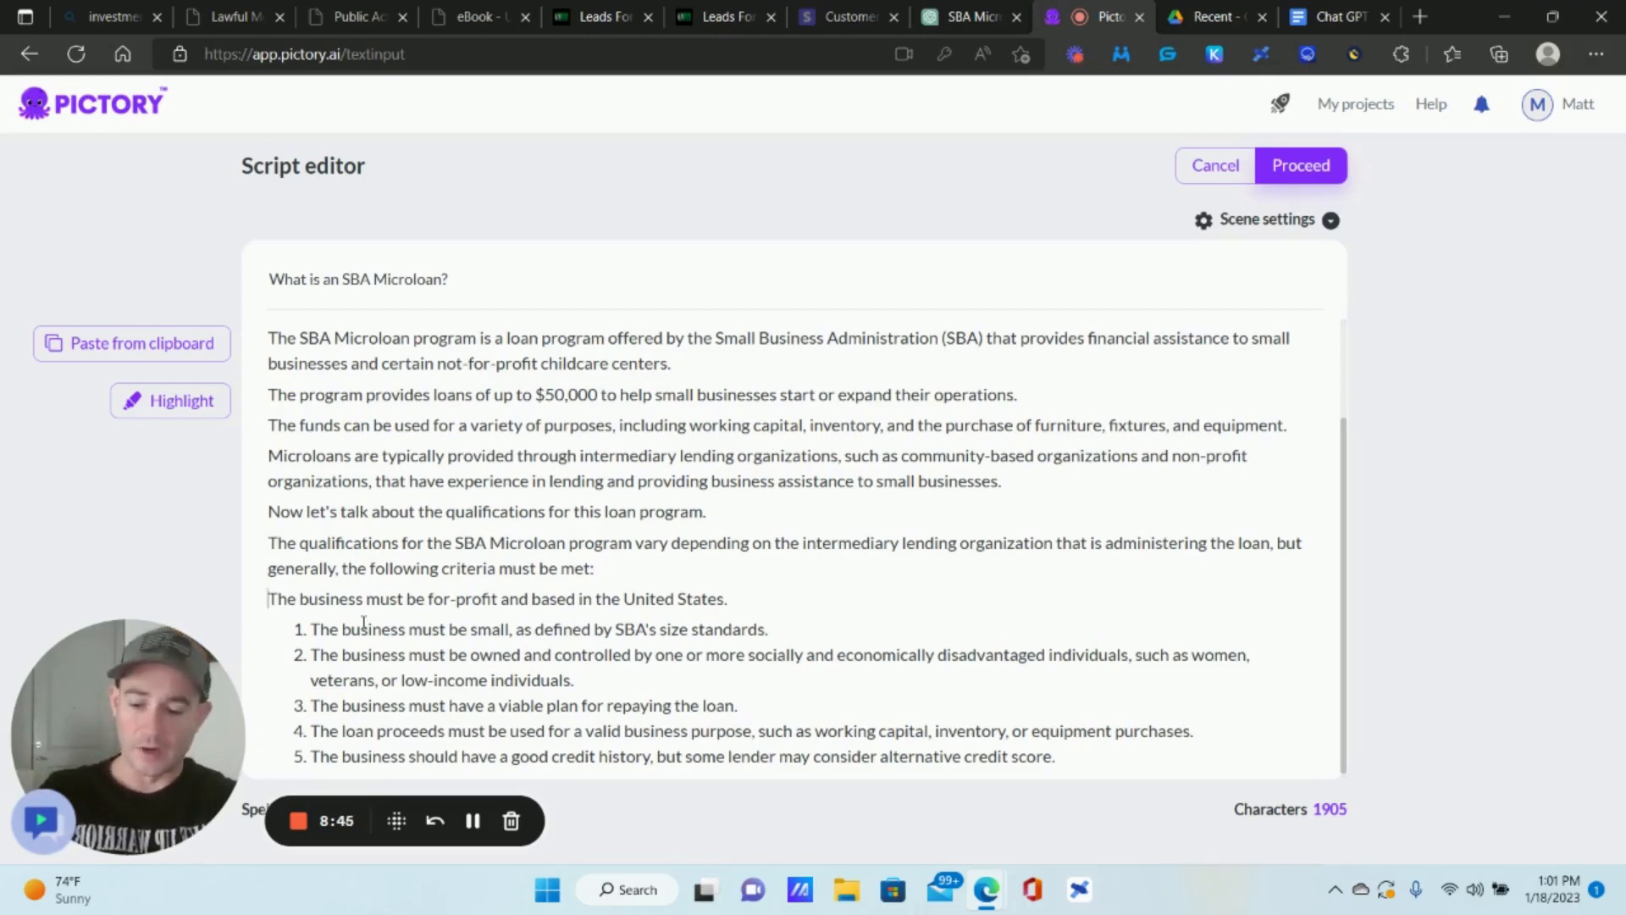
text(#1:)
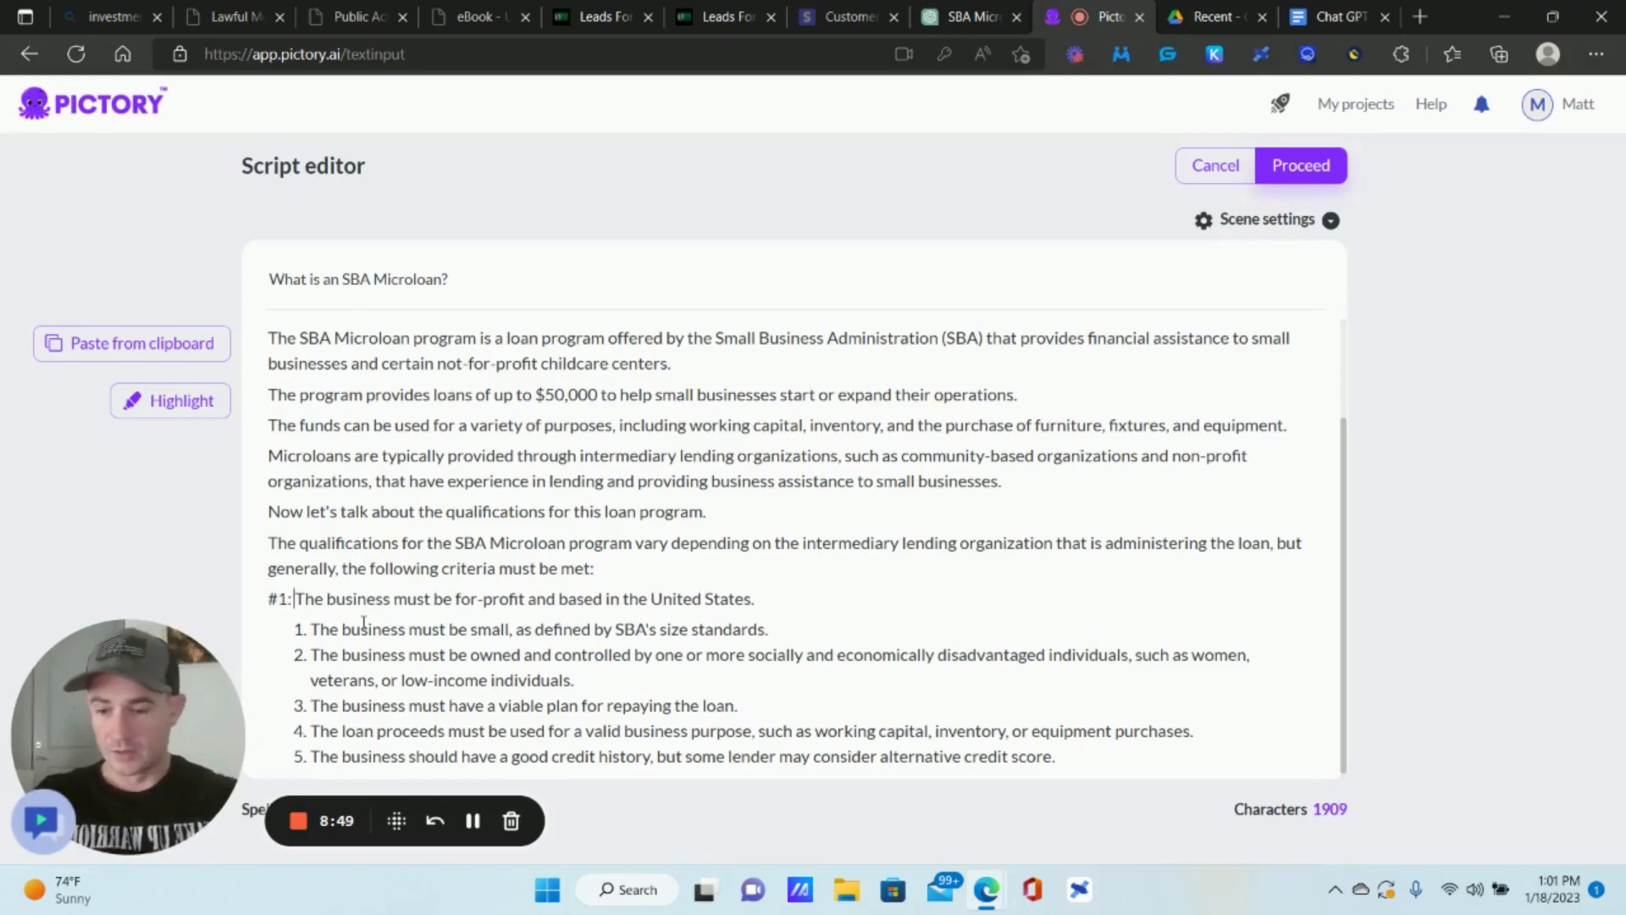
Take the small-business size and disadvantaged-ownership criteria out of the numbered list, prefixing them with "#2:" and "#3:".
click(313, 632)
key(BackSpace)
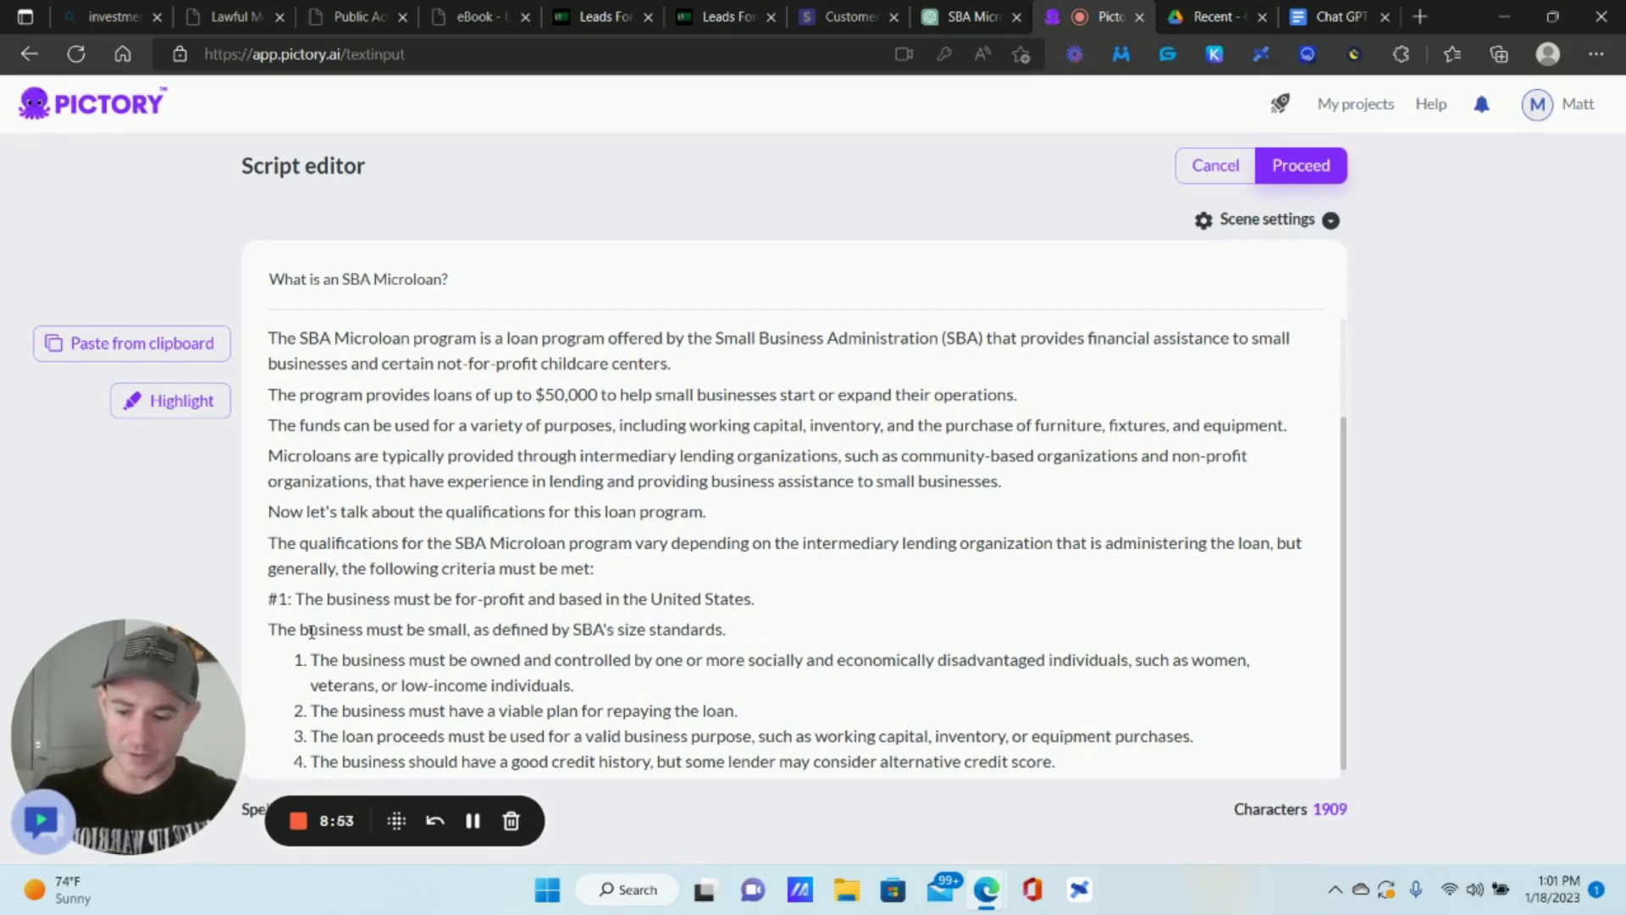
text(#2:)
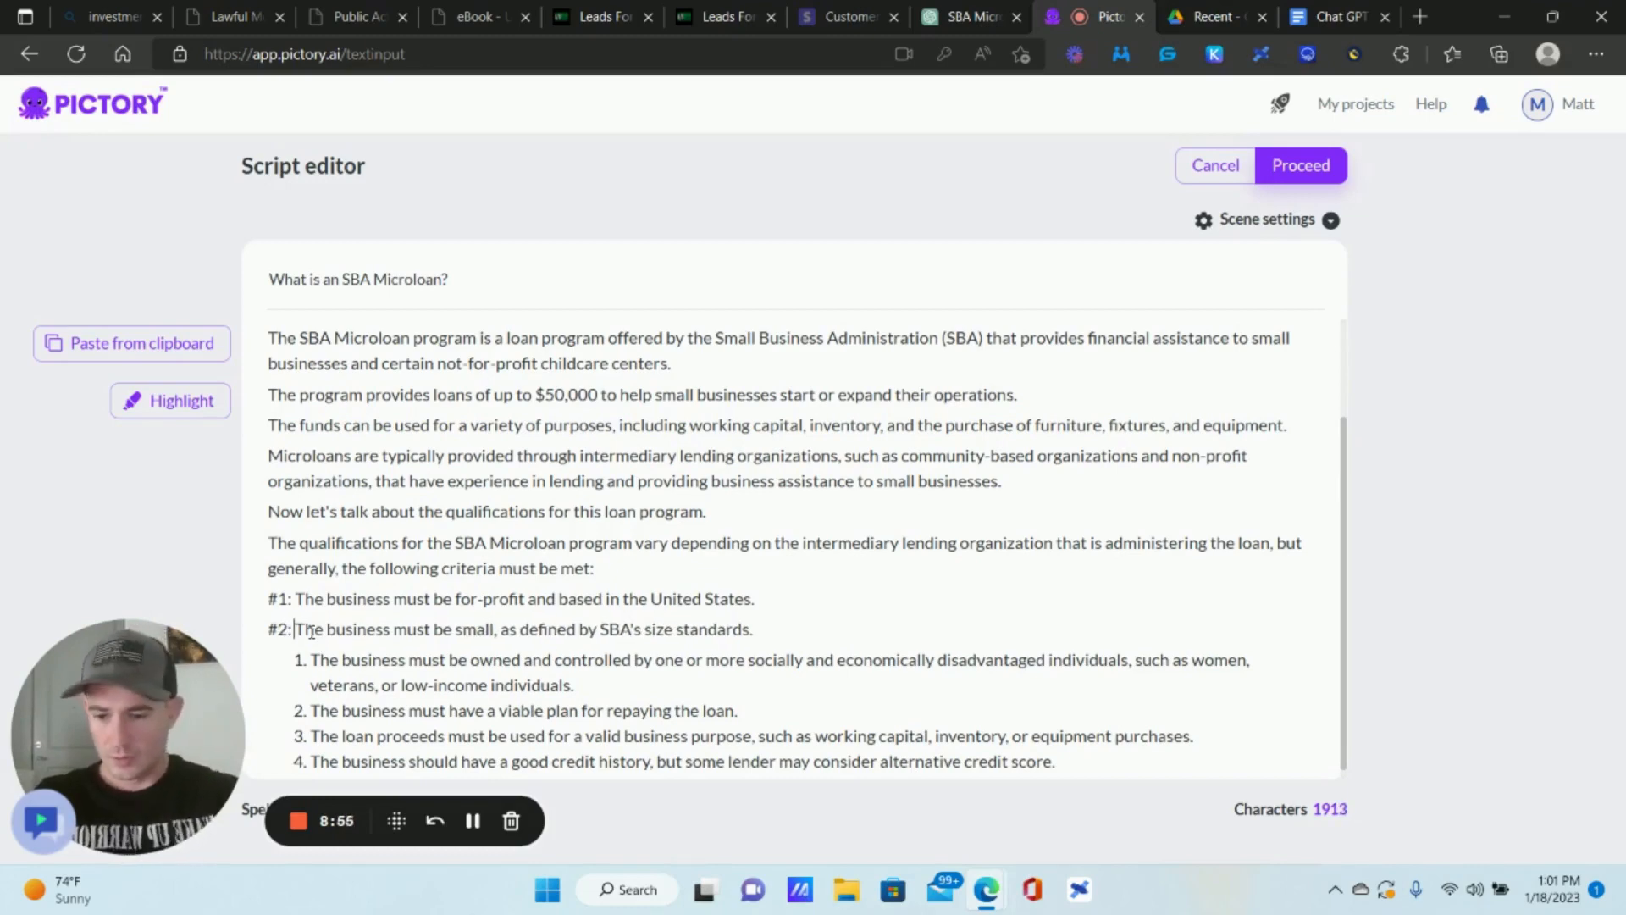
click(315, 661)
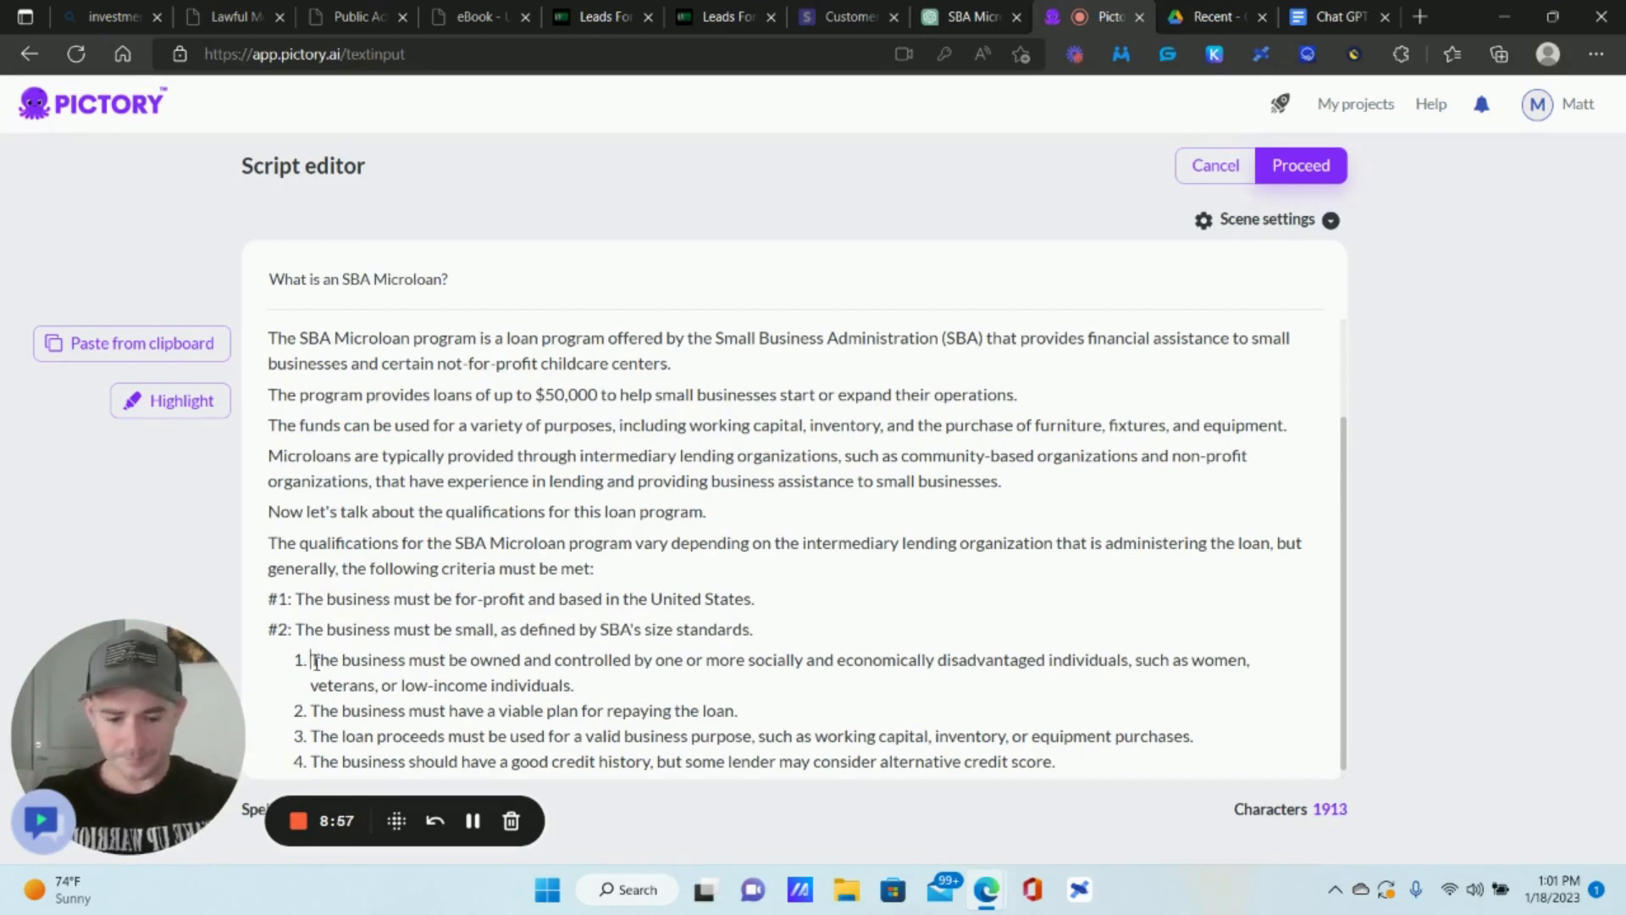
key(BackSpace)
text(#3:)
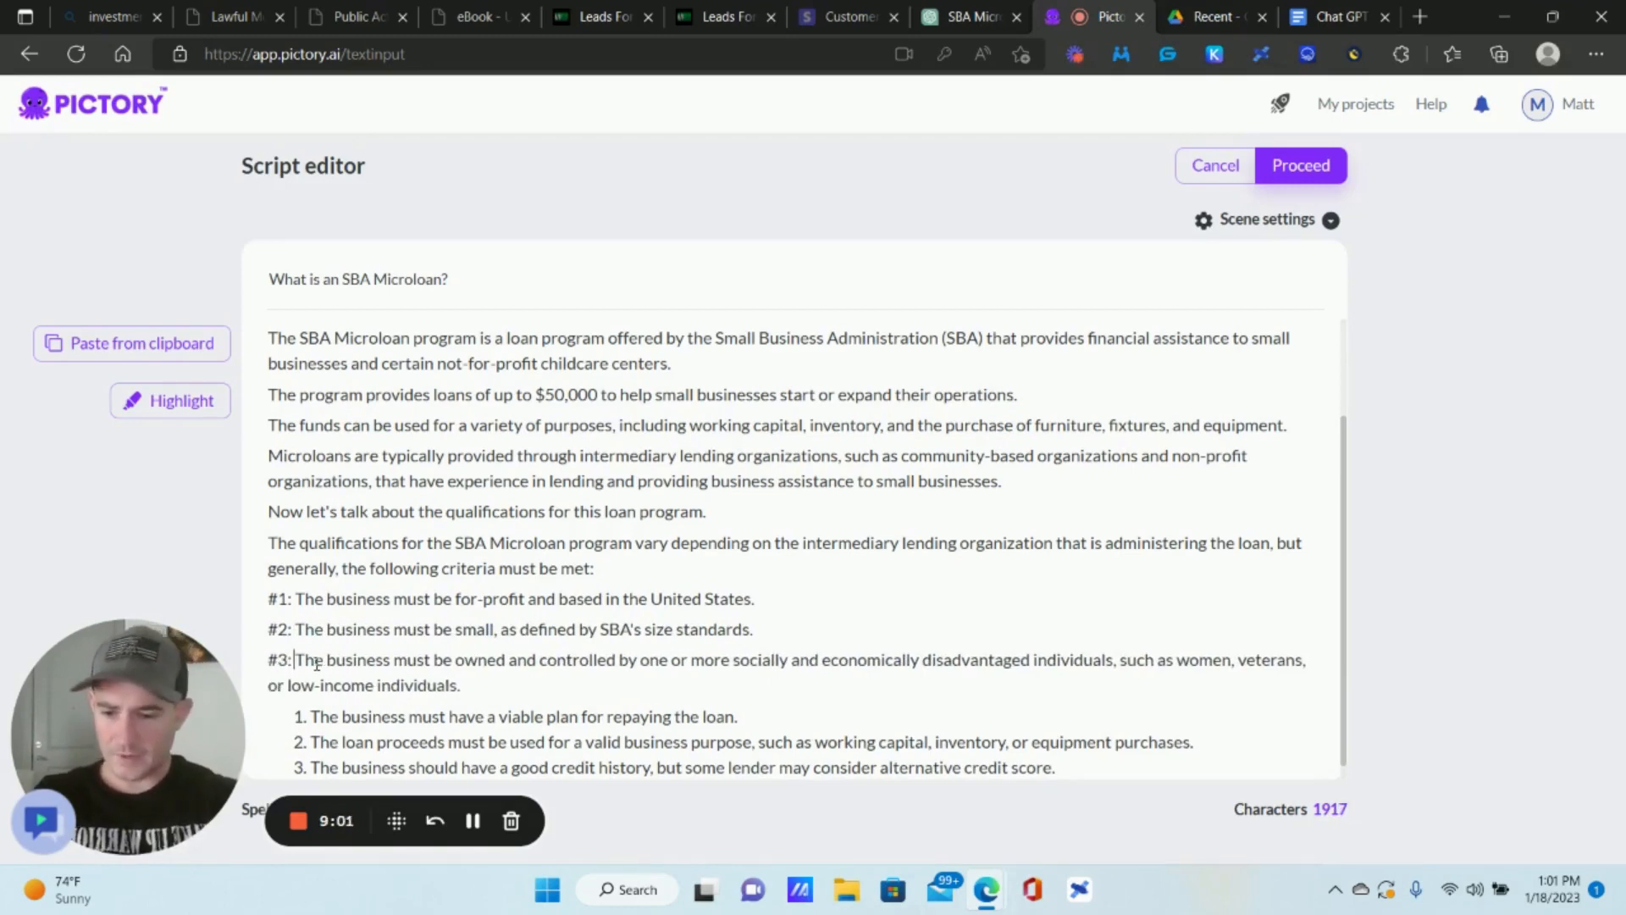
Turn the remaining criteria on repayment plan, loan proceeds and credit history into plain paragraphs prefixed with "#4:", "#5:" and "#6:".
scroll(314, 678, down, 1)
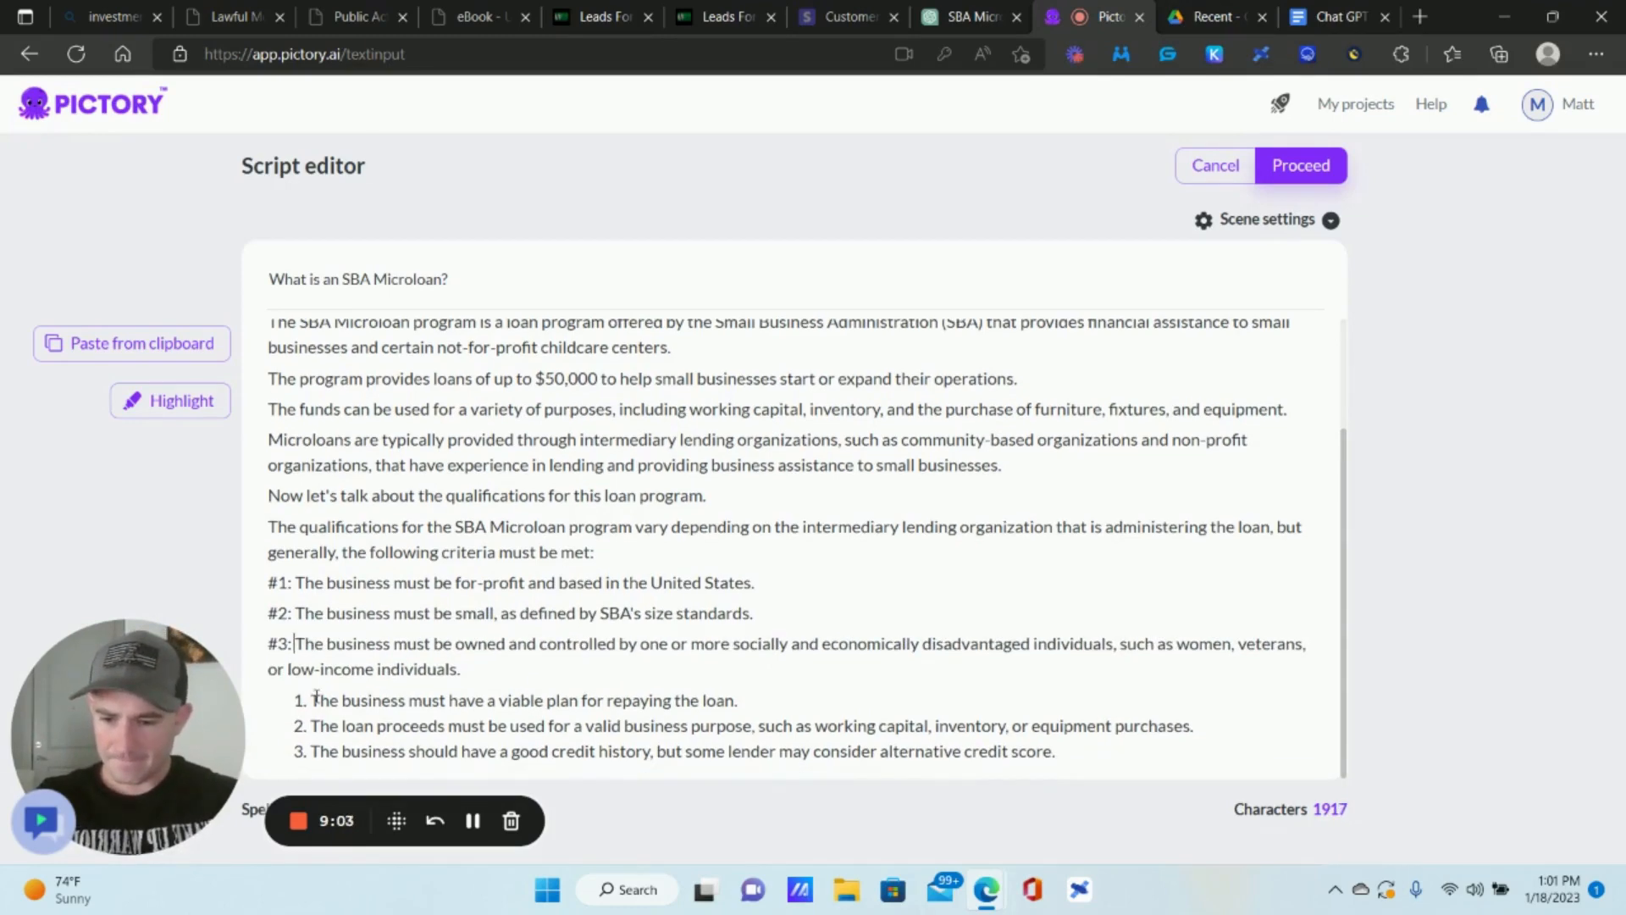
click(310, 700)
key(BackSpace)
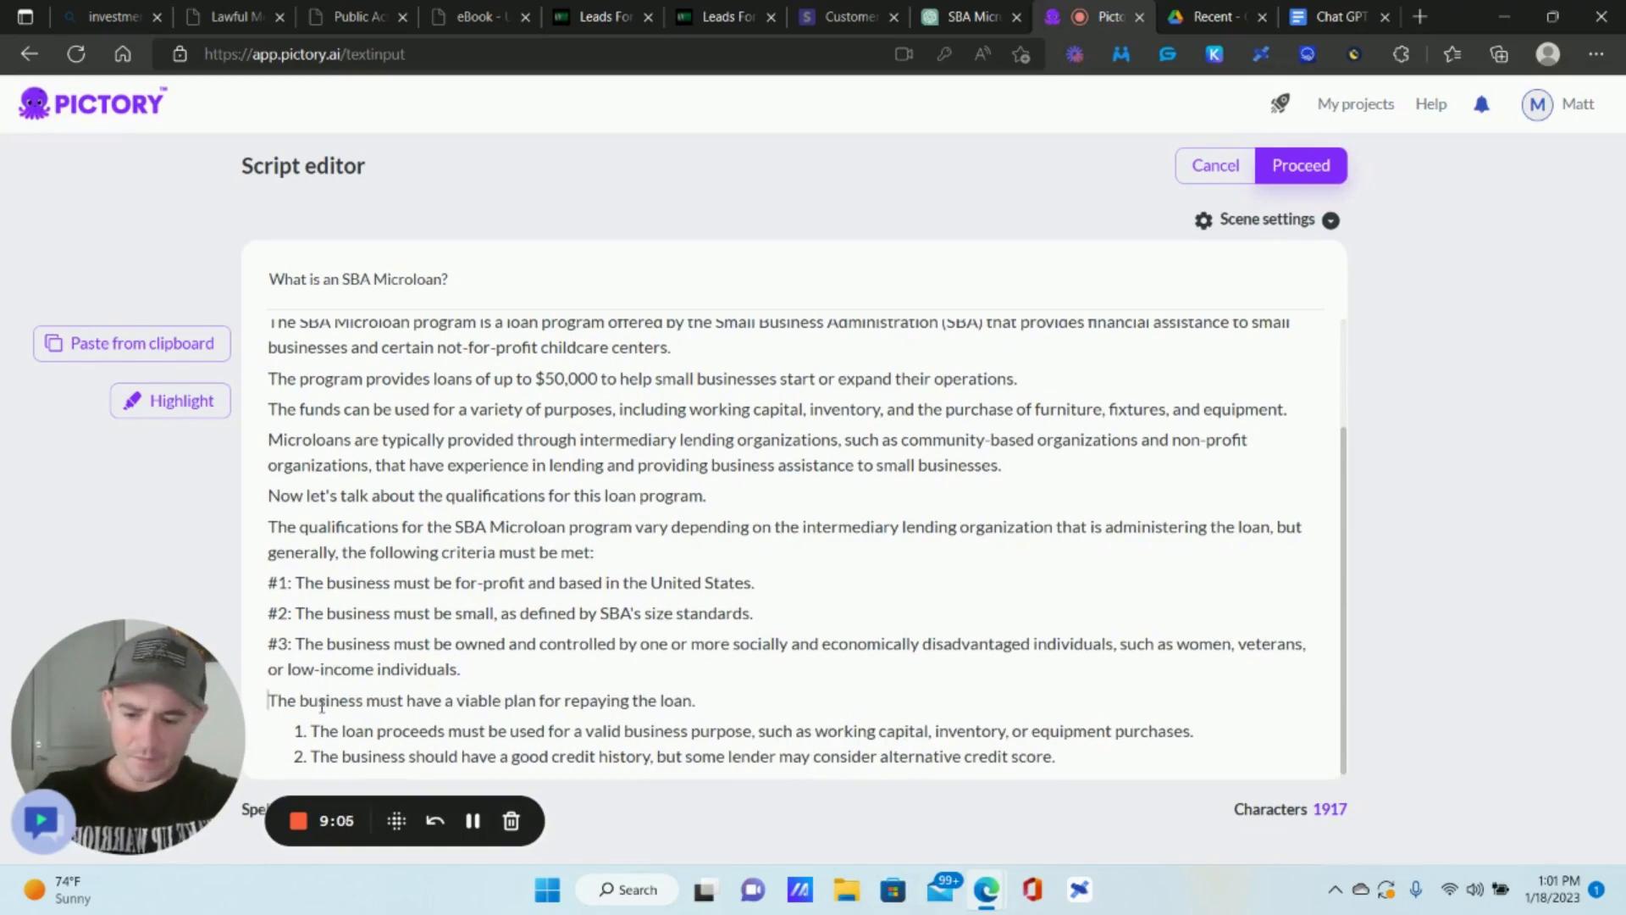
text(#4:)
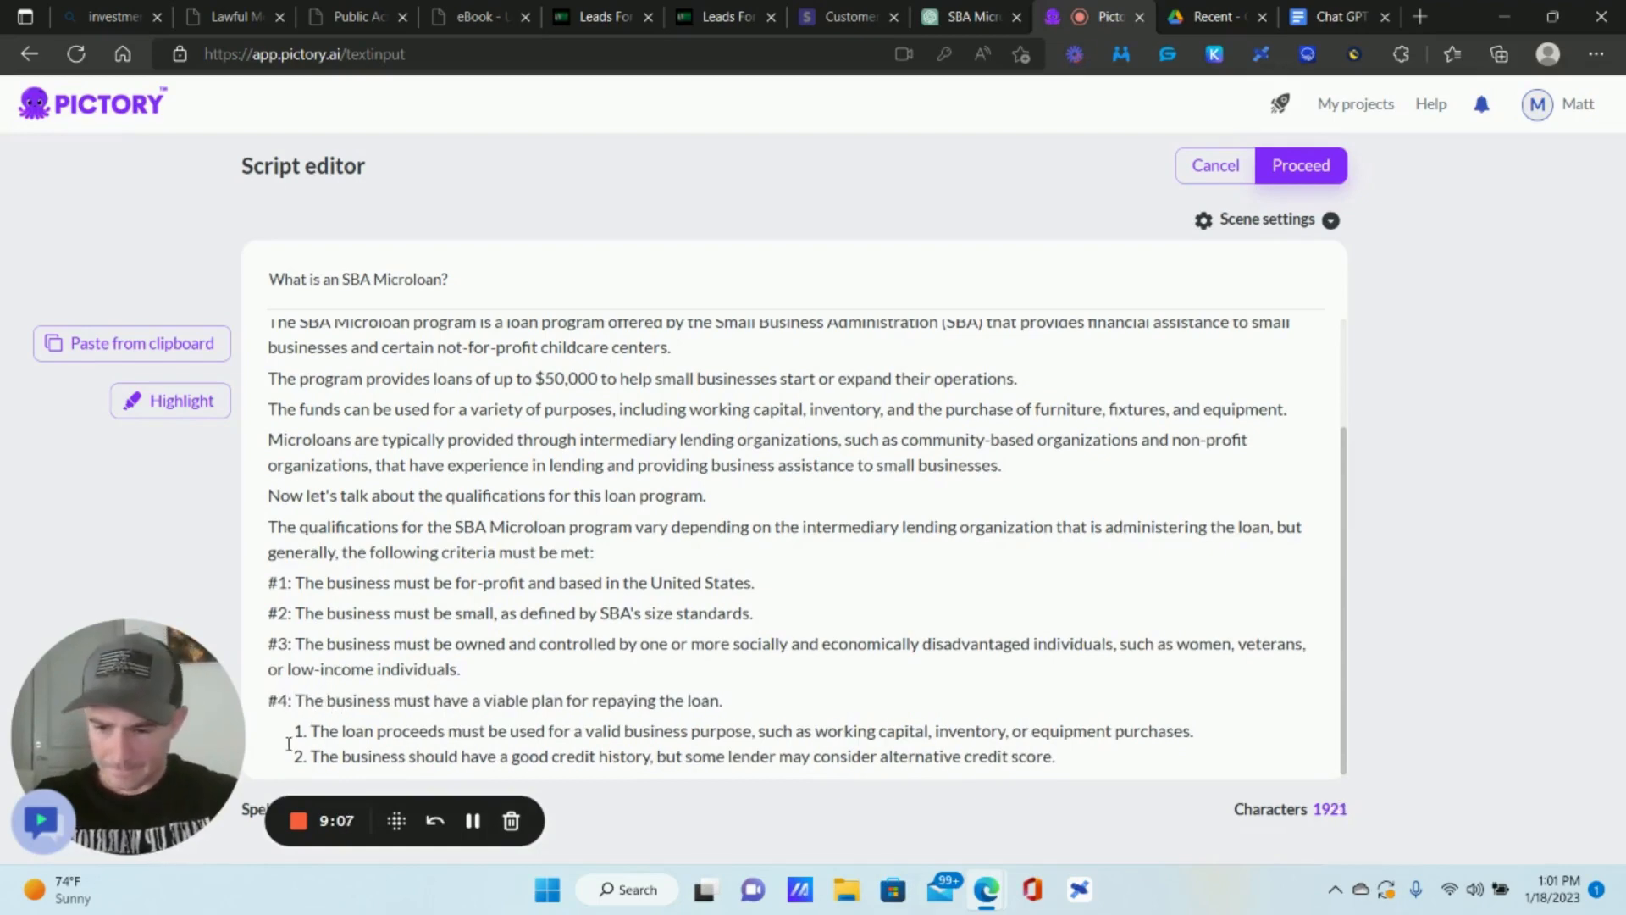
click(311, 730)
key(BackSpace)
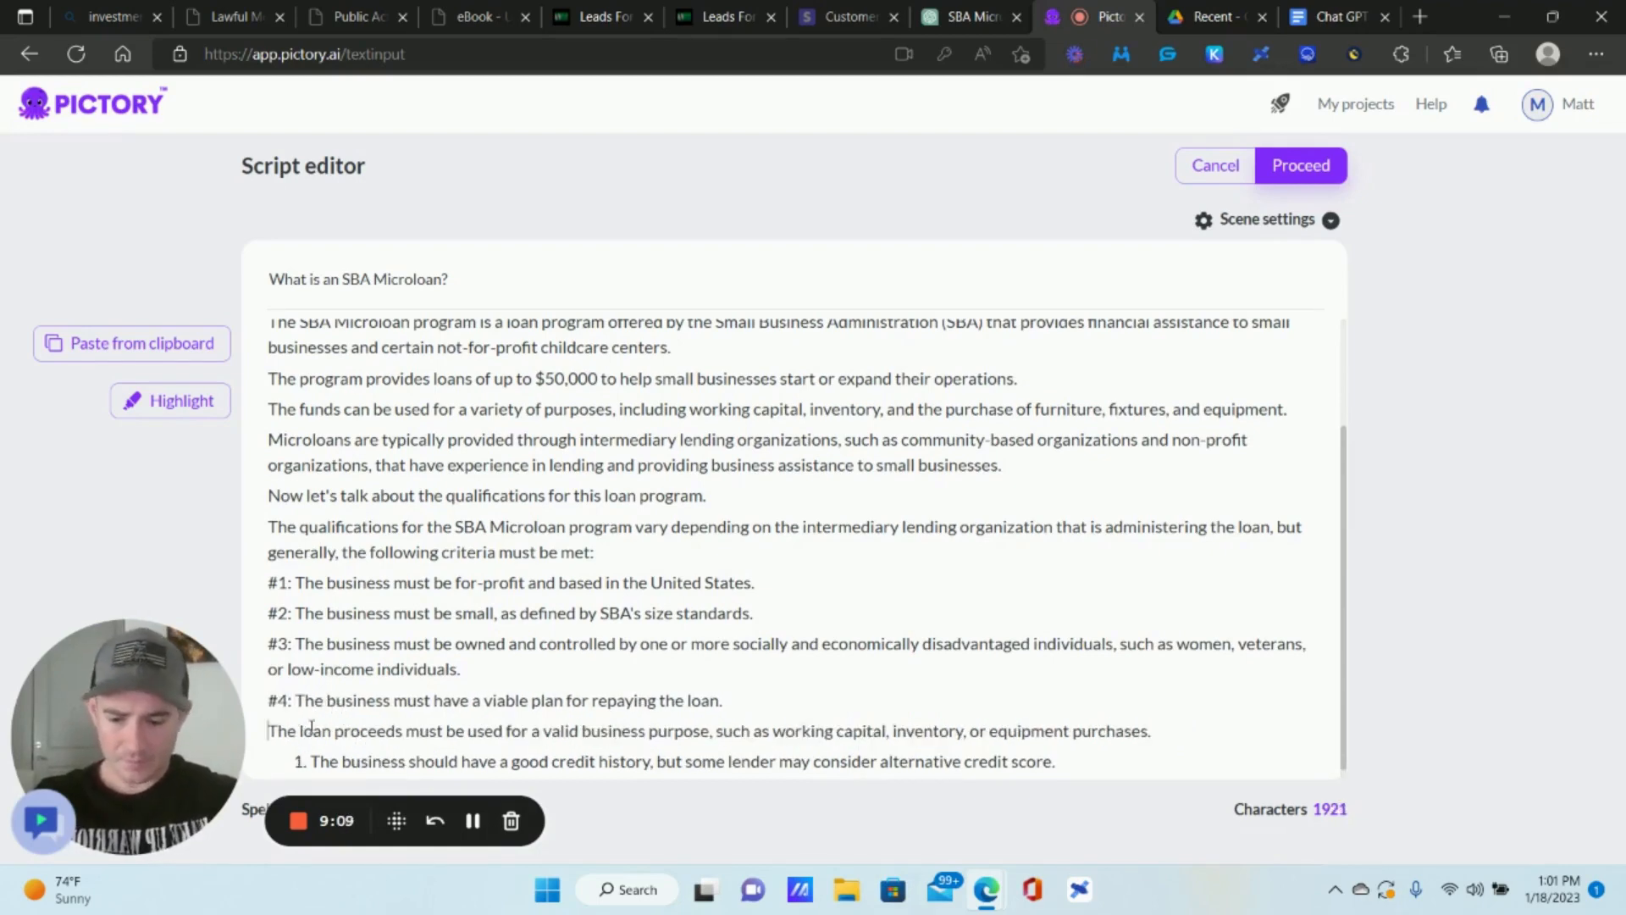
text(#5:)
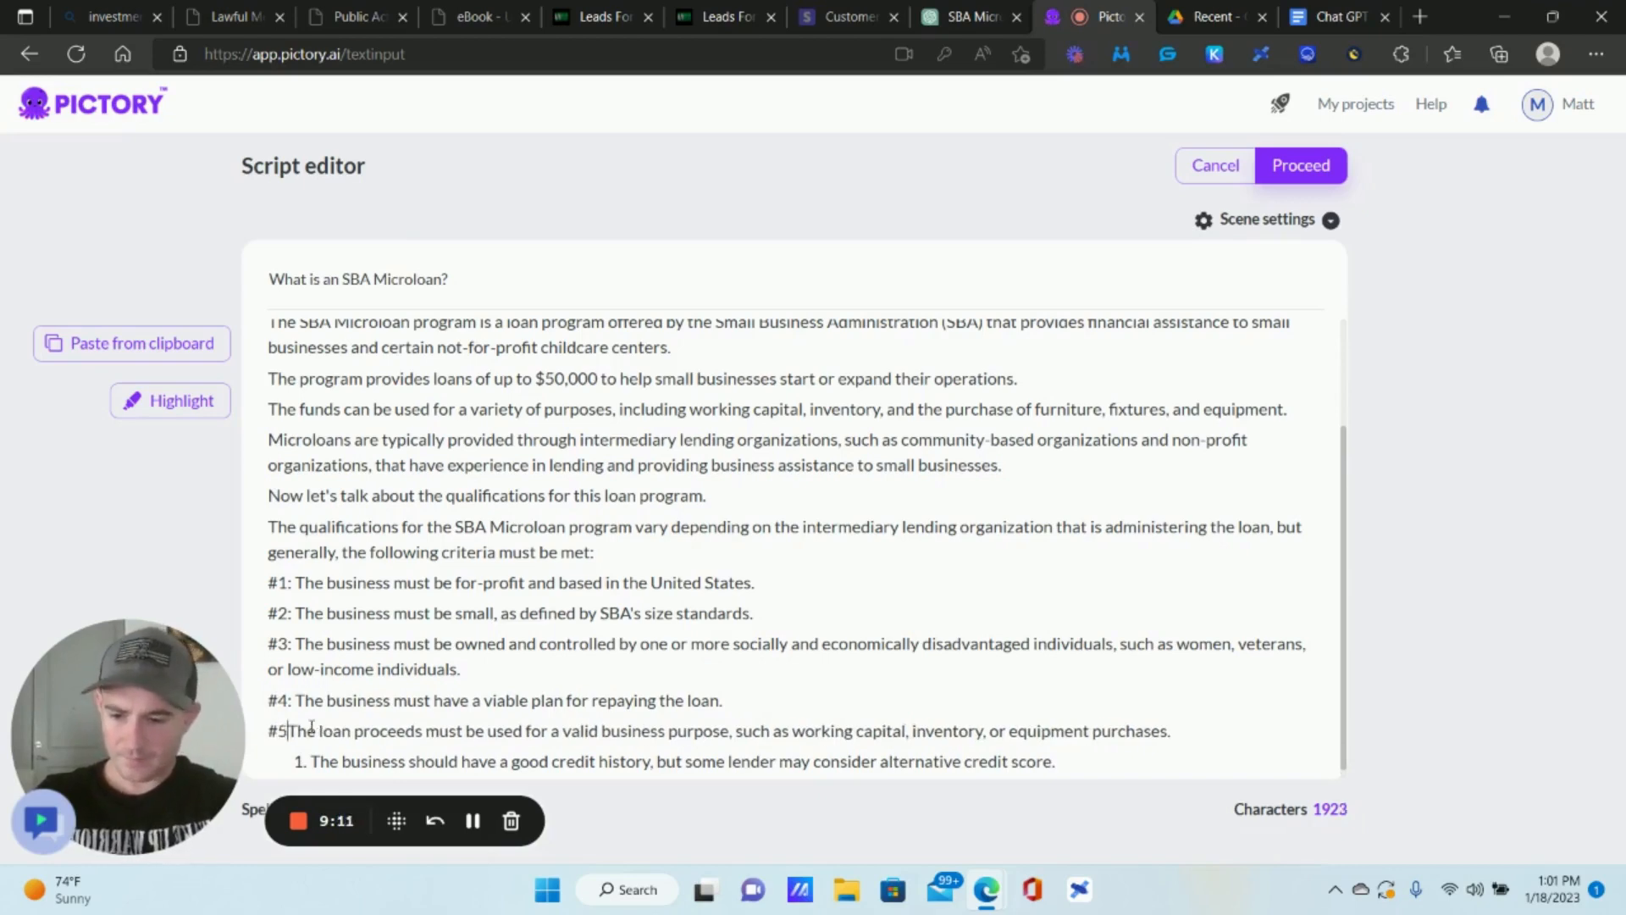
scroll(318, 735, down, 1)
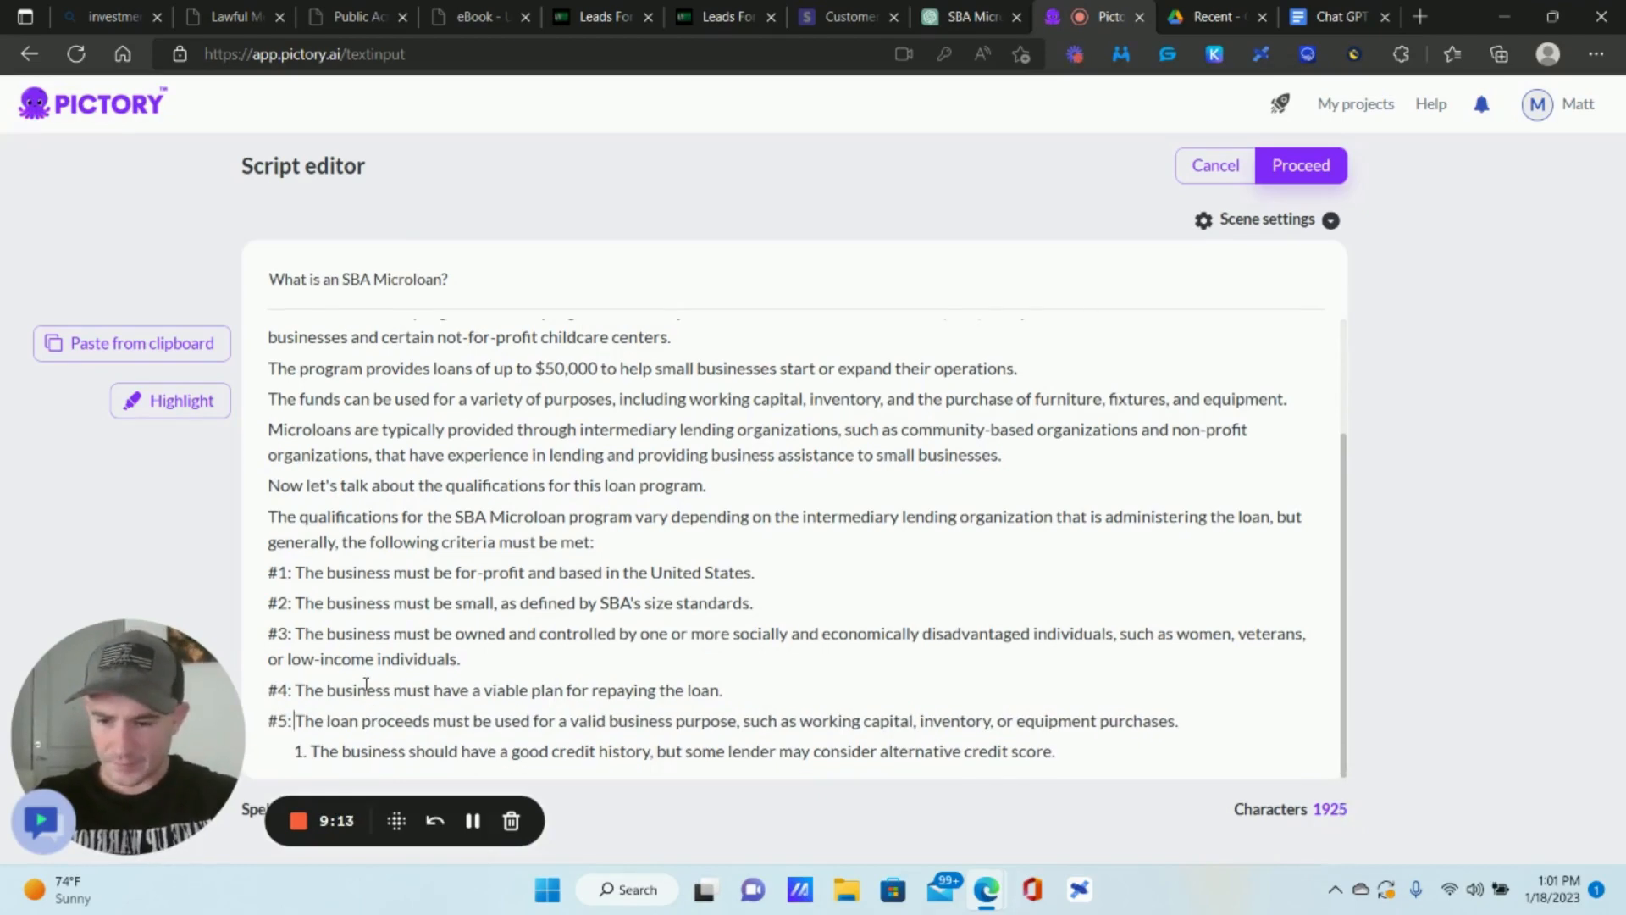
click(312, 751)
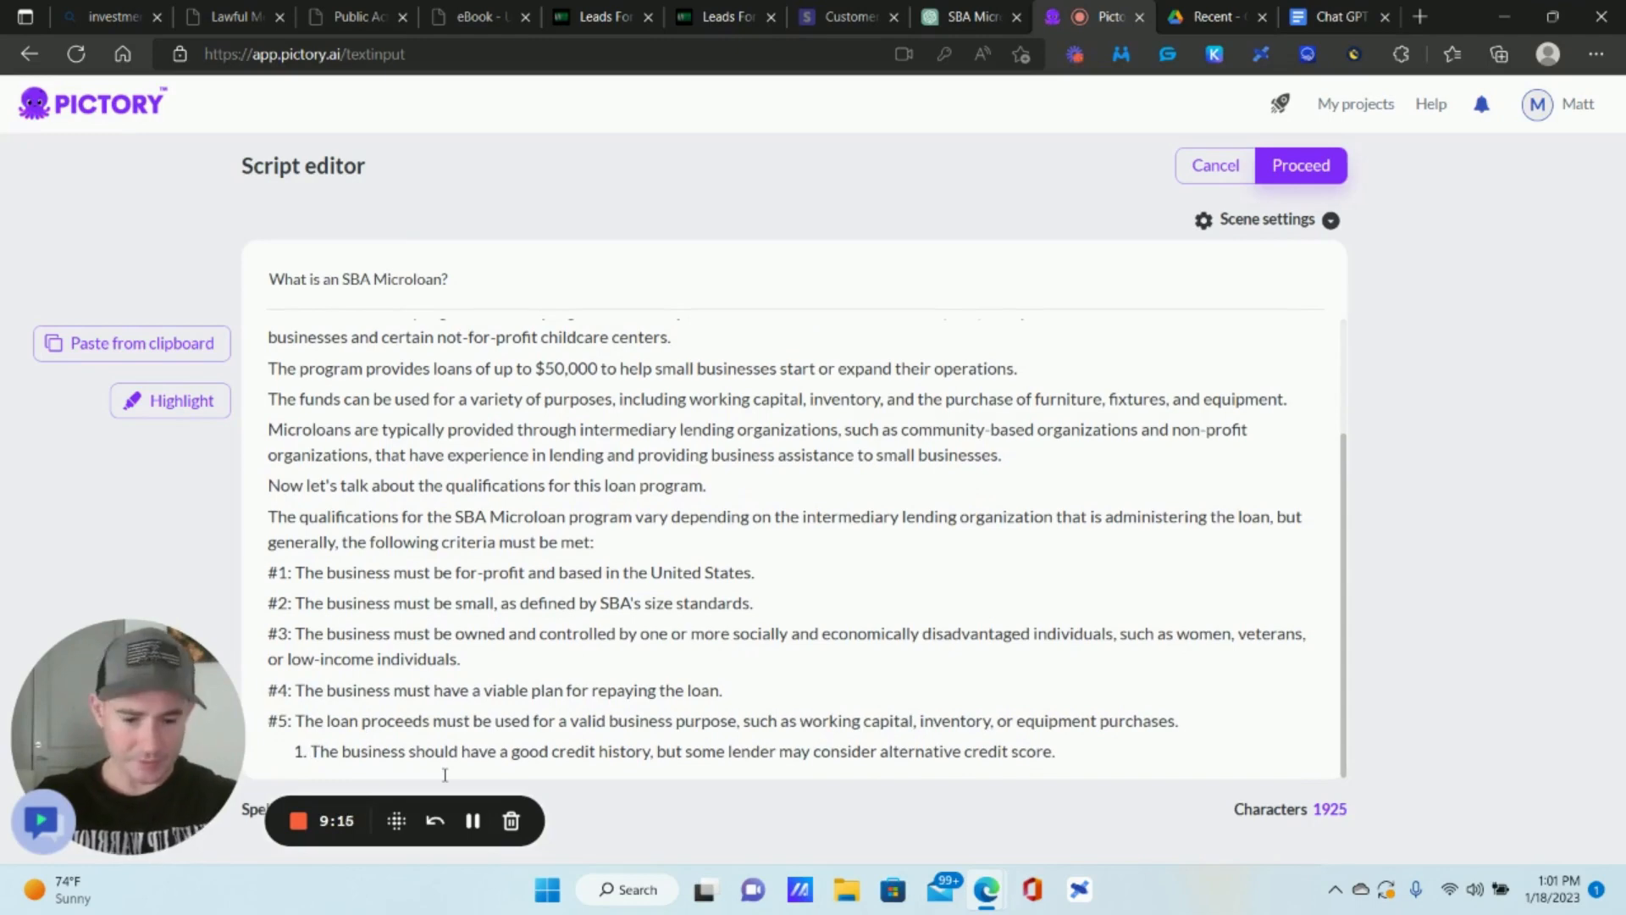
key(BackSpace)
text(#6:)
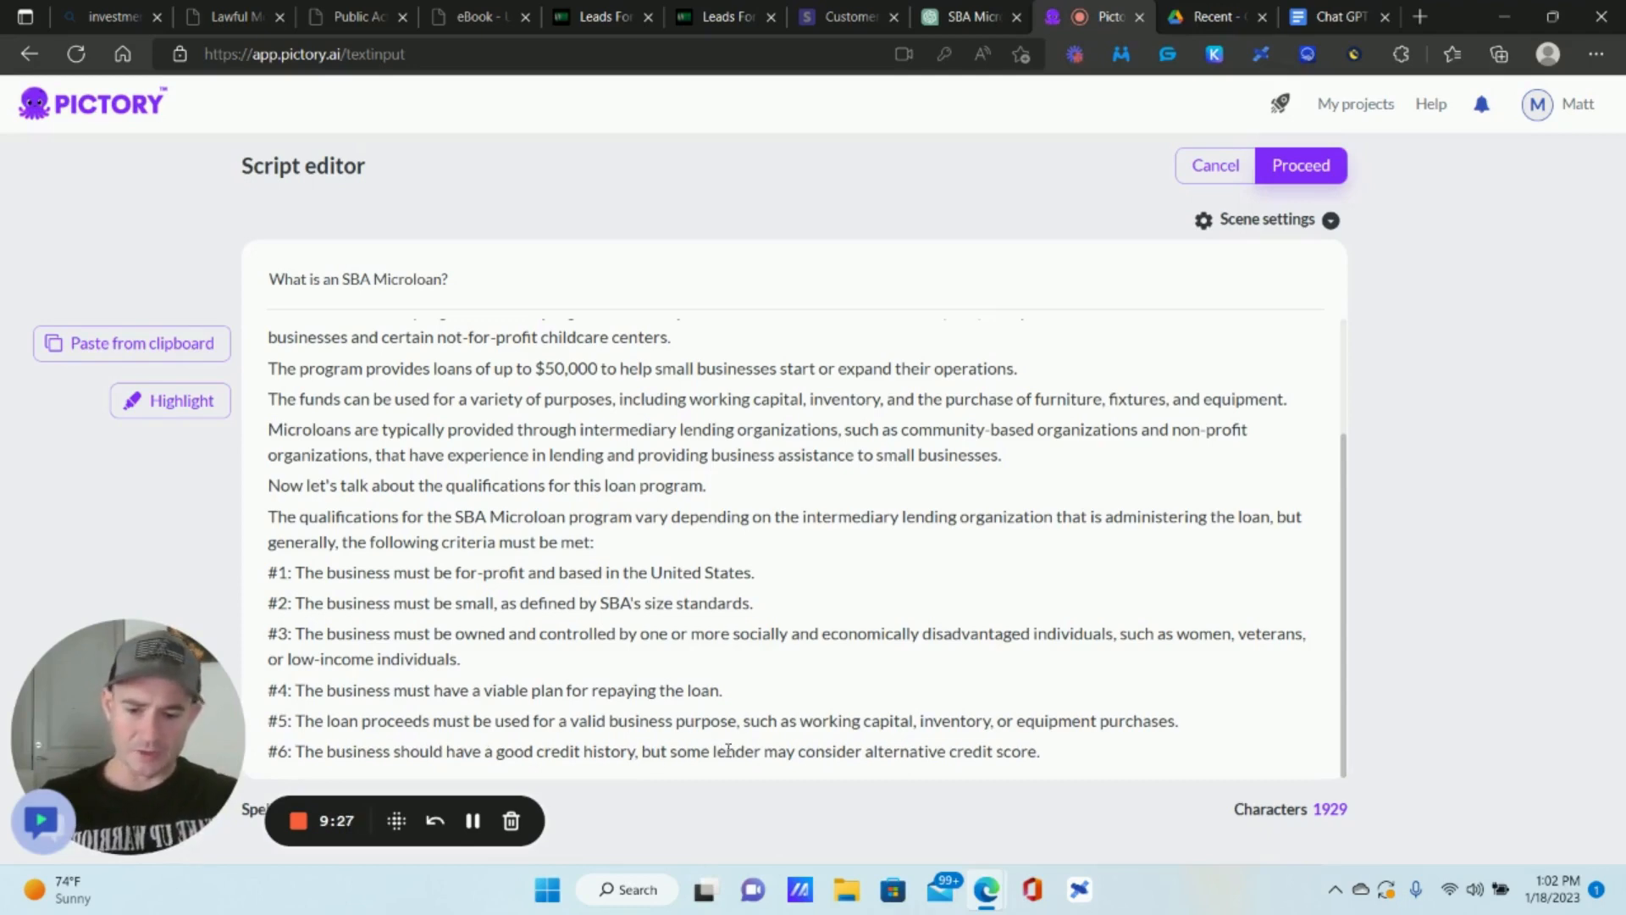
Reword the end of criterion #6 to read "but some lenders may have lower credit requirements.".
click(761, 751)
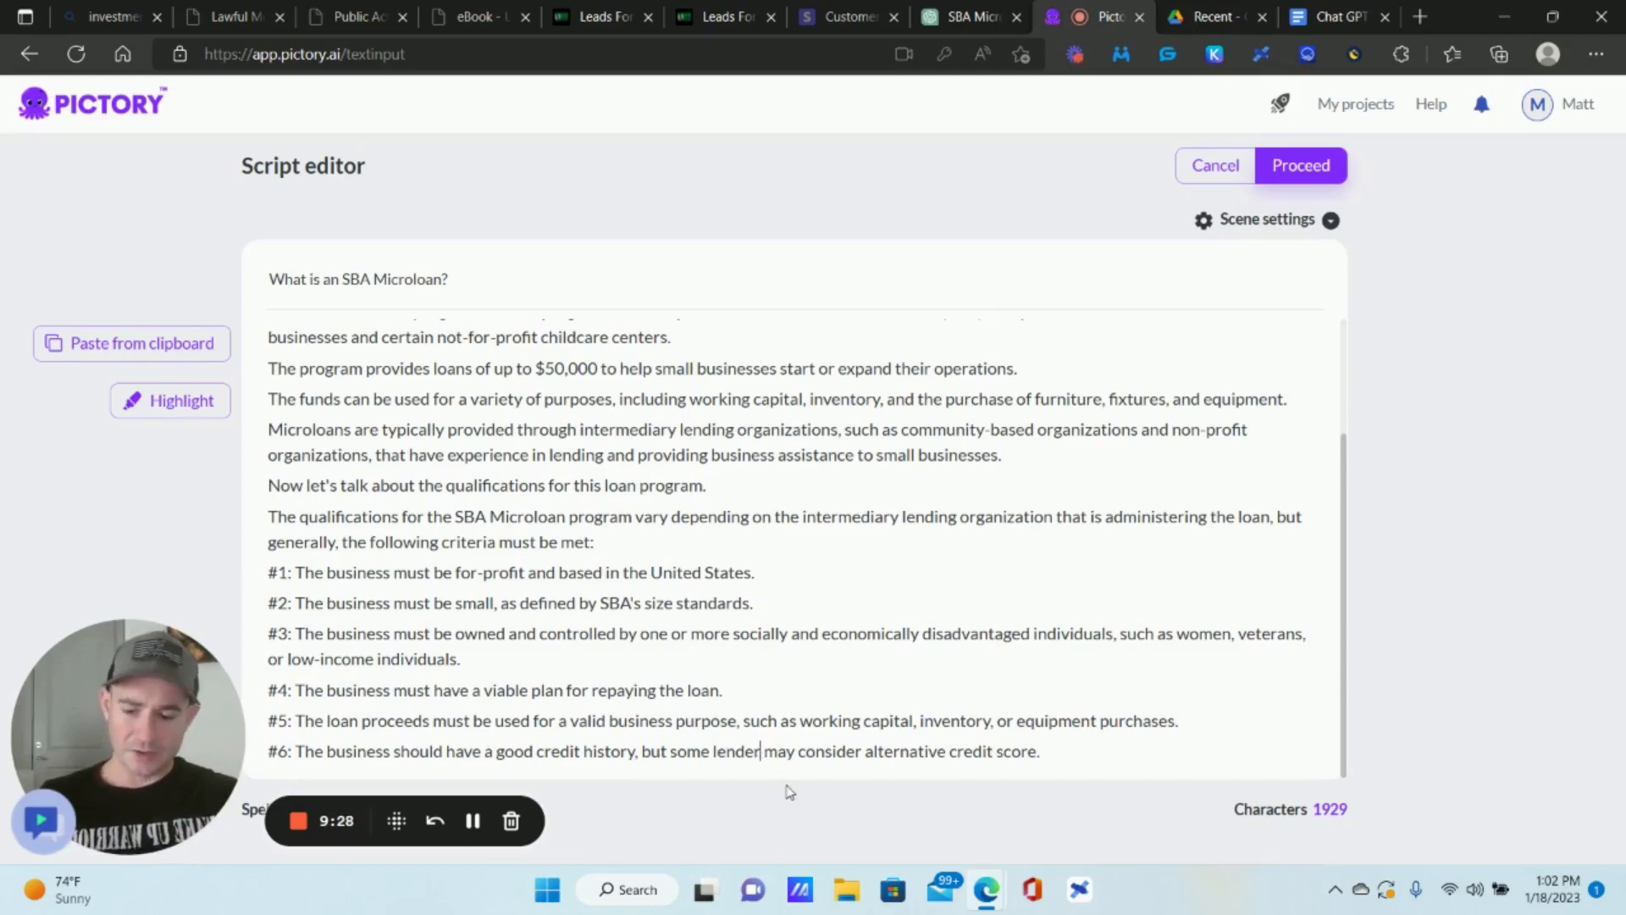
text(s)
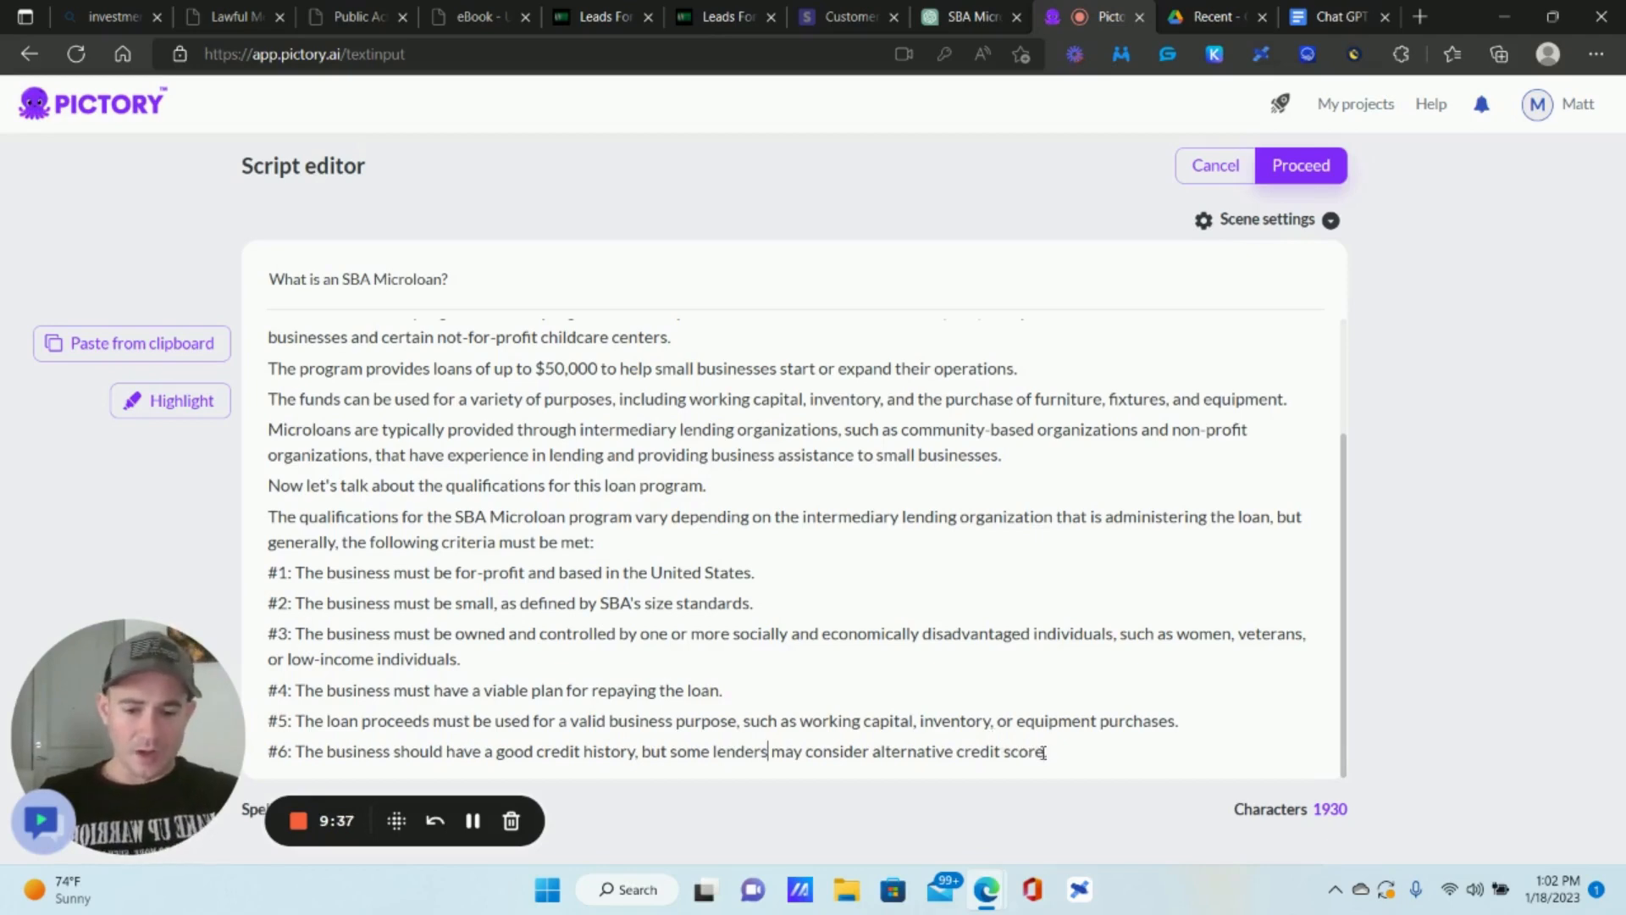
drag(1044, 751, 807, 767)
text(have diffe)
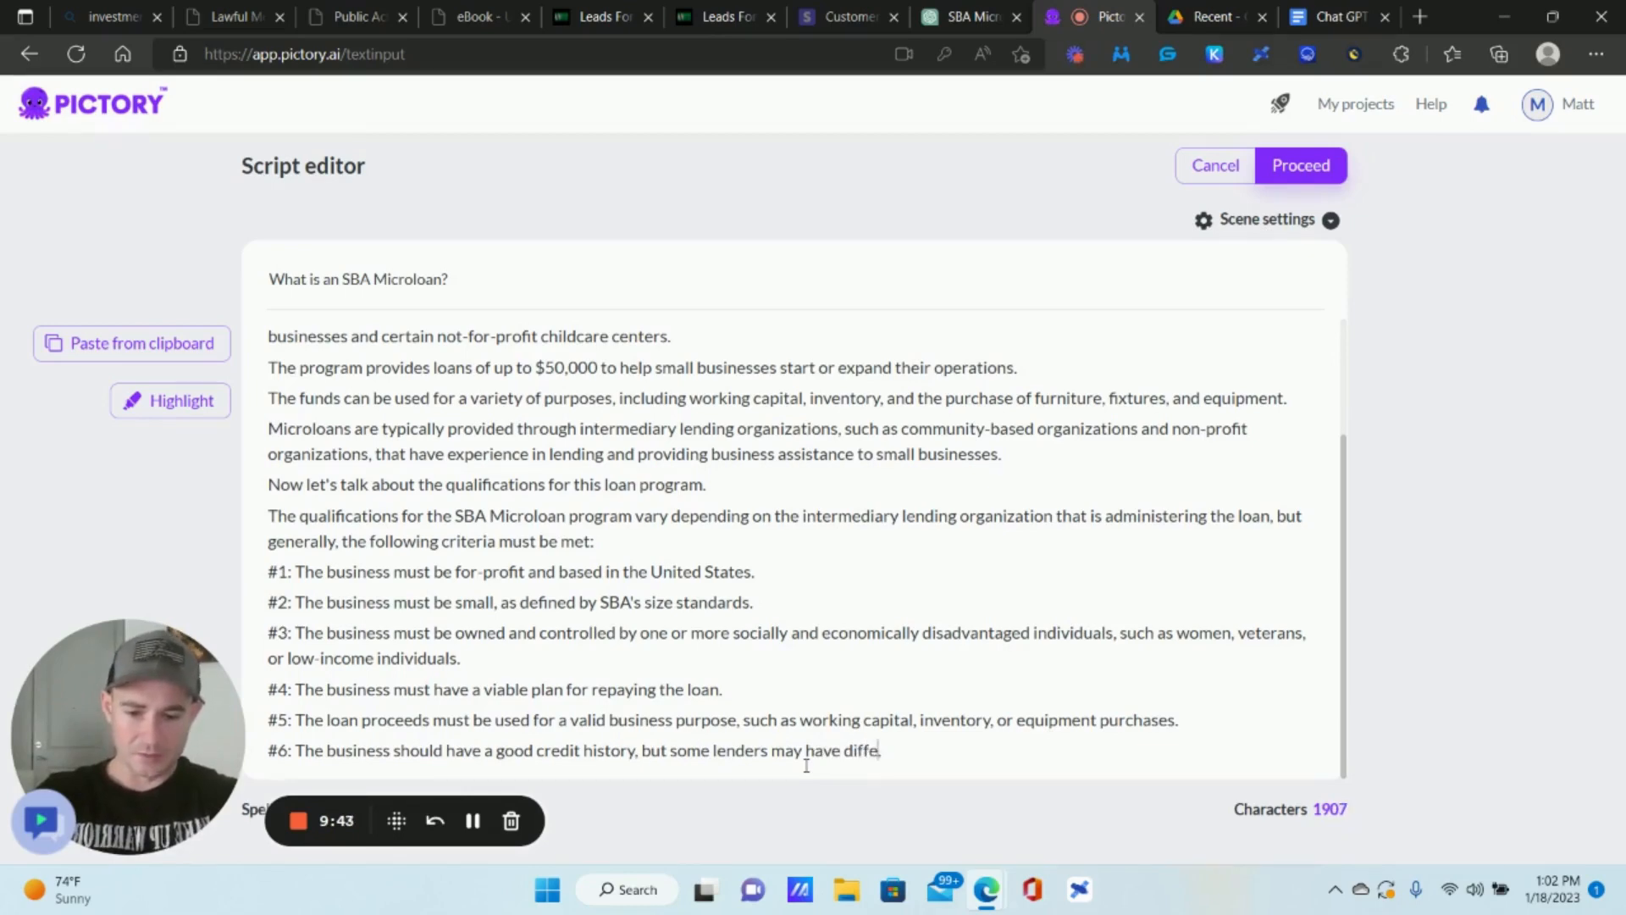
key(BackSpace)
key(BackSpace)
key(BackSpace)
key(BackSpace)
key(BackSpace)
key(BackSpace)
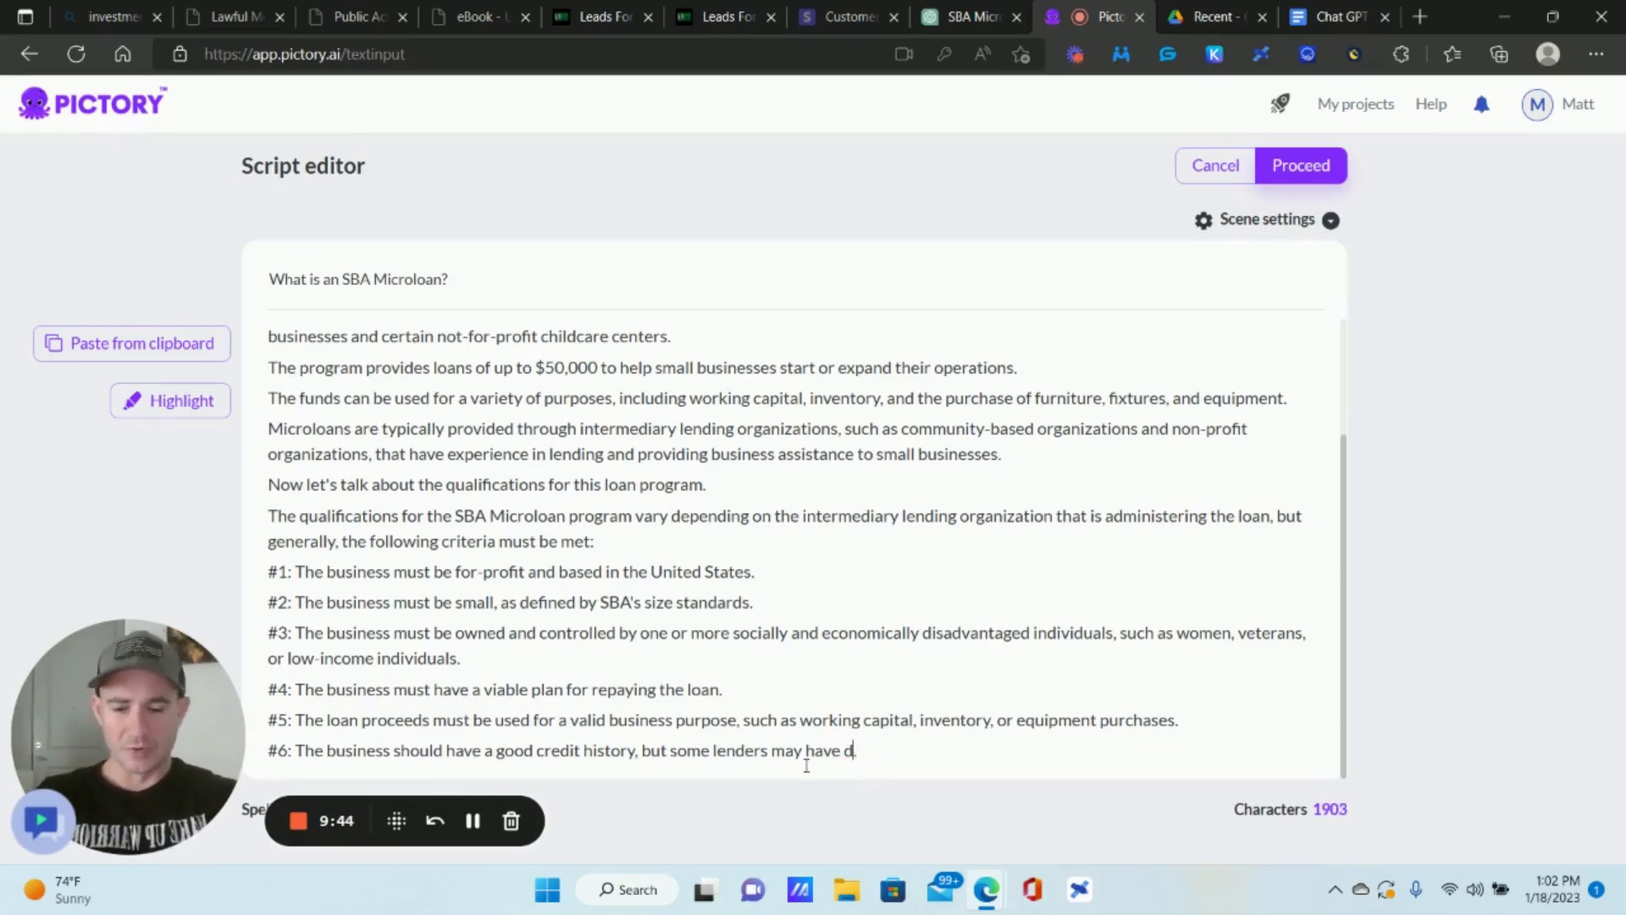
text(lower credit )
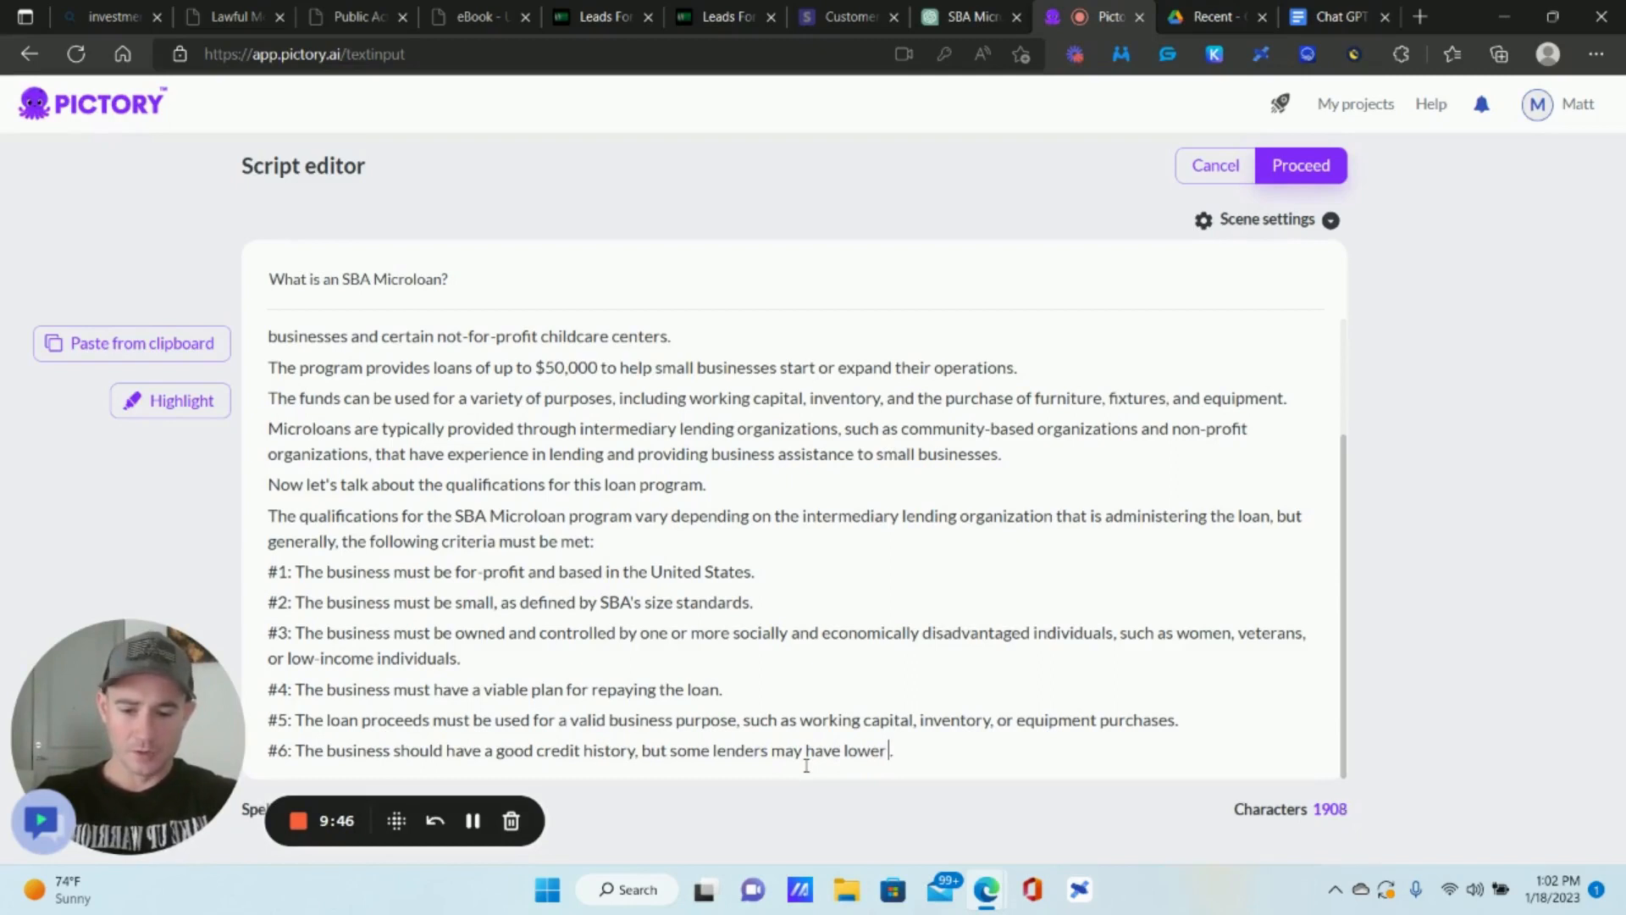
text(requi)
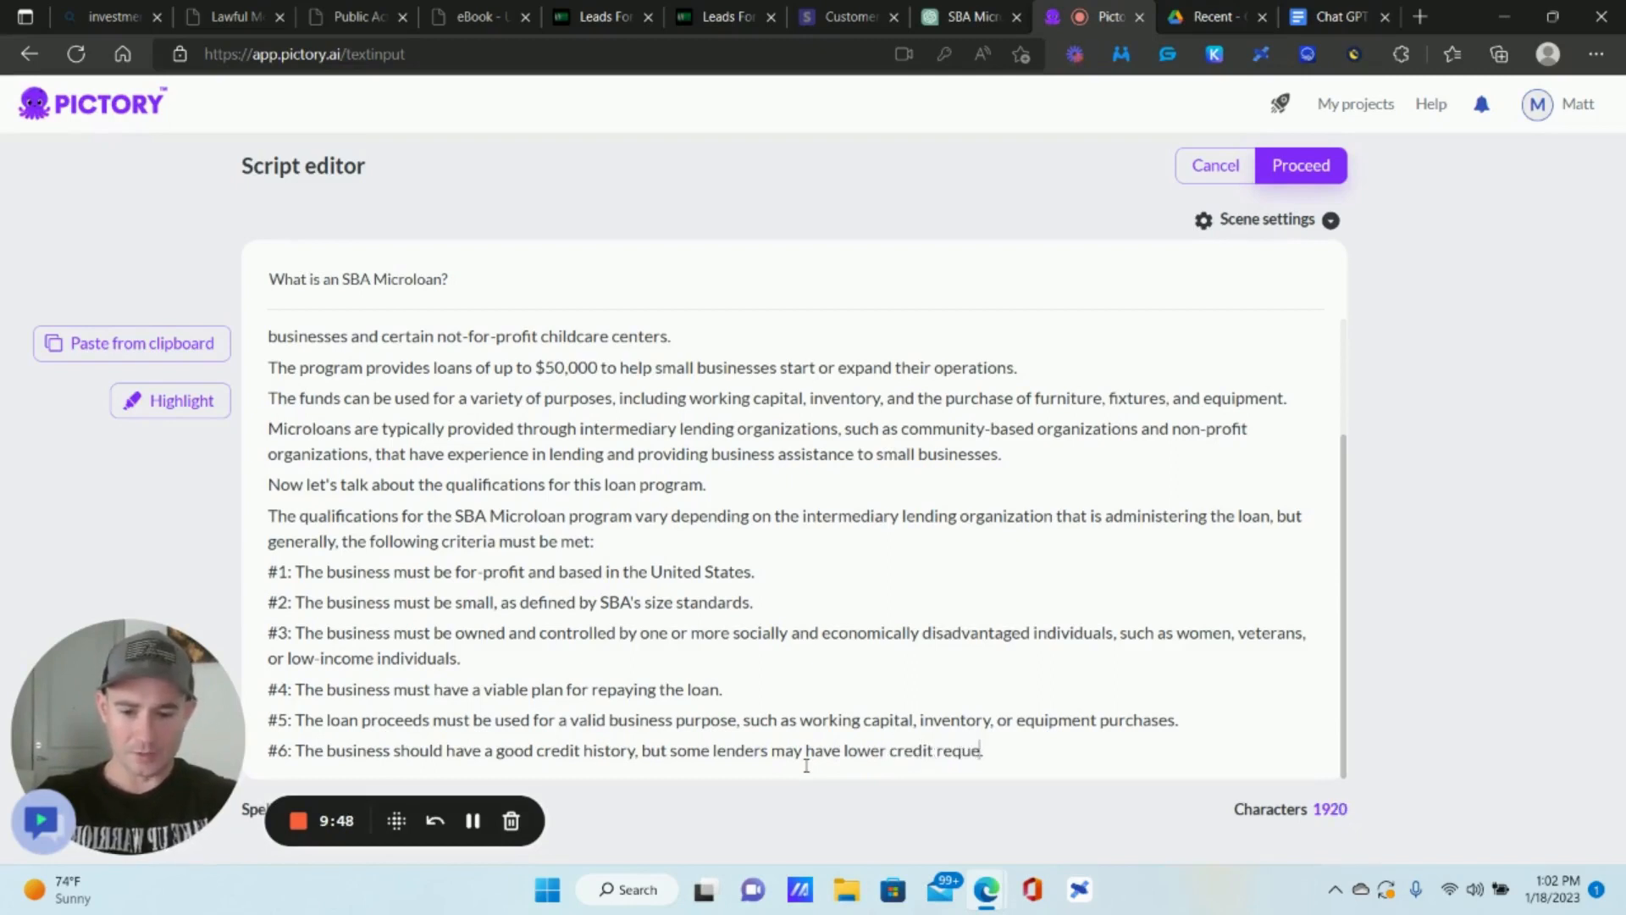
key(BackSpace)
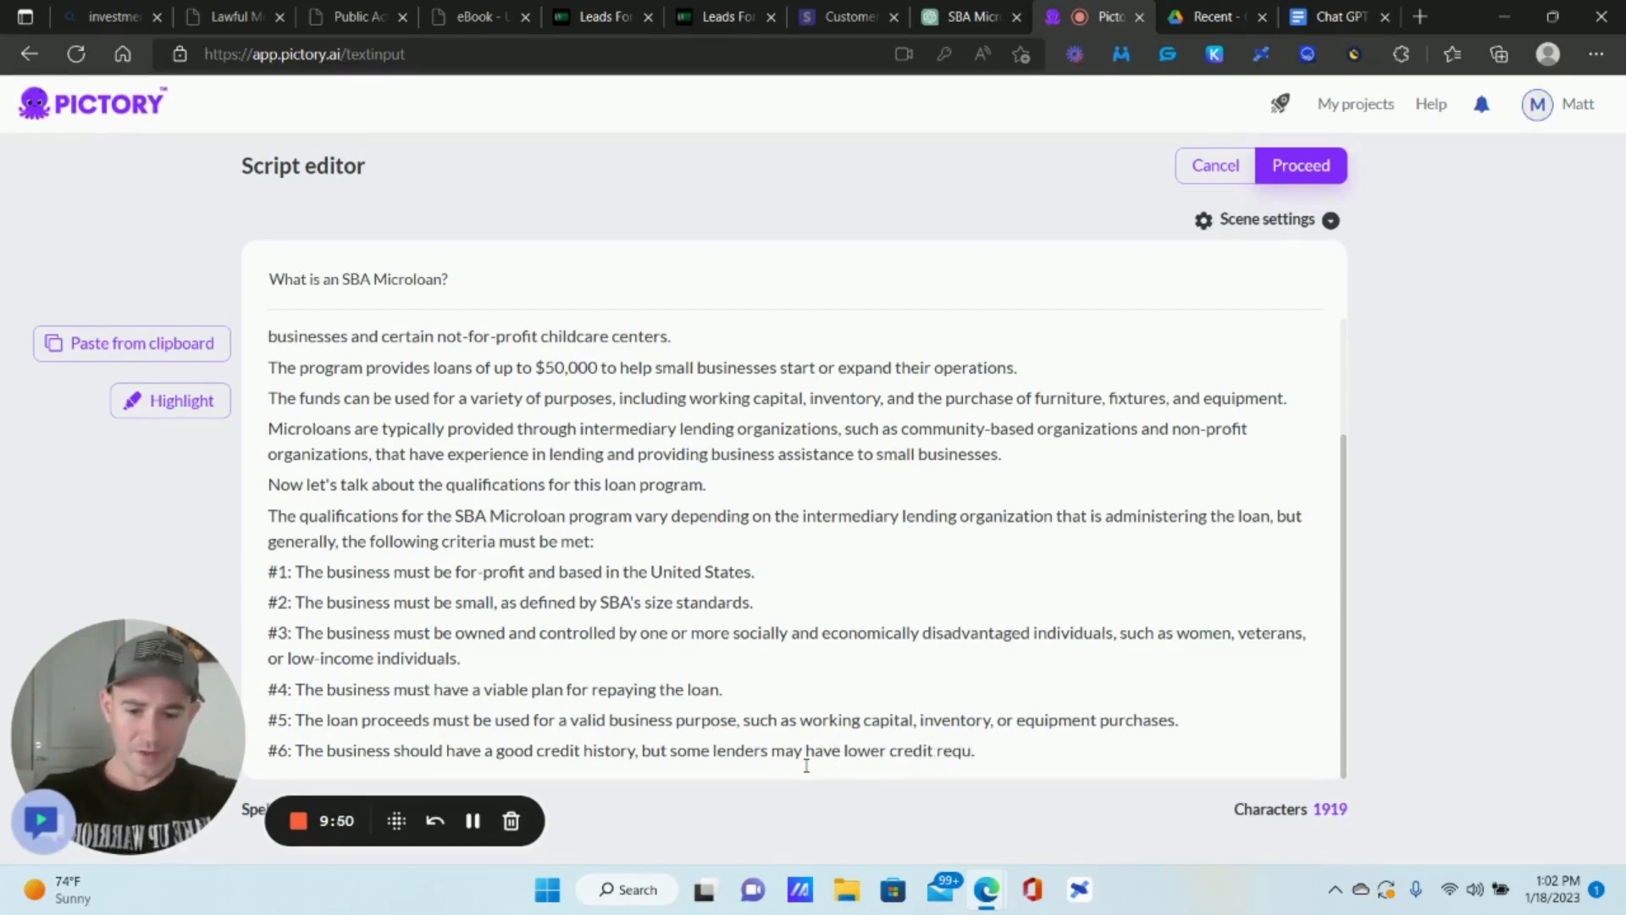
text(irements)
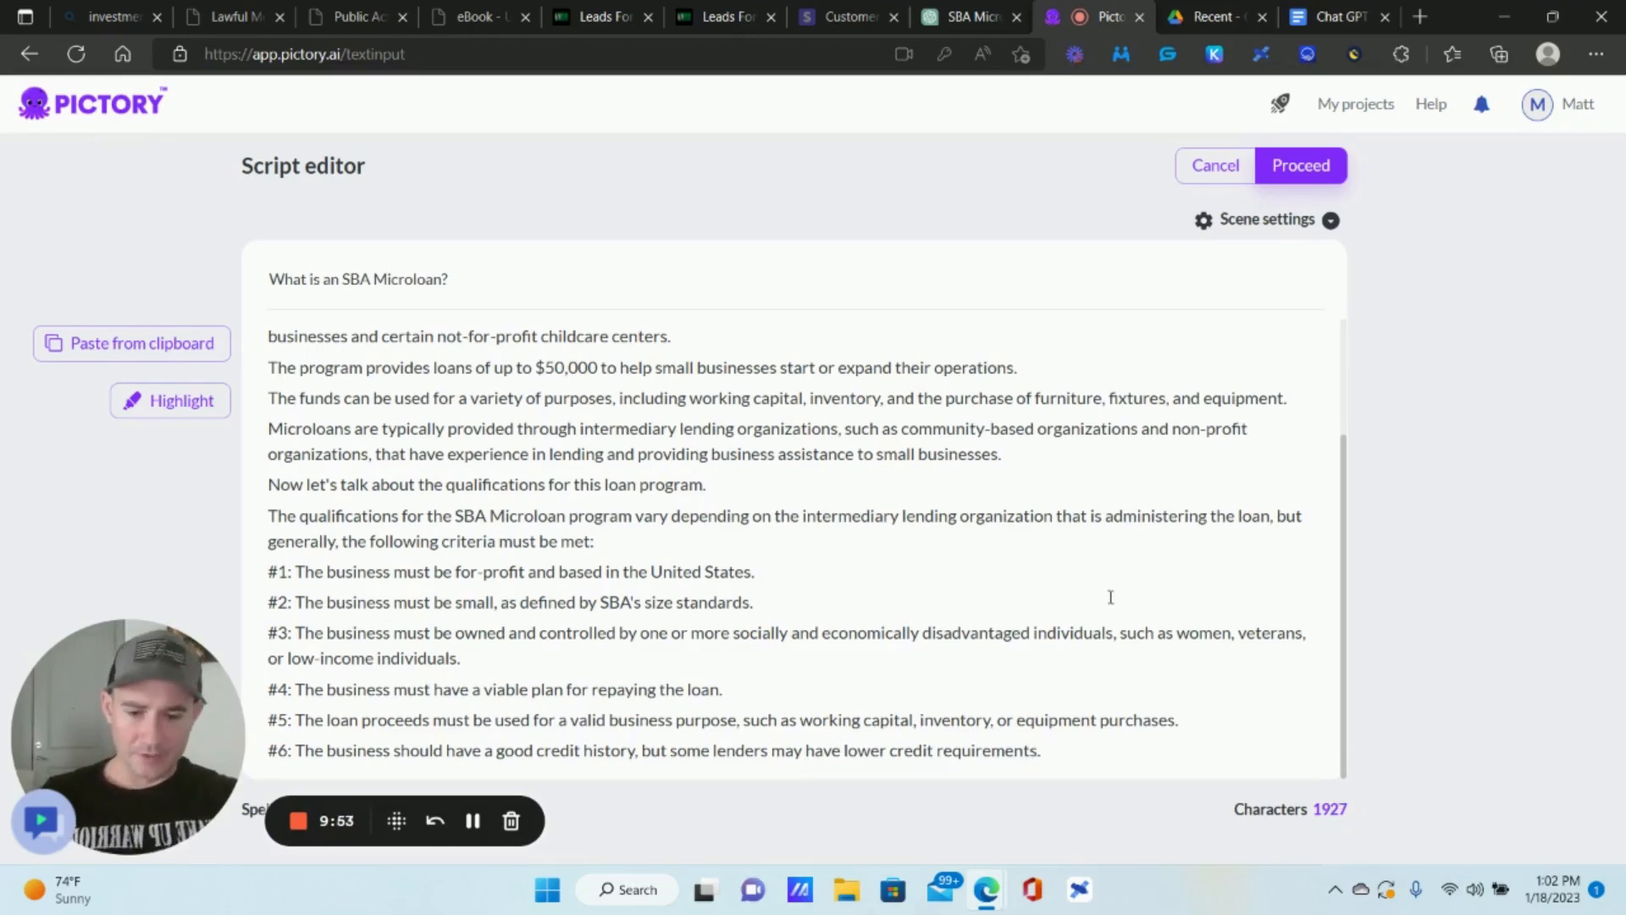
click(1086, 744)
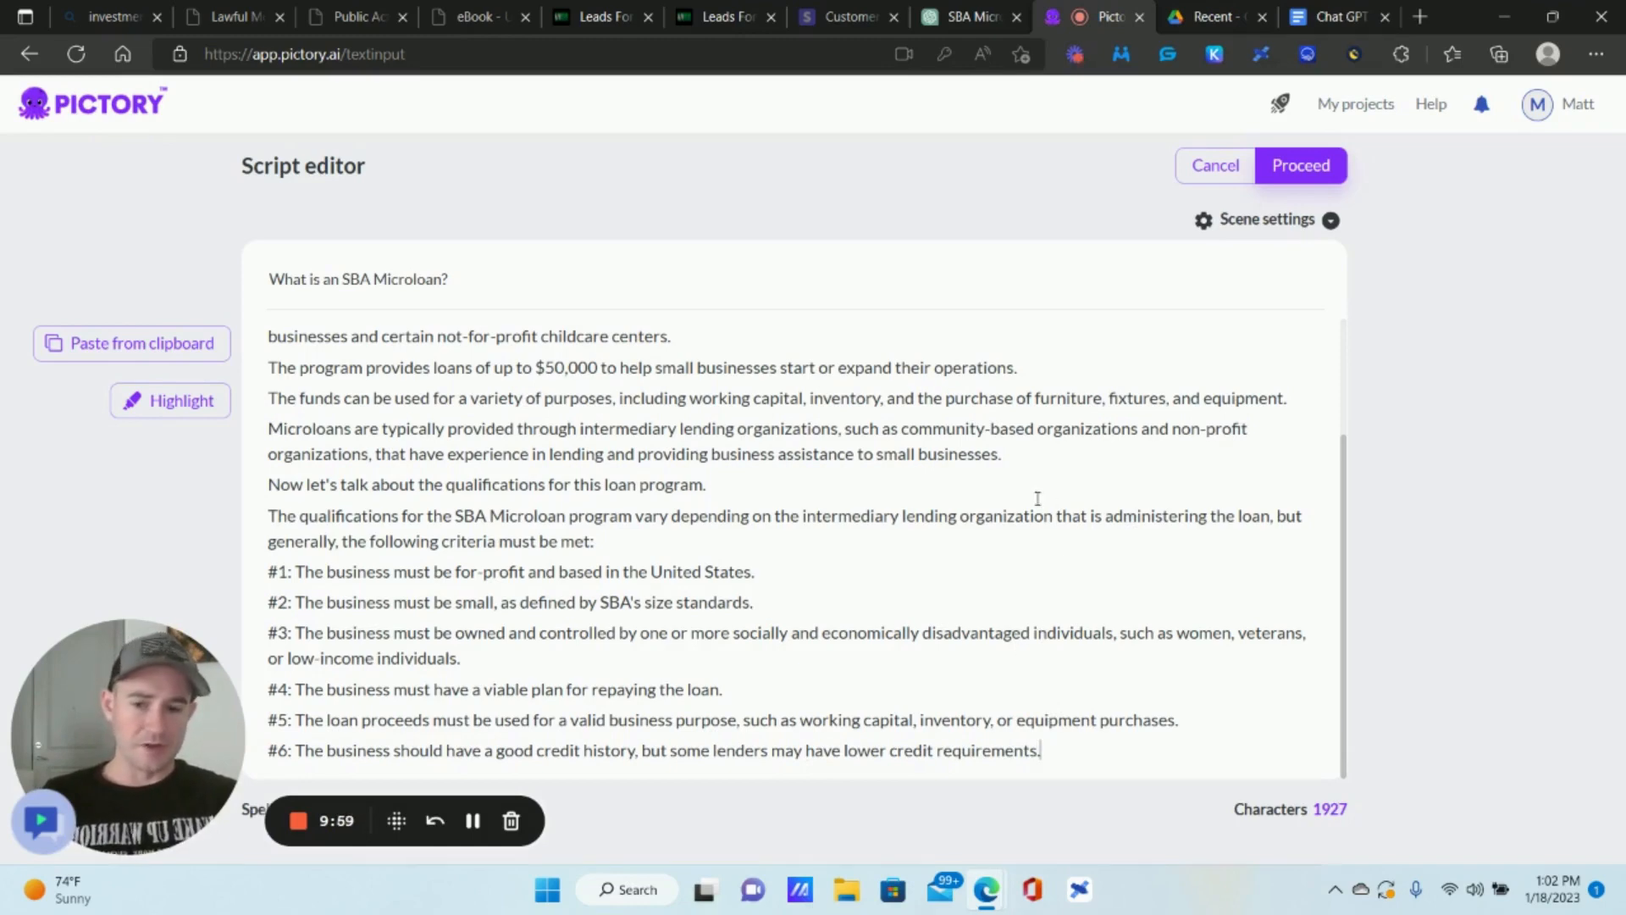
Copy ChatGPT's closing note on intermediary lenders' additional requirements to the end of the Pictory script, splitting it into two paragraphs before "Therefore".
click(962, 13)
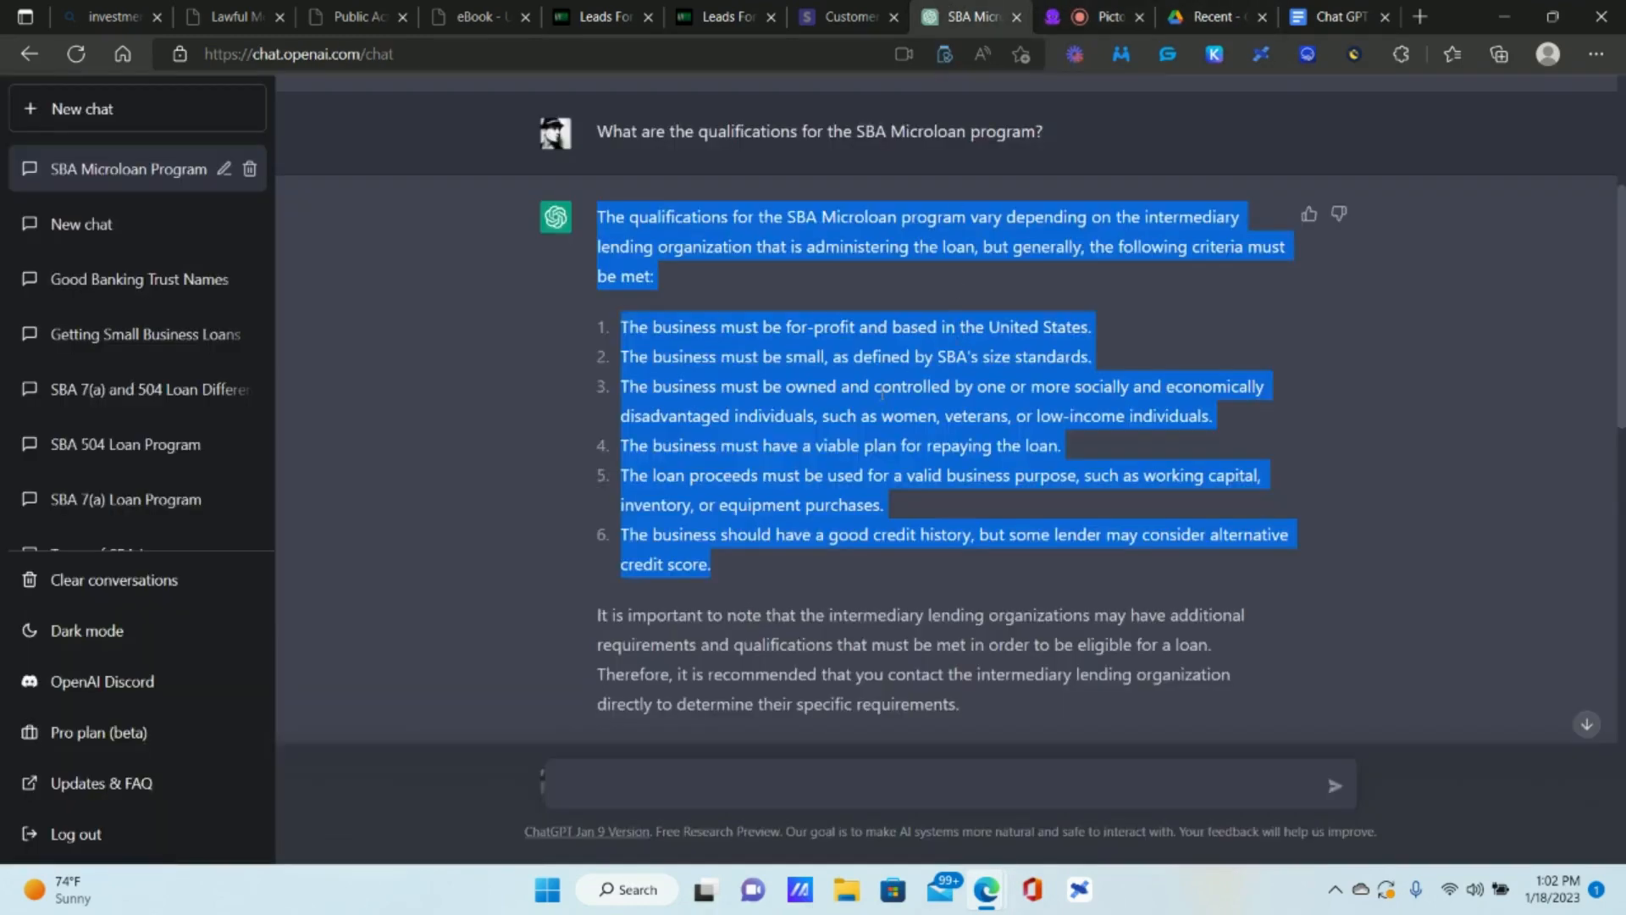
scroll(763, 389, down, 5)
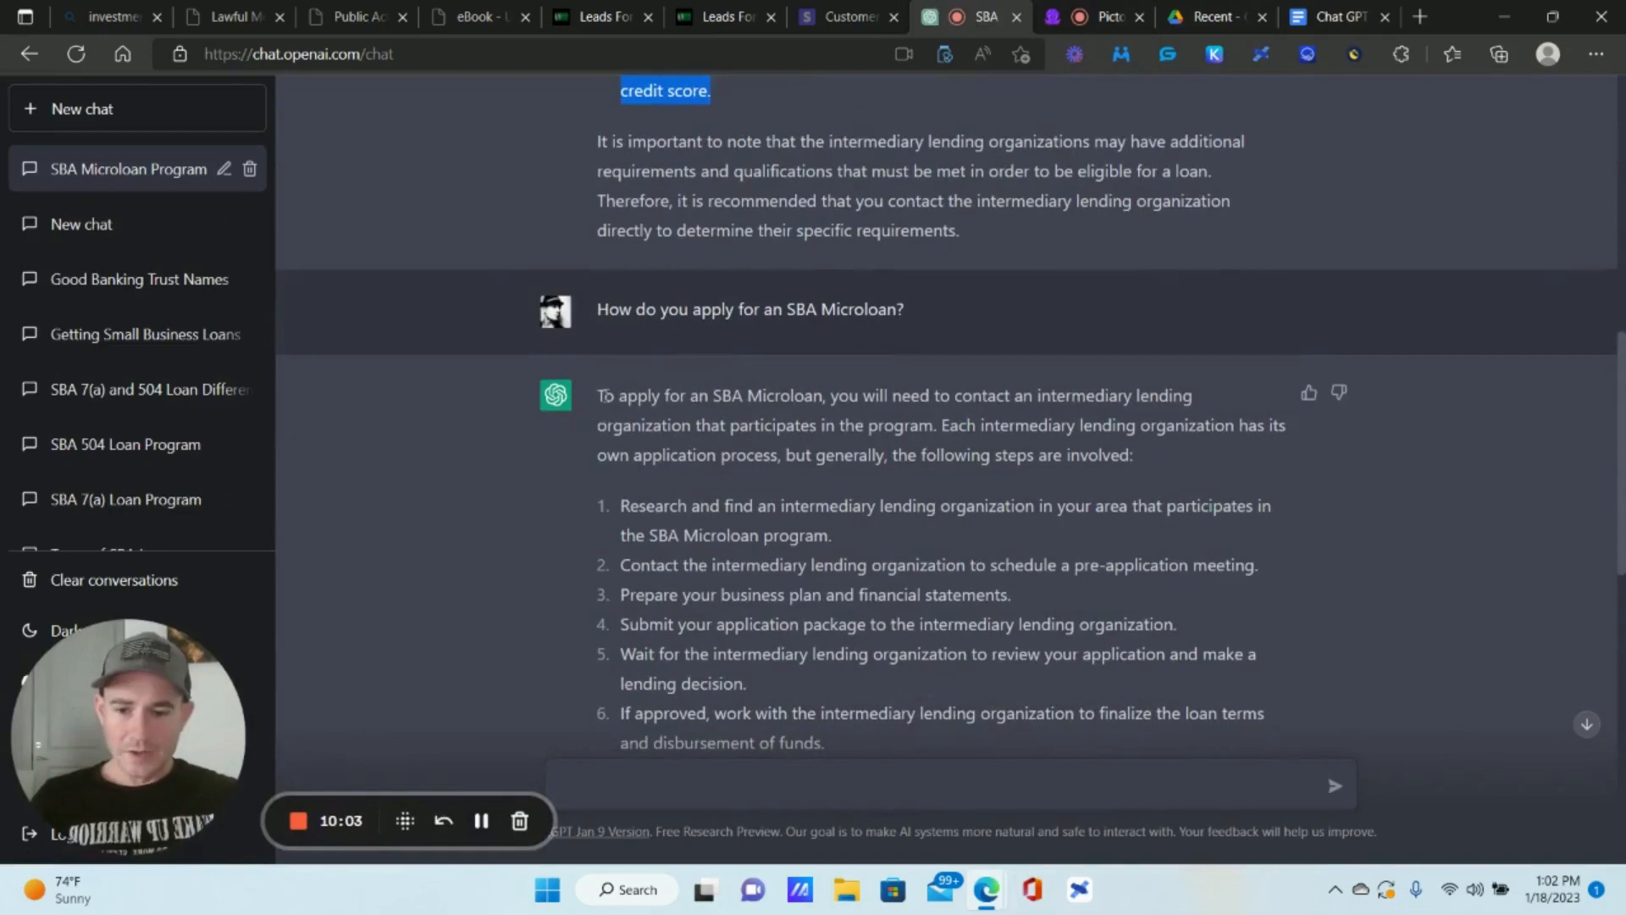
drag(599, 395, 898, 311)
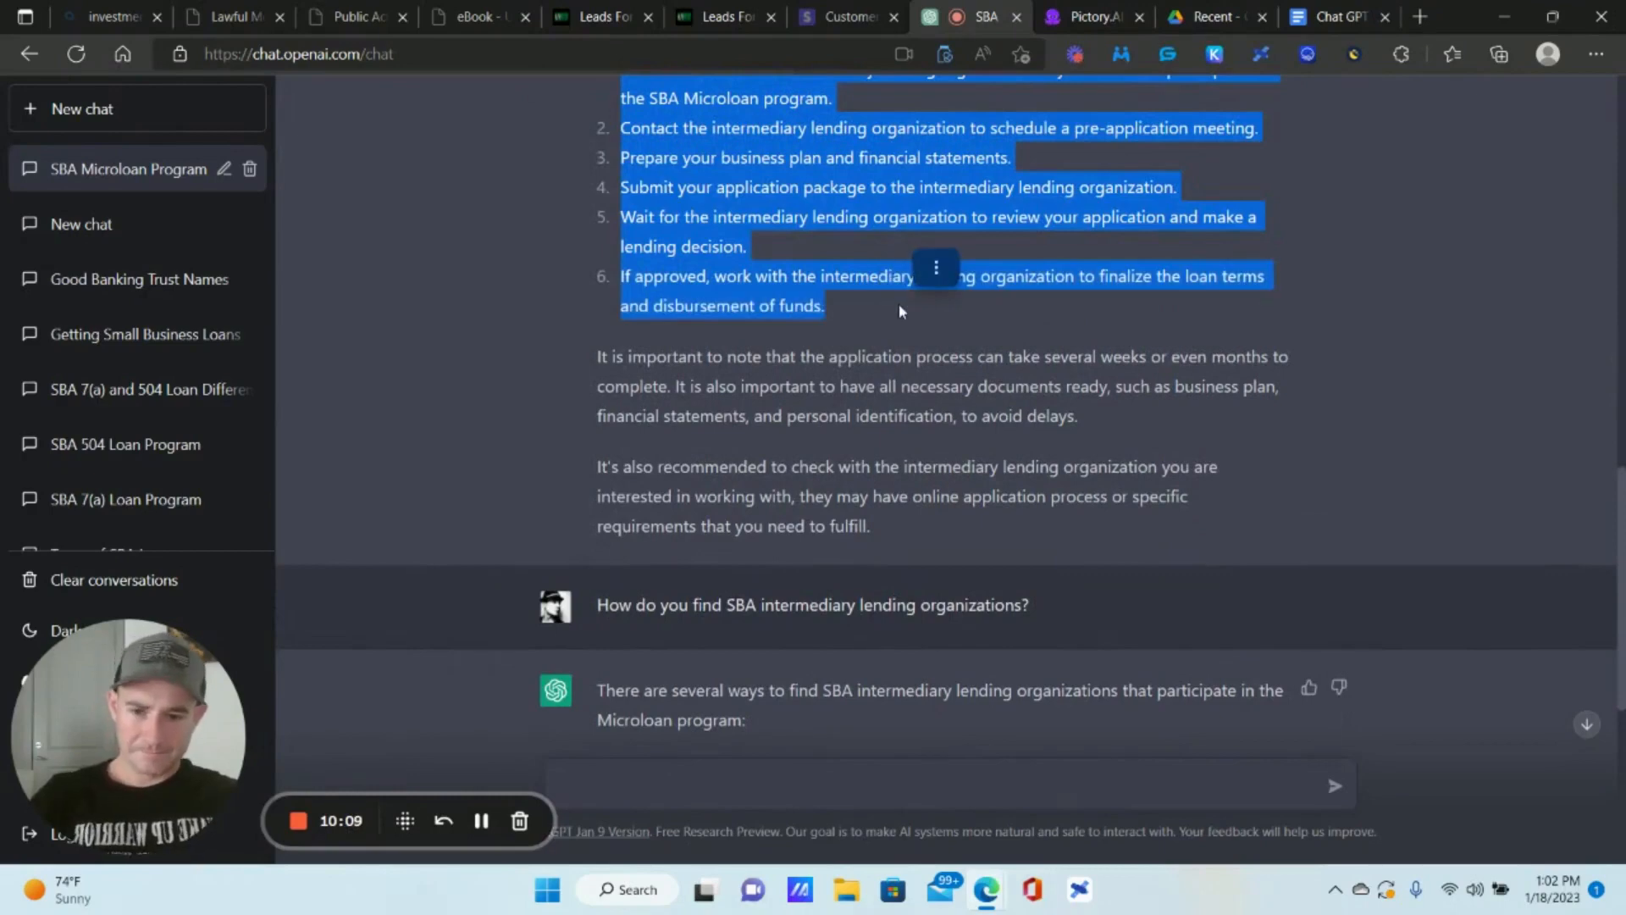
drag(1098, 429, 593, 276)
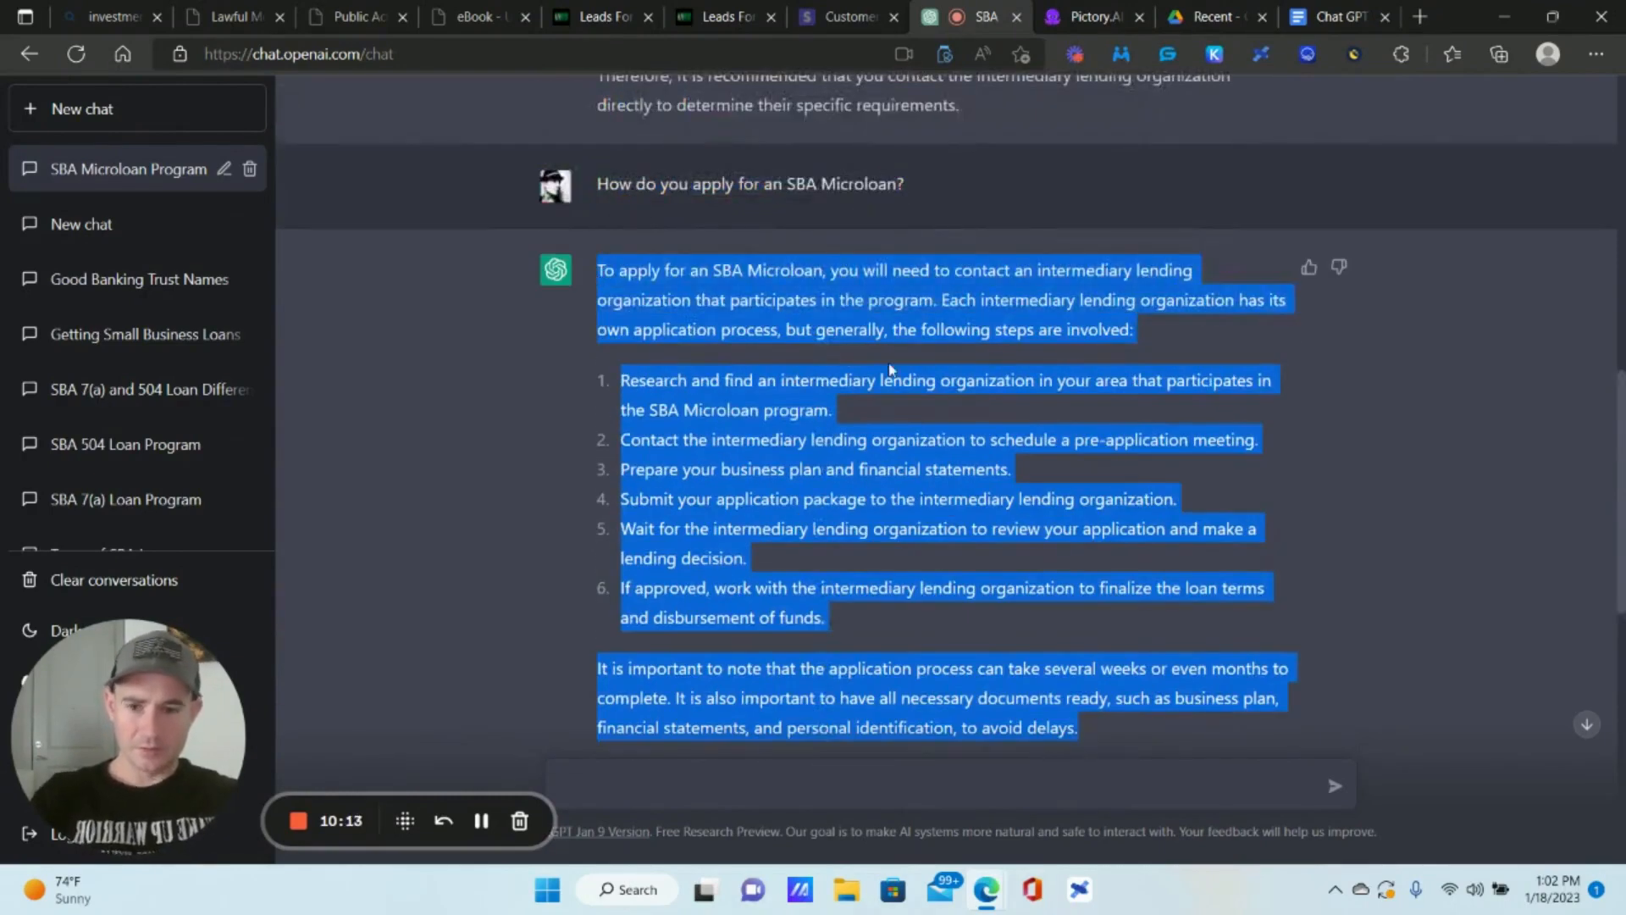
scroll(845, 348, up, 3)
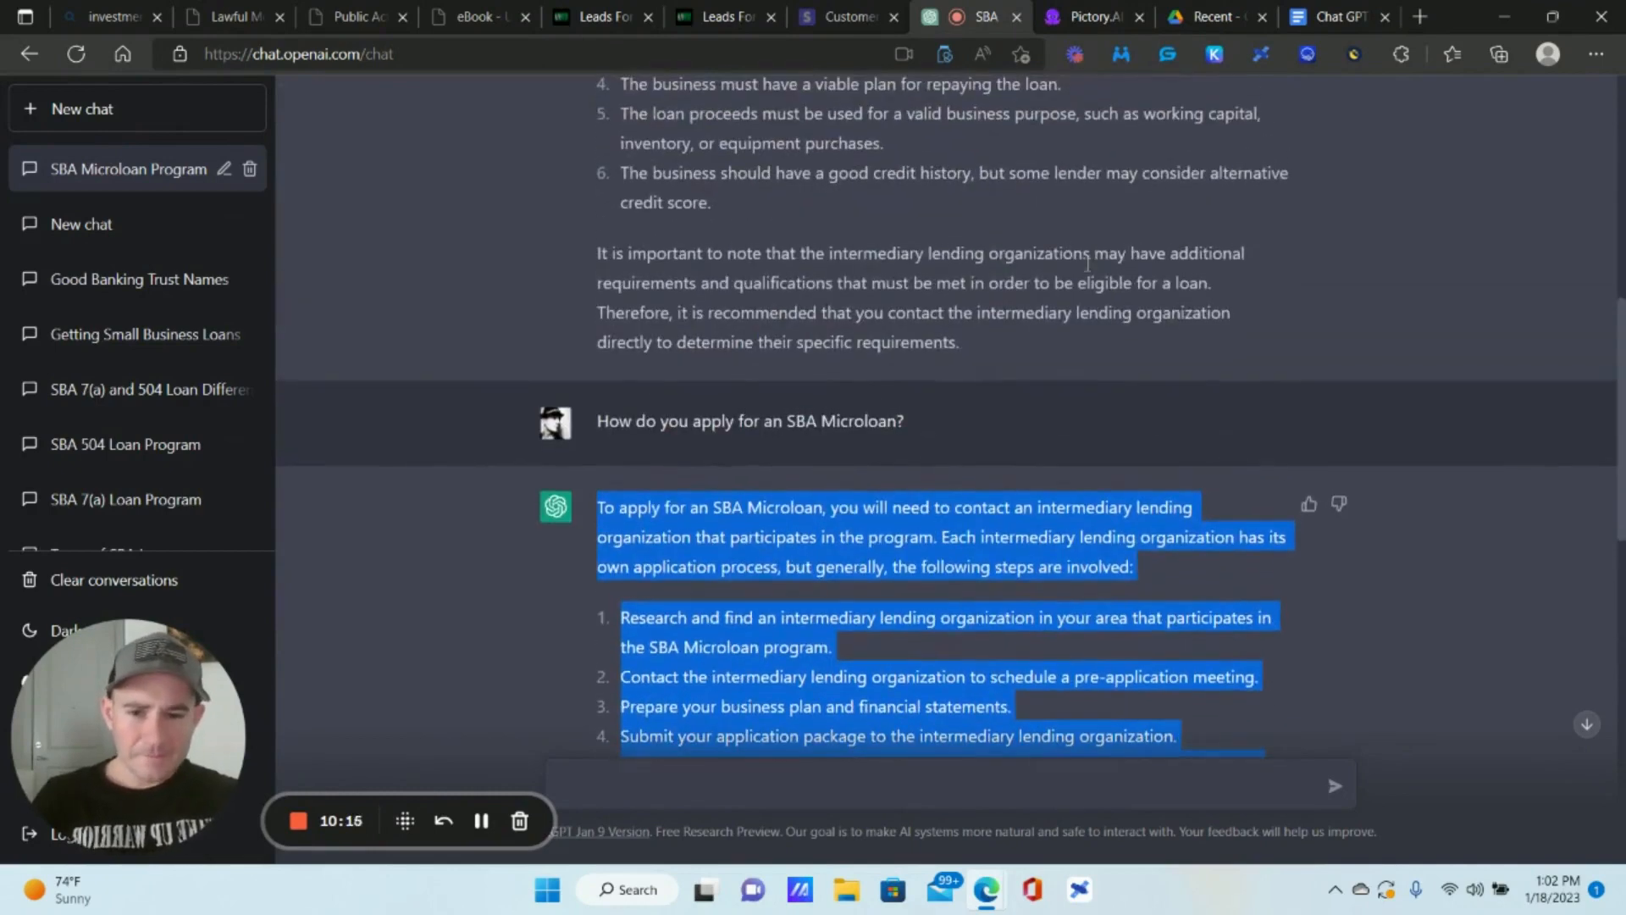
drag(1224, 289, 595, 251)
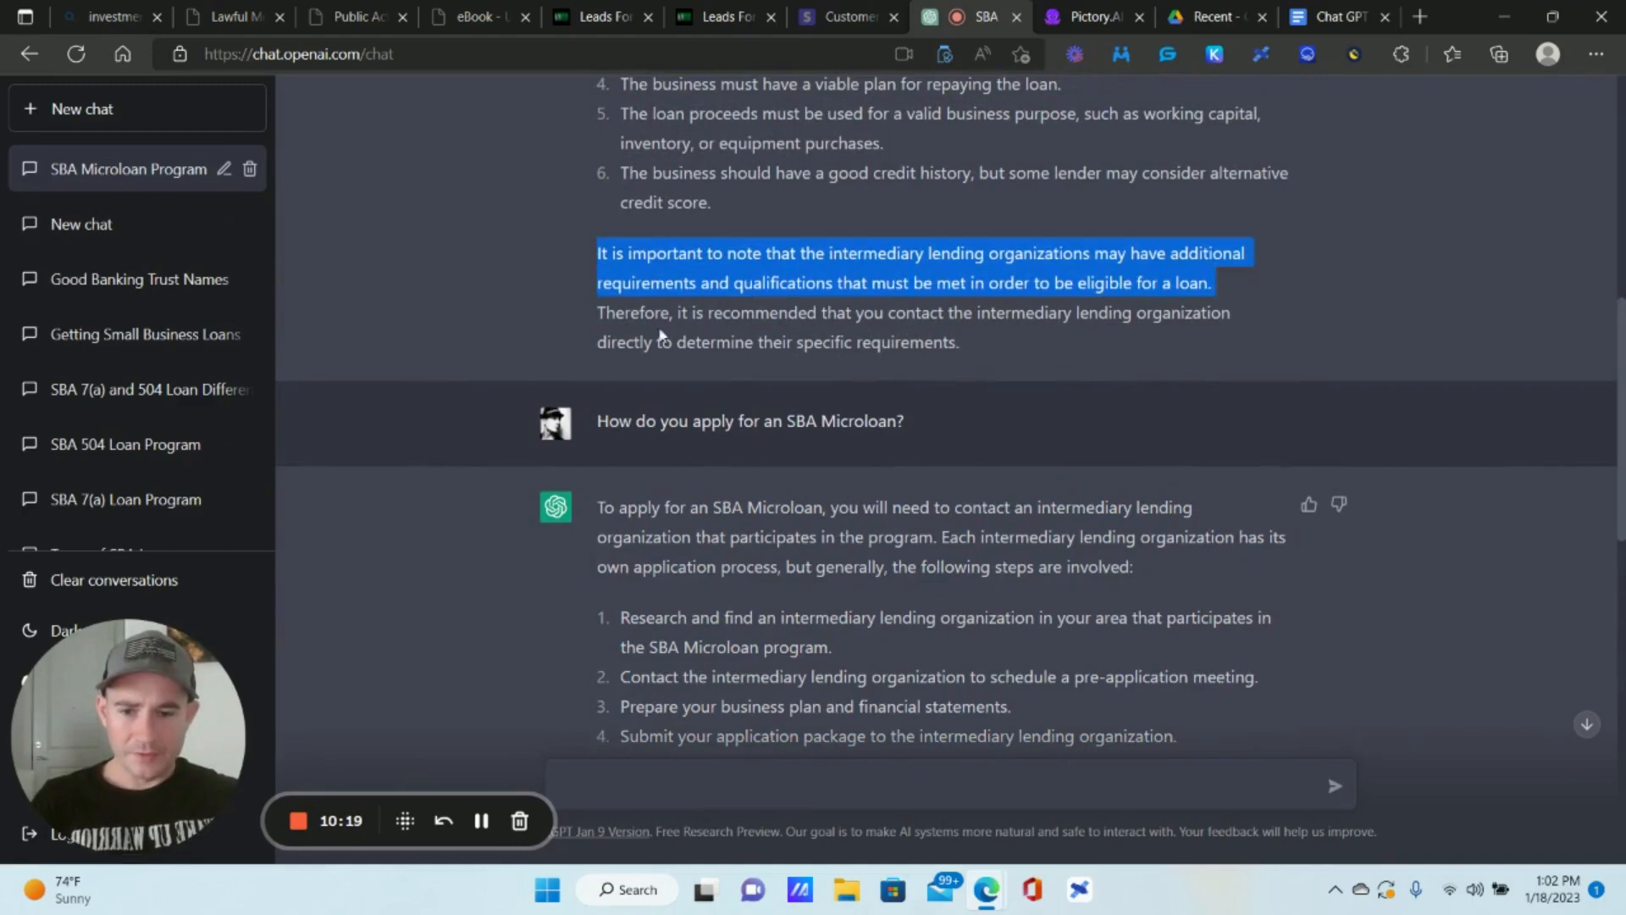
drag(1022, 359, 598, 264)
key(ctrl+c)
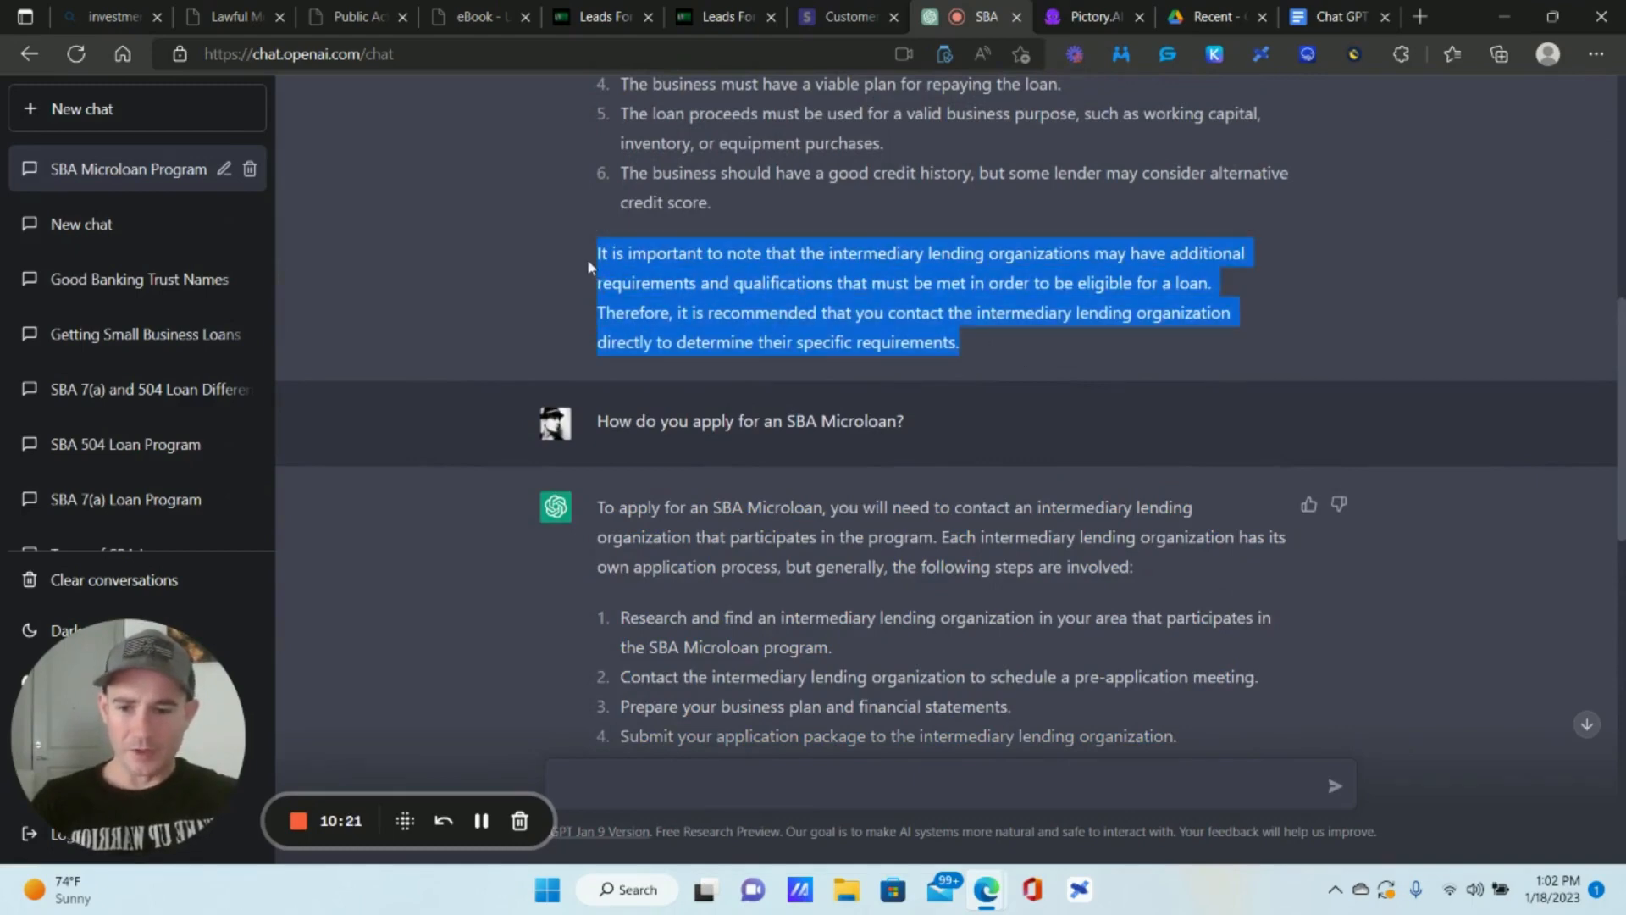
click(1089, 16)
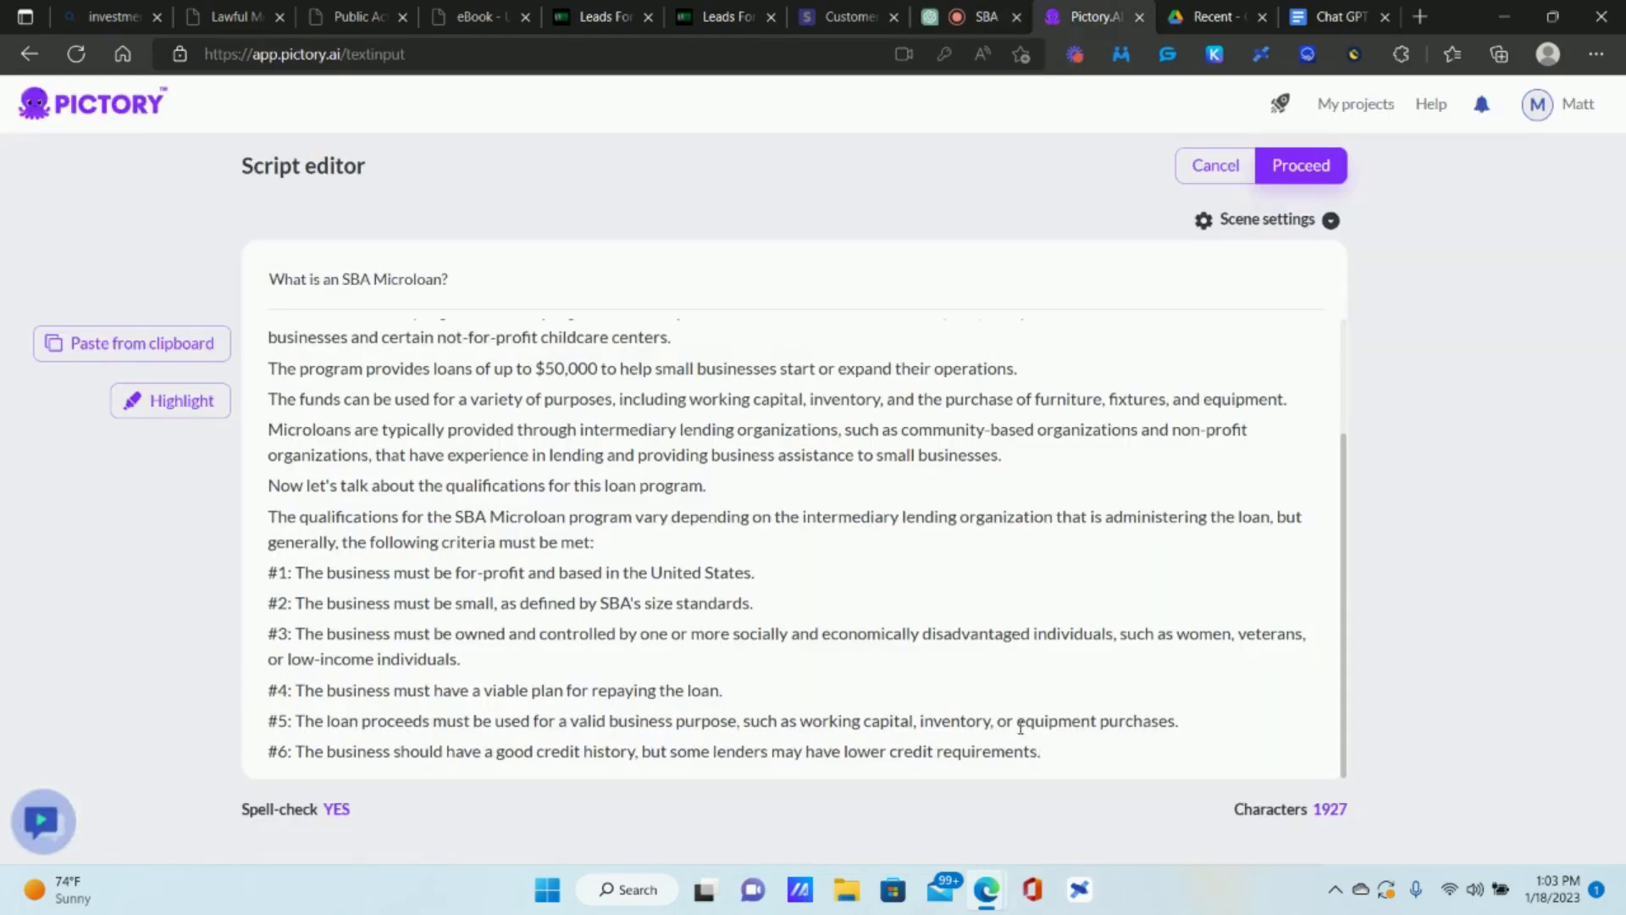
click(1091, 752)
key(ctrl+v)
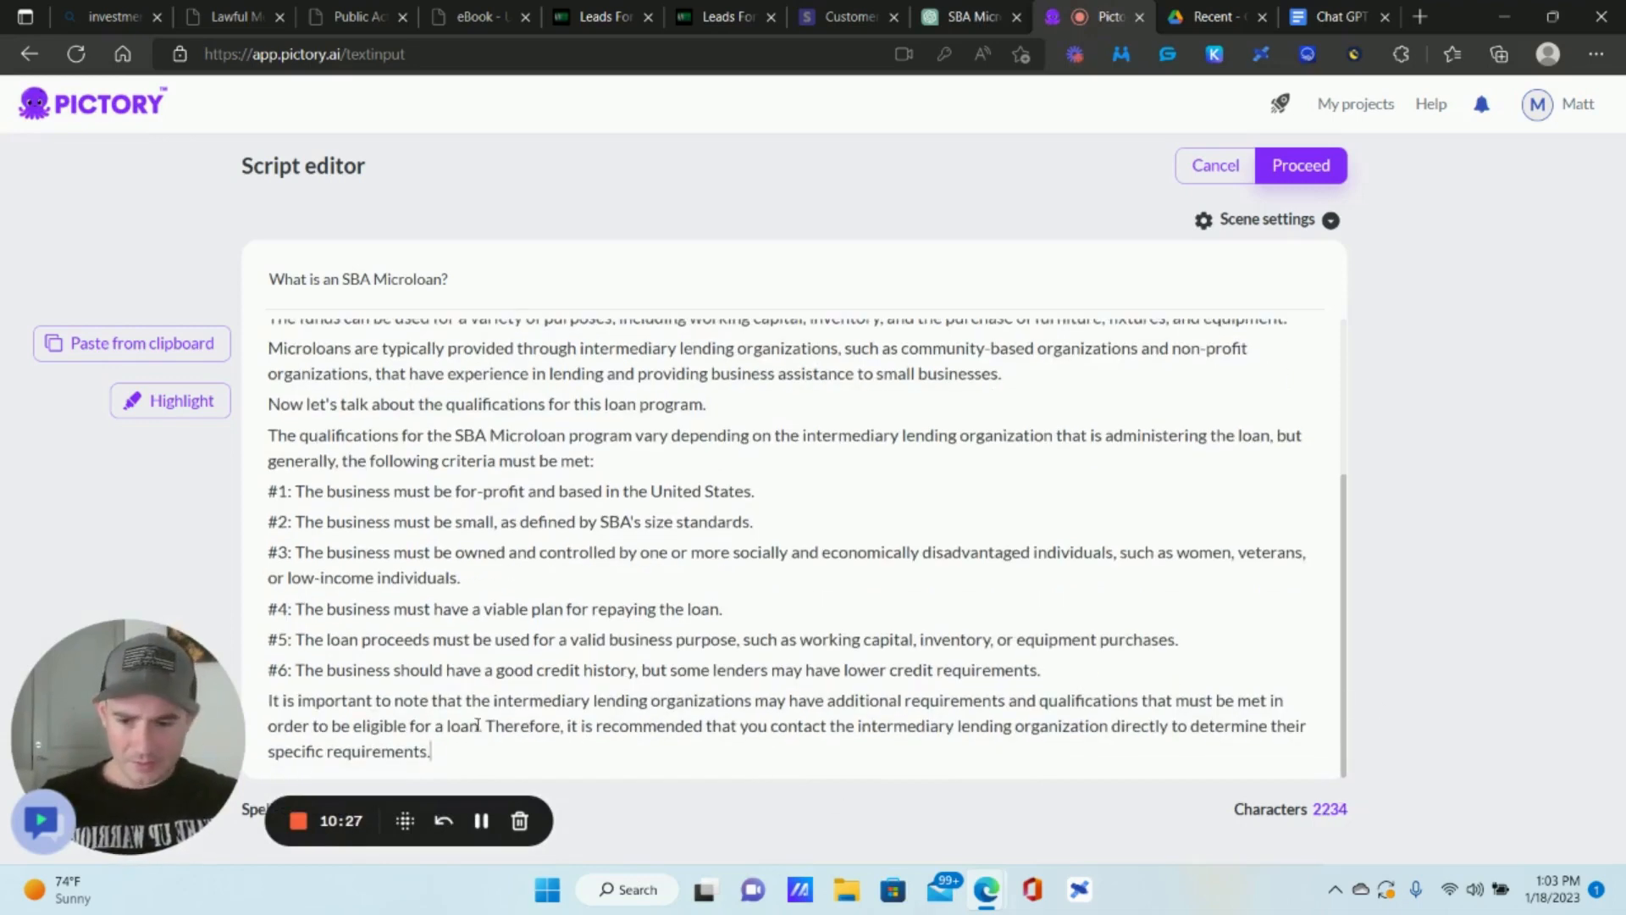
key(Return)
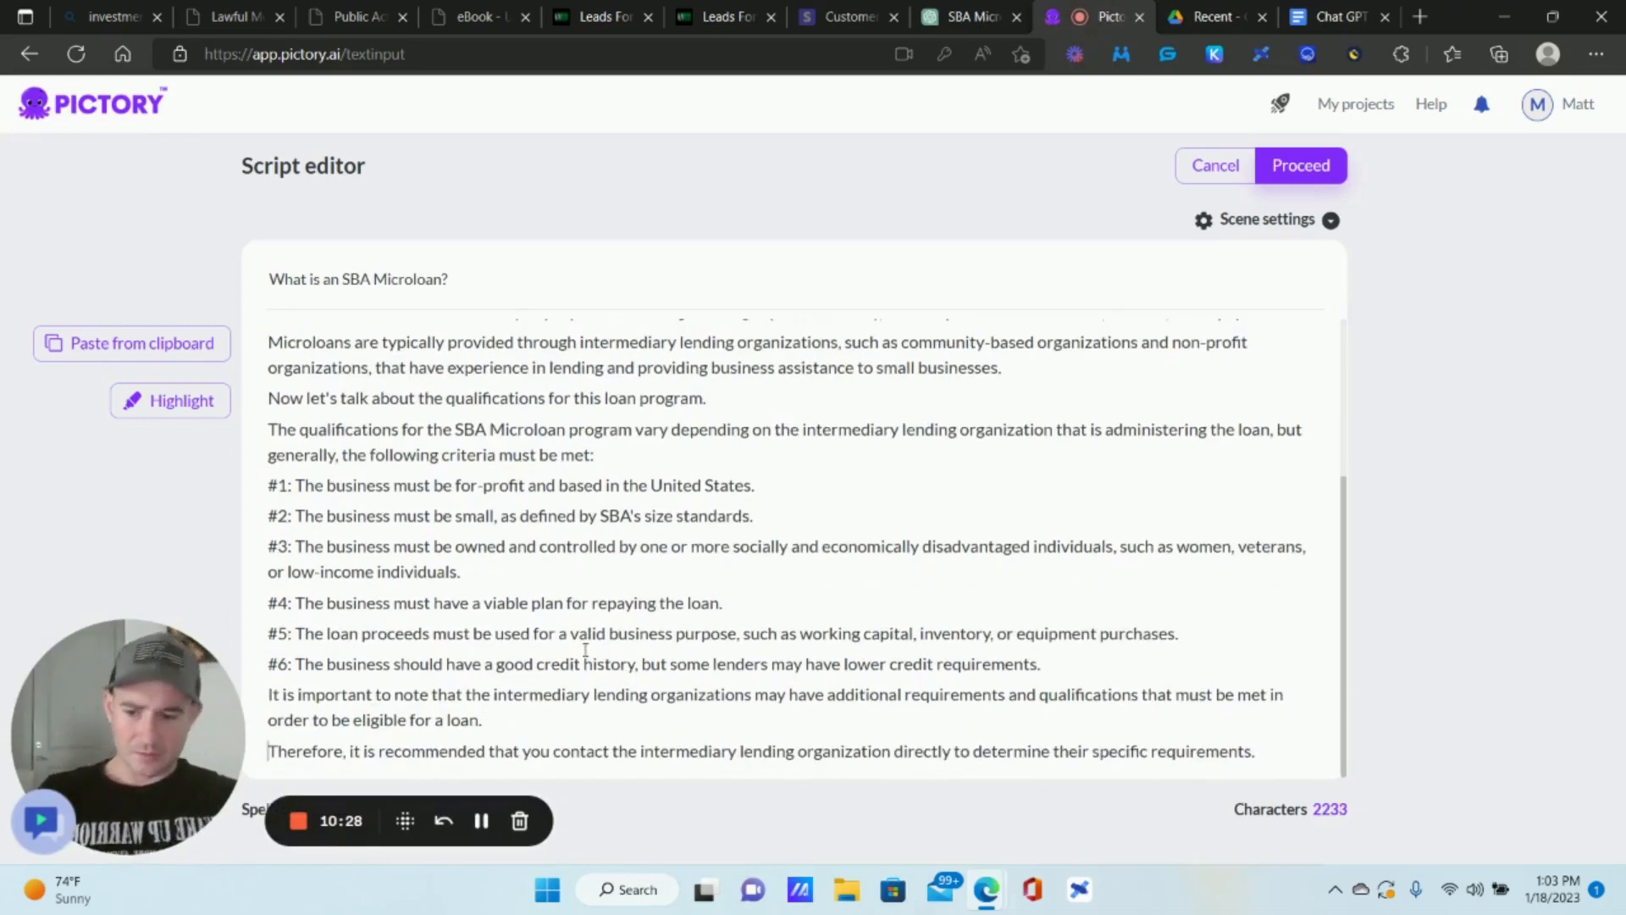
Add the transition line "Next, let's talk about how to apply for an SBA Microloan." at the end of the script.
click(1284, 761)
key(Return)
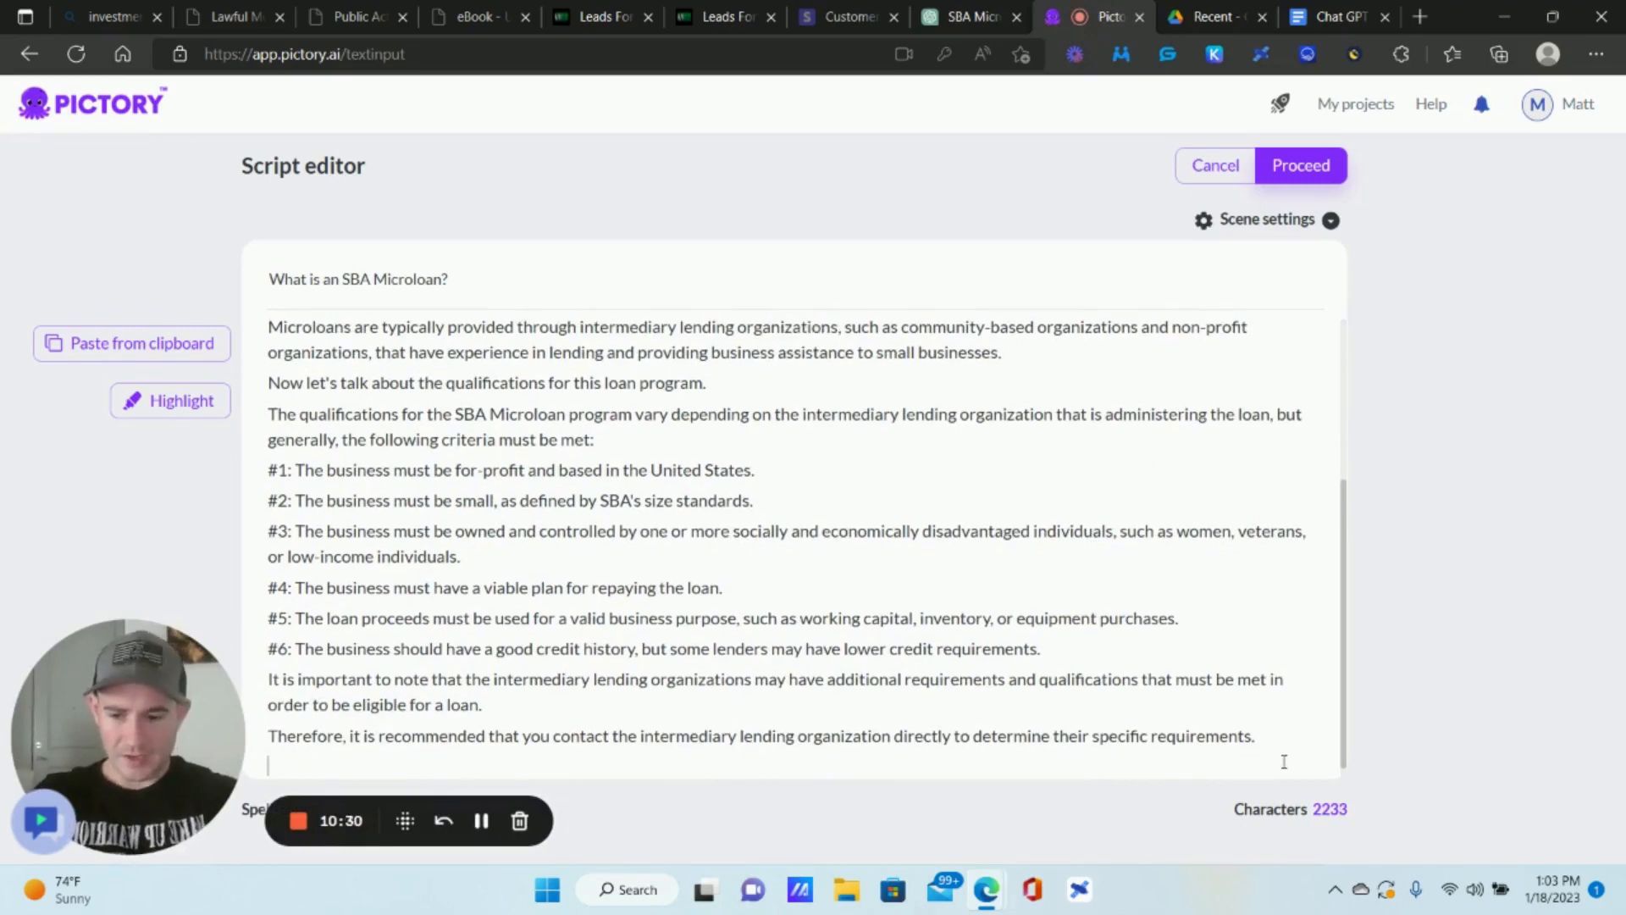
text(Next, let's ta)
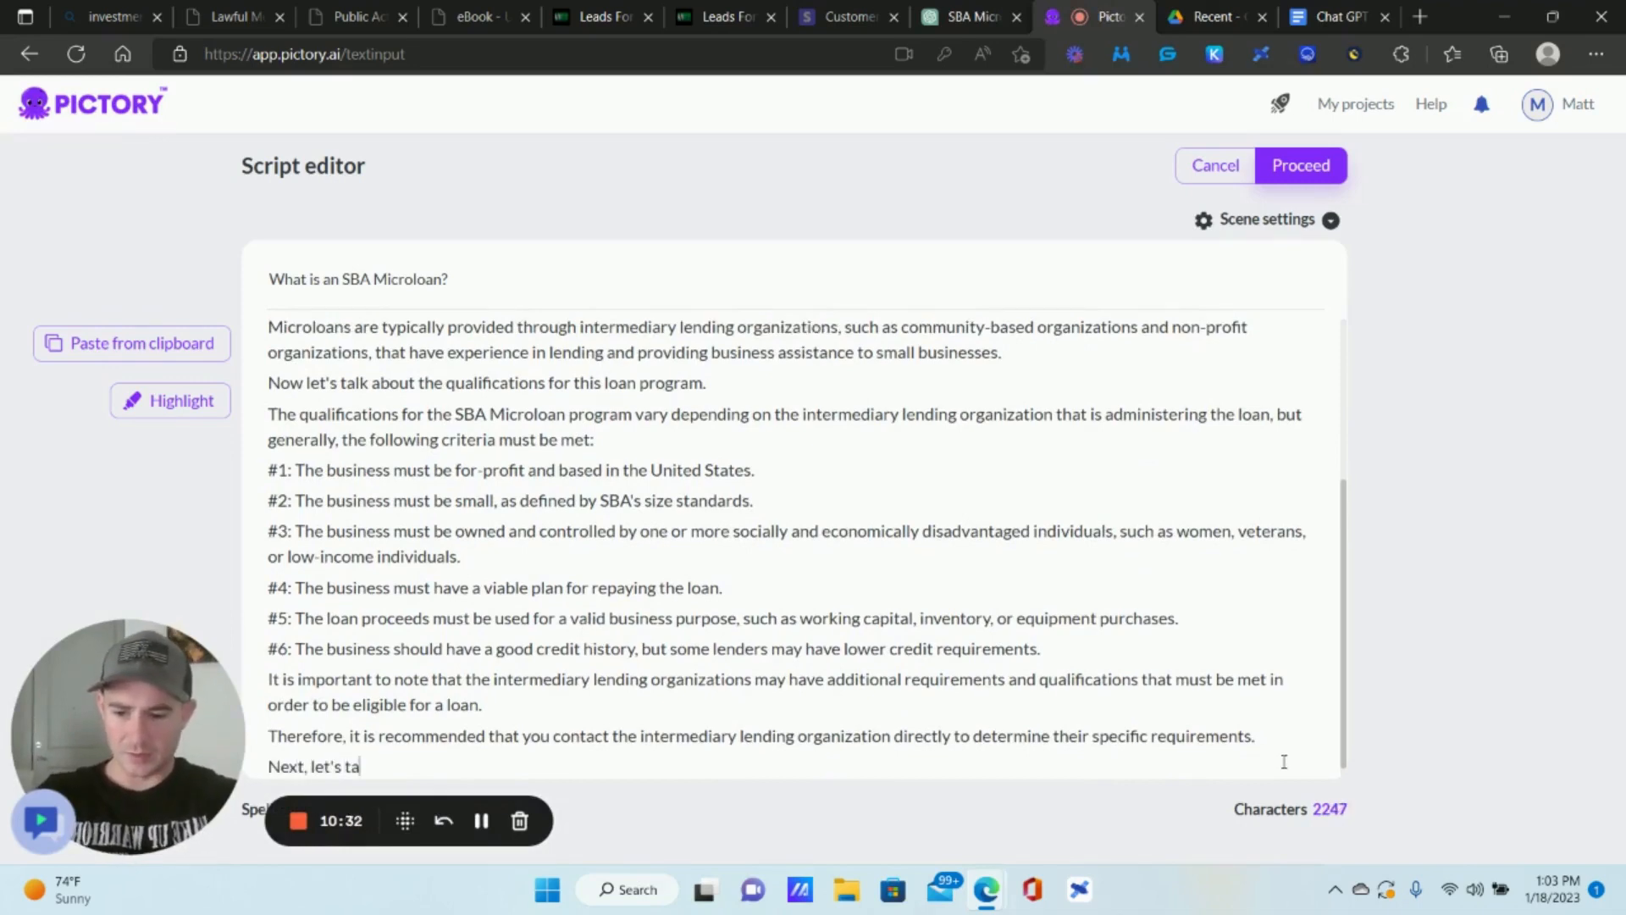
text(lk about)
click(974, 16)
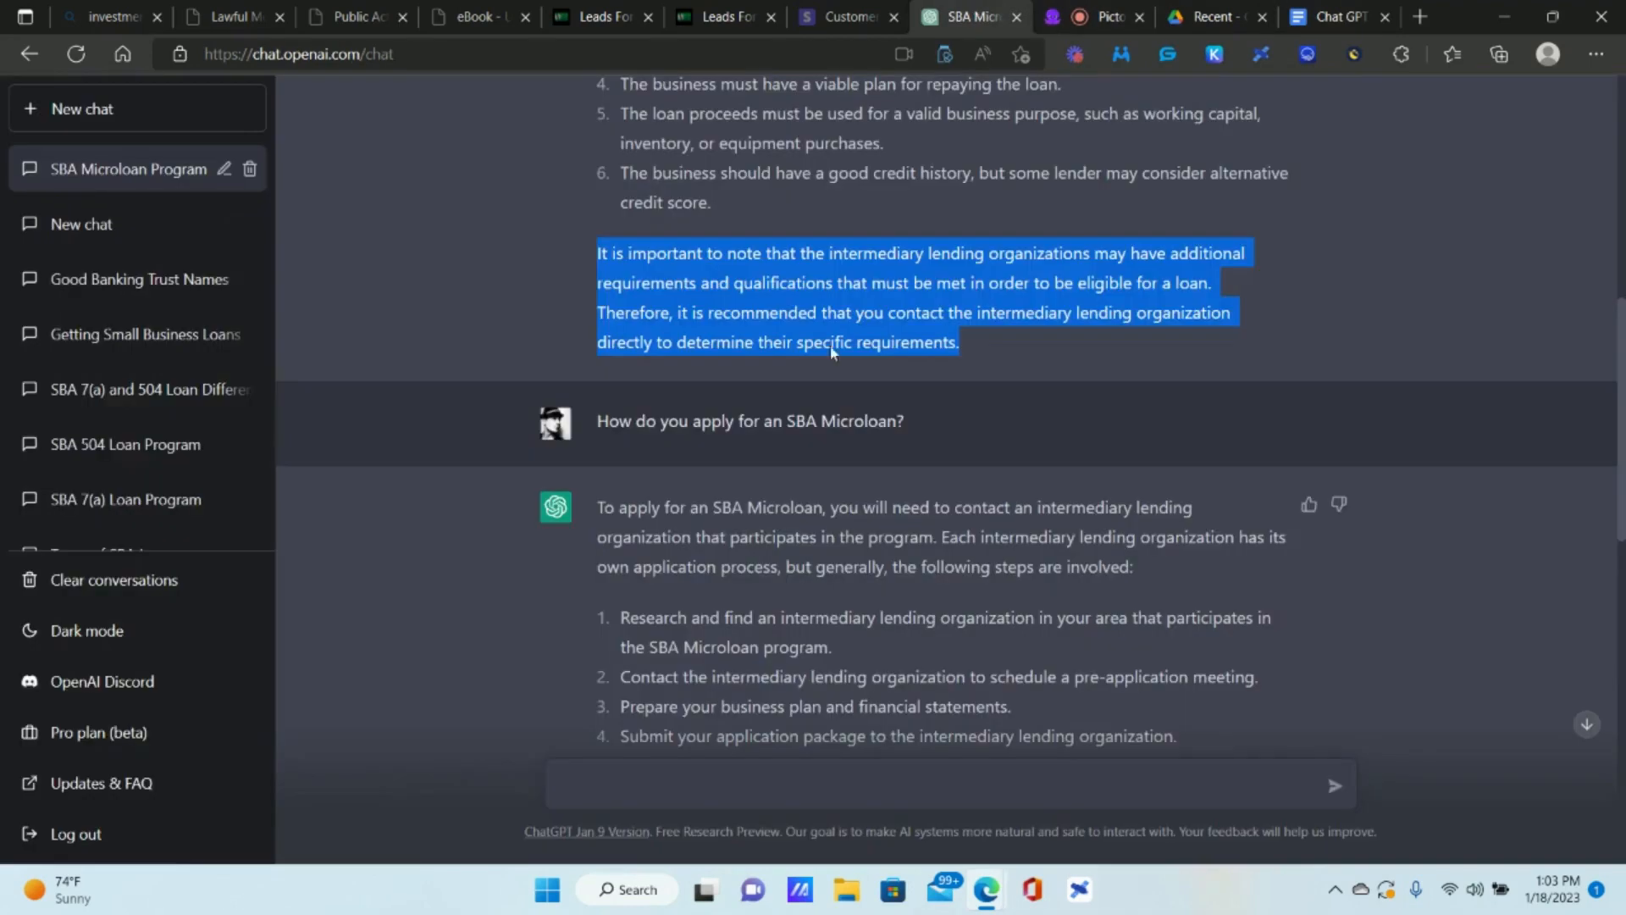
scroll(773, 438, up, 1)
click(1101, 17)
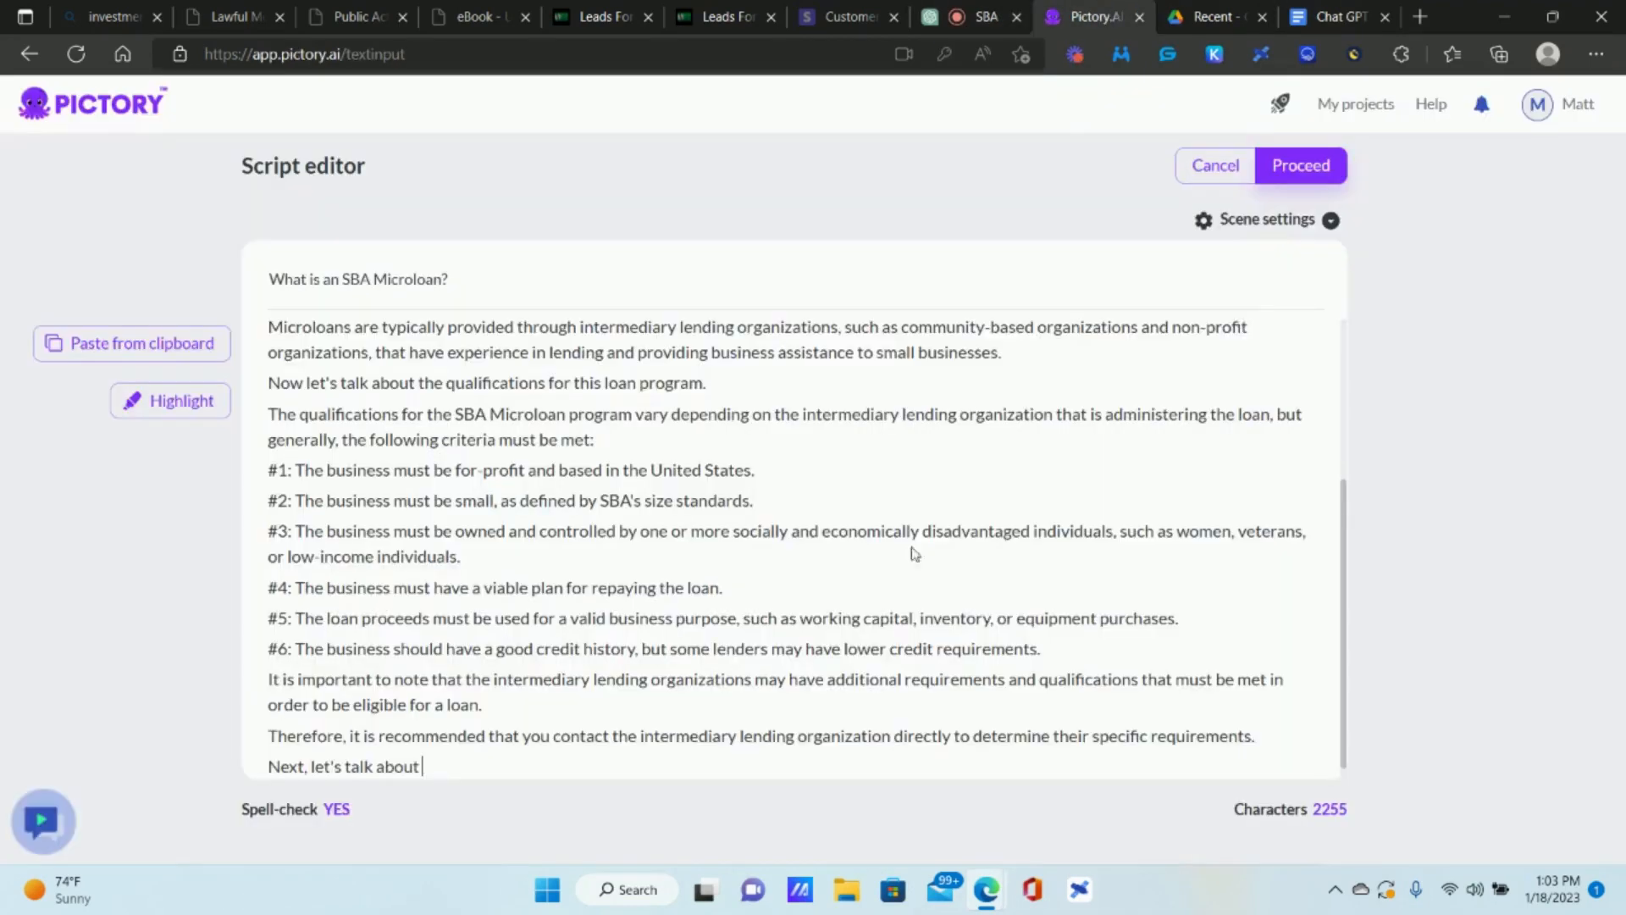
scroll(910, 551, down, 1)
text(h)
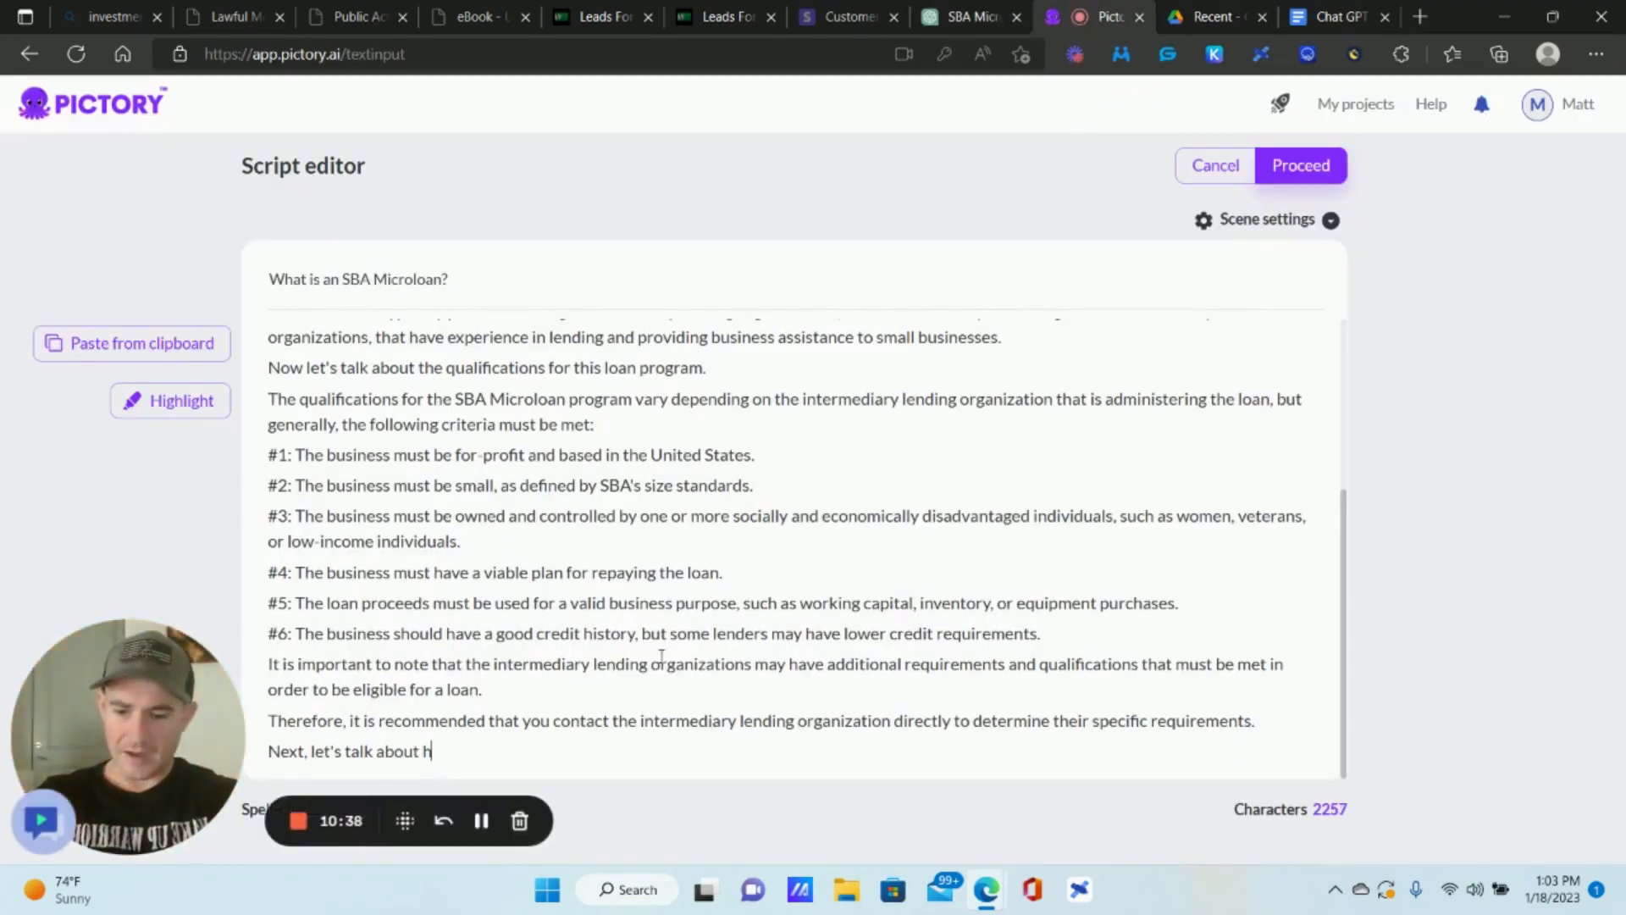
text(ow to apply)
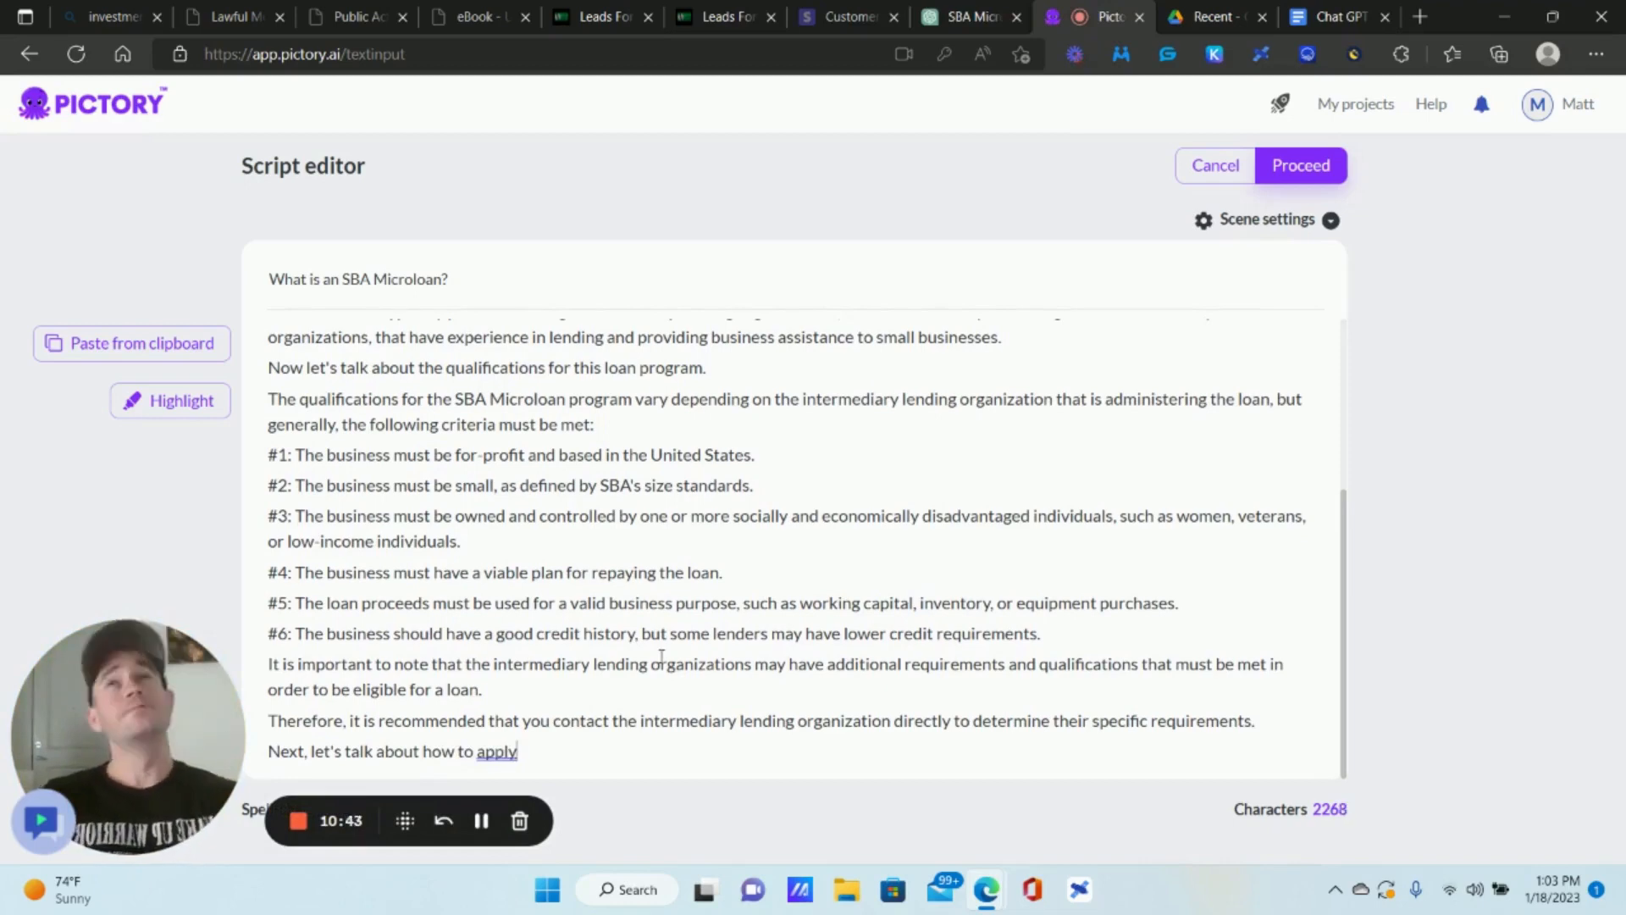
text( for)
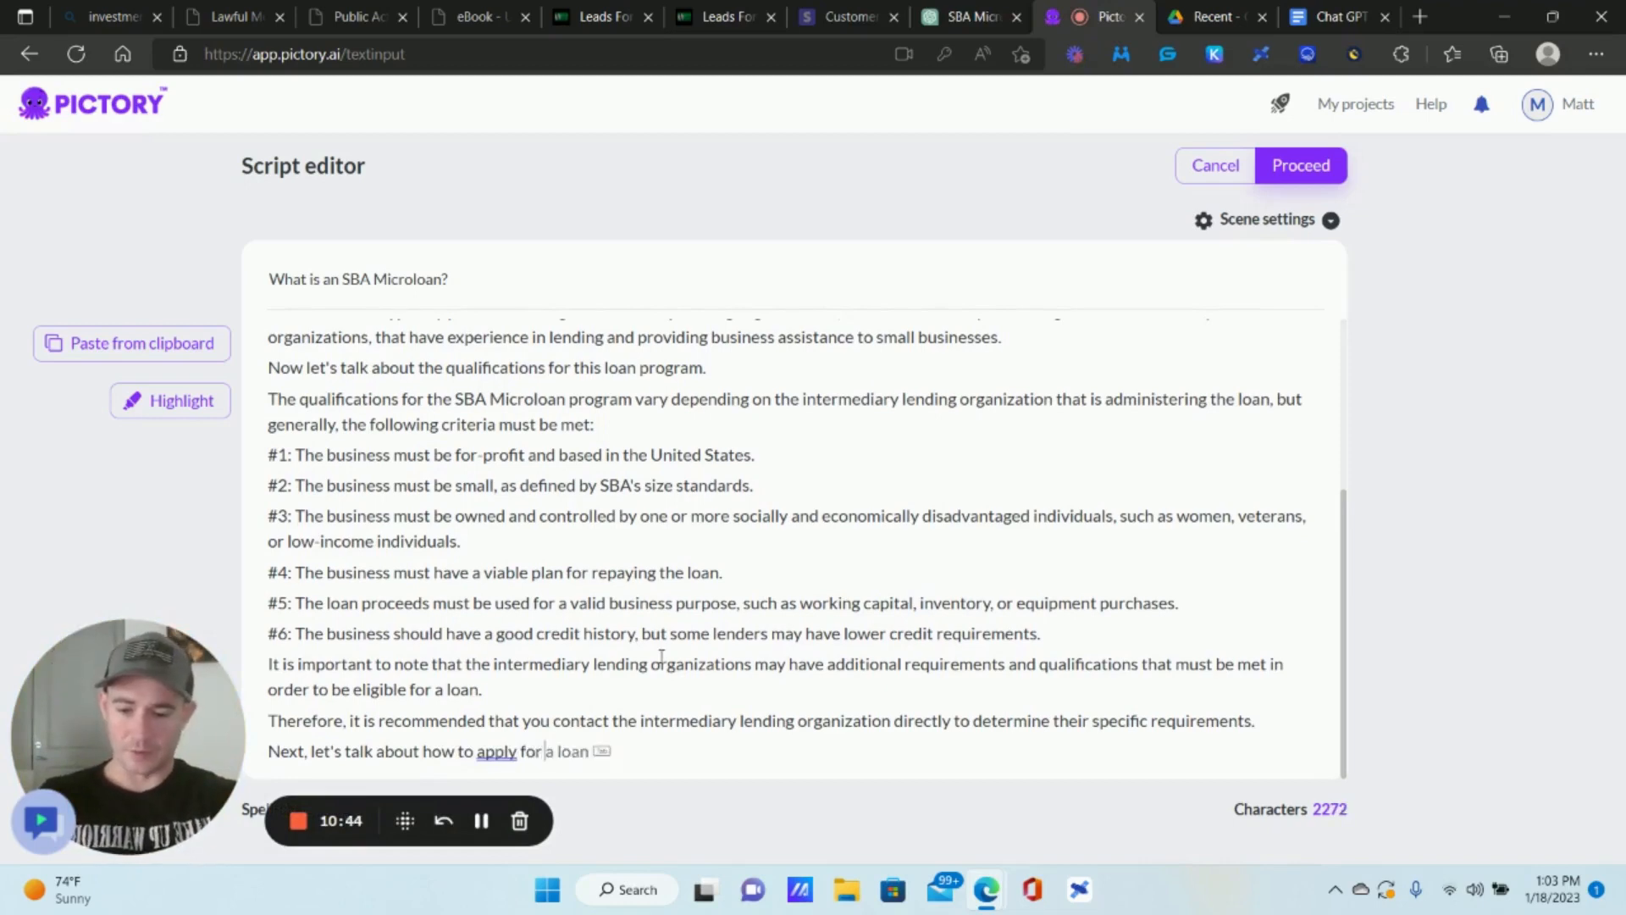
text( an SBA Mi)
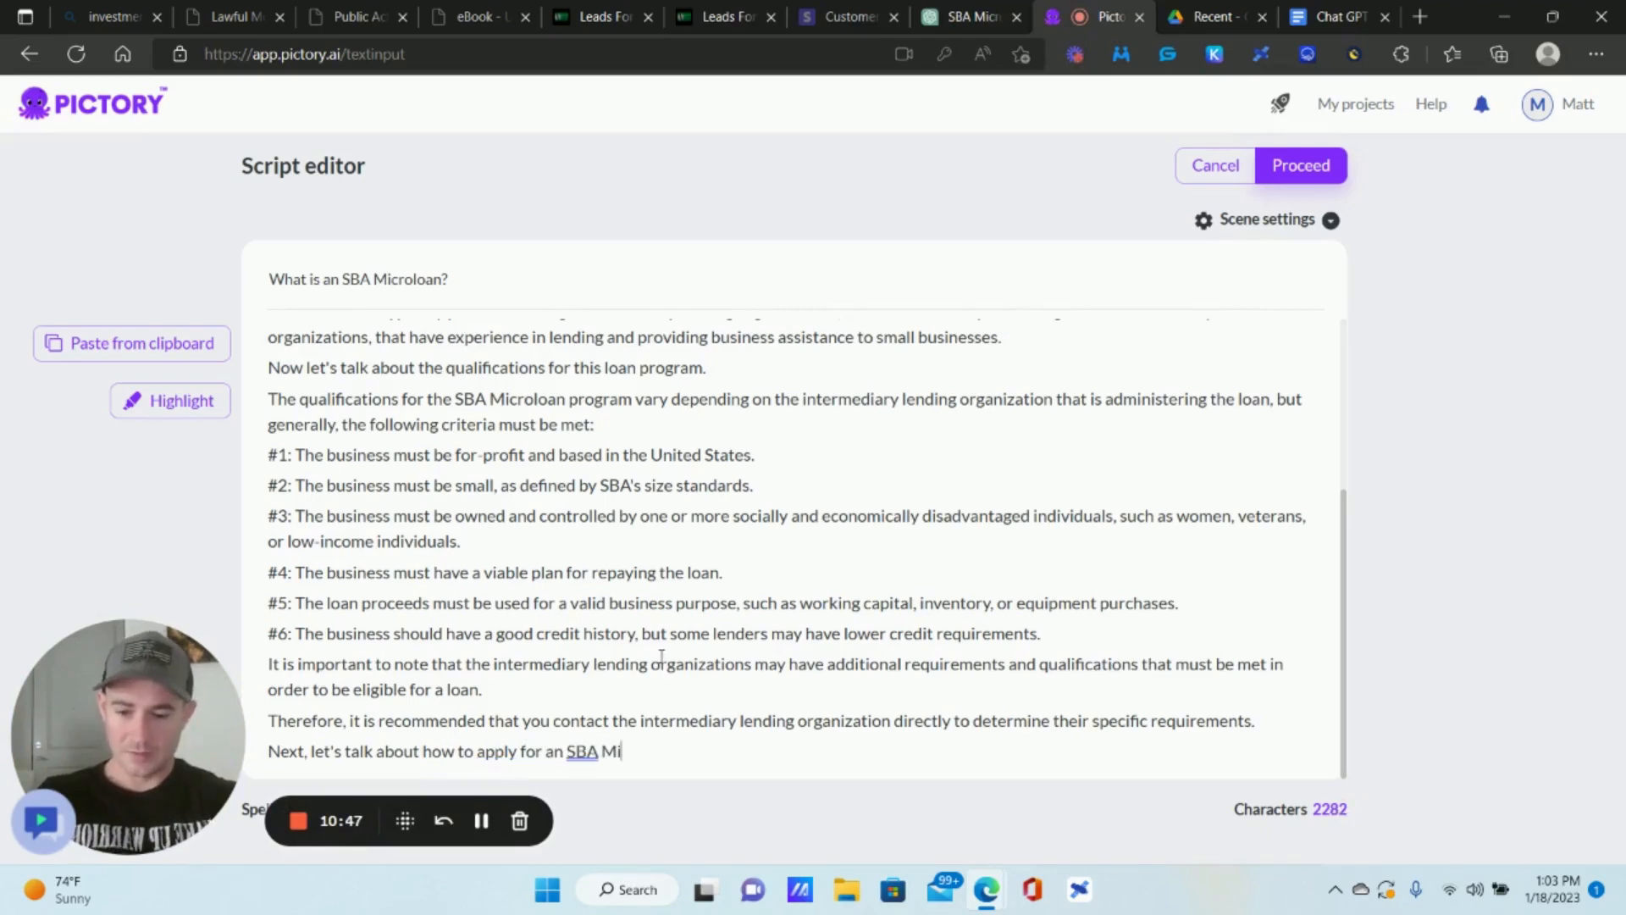
text(croloan.)
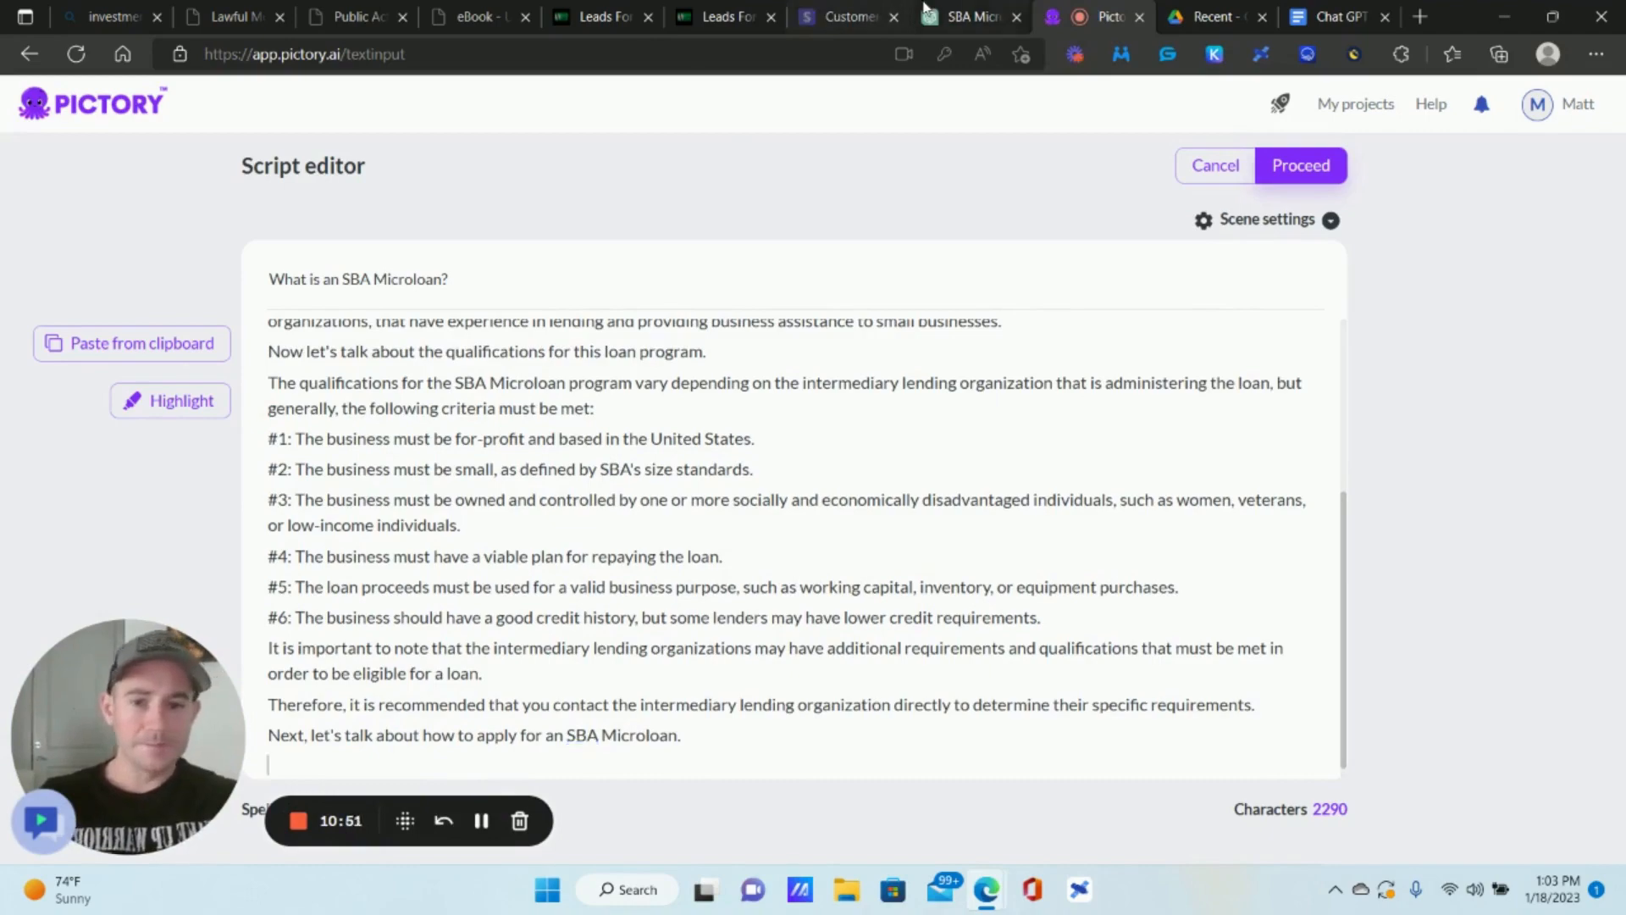
Copy the introductory paragraph of ChatGPT's how-to-apply answer to the end of the Pictory script, splitting it into two paragraphs before "Each".
click(949, 17)
scroll(851, 373, down, 3)
scroll(835, 417, up, 4)
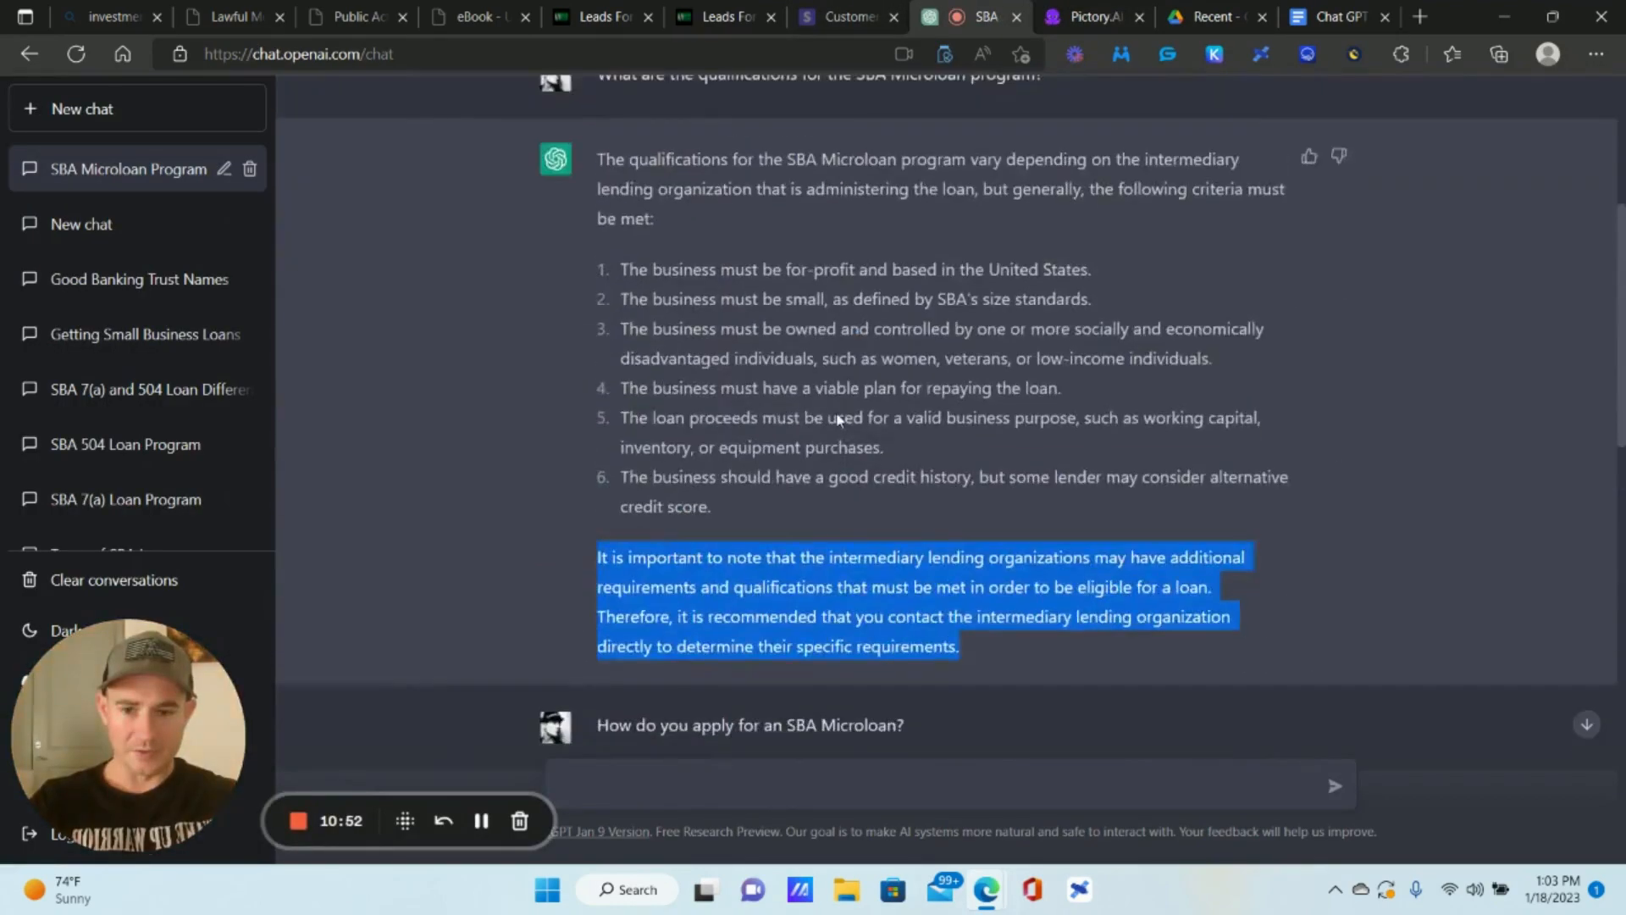
scroll(838, 413, down, 5)
drag(1139, 332, 592, 271)
key(ctrl+c)
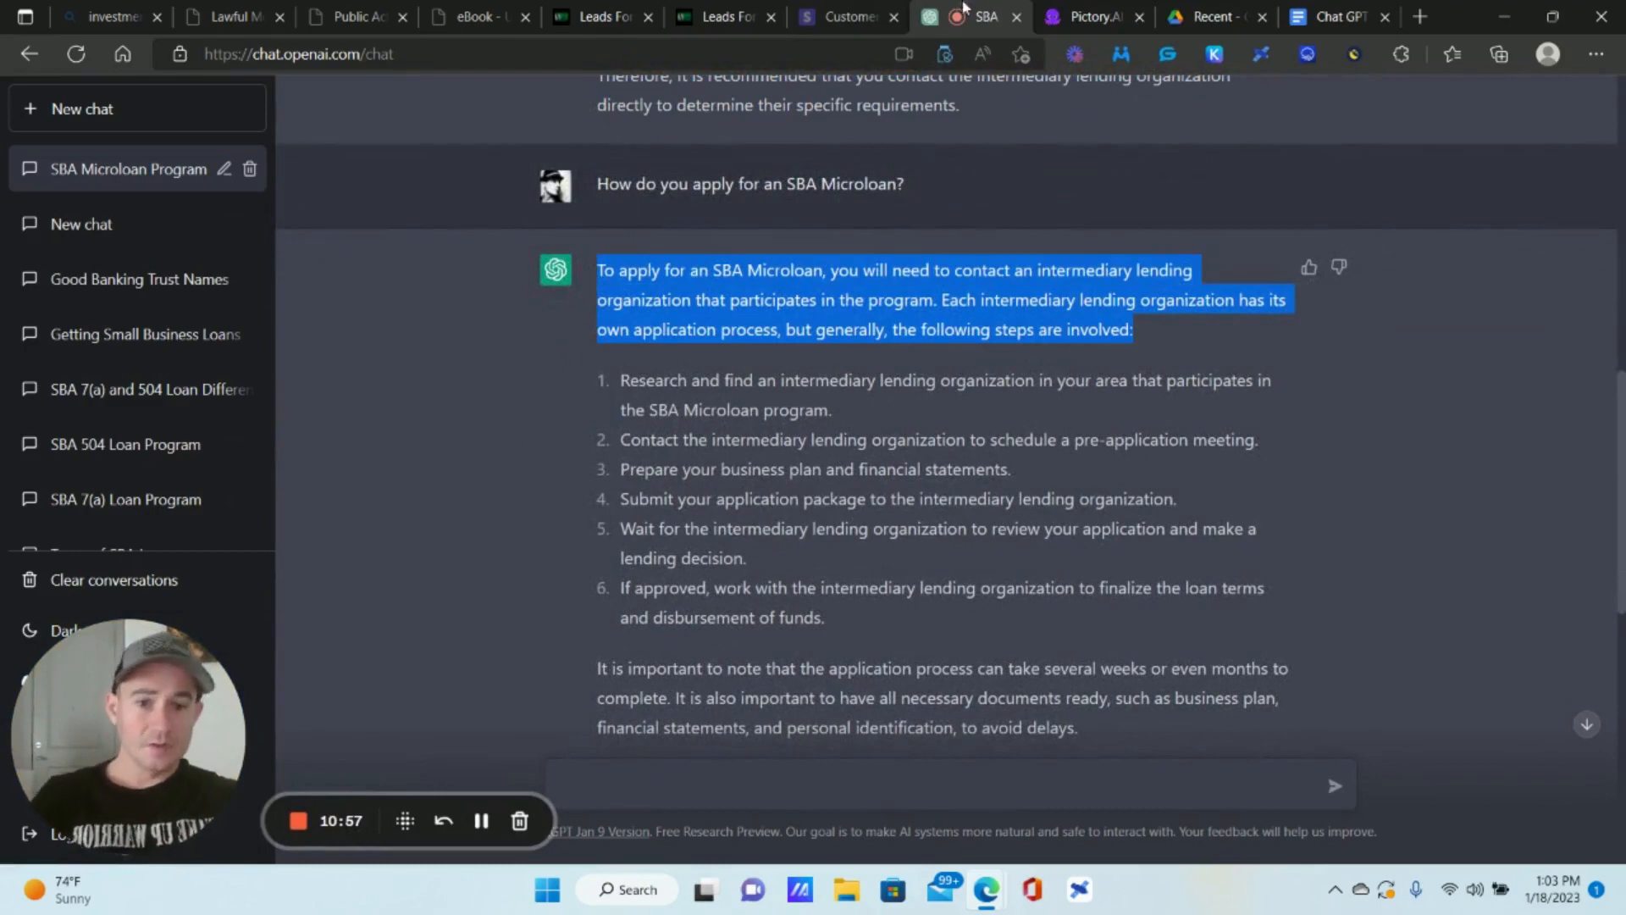
click(1093, 16)
scroll(712, 631, down, 1)
key(ctrl+v)
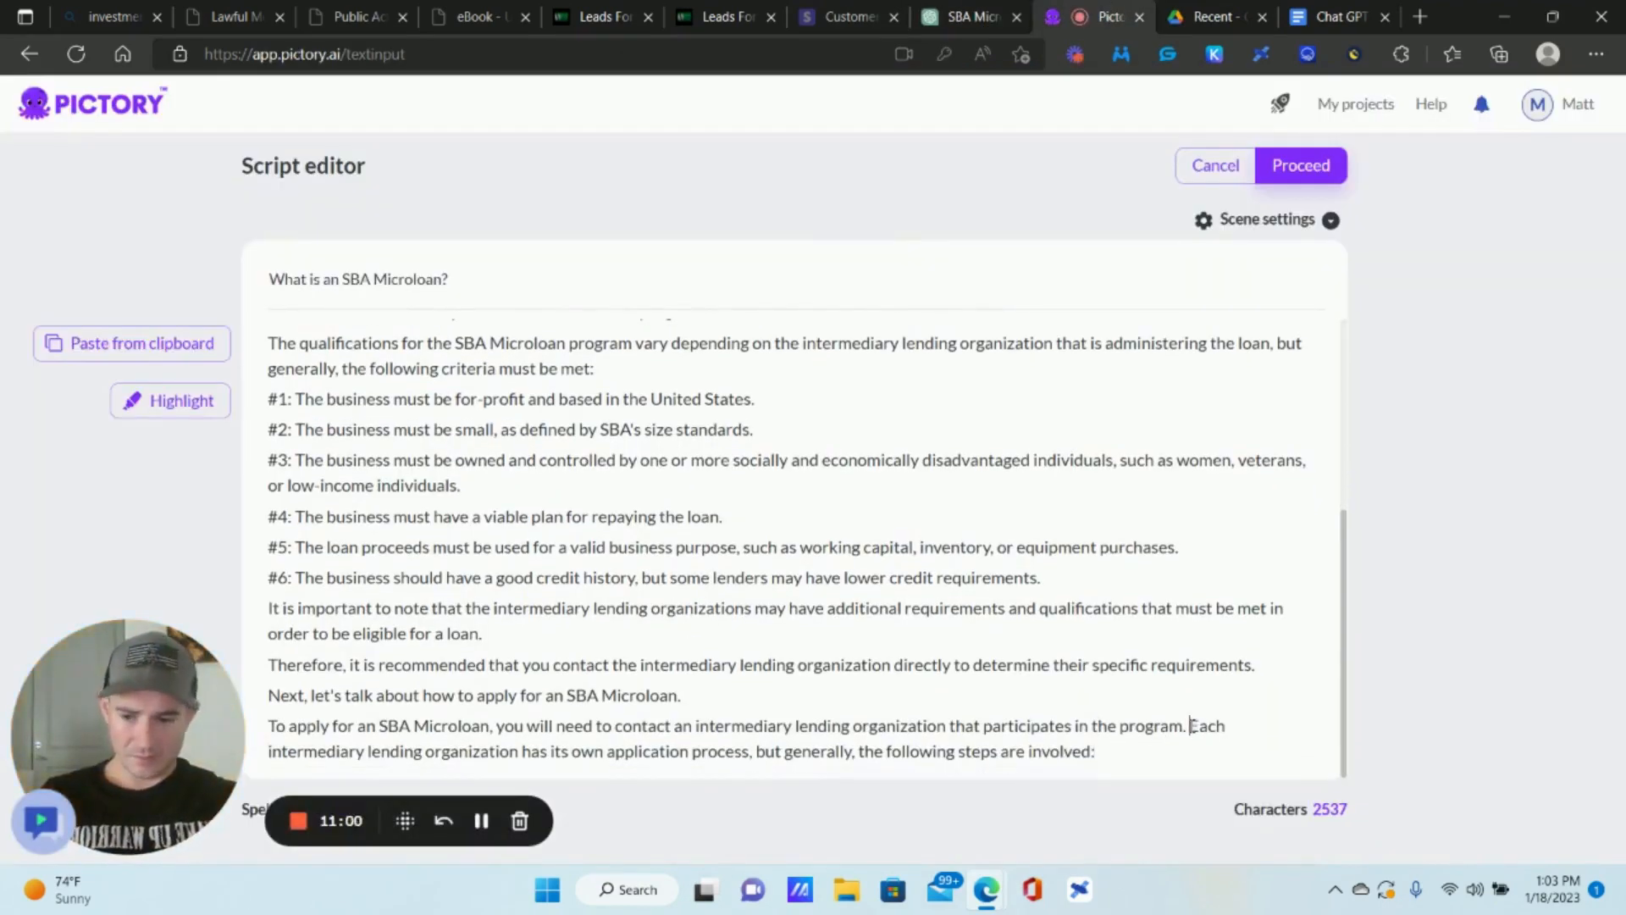
key(Return)
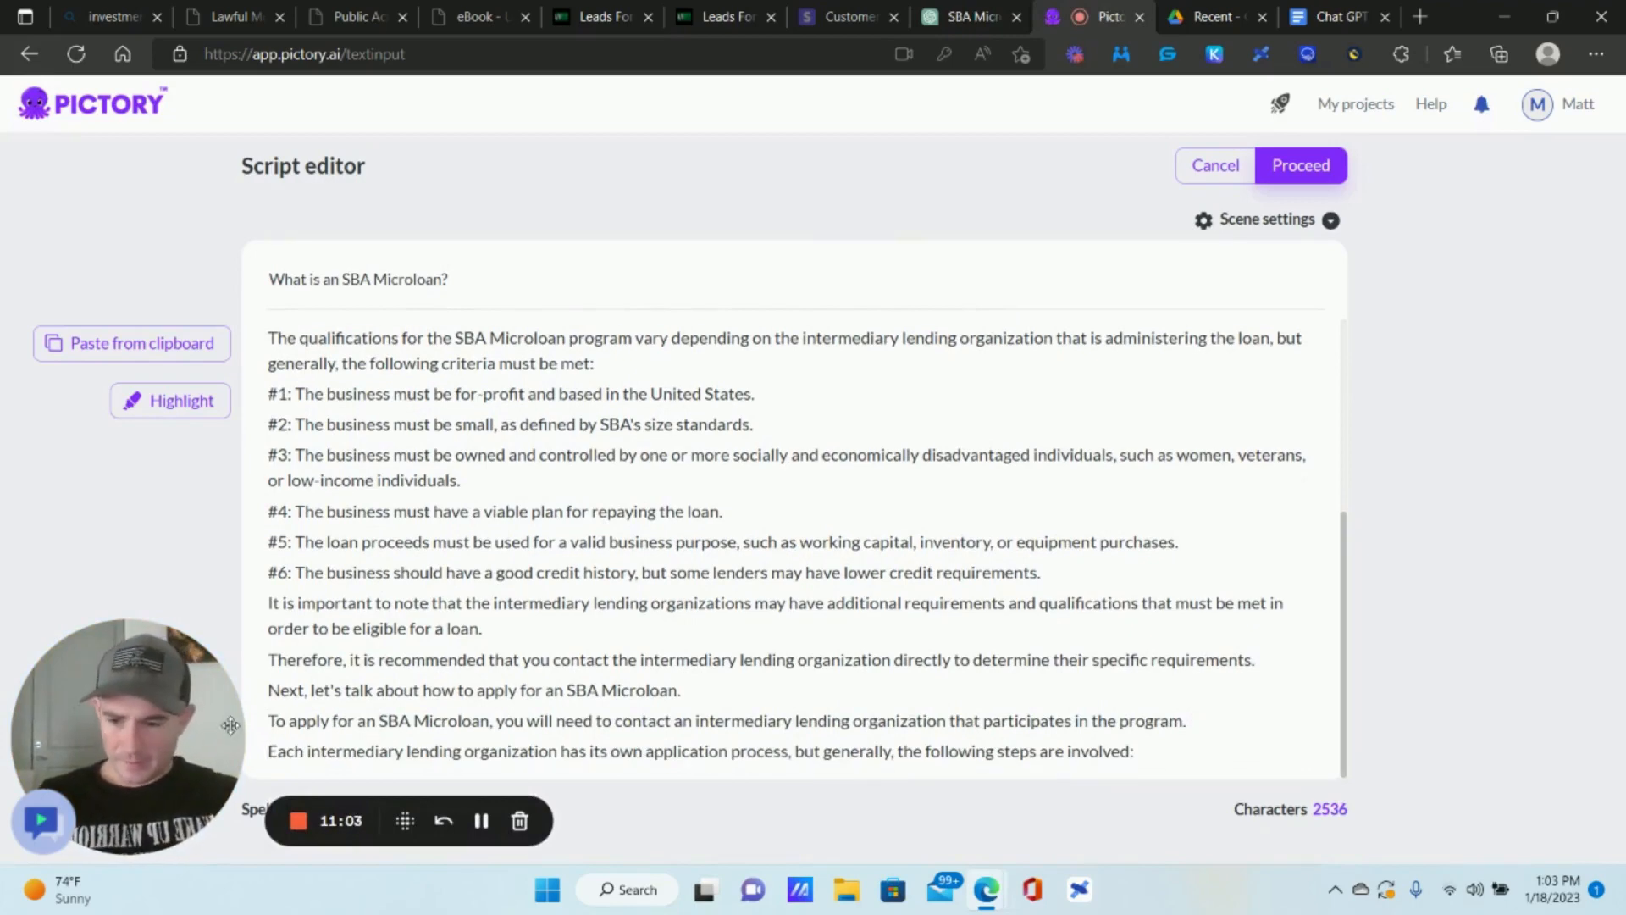
click(270, 721)
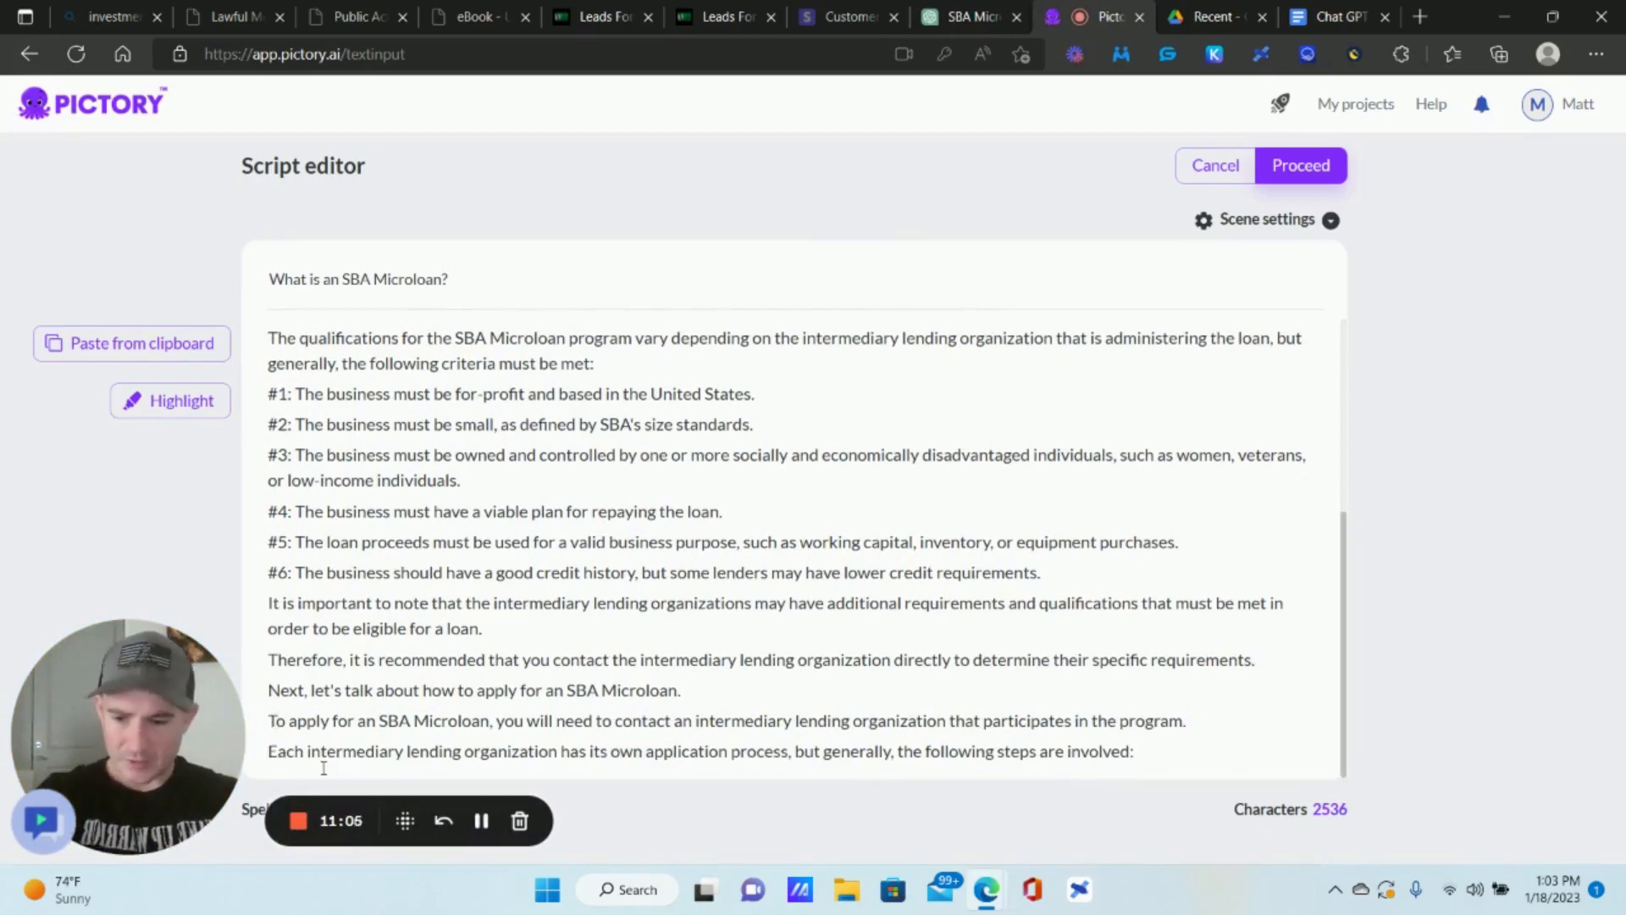
key(BackSpace)
key(Return)
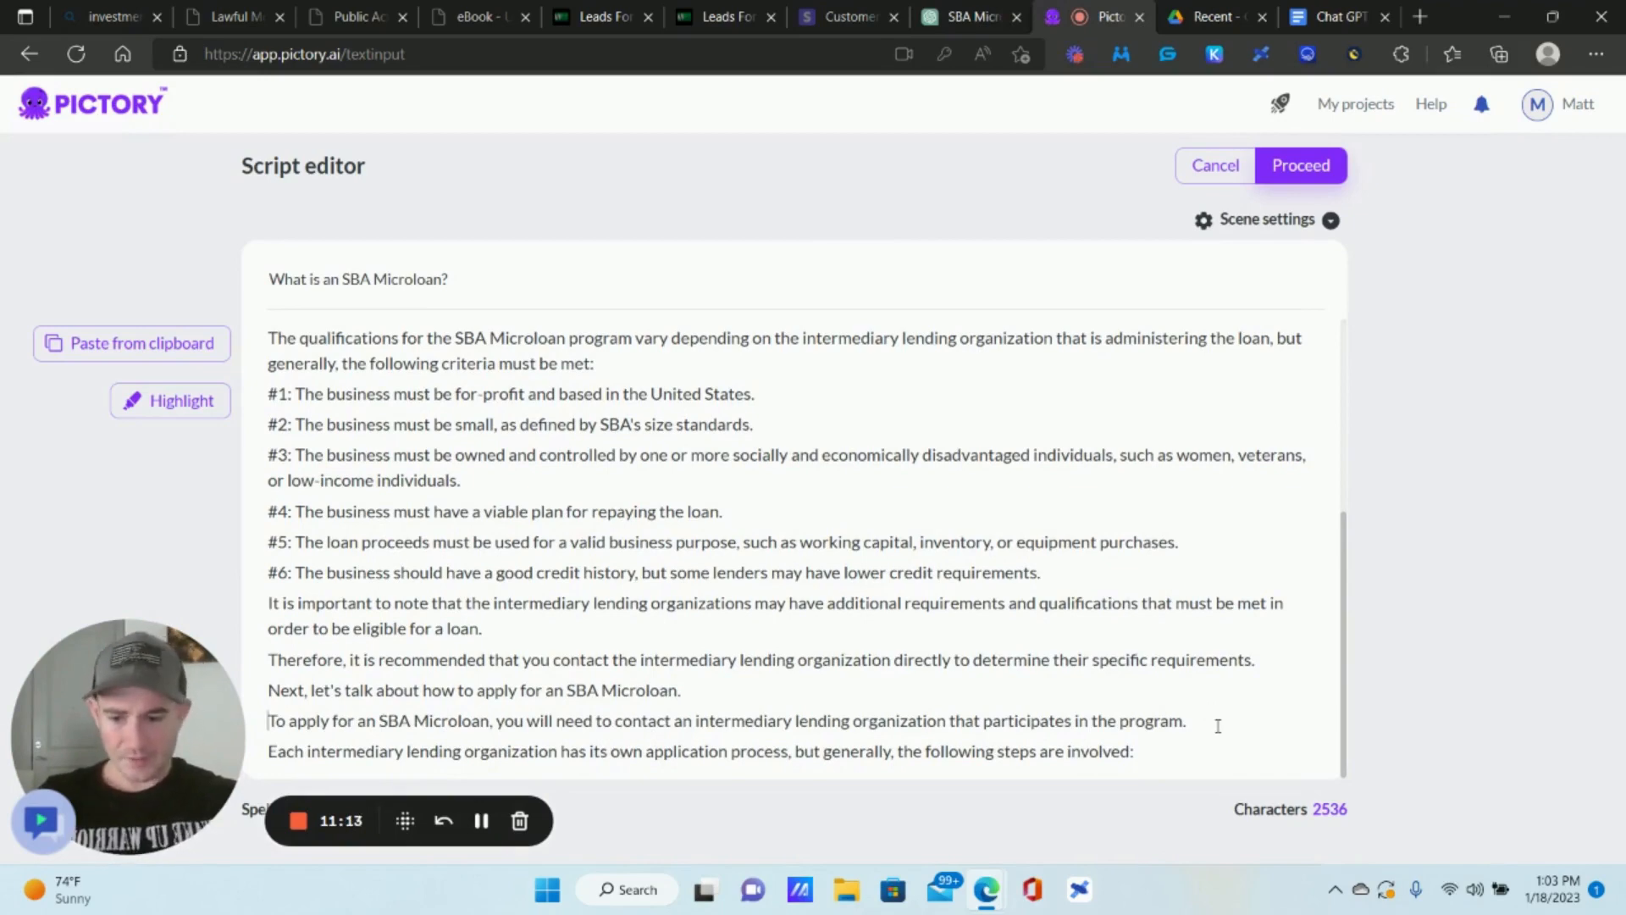
Insert ChatGPT's sentence "There are several ways to find SBA intermediary lending organizations…" into the Pictory script below the "To apply for an SBA Microloan" paragraph.
key(Return)
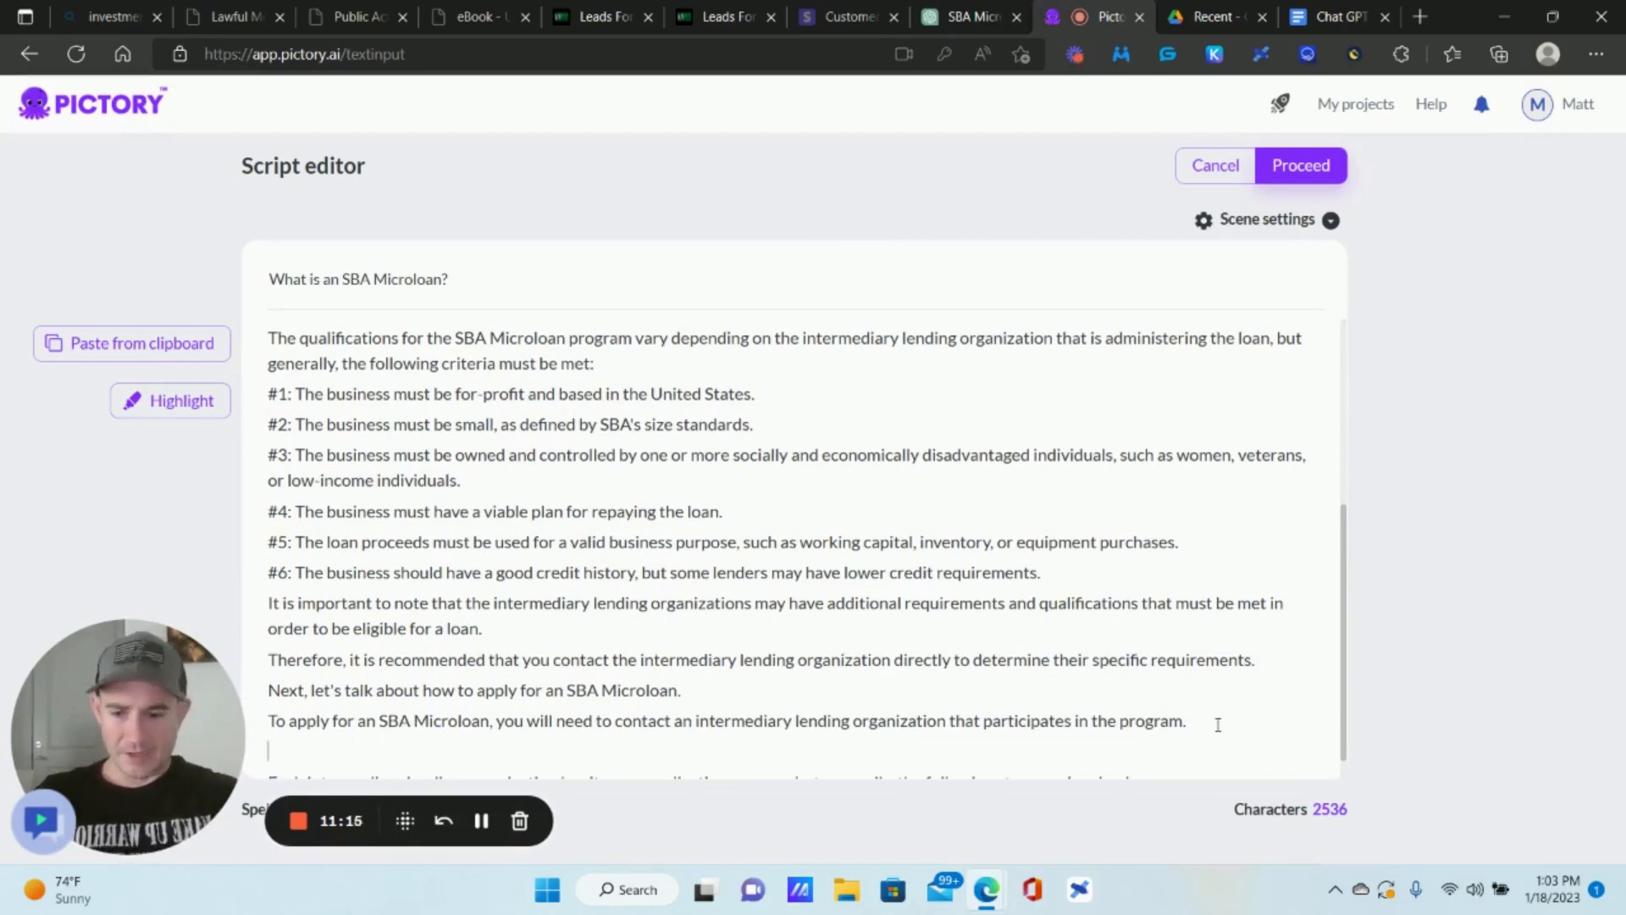
click(945, 10)
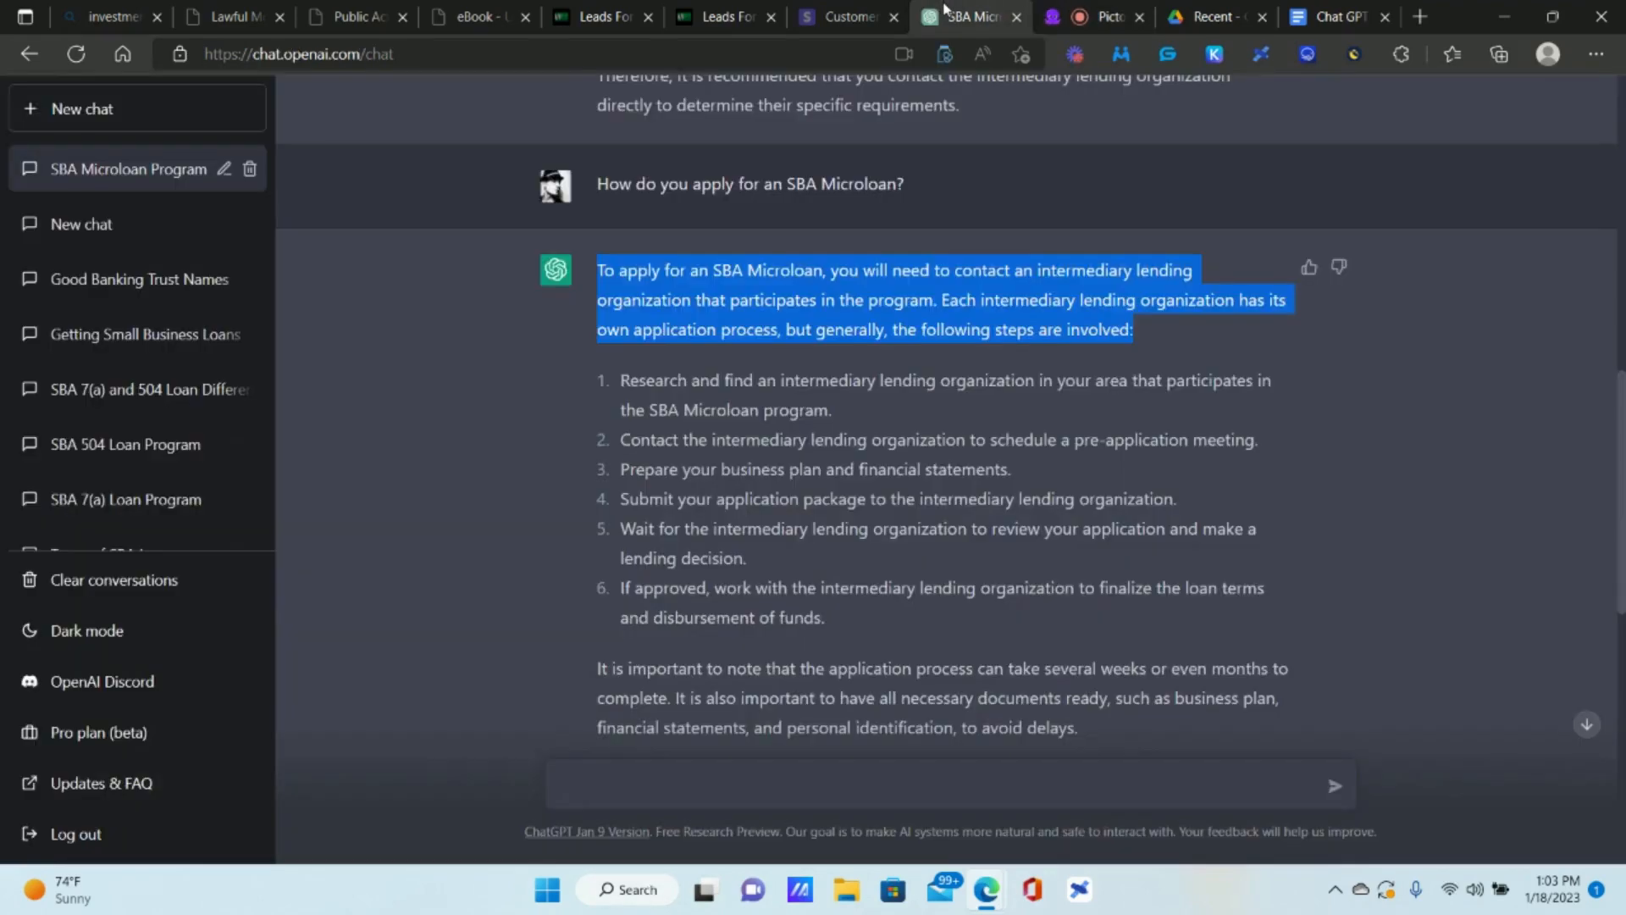
scroll(866, 379, down, 10)
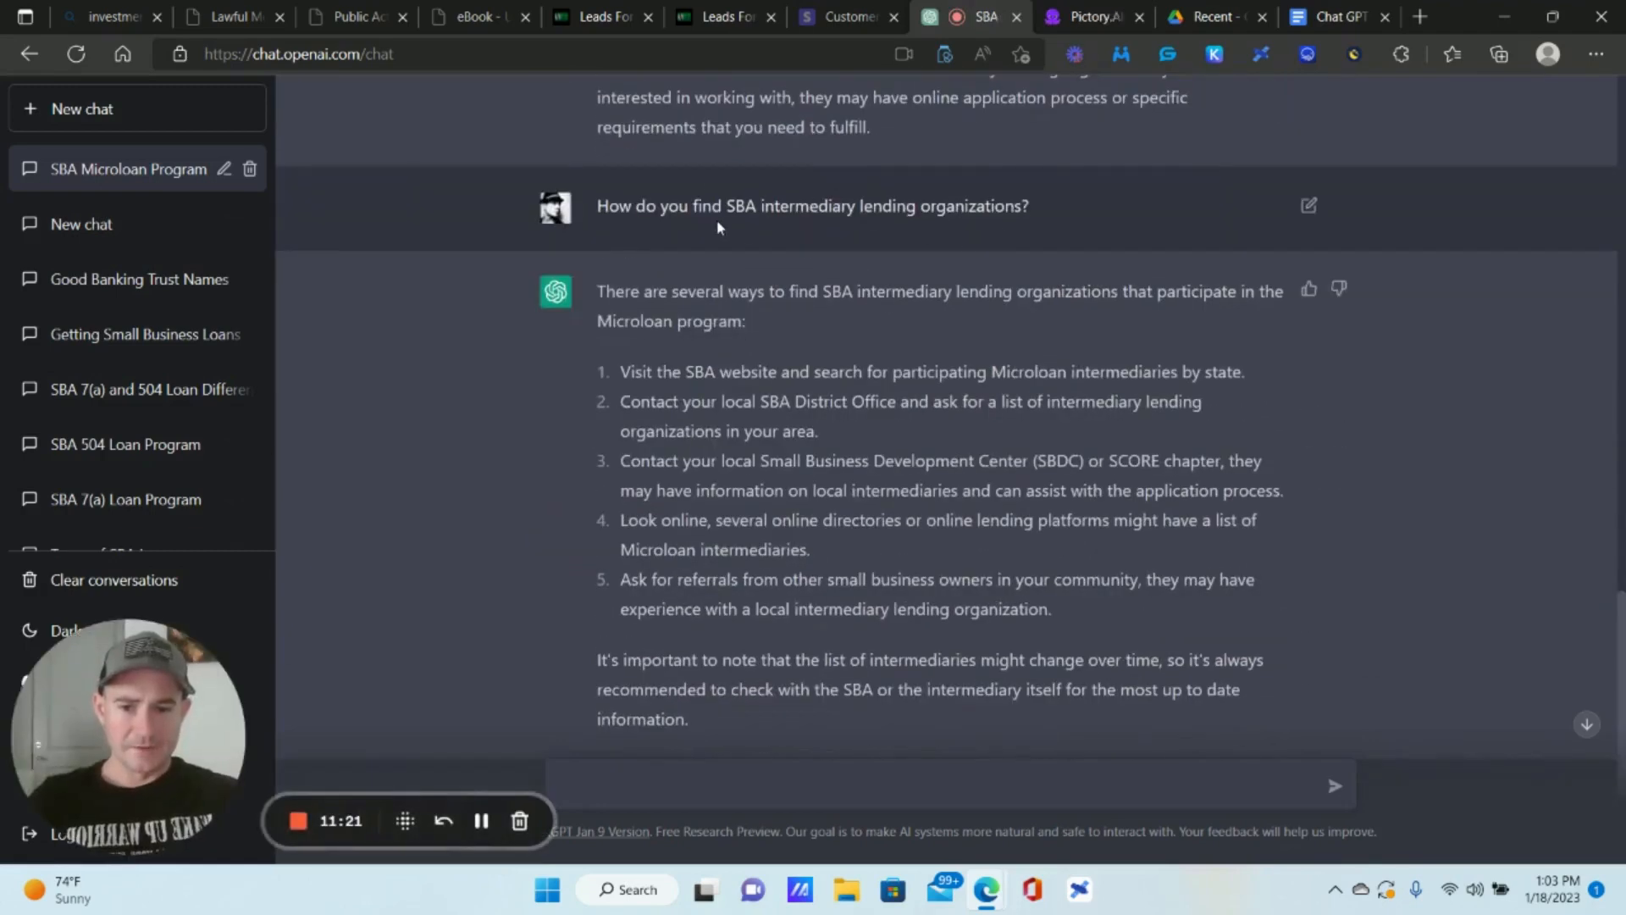
drag(788, 322, 568, 284)
key(ctrl+c)
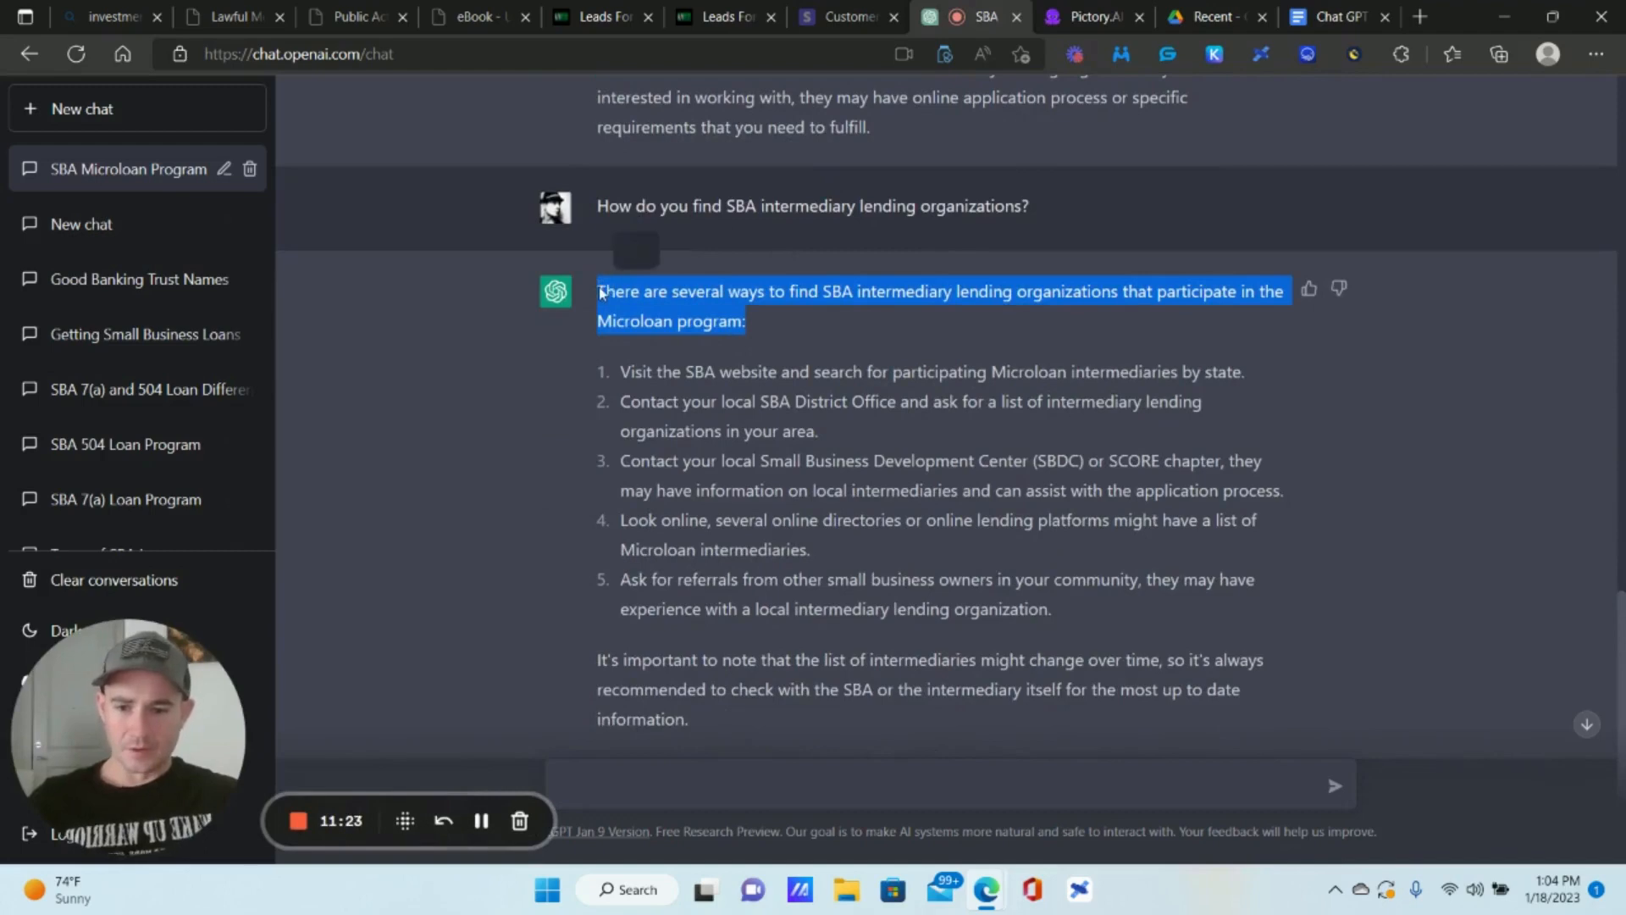
click(1088, 10)
scroll(667, 388, down, 1)
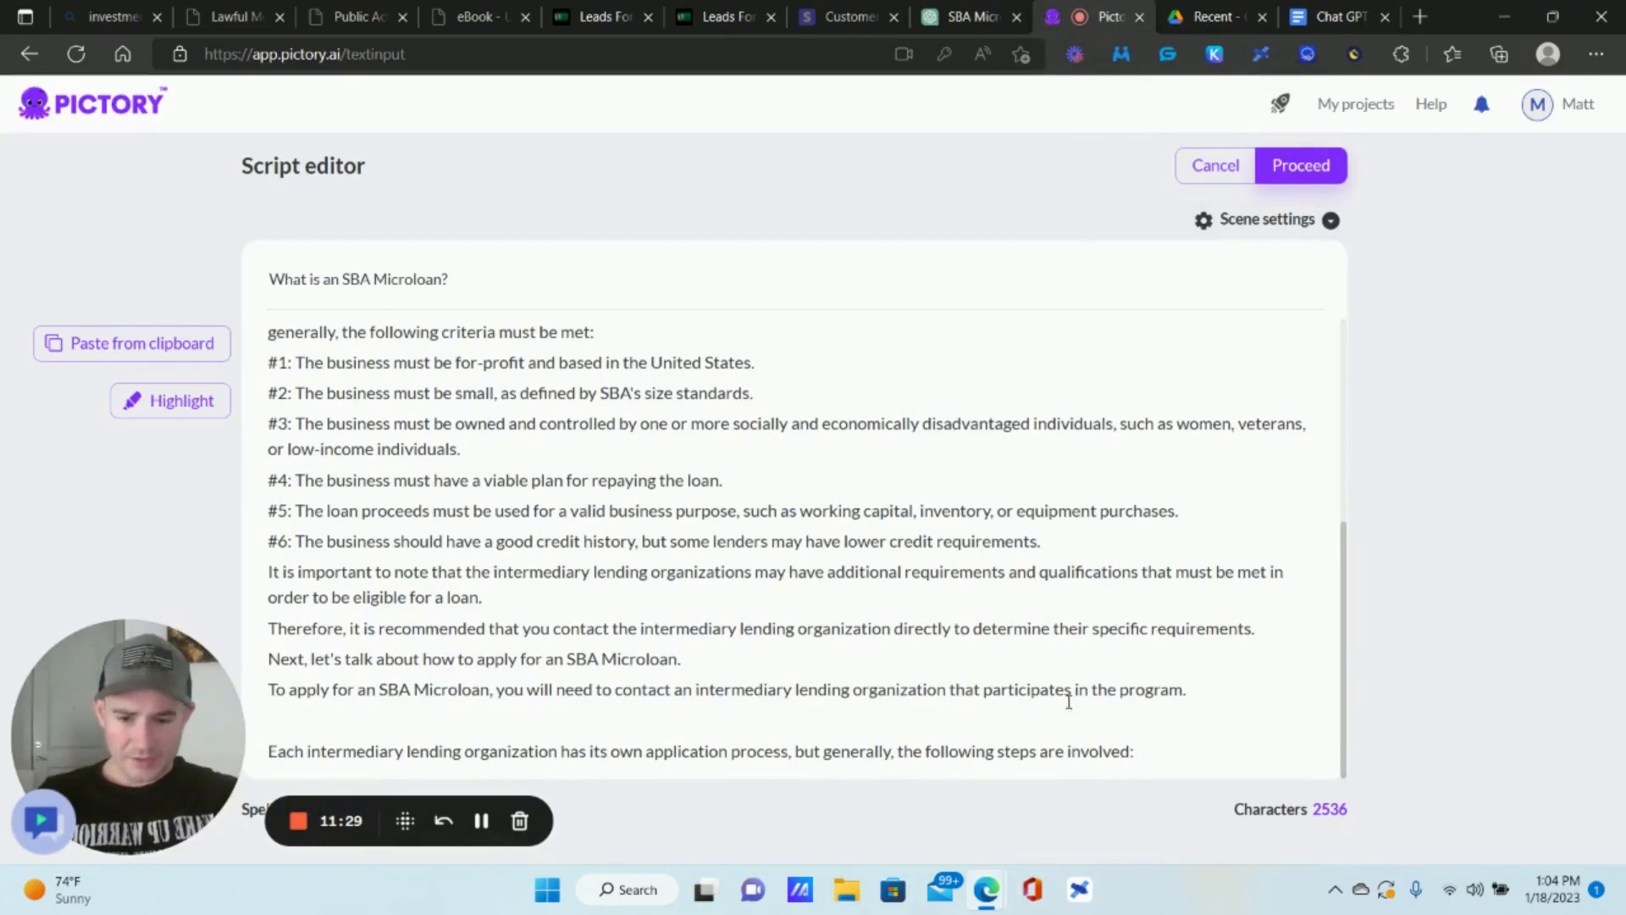
click(1039, 719)
key(ctrl+v)
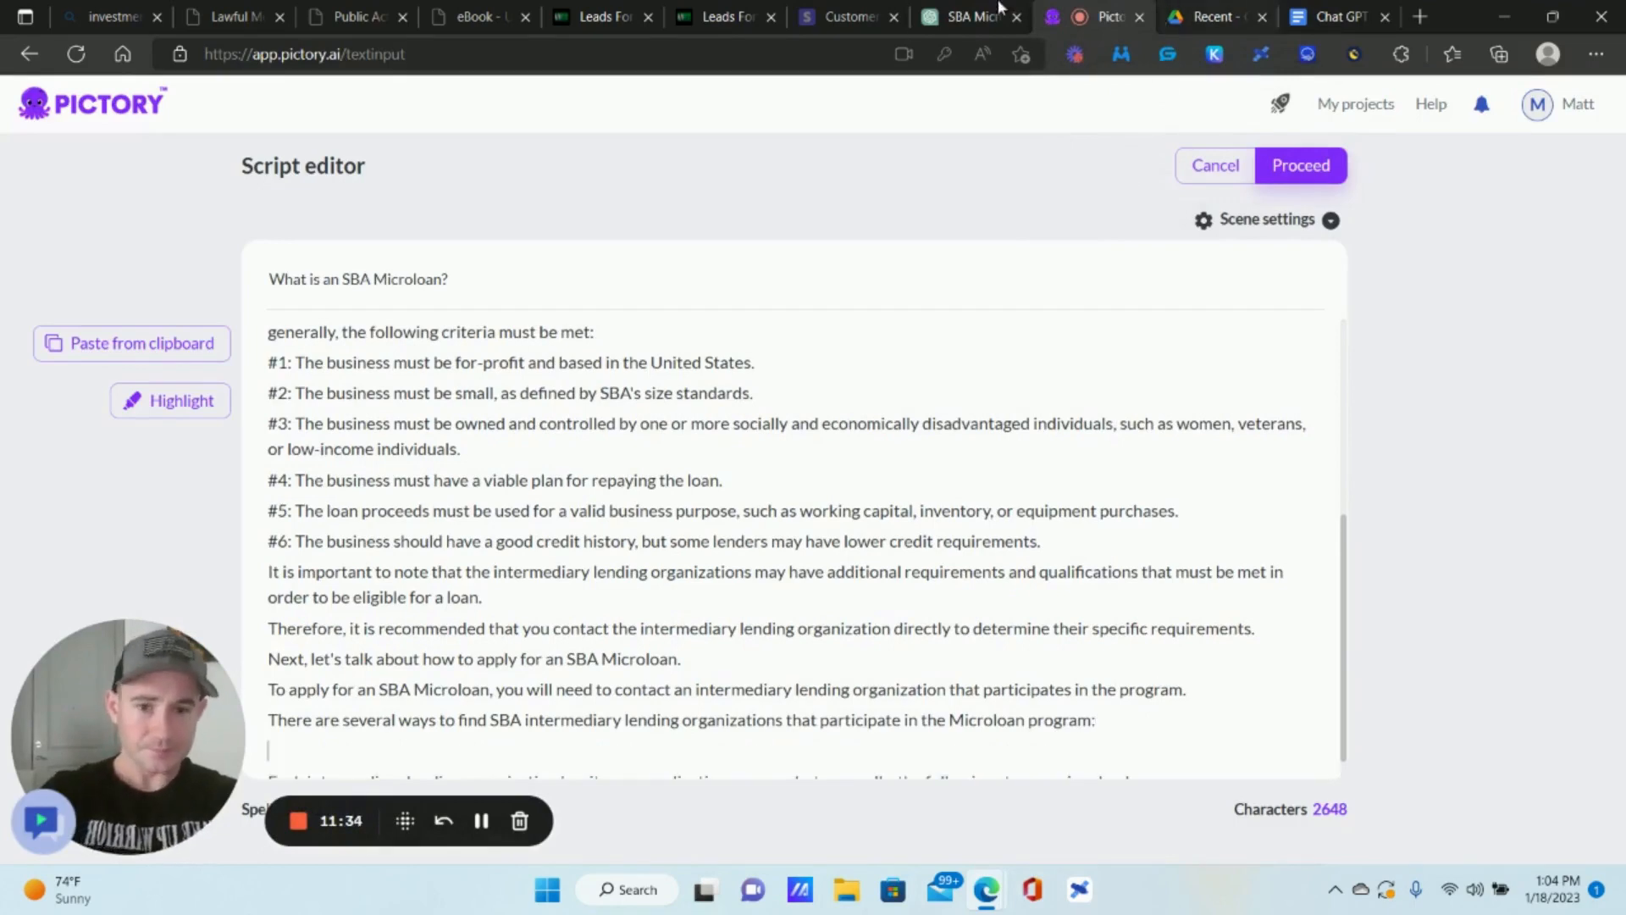
Copy ChatGPT's first two ways to find intermediaries, the SBA website and District Office, into the Pictory script below the "several ways" sentence.
click(974, 16)
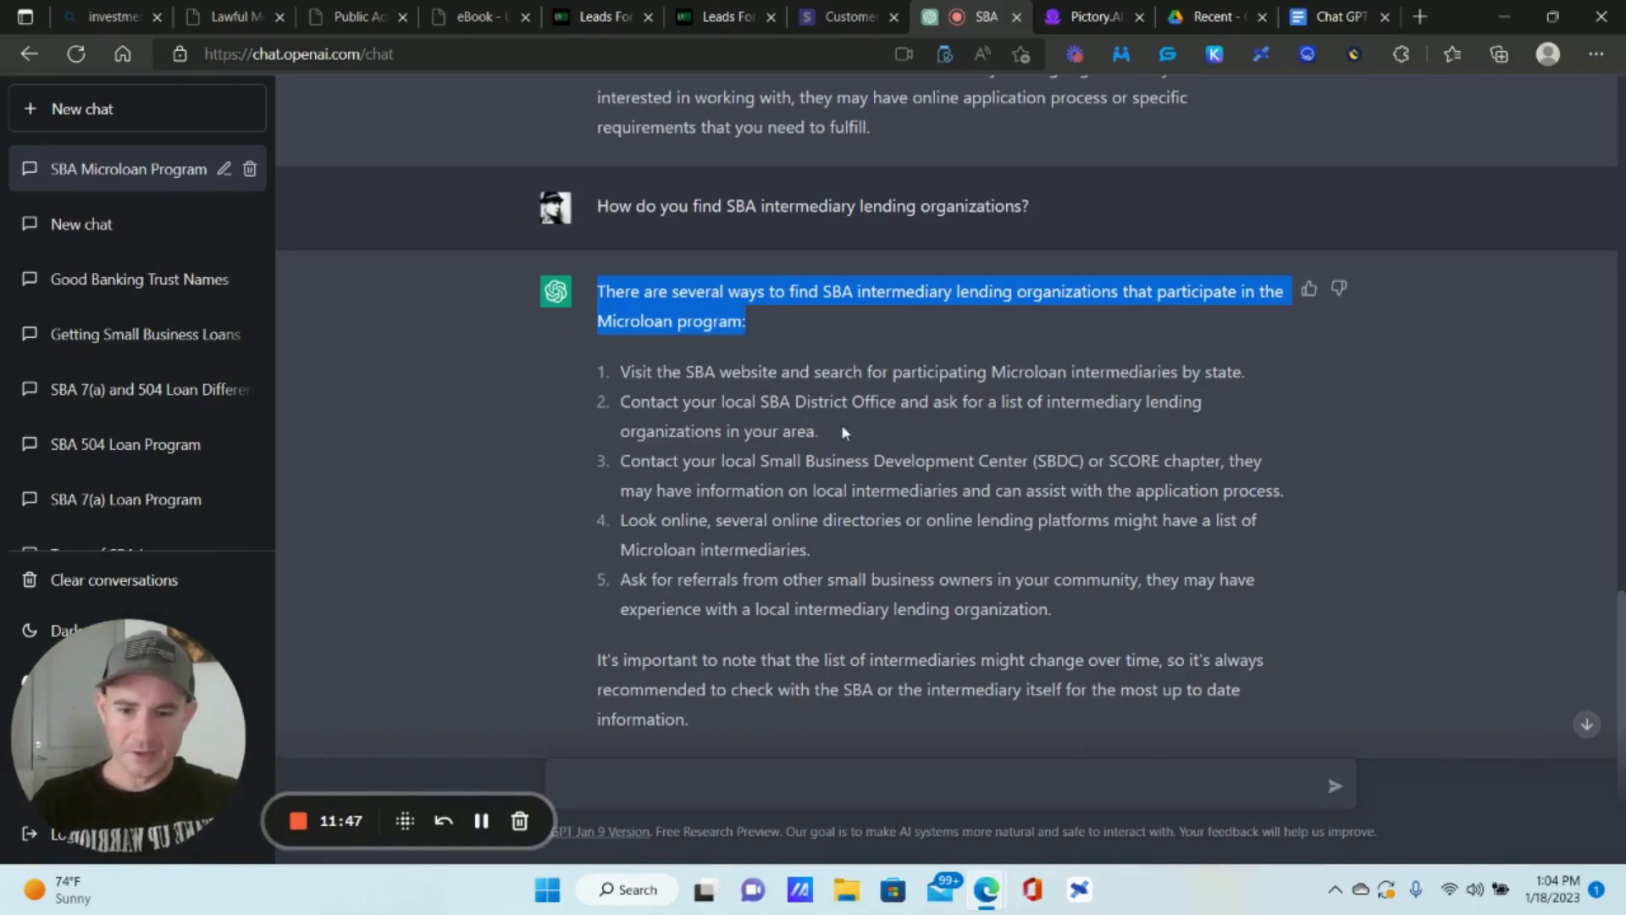
drag(843, 432, 620, 366)
key(ctrl+c)
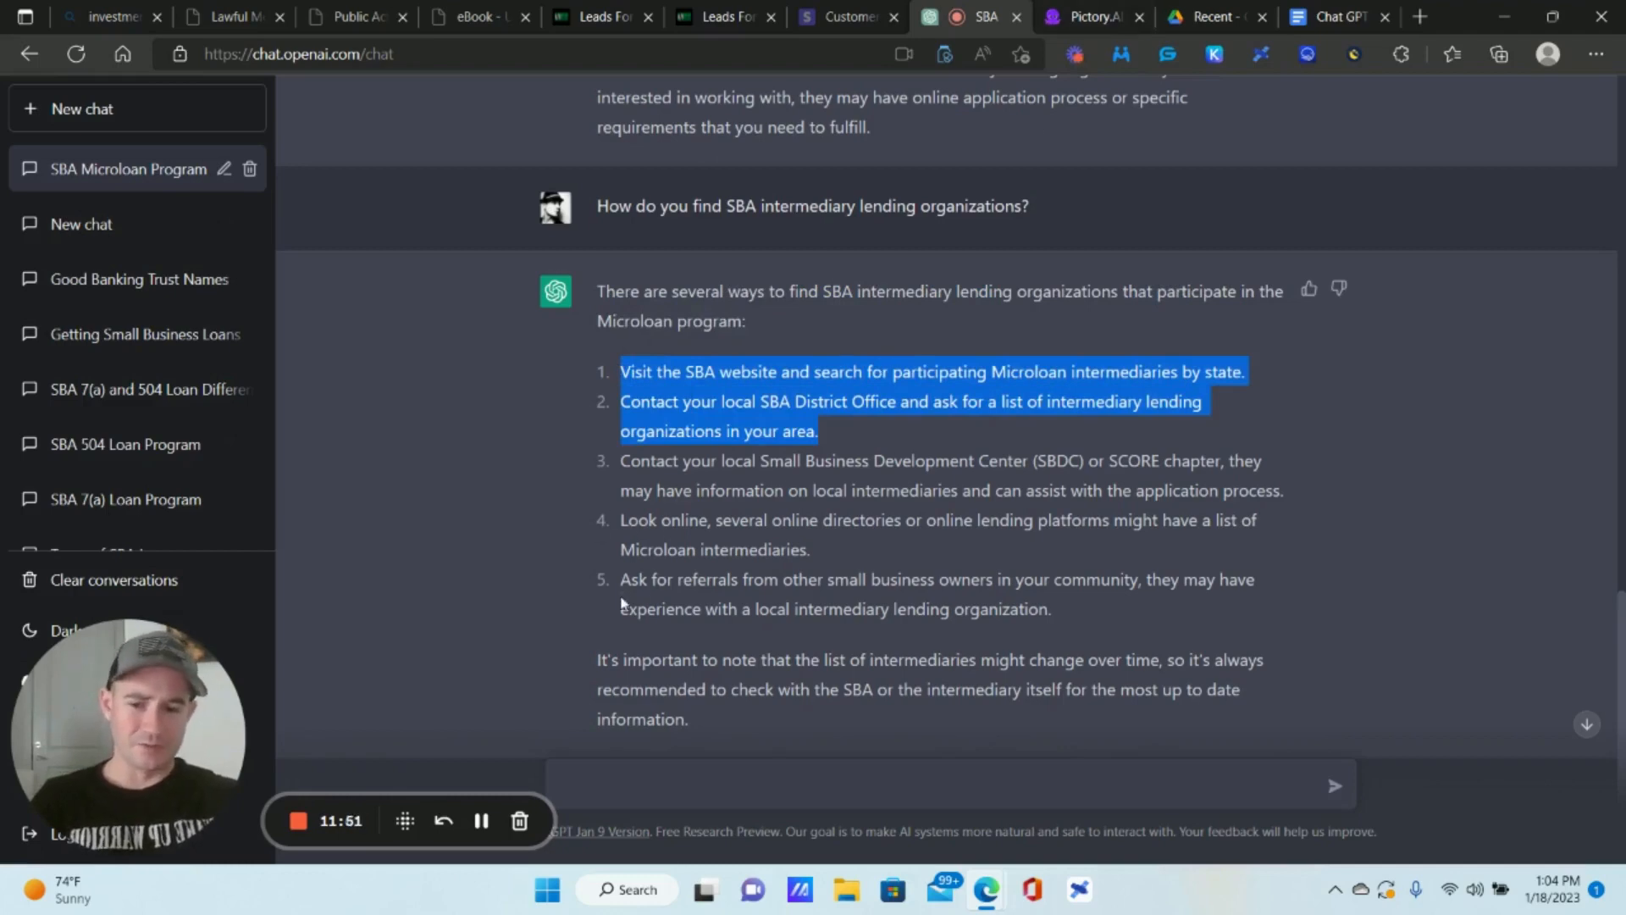
click(1074, 12)
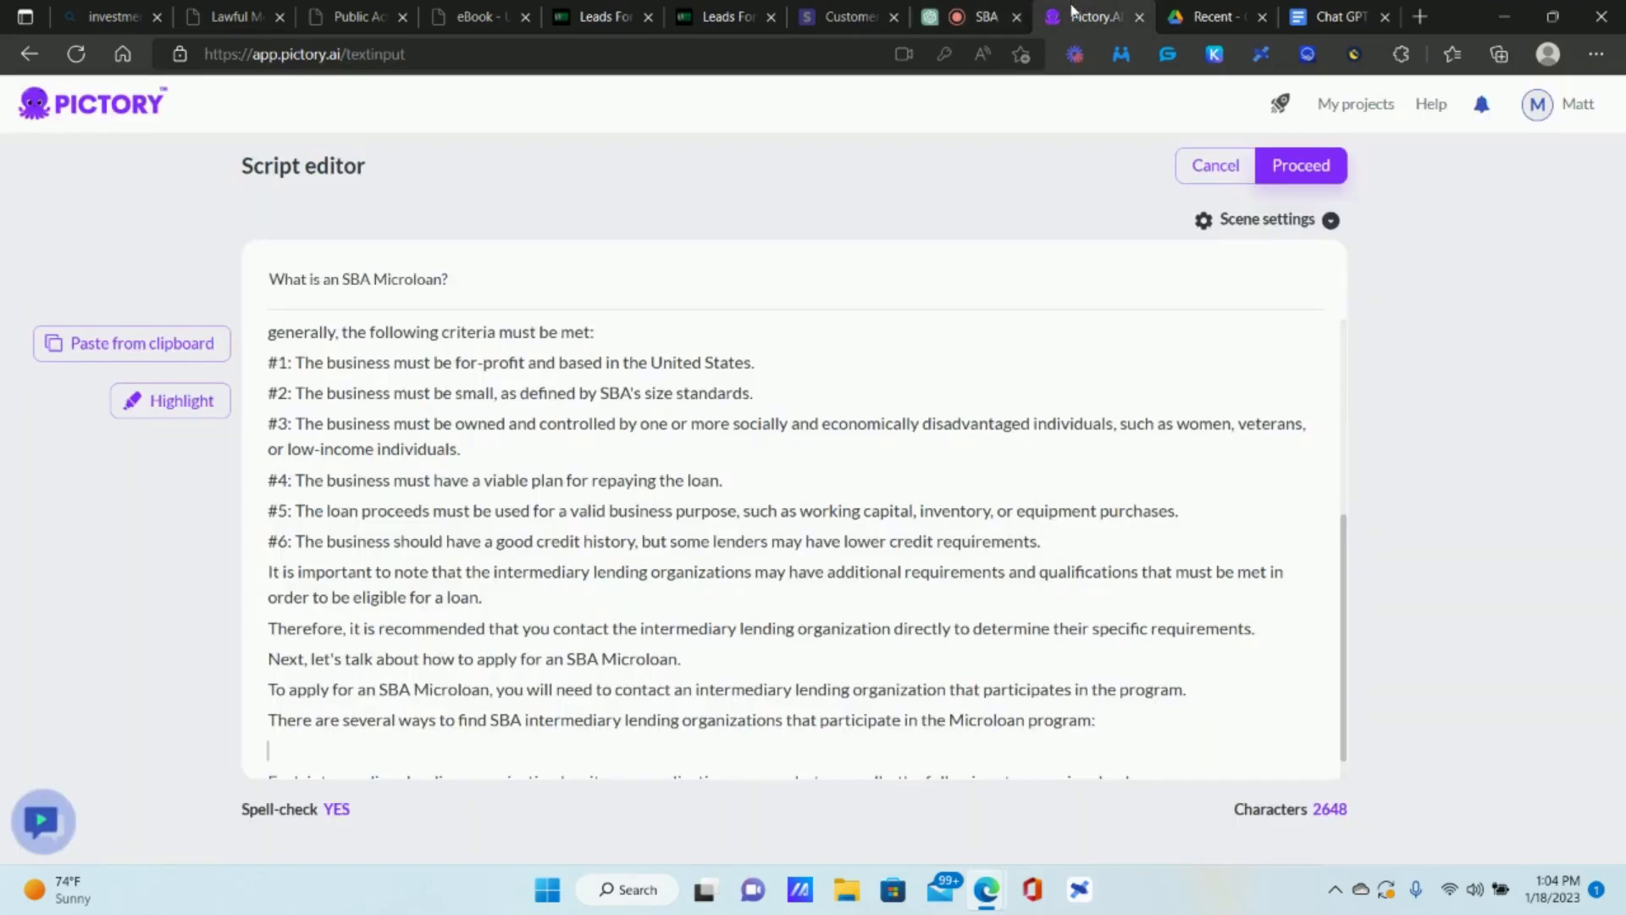
scroll(705, 669, down, 1)
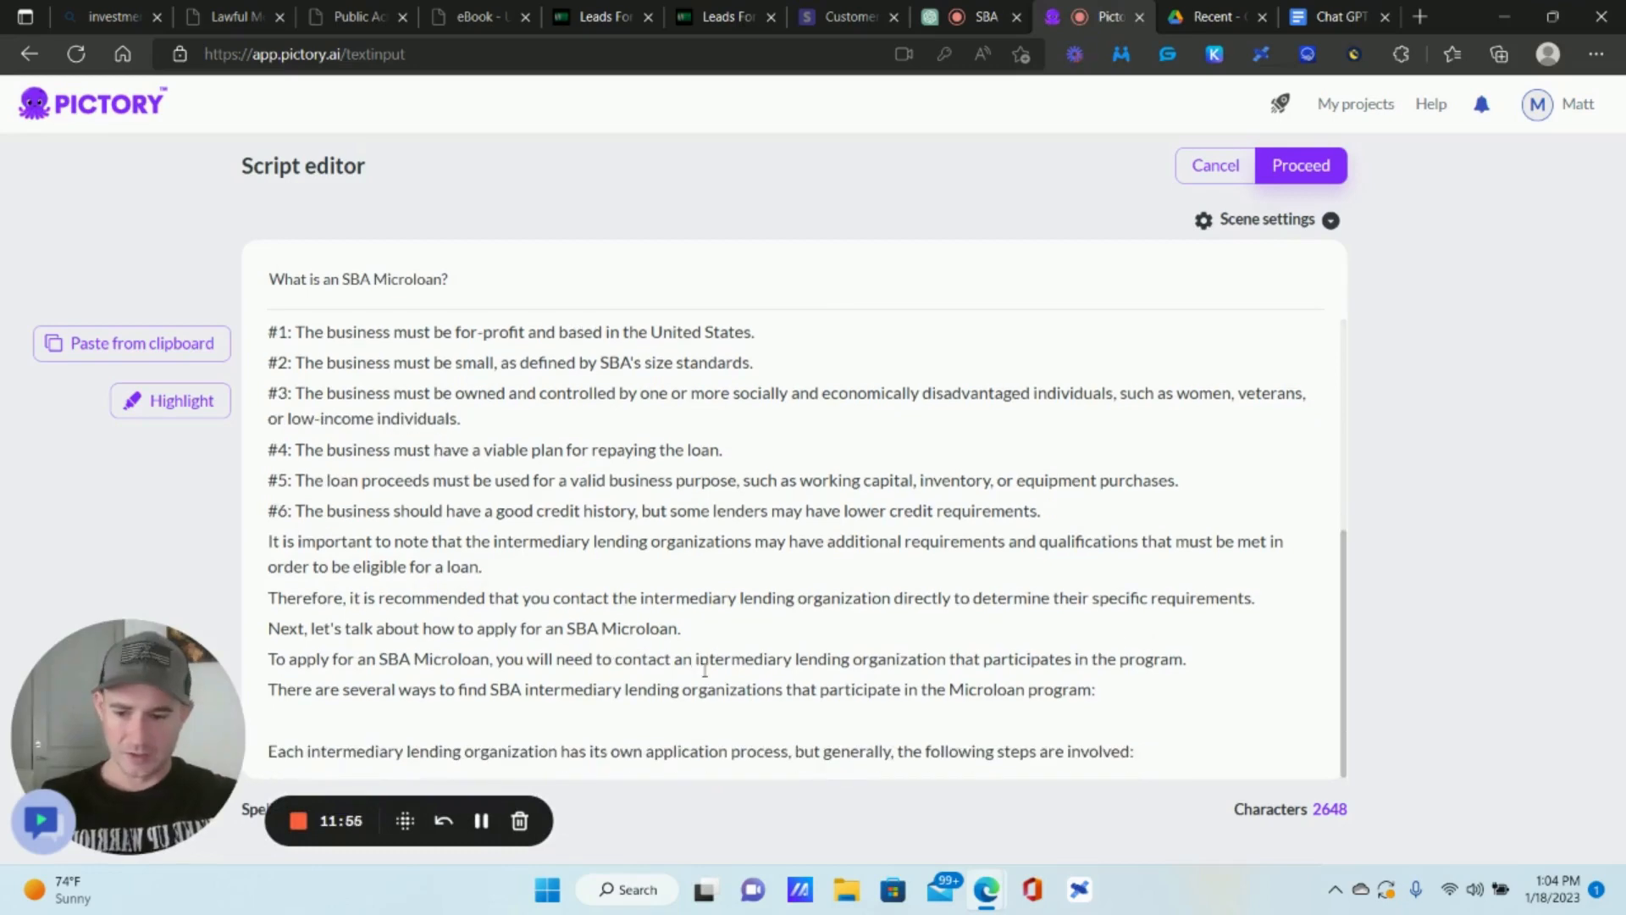
click(473, 716)
key(ctrl+v)
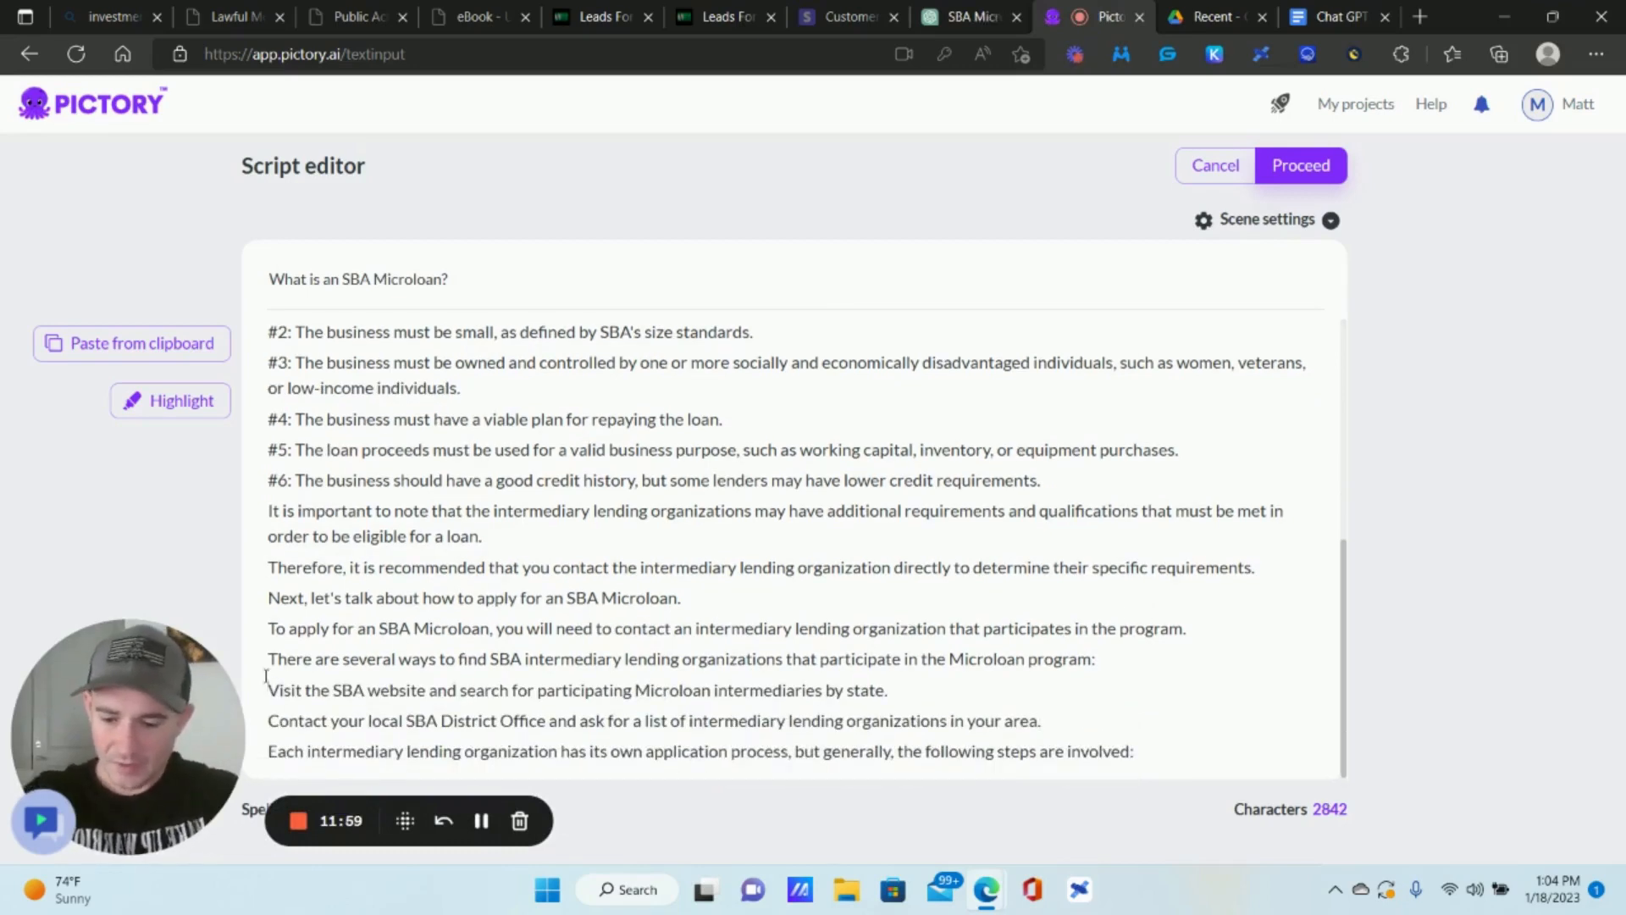
Reword the start of the District Office paragraph to "You can also contact your local SBA District Office".
text(#)
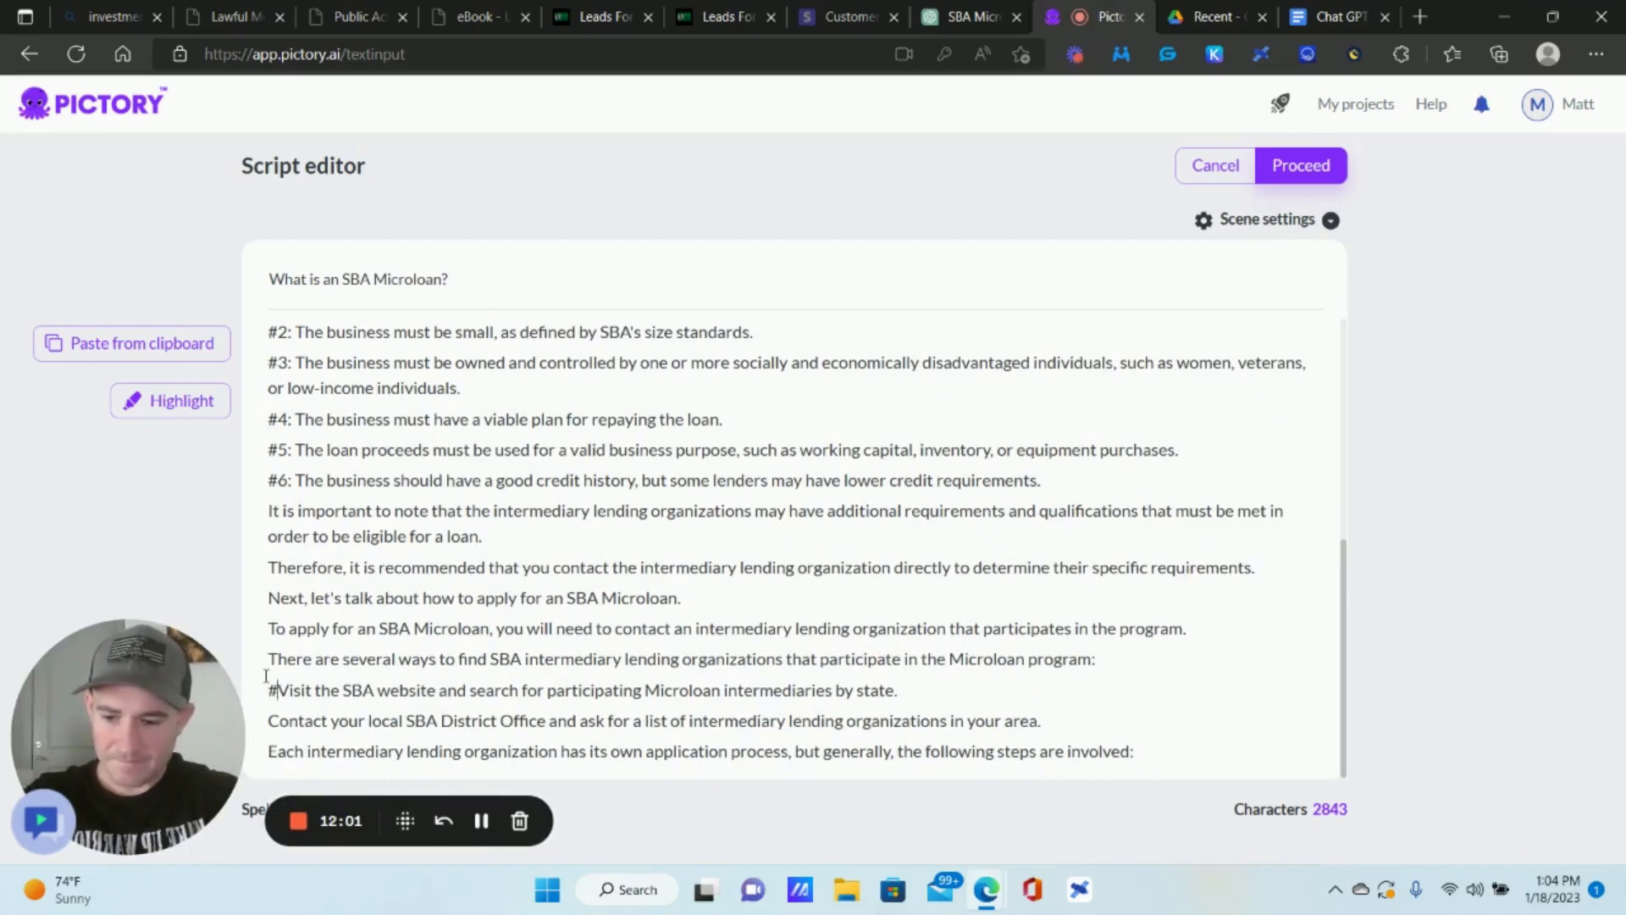
key(BackSpace)
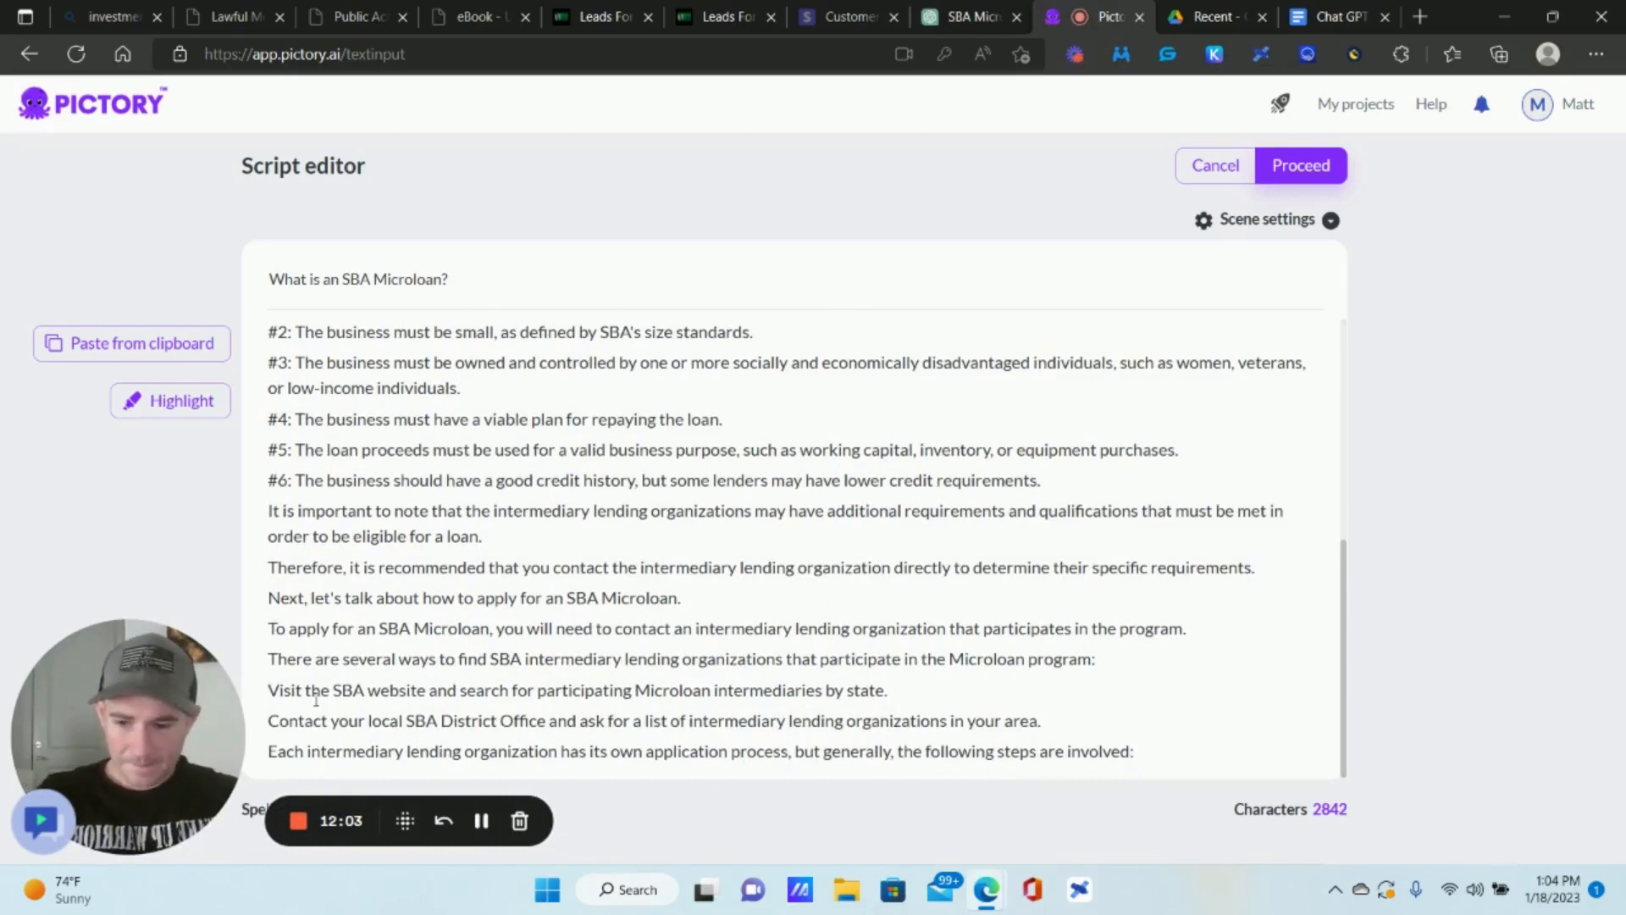
click(277, 719)
key(BackSpace)
text(You c)
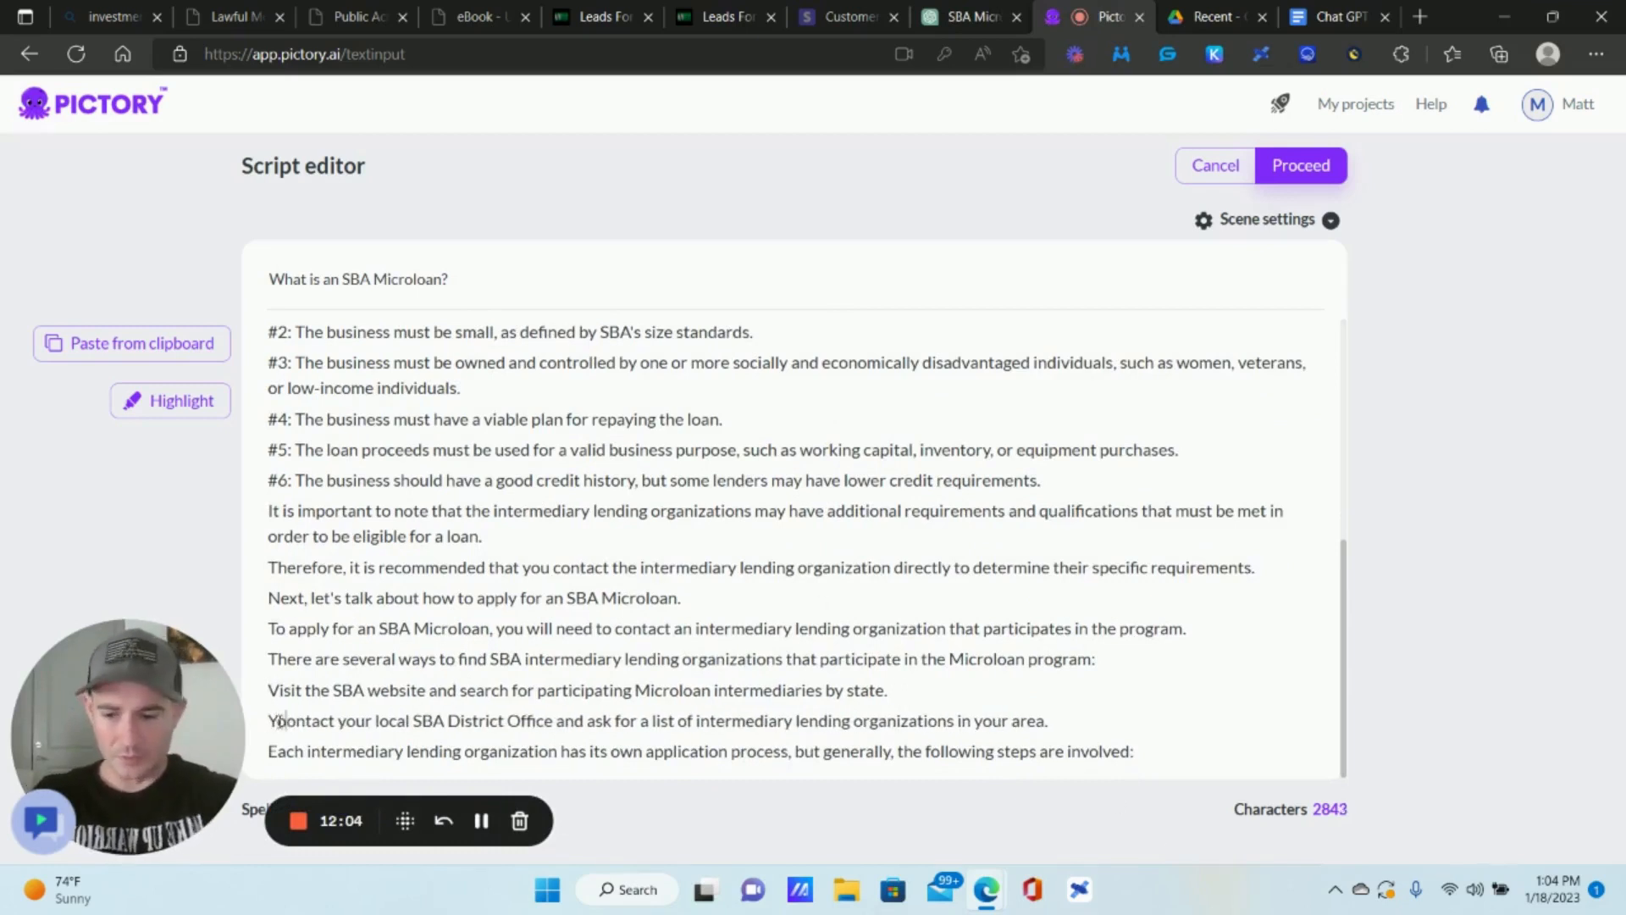
text(an also)
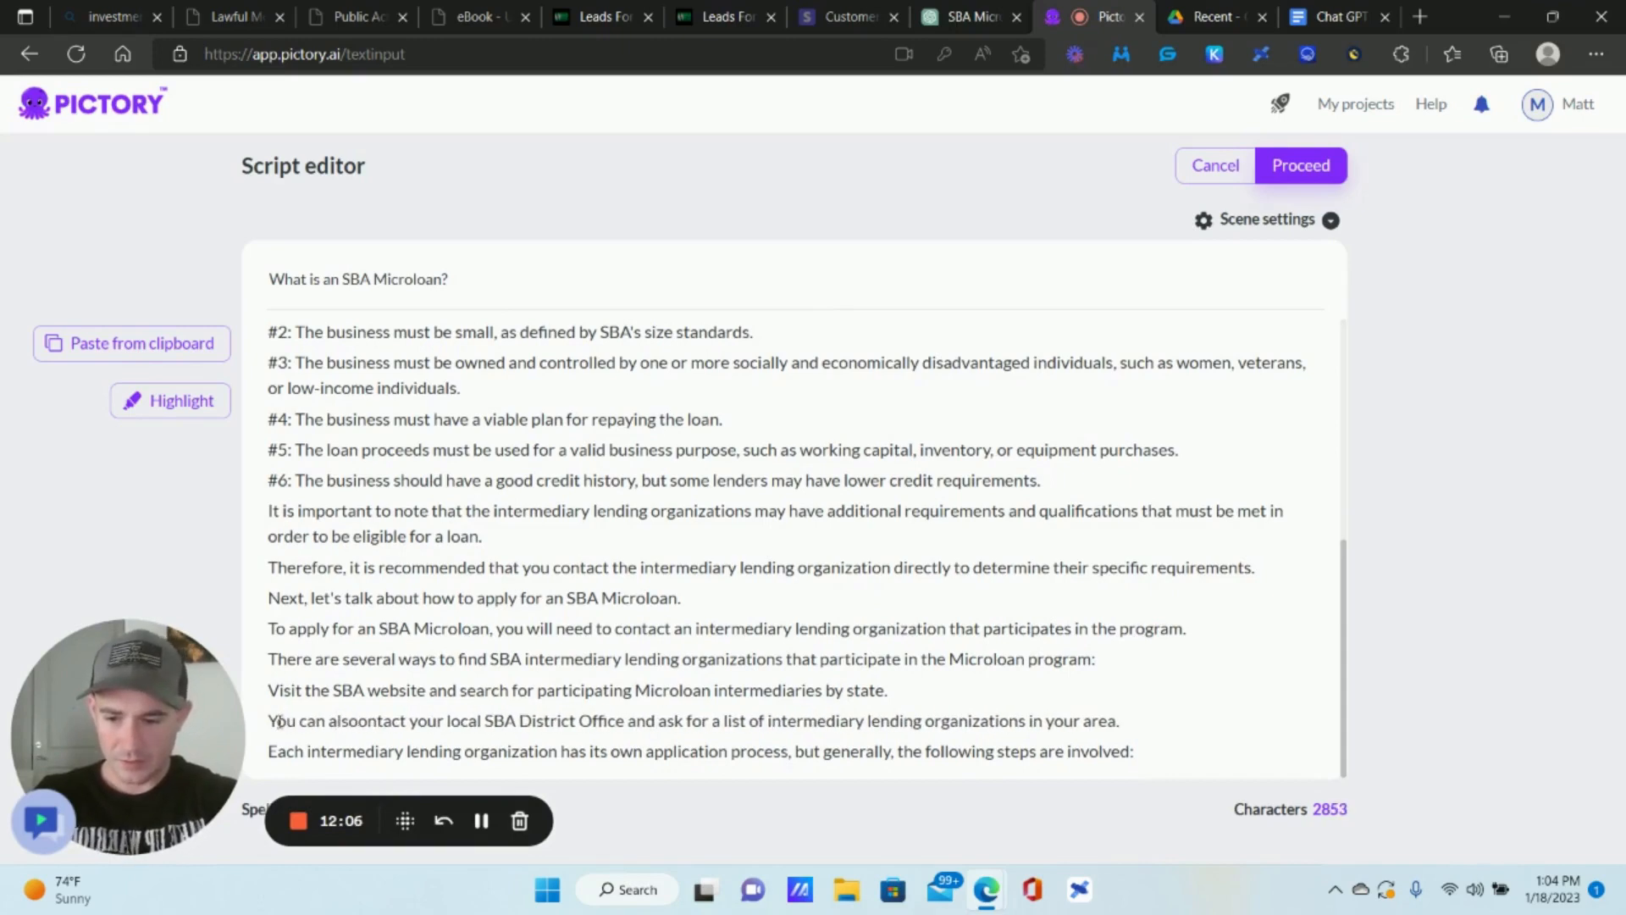
text( c)
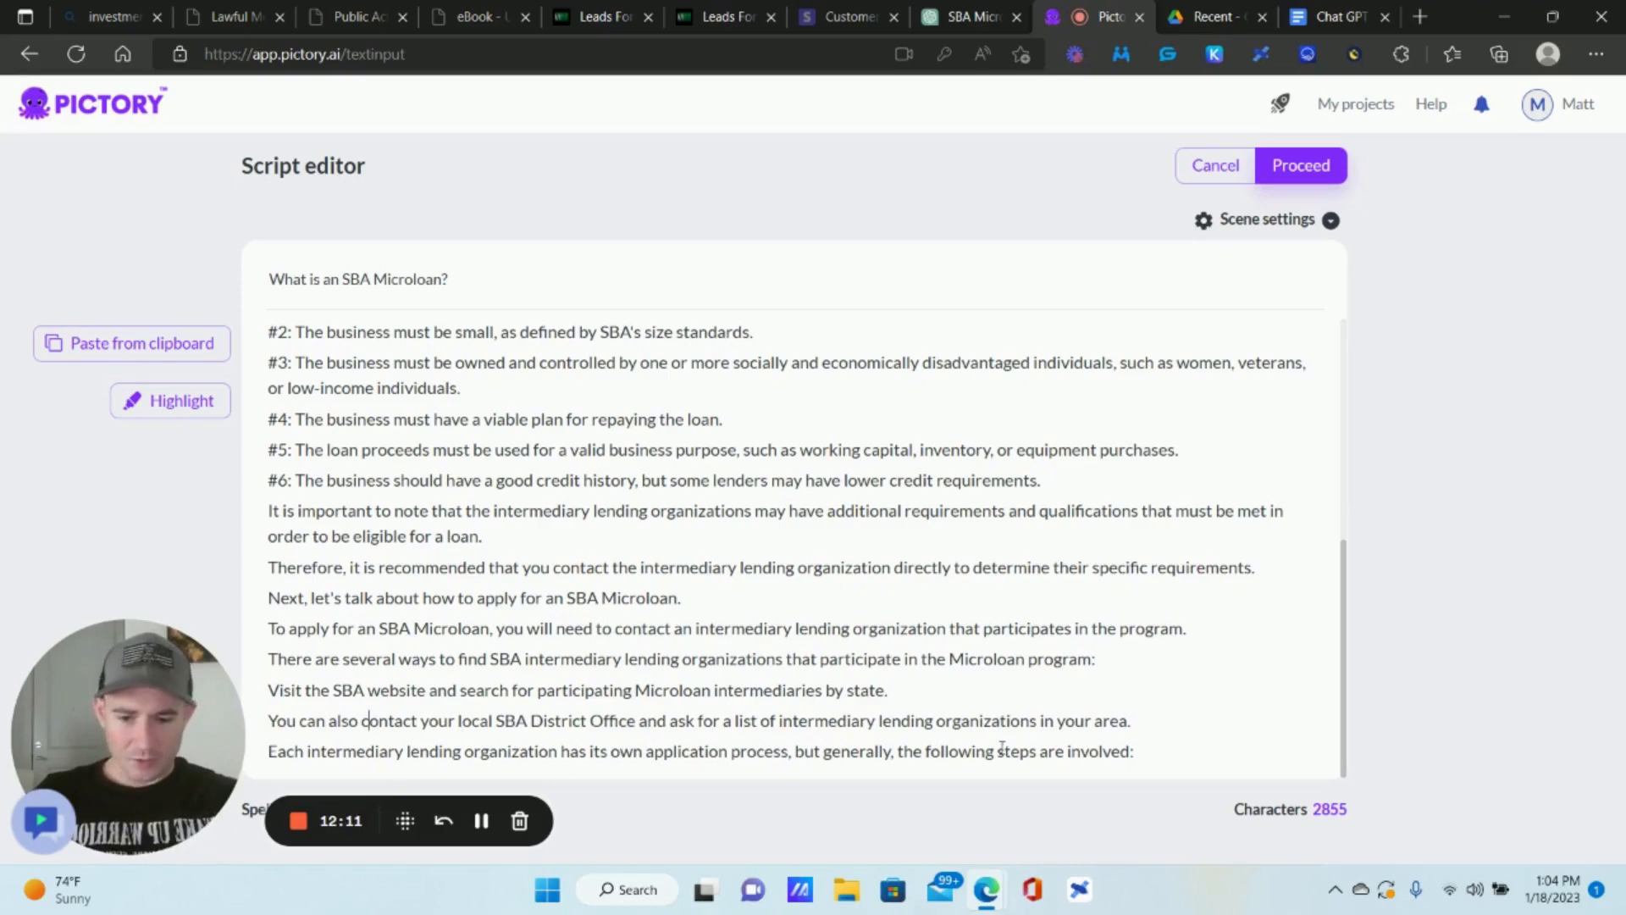
Copy steps 2 to 6 of ChatGPT's how-to-apply answer and the notes below them to the end of the Pictory script.
scroll(1143, 754, down, 1)
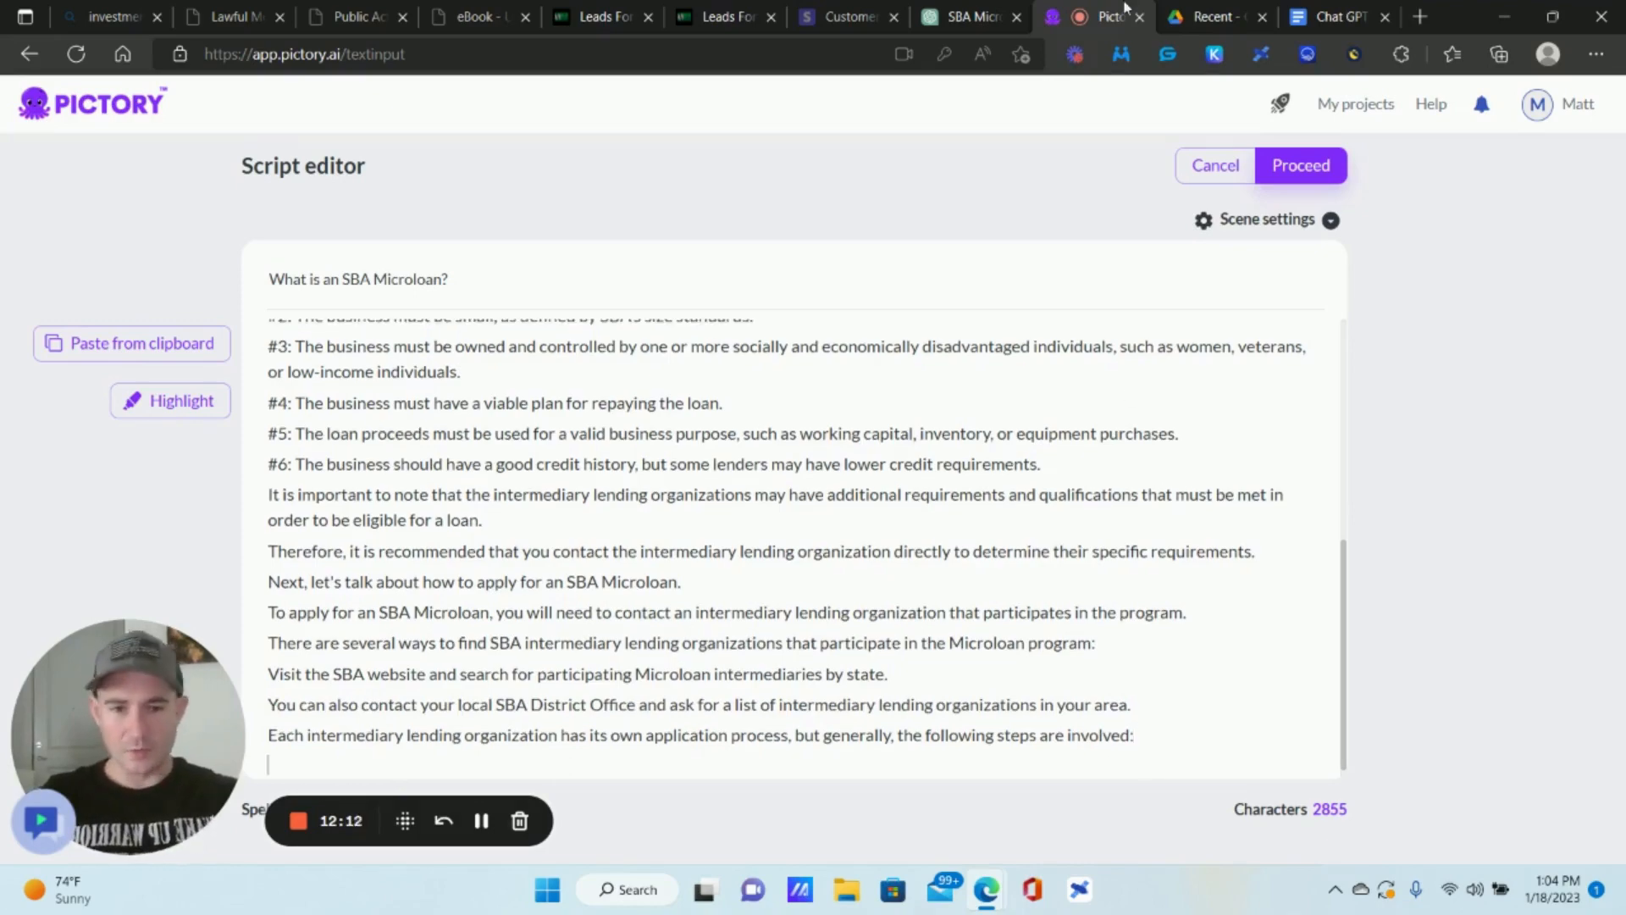
click(972, 15)
scroll(801, 430, up, 7)
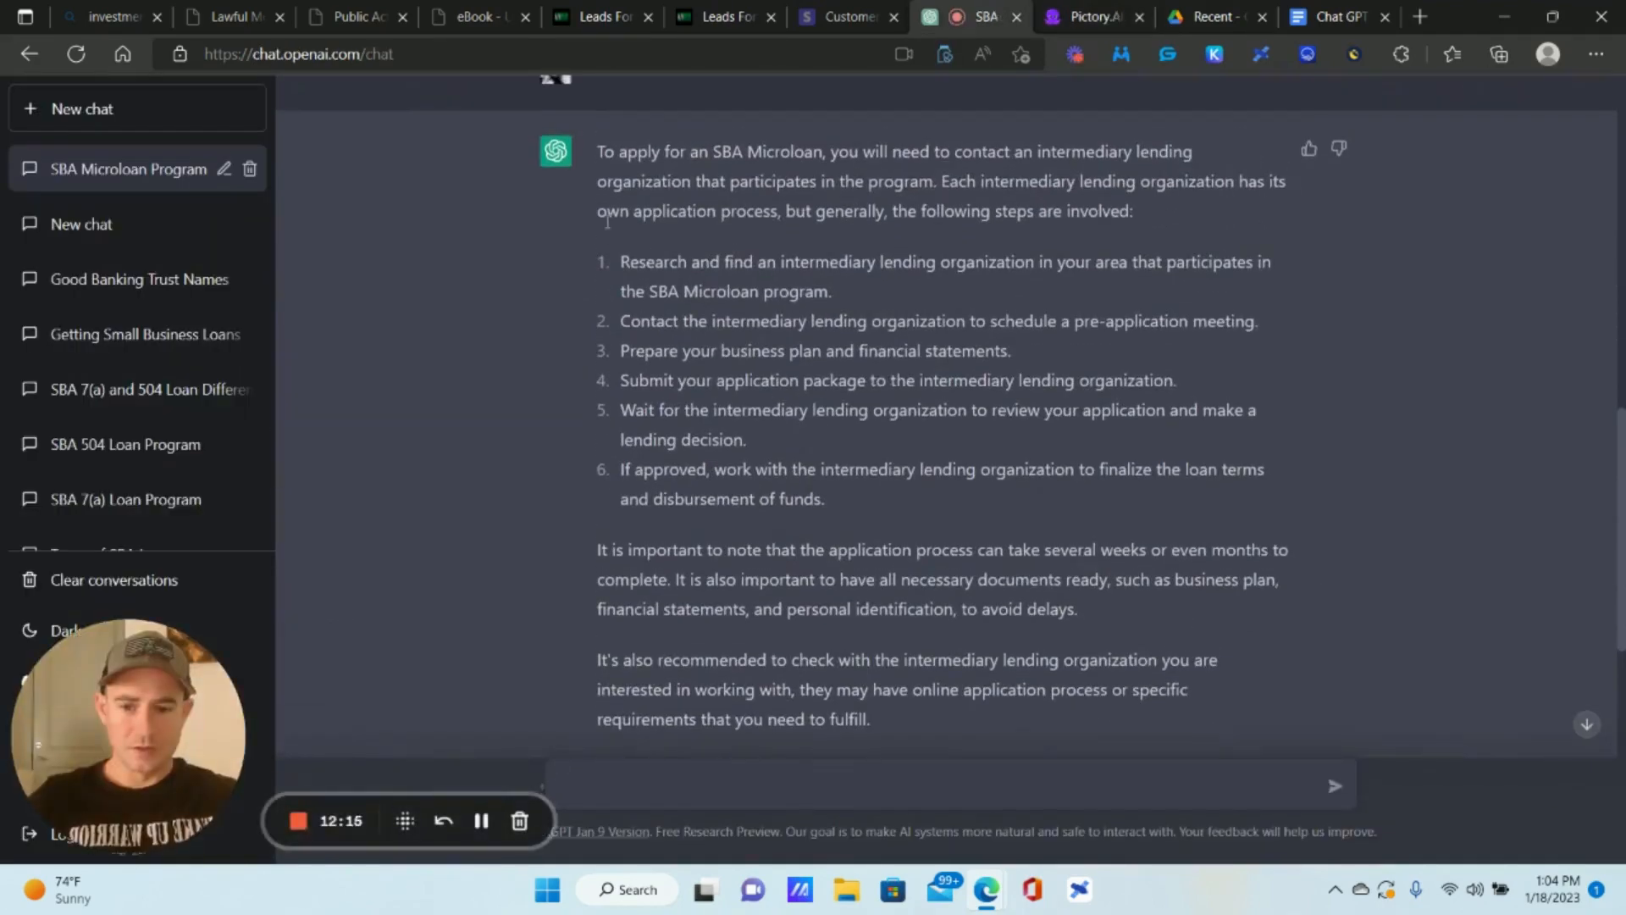
scroll(689, 174, up, 1)
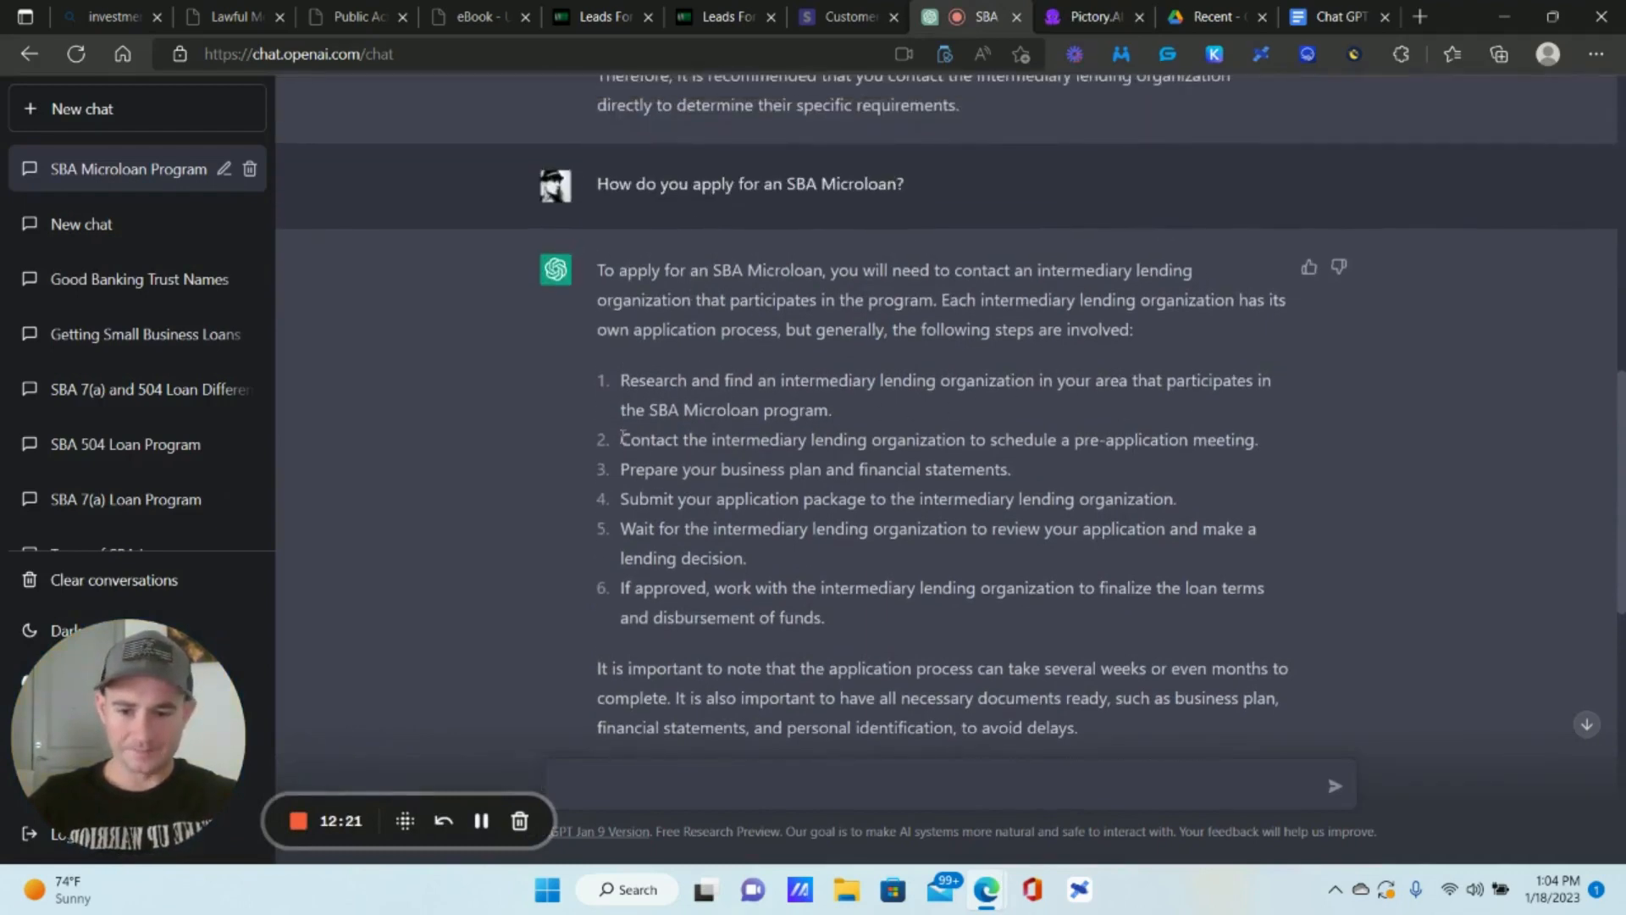
drag(621, 440, 852, 612)
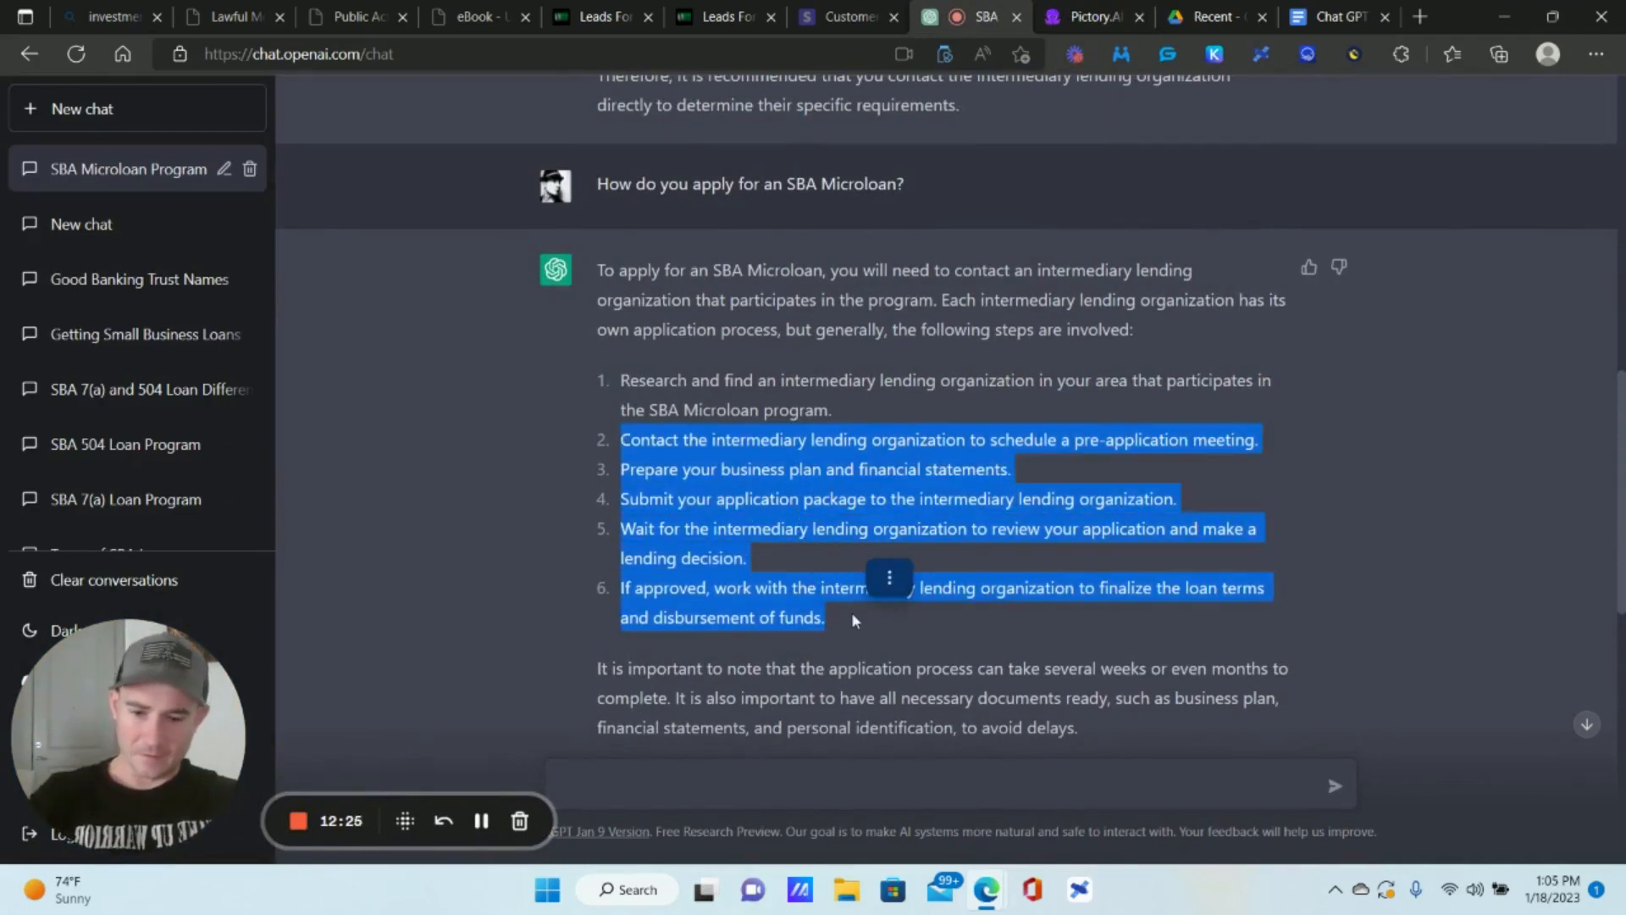
drag(1083, 726, 624, 442)
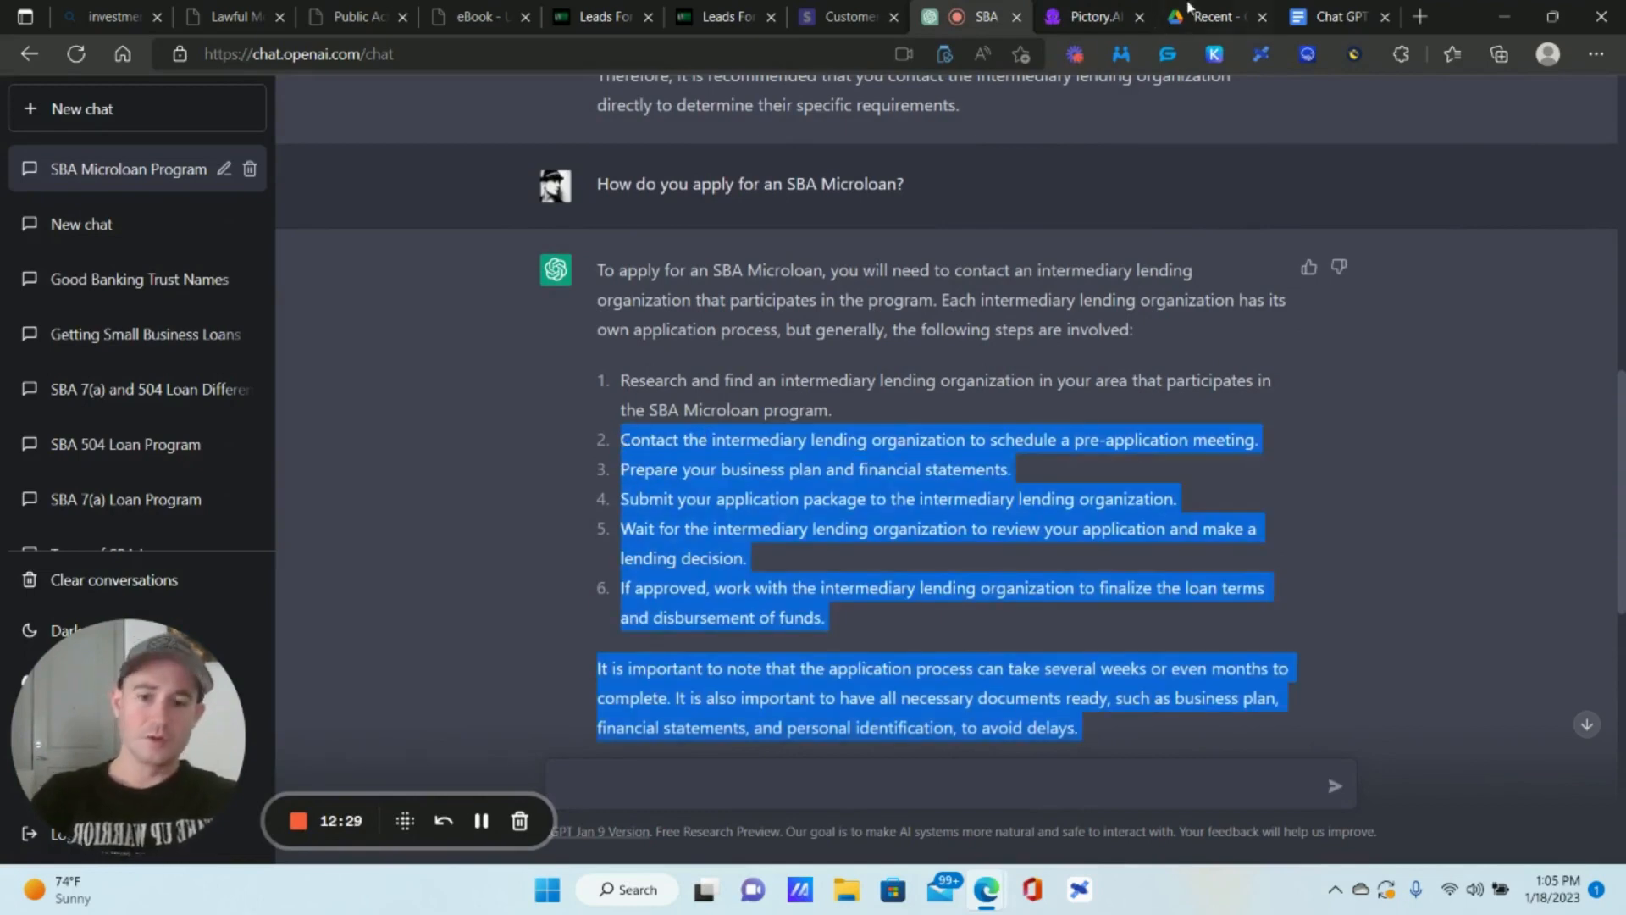
click(1084, 16)
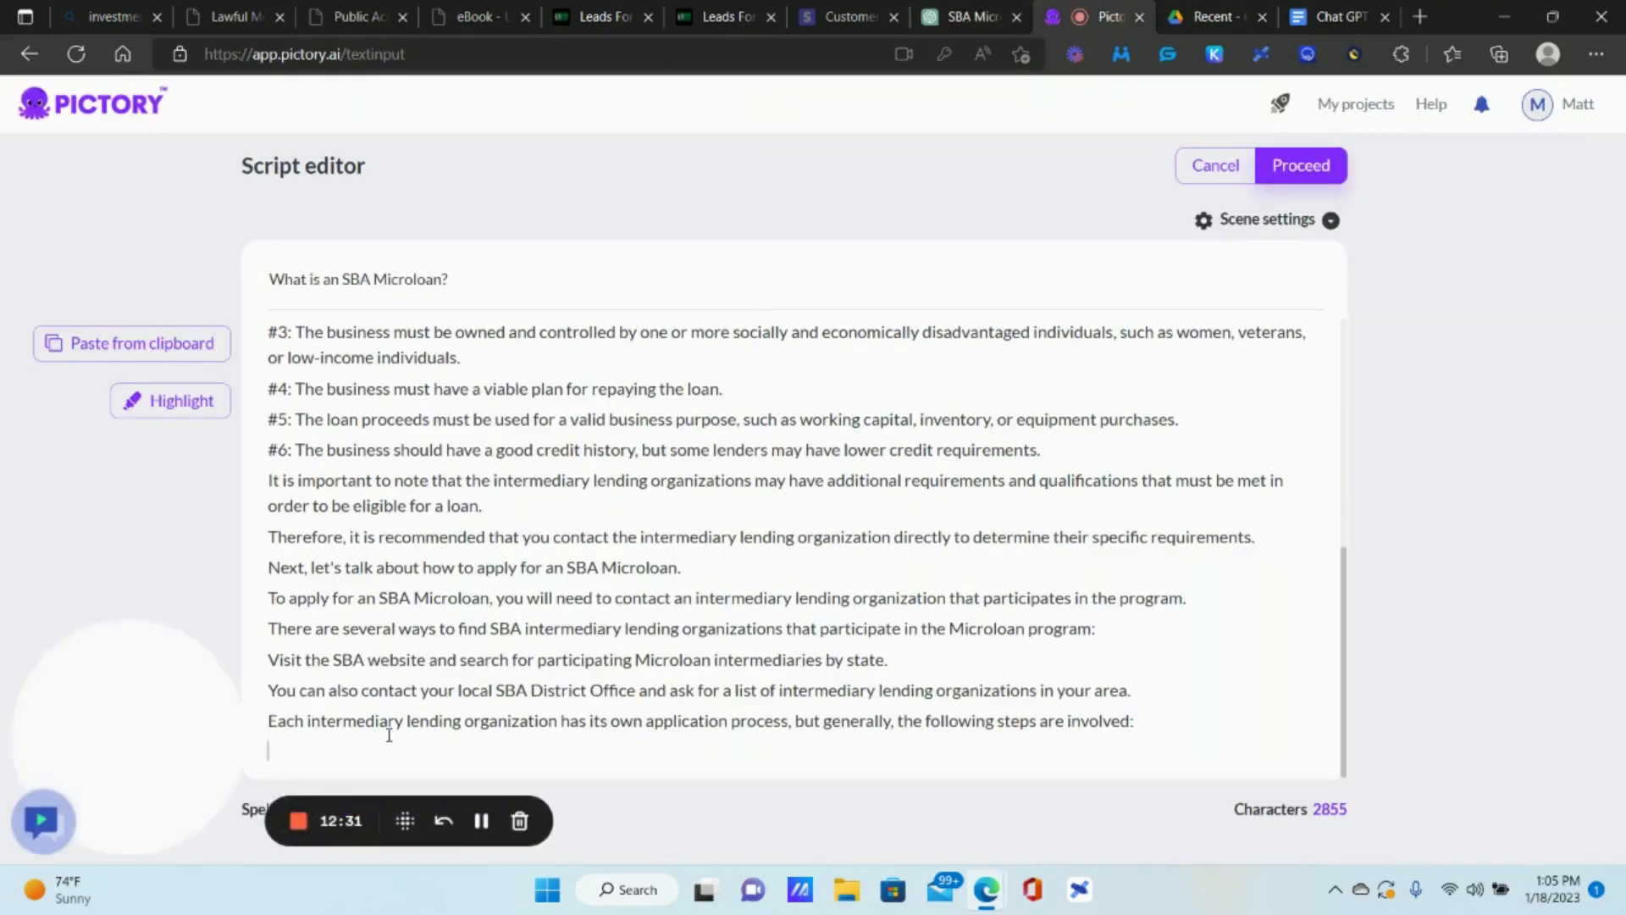
key(ctrl+v)
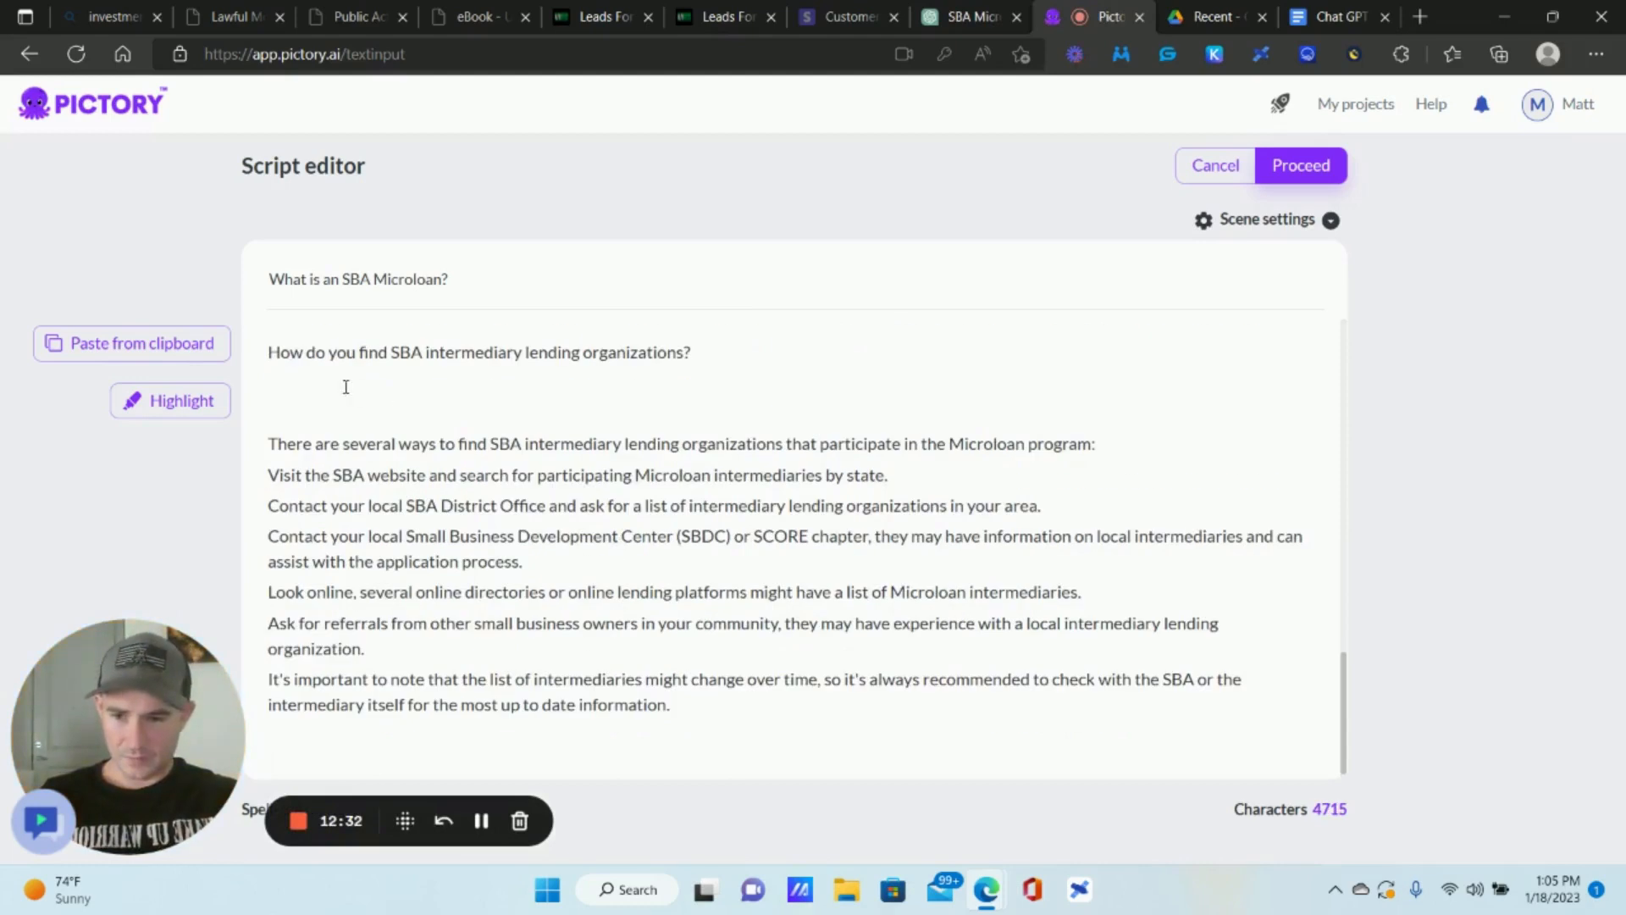
Remove the image placeholder and blank lines around the pasted question "How do you find SBA intermediary lending organizations?".
scroll(490, 436, up, 3)
scroll(759, 465, down, 2)
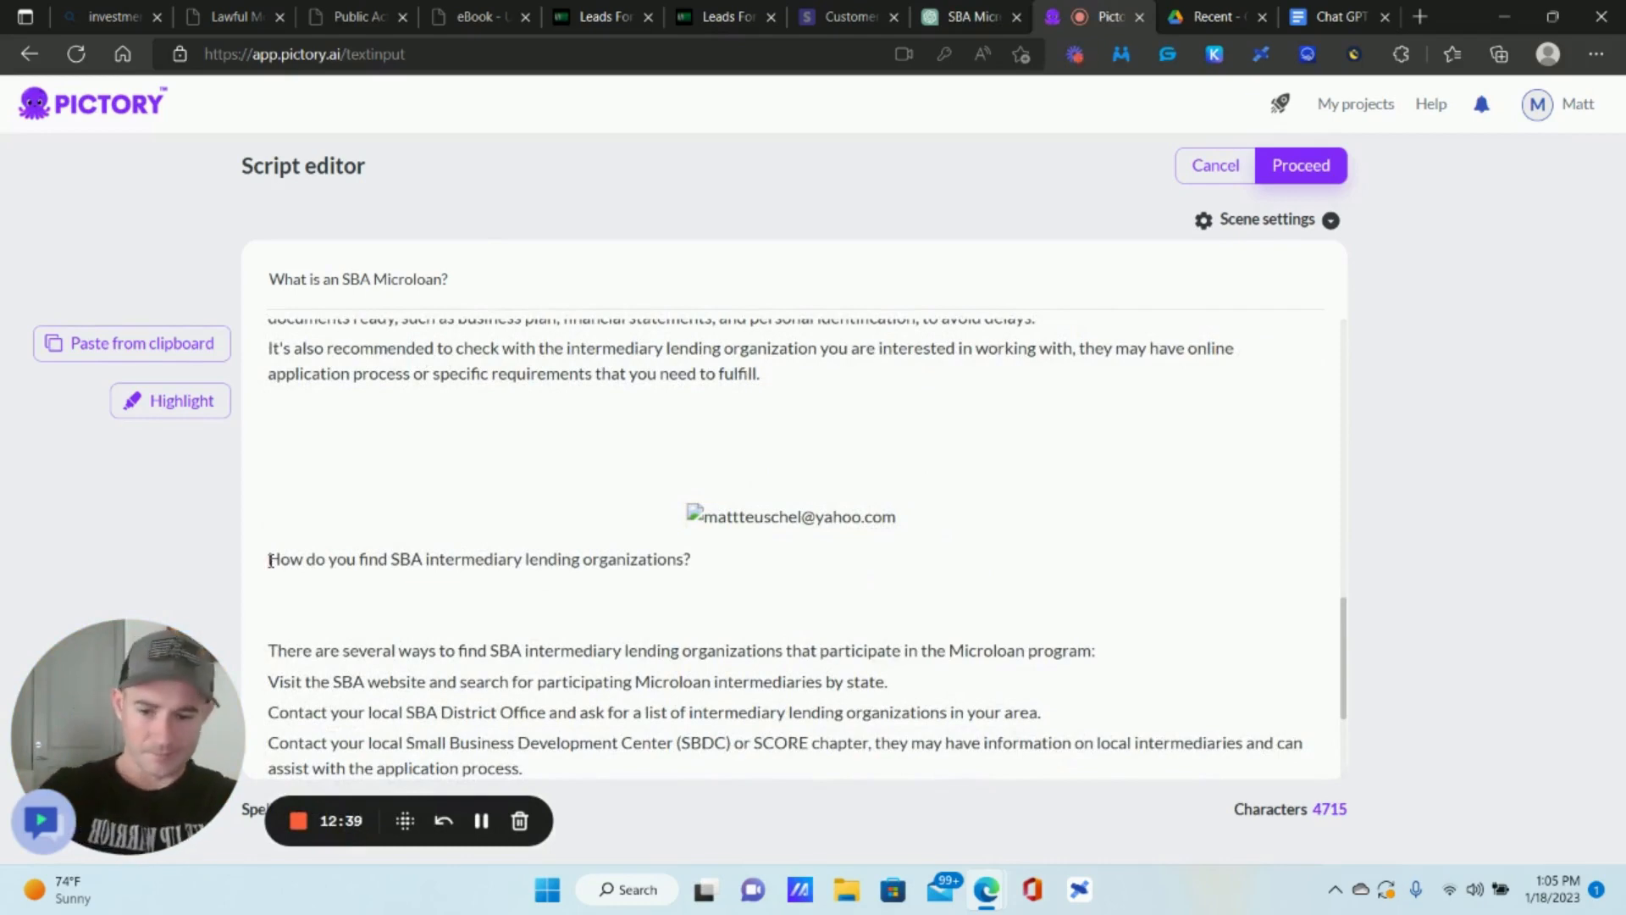
key(BackSpace)
key(BackSpace)
key(BackSpace)
key(BackSpace)
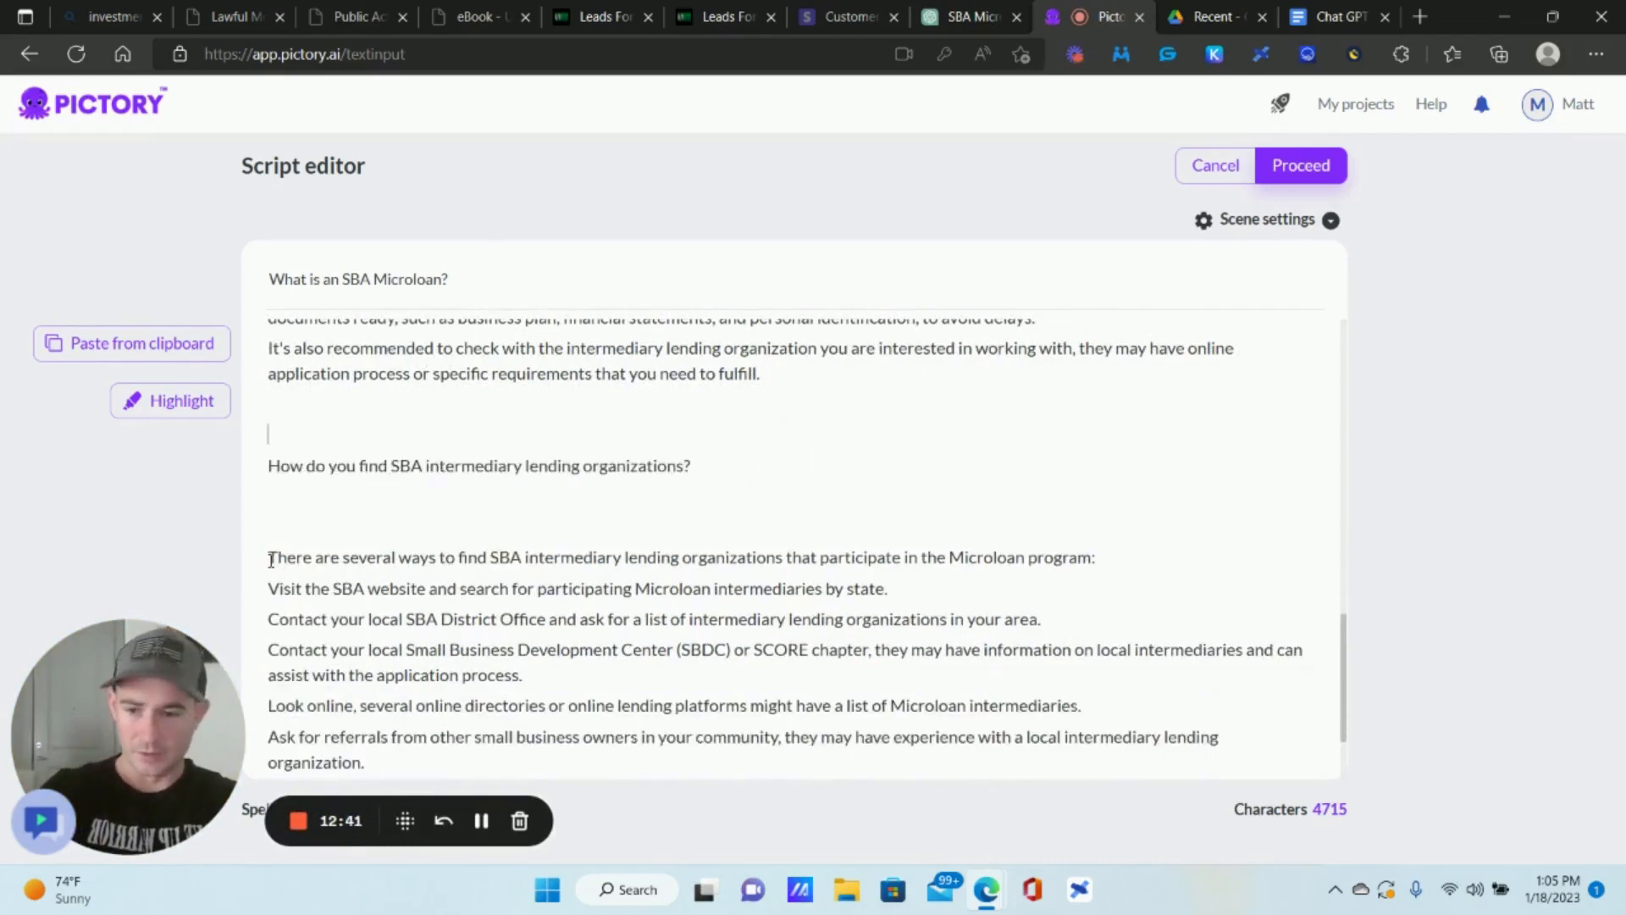
key(BackSpace)
key(BackSpace)
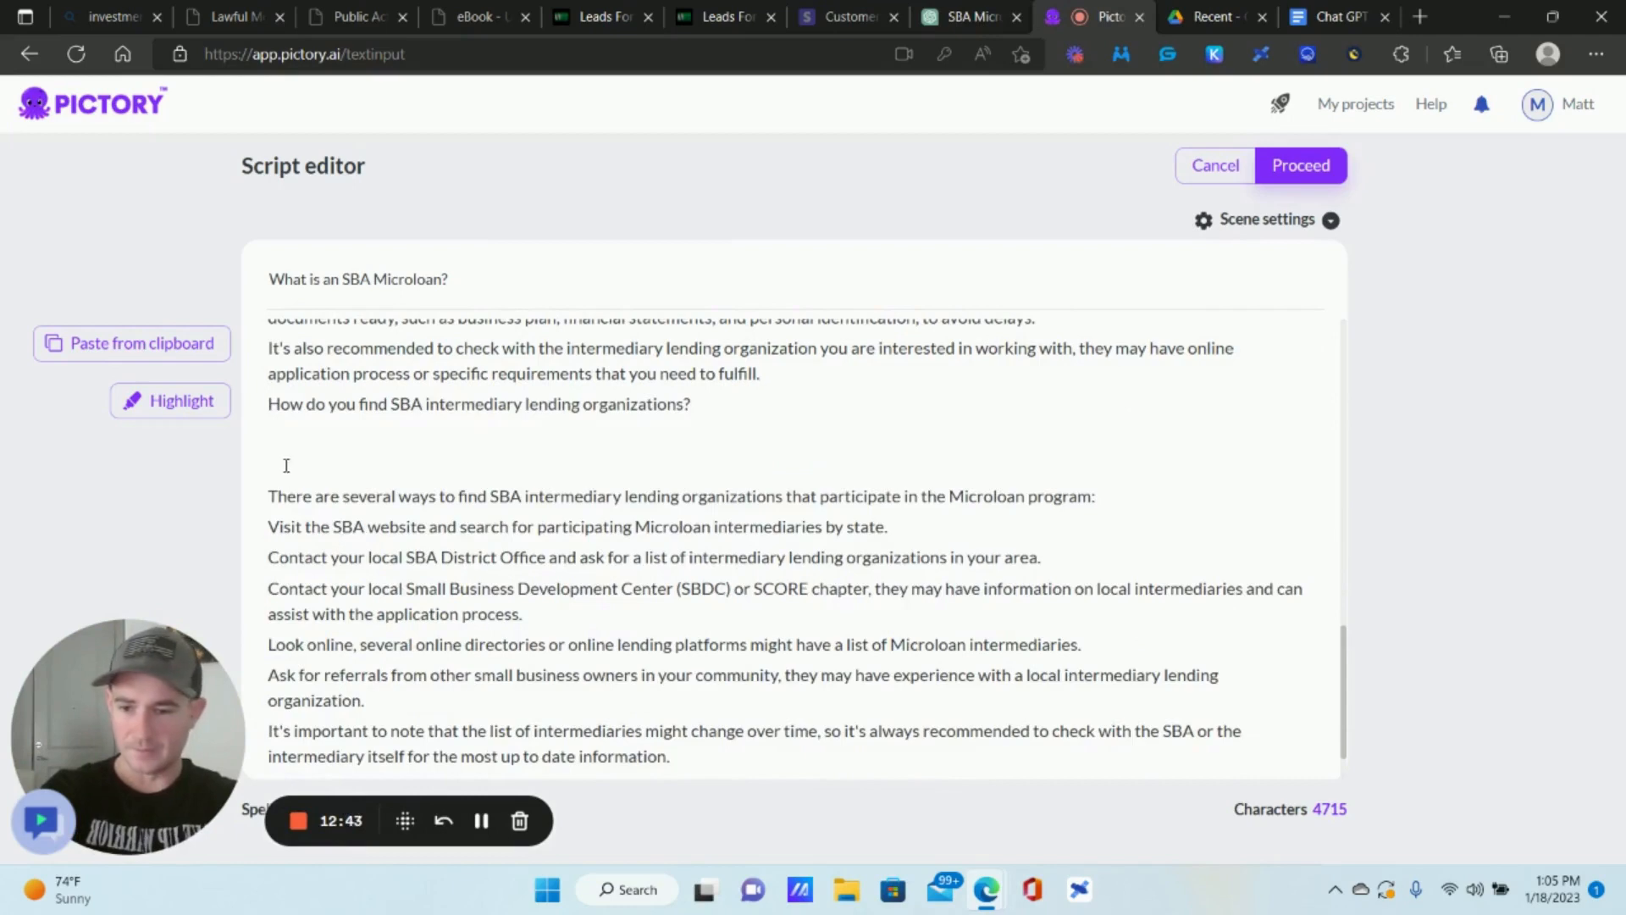
click(287, 463)
key(BackSpace)
key(BackSpace)
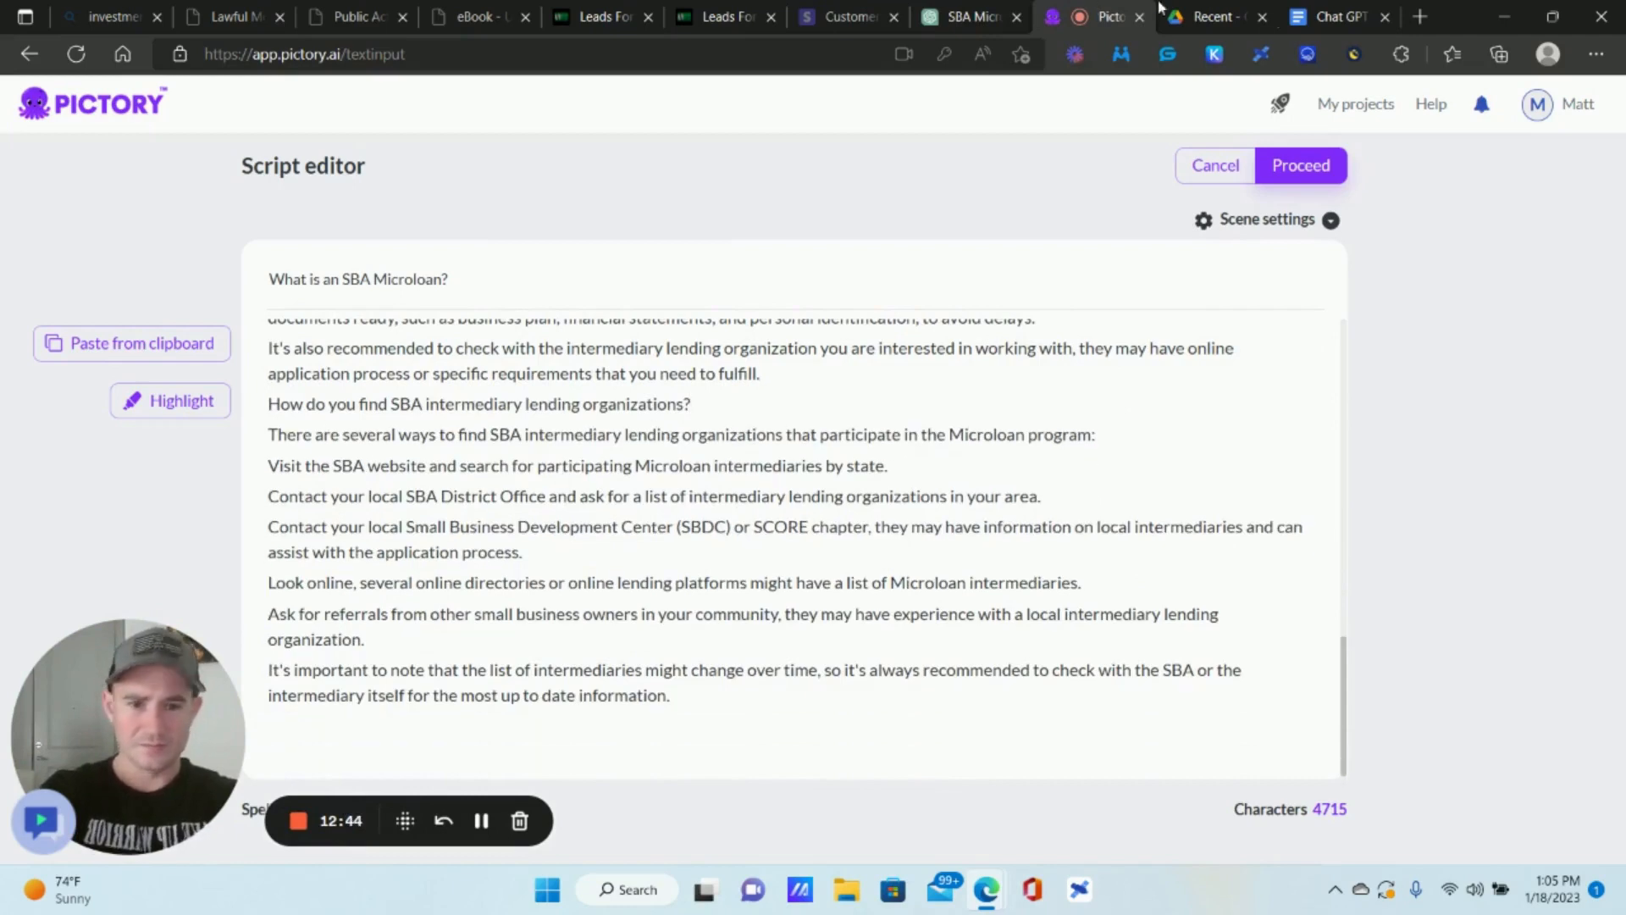
click(970, 10)
click(1111, 755)
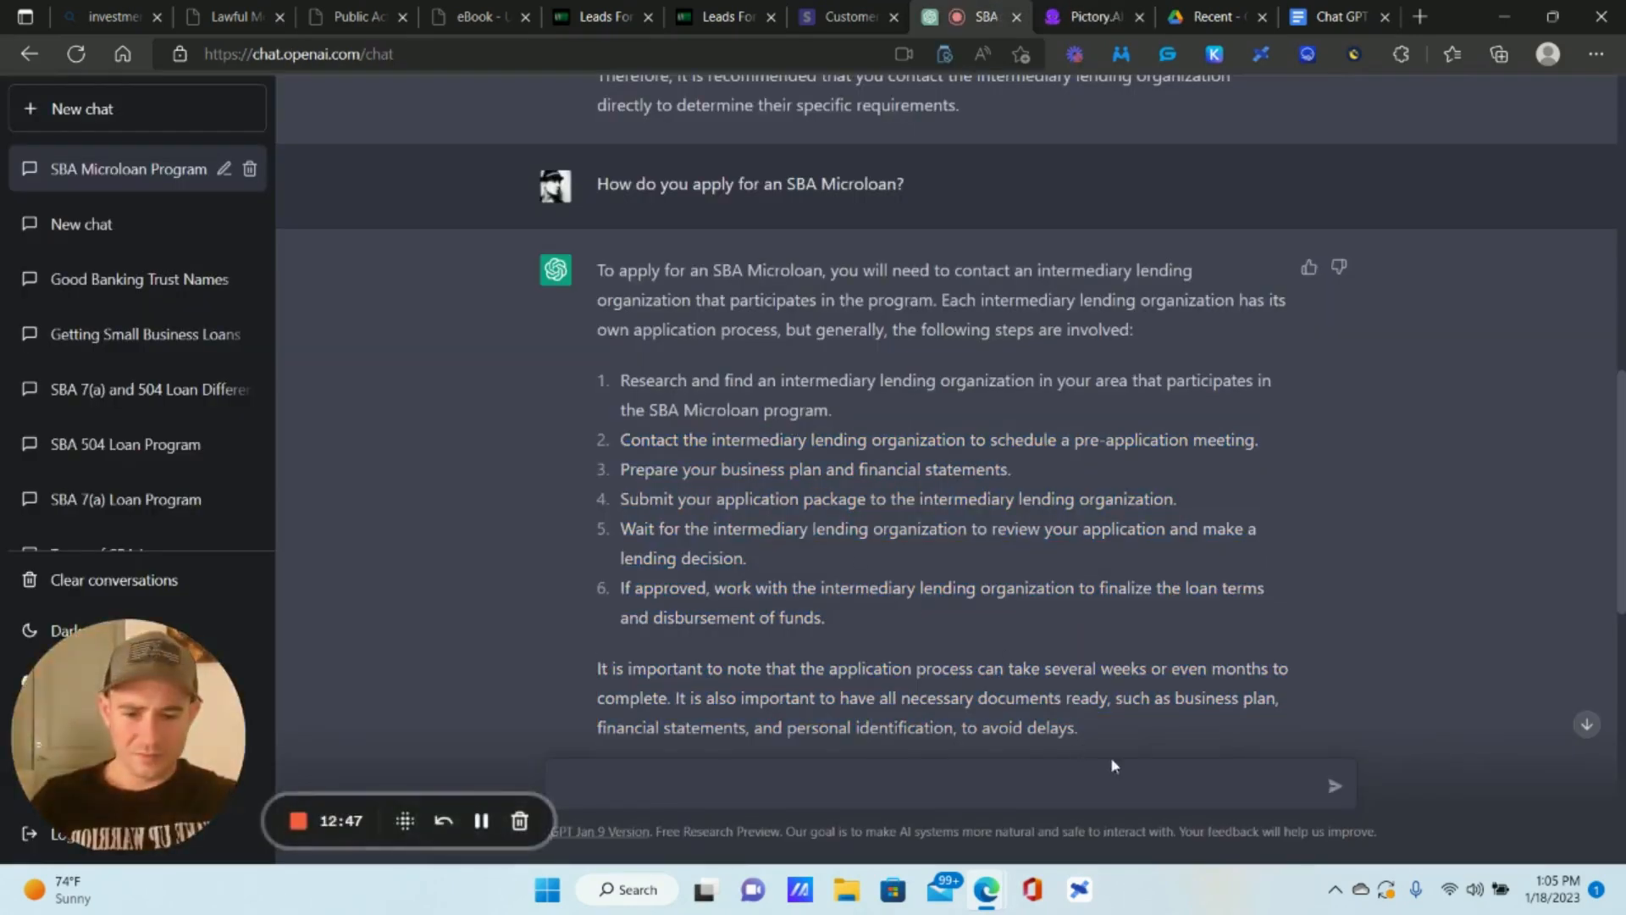
drag(1111, 756, 649, 457)
click(1074, 14)
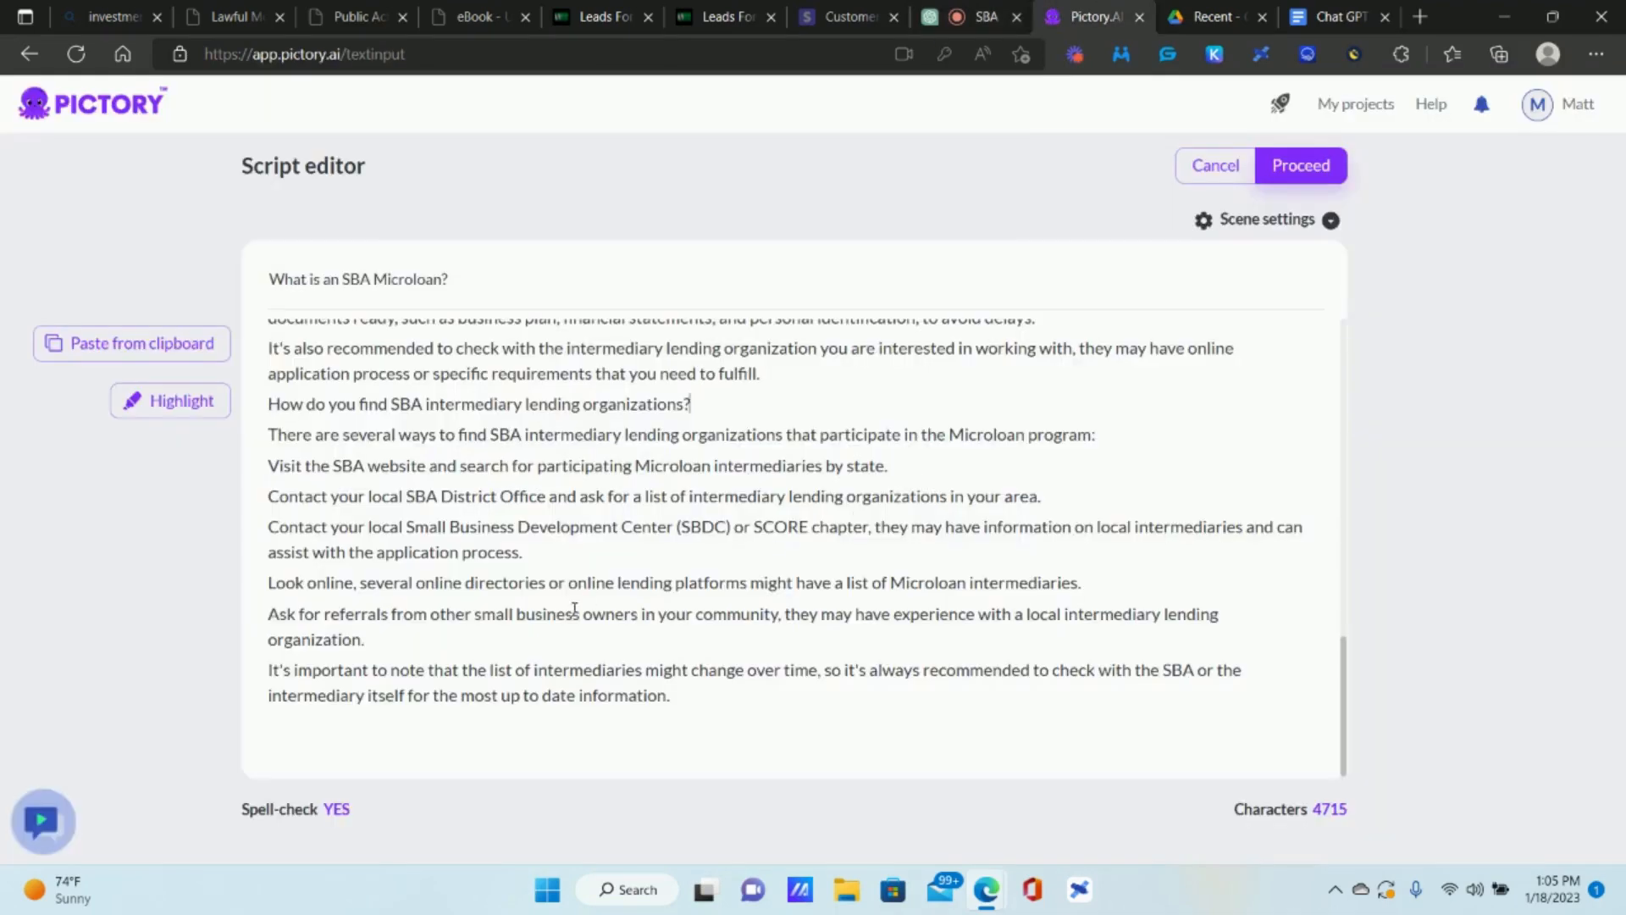
Delete the pasted section from "How do you find SBA intermediary lending organizations?" through the end of the script.
drag(723, 697, 281, 398)
scroll(453, 460, up, 5)
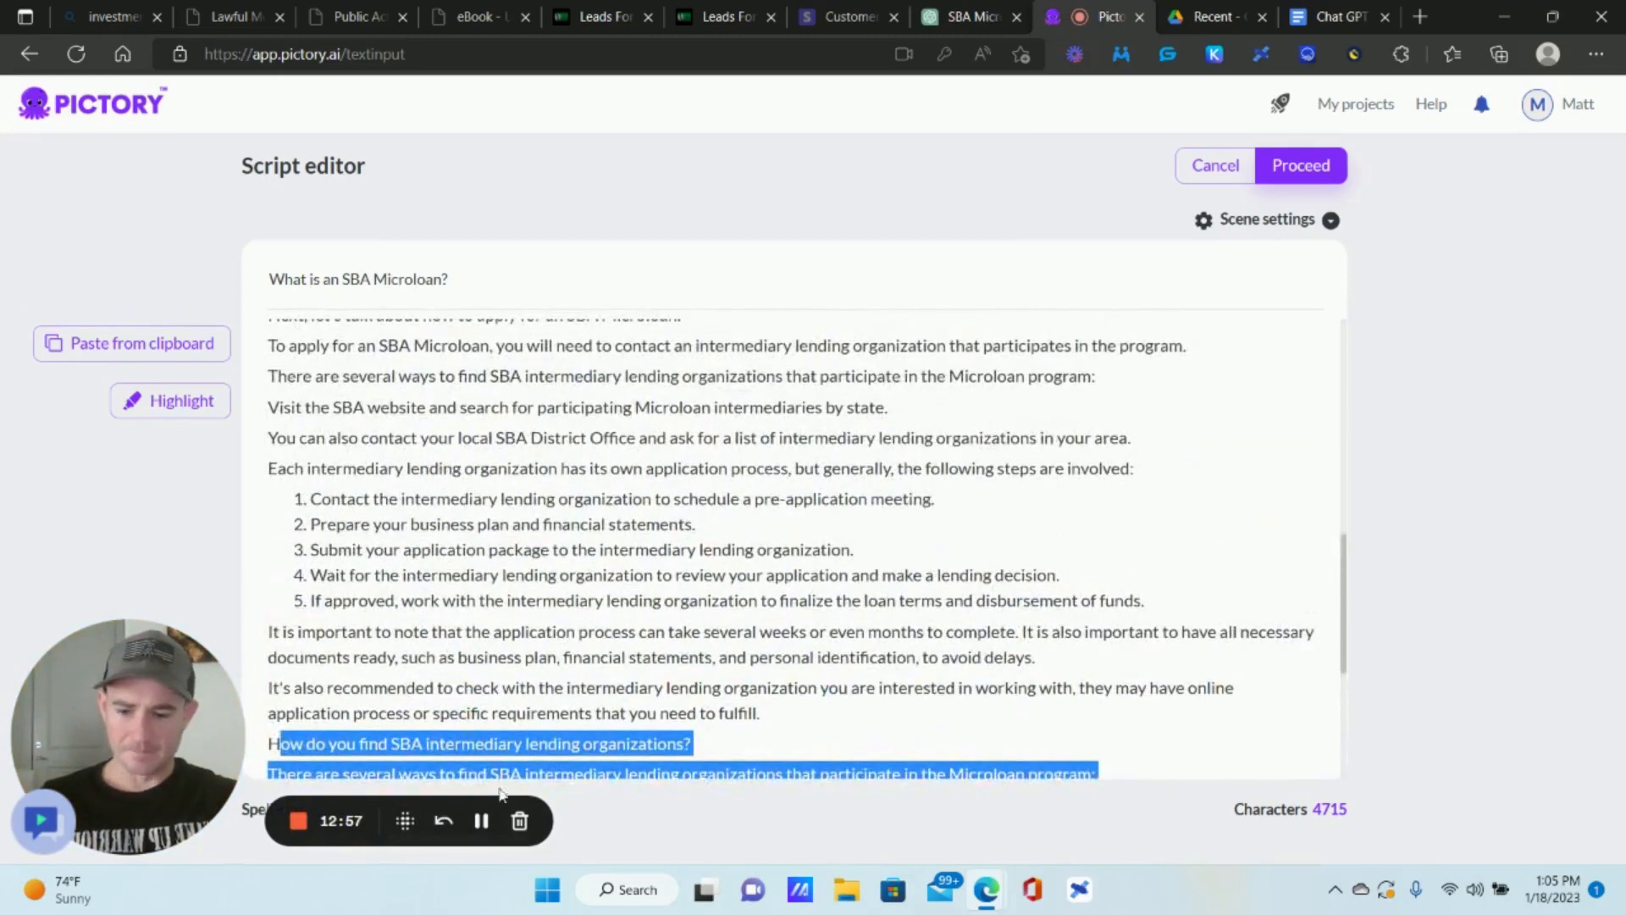
key(BackSpace)
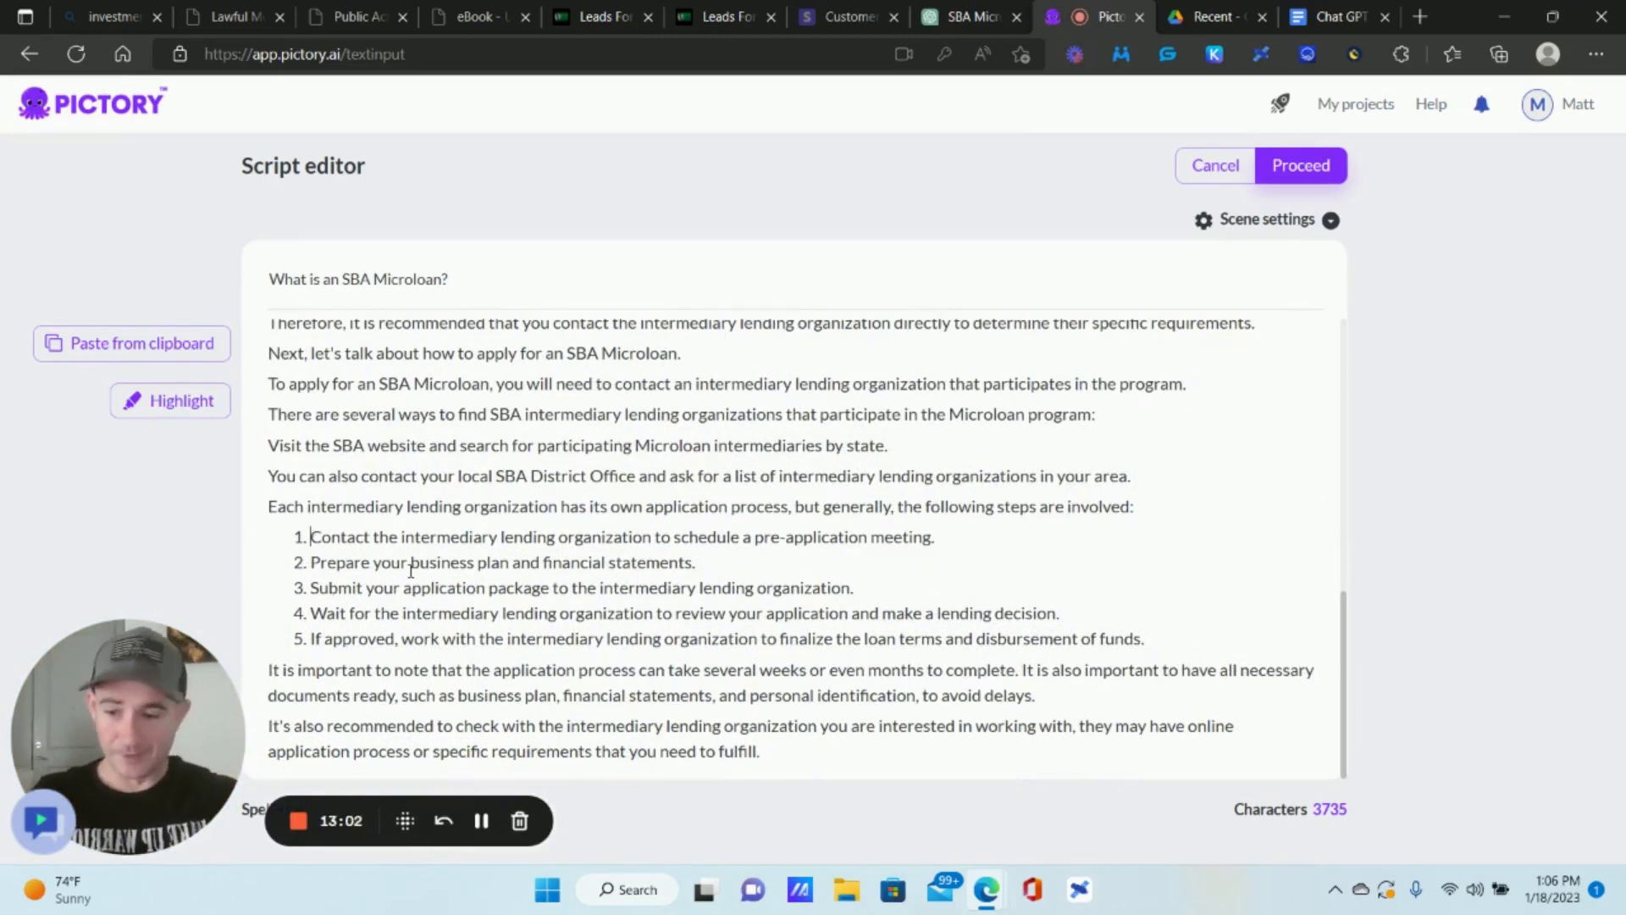
Turn the first three numbered application steps into plain paragraphs starting with "#1:", "#2:" and "#3:".
key(BackSpace)
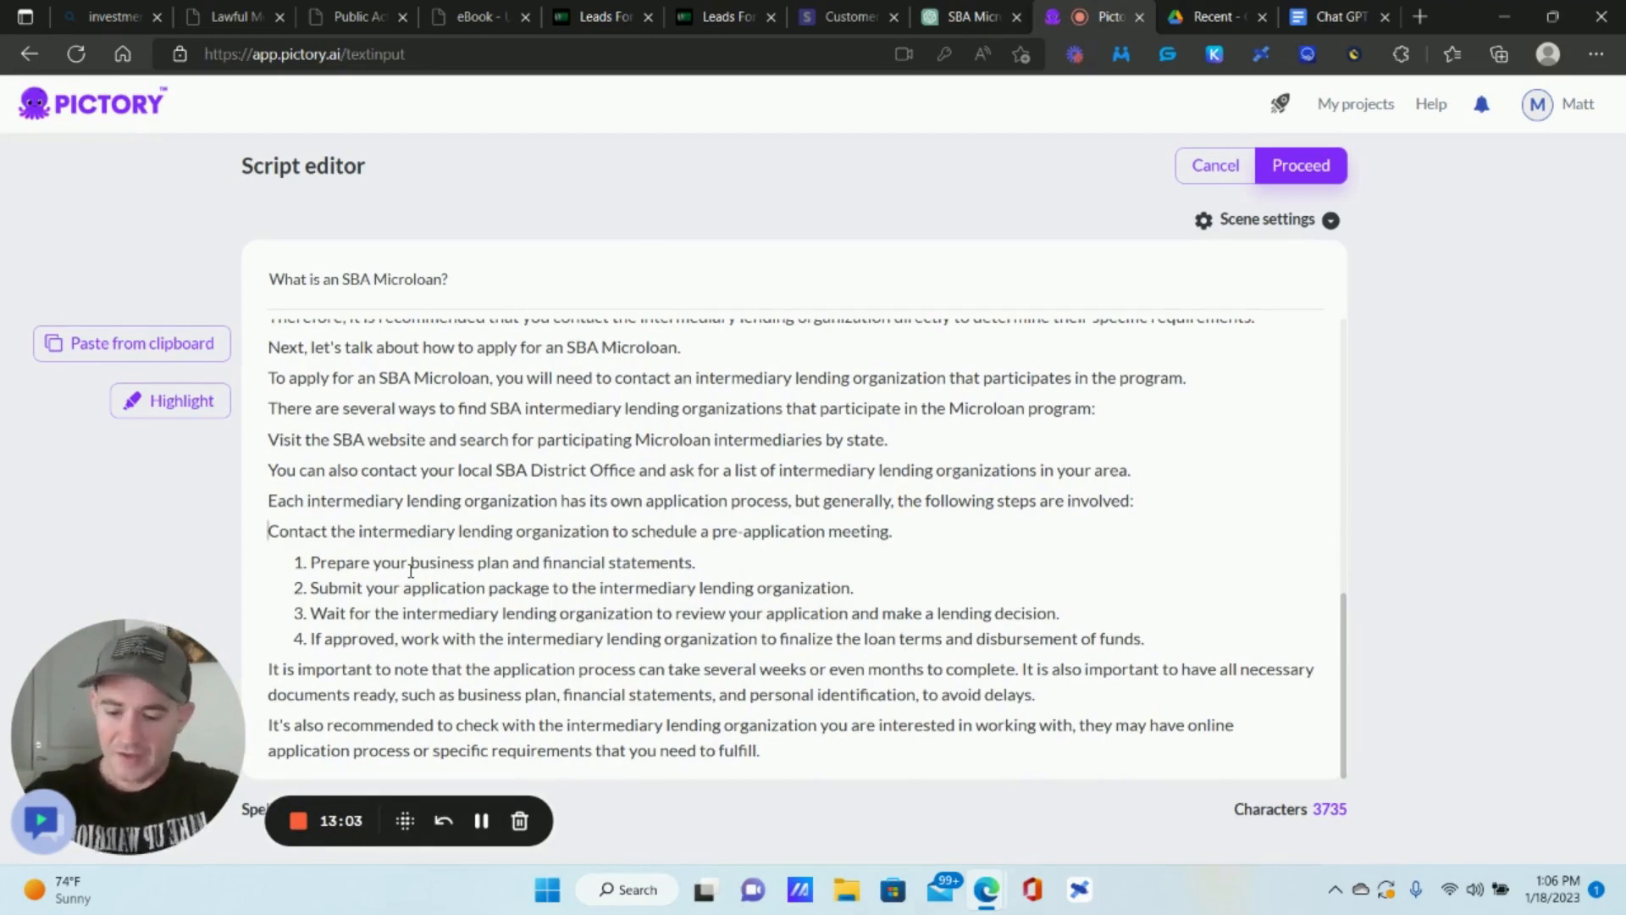
text(#1:)
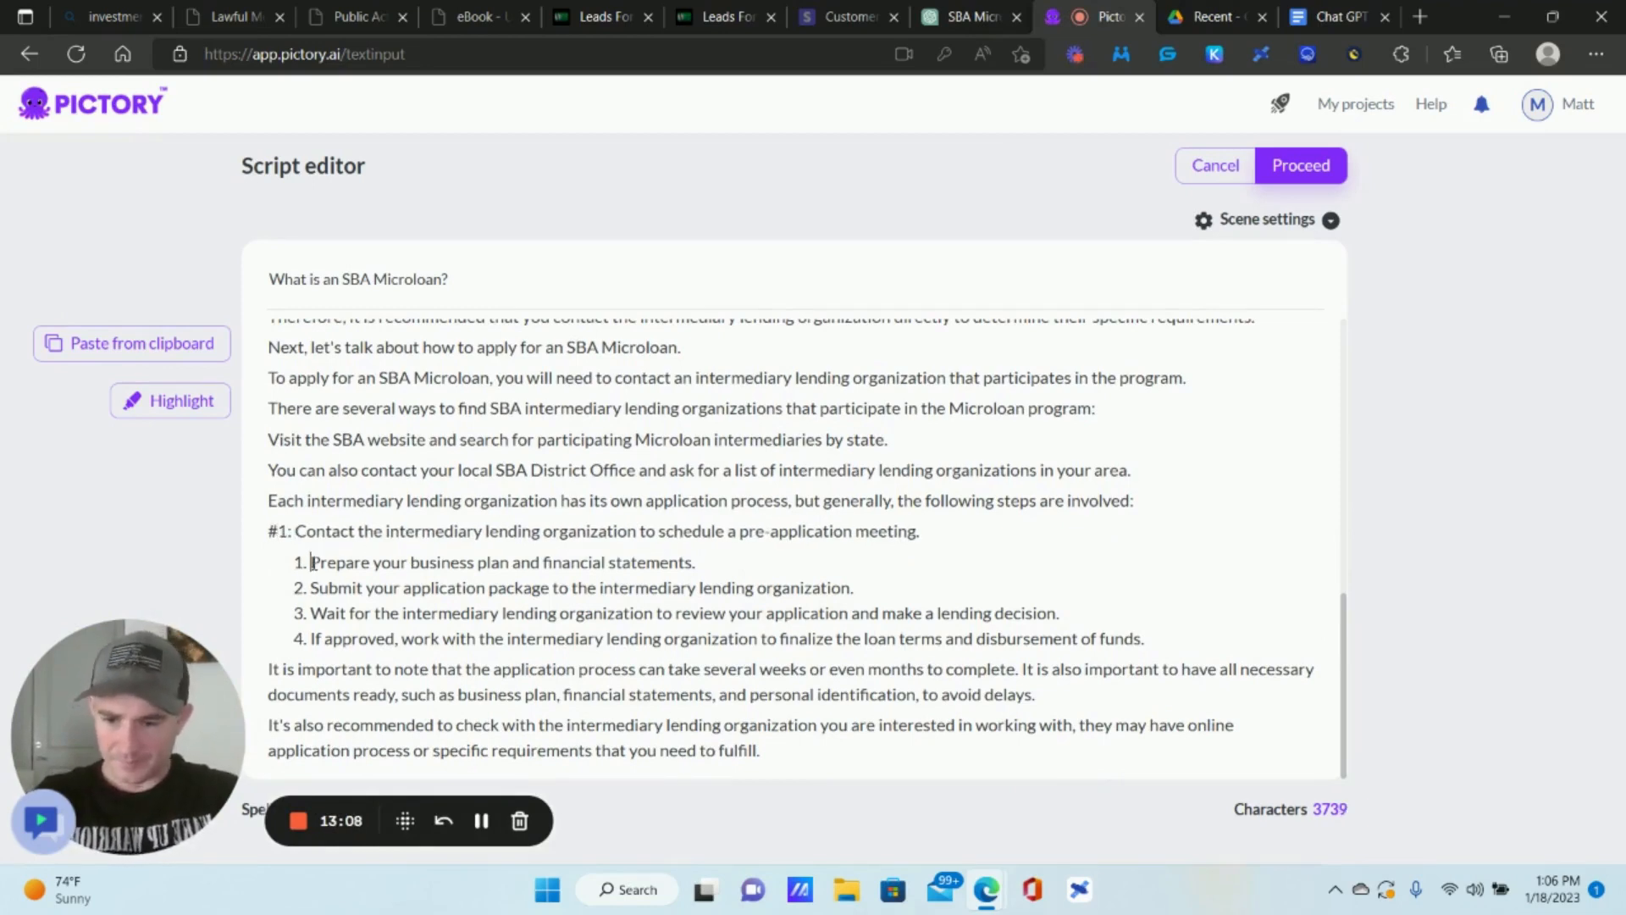
key(BackSpace)
text(#2)
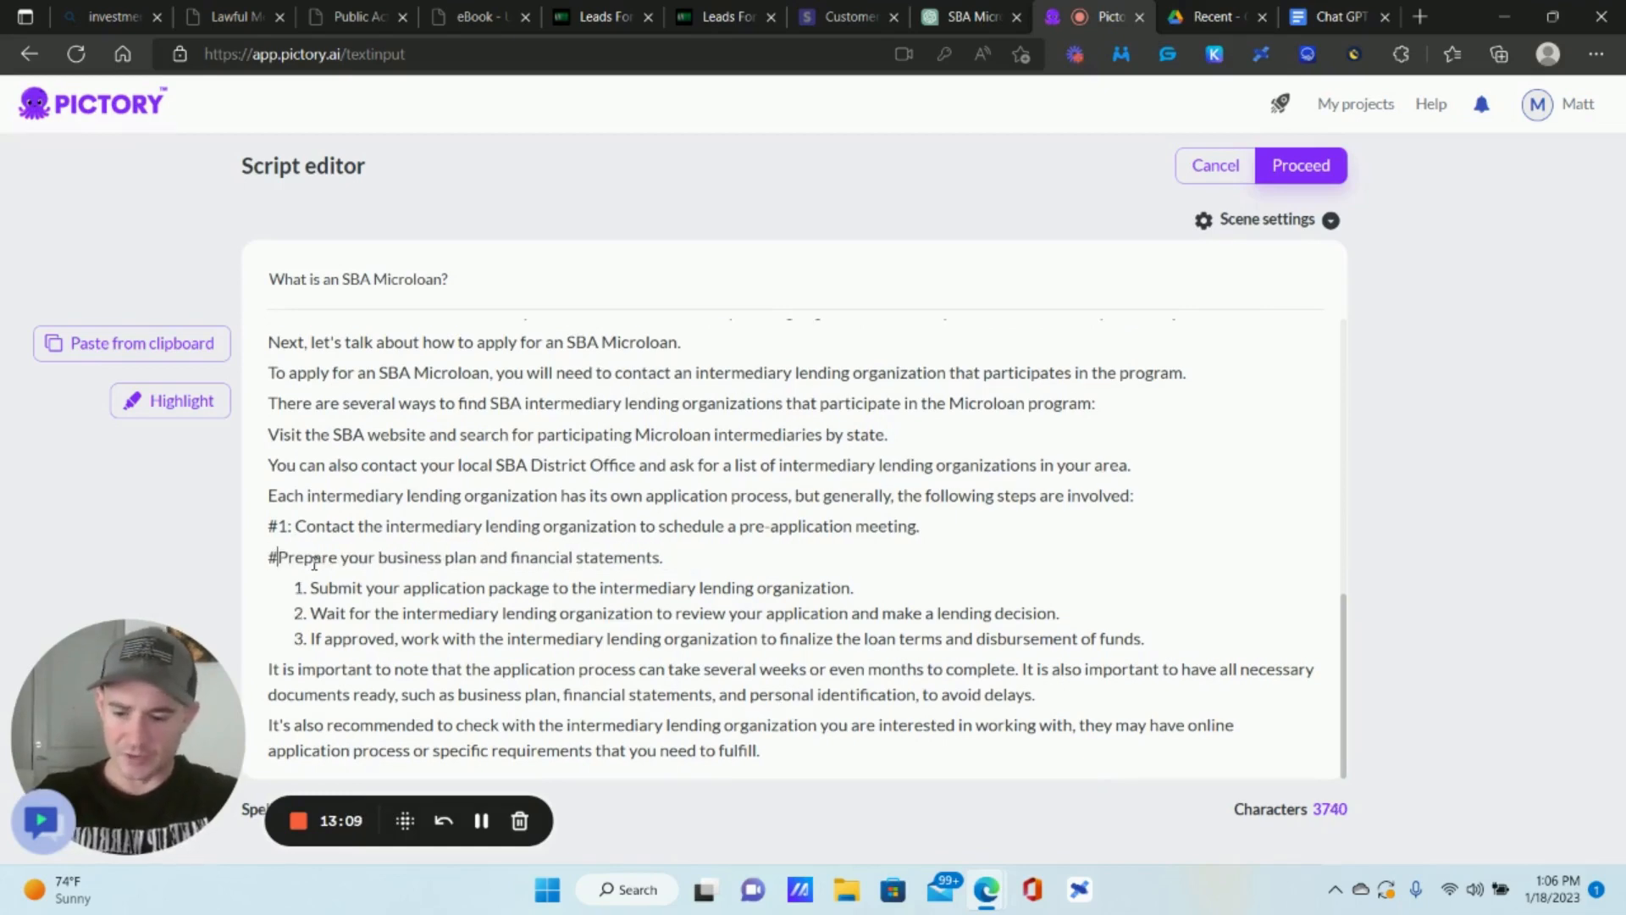
text(:)
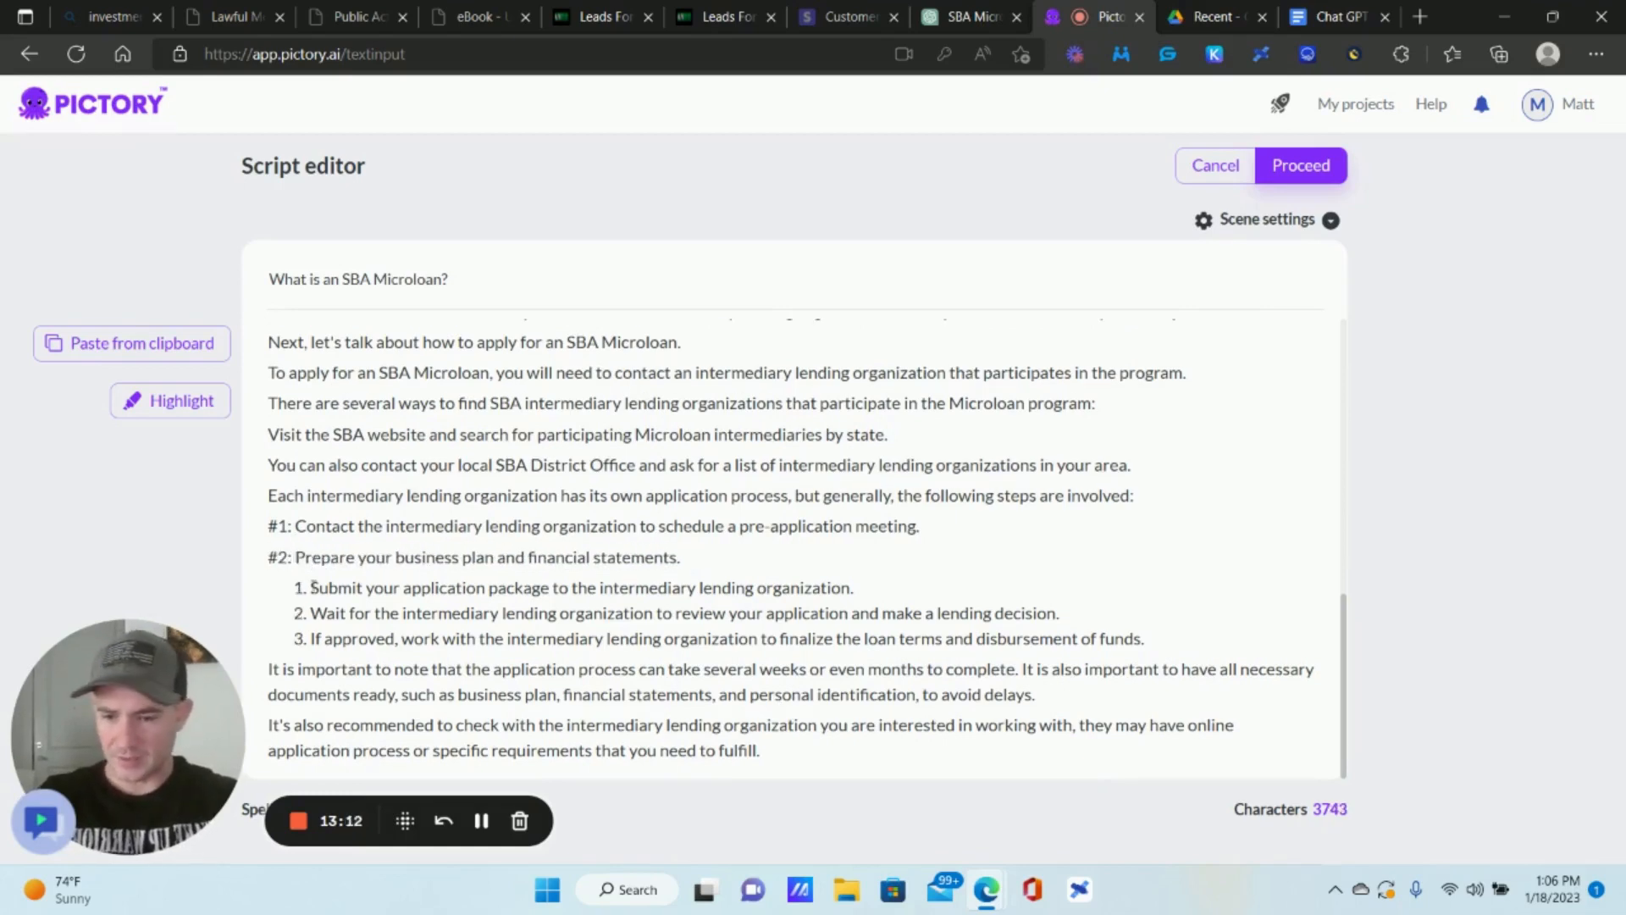
click(311, 586)
key(BackSpace)
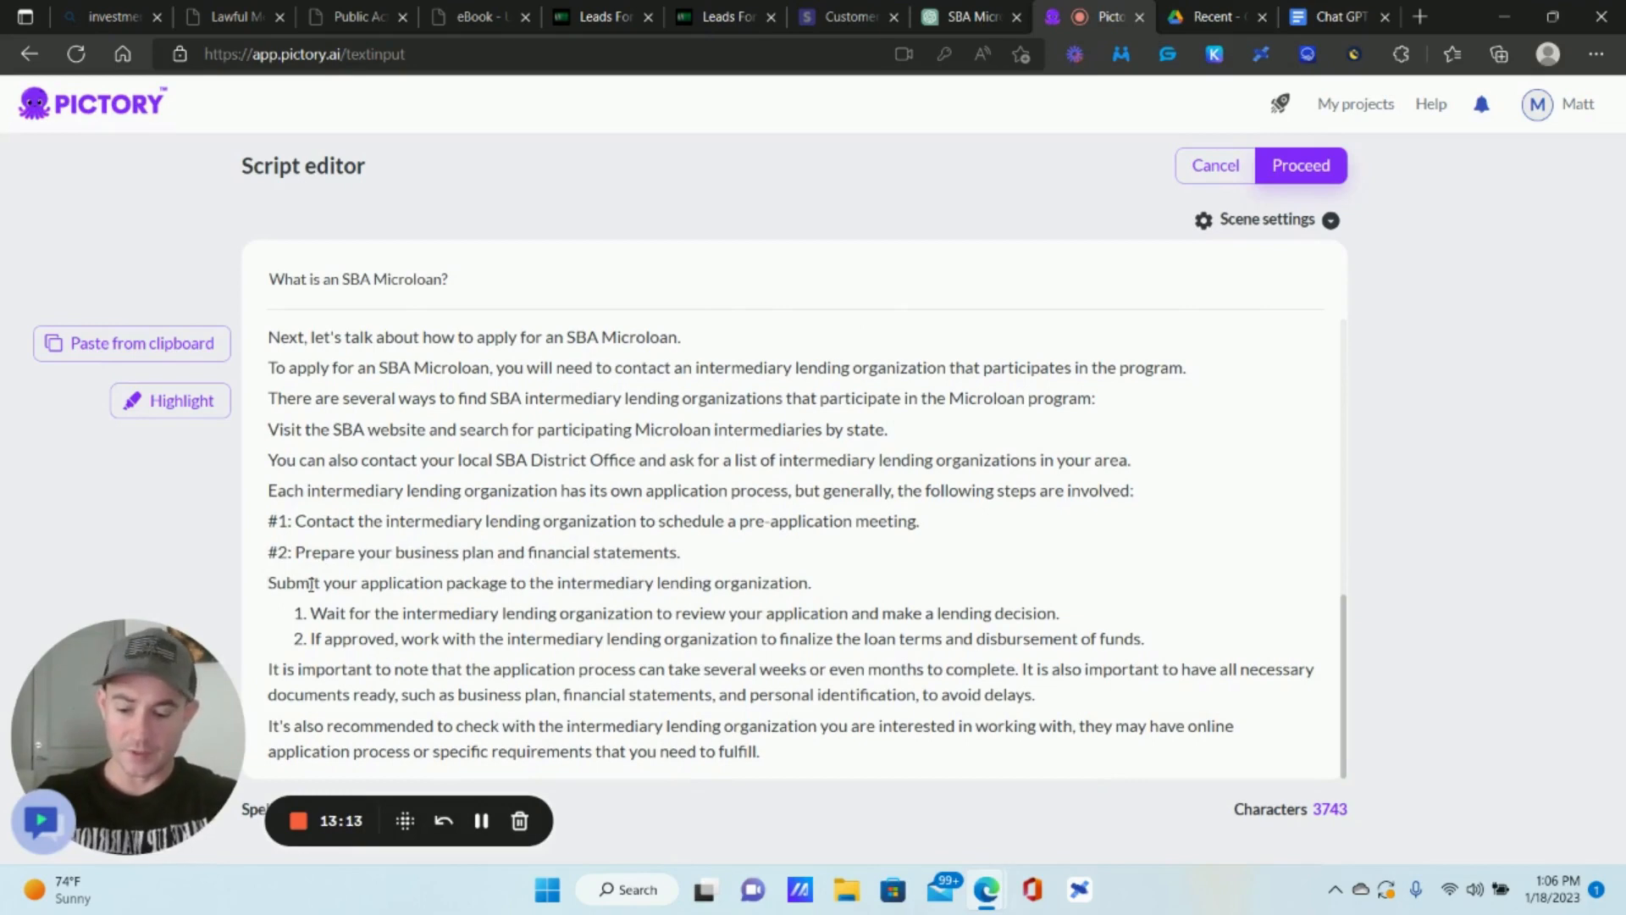
text(#3:)
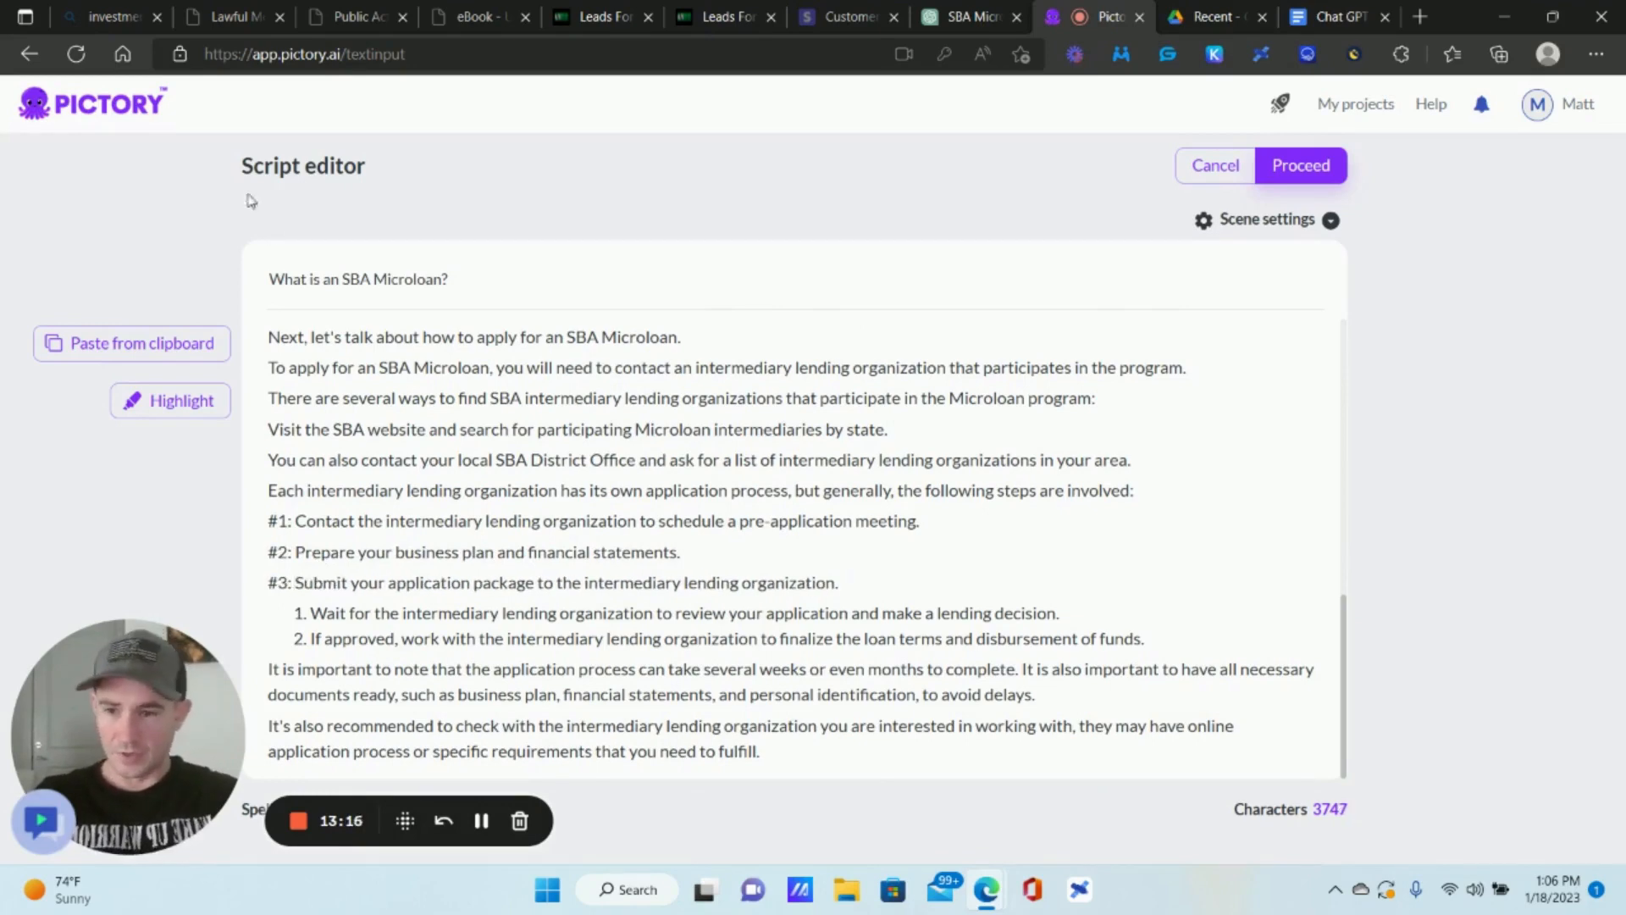
Turn the "Wait for" and "If approved" list items into plain paragraphs starting with "#4:" and "#5:".
click(312, 612)
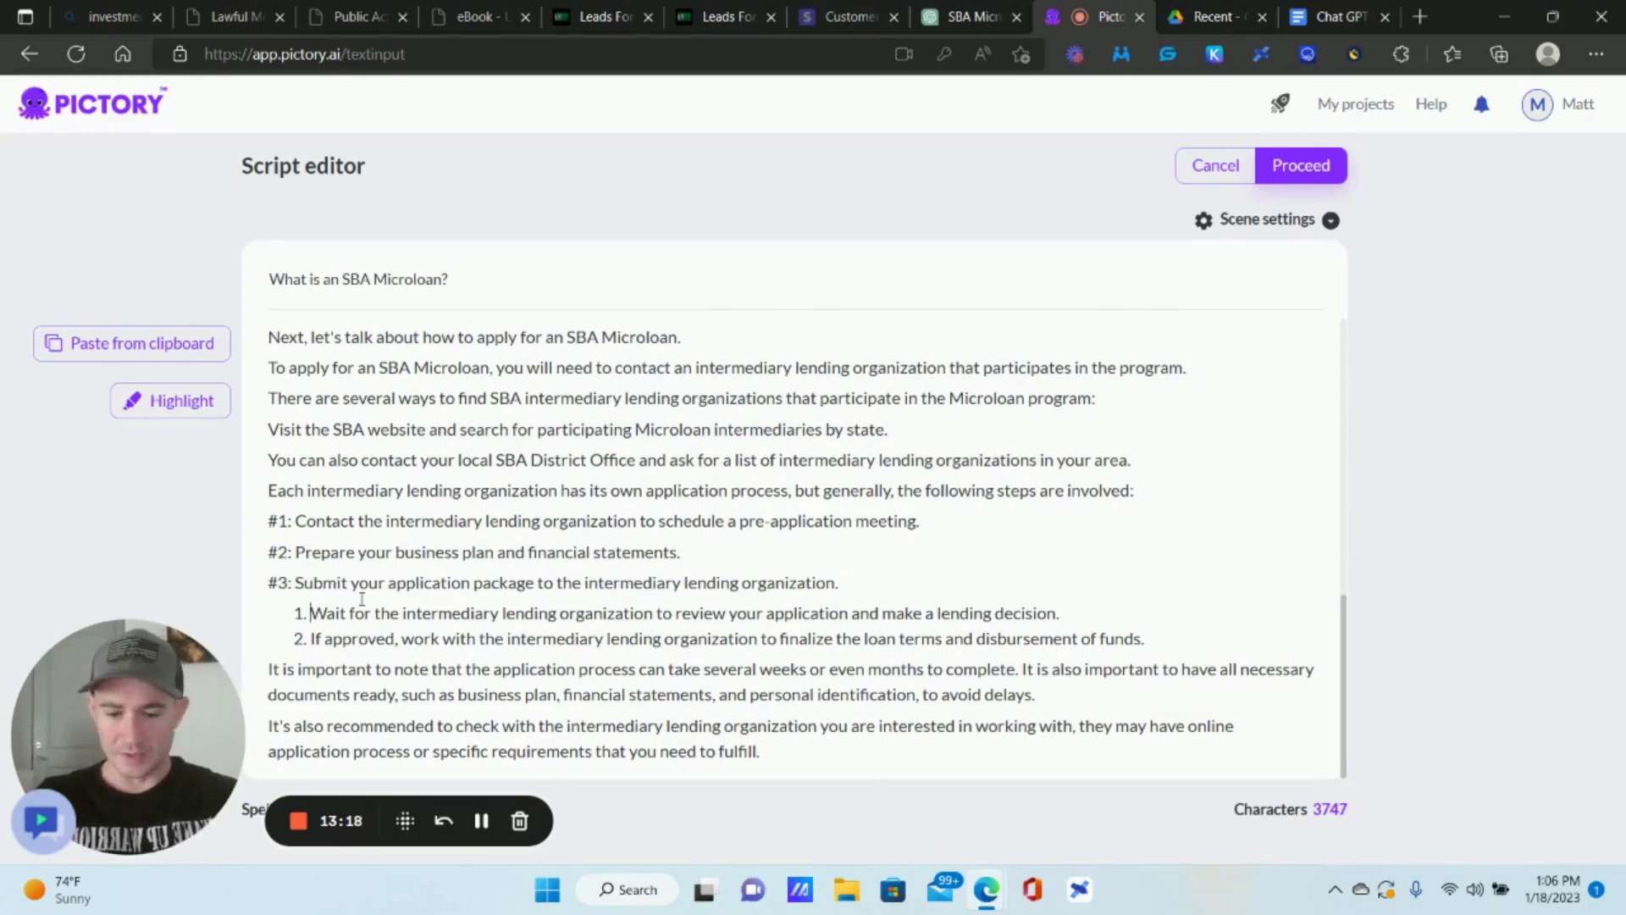
key(BackSpace)
text(#4:)
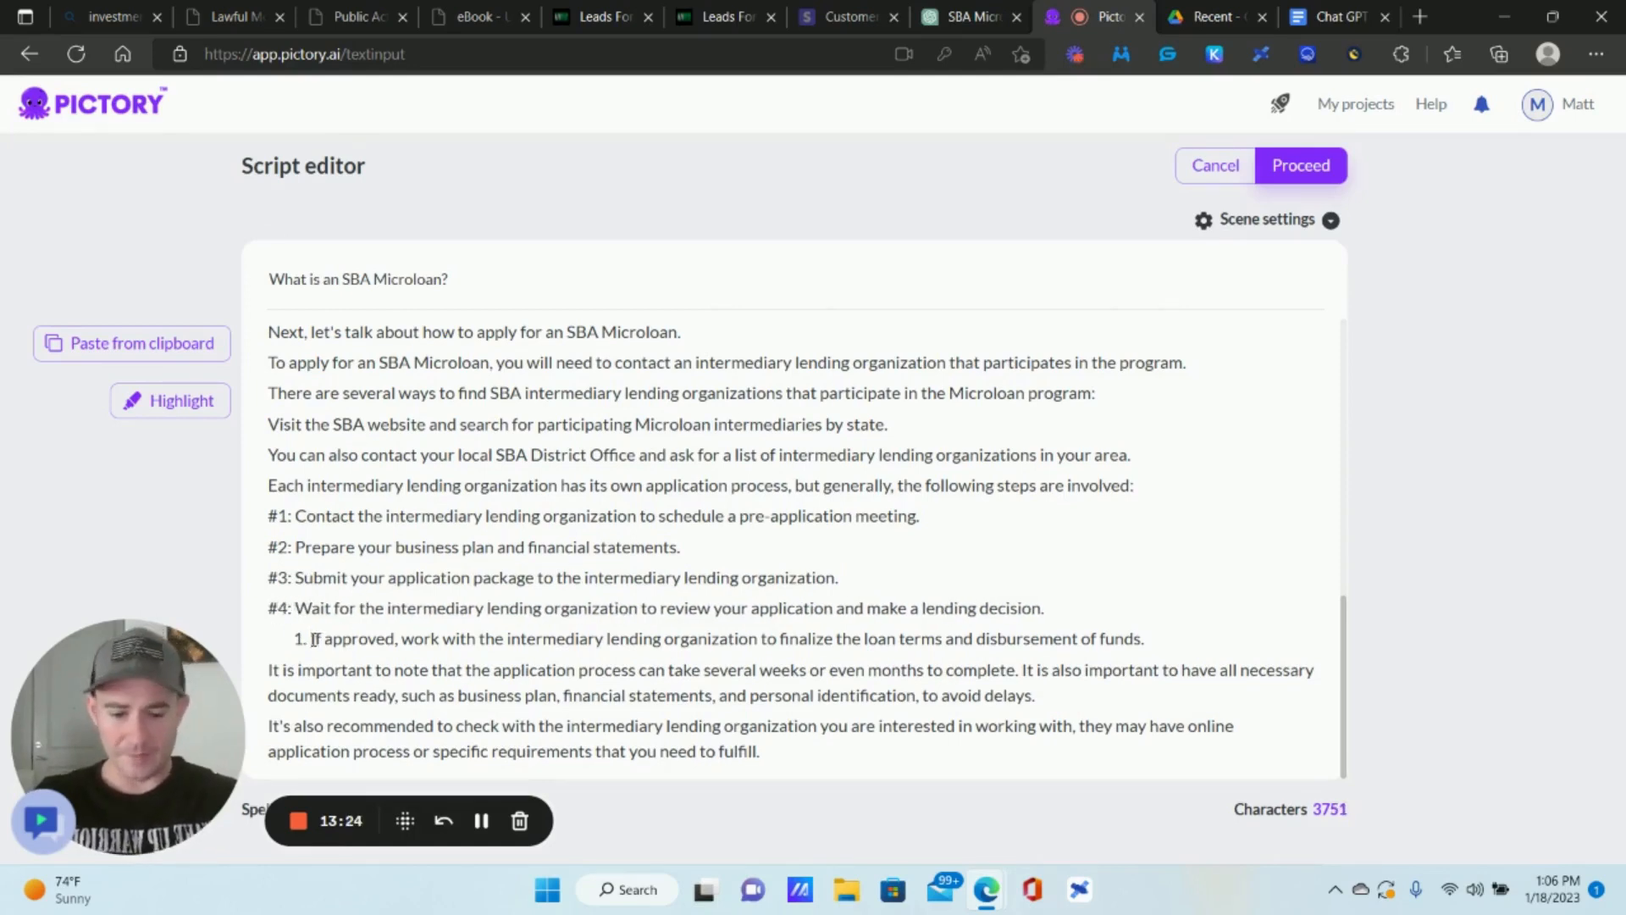
click(314, 640)
key(BackSpace)
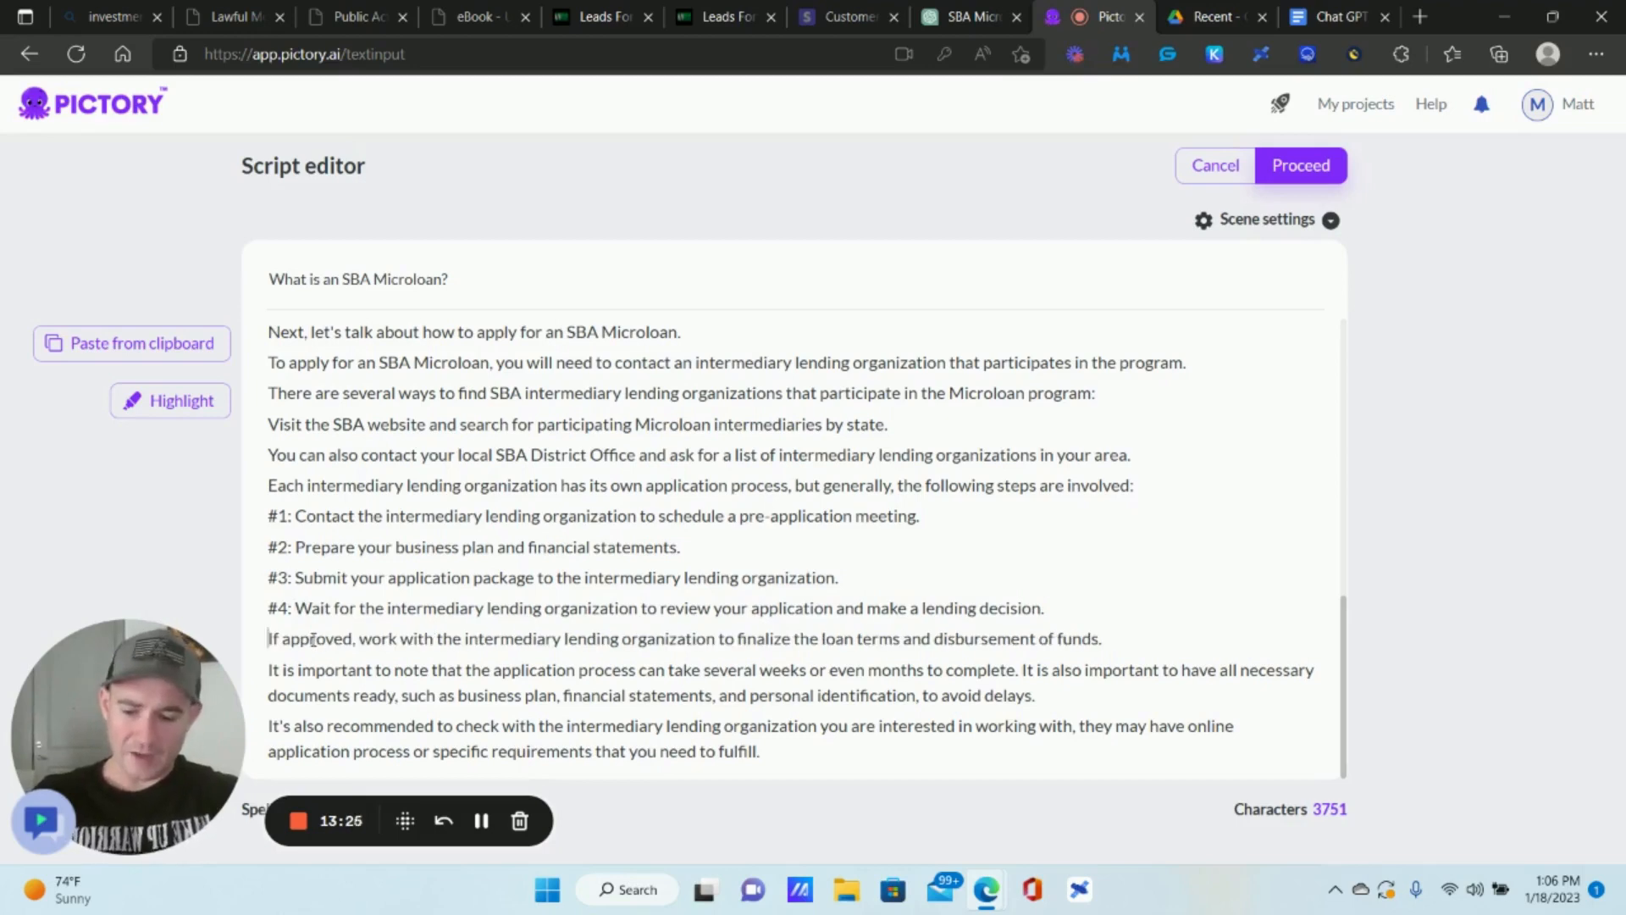
text(#5:)
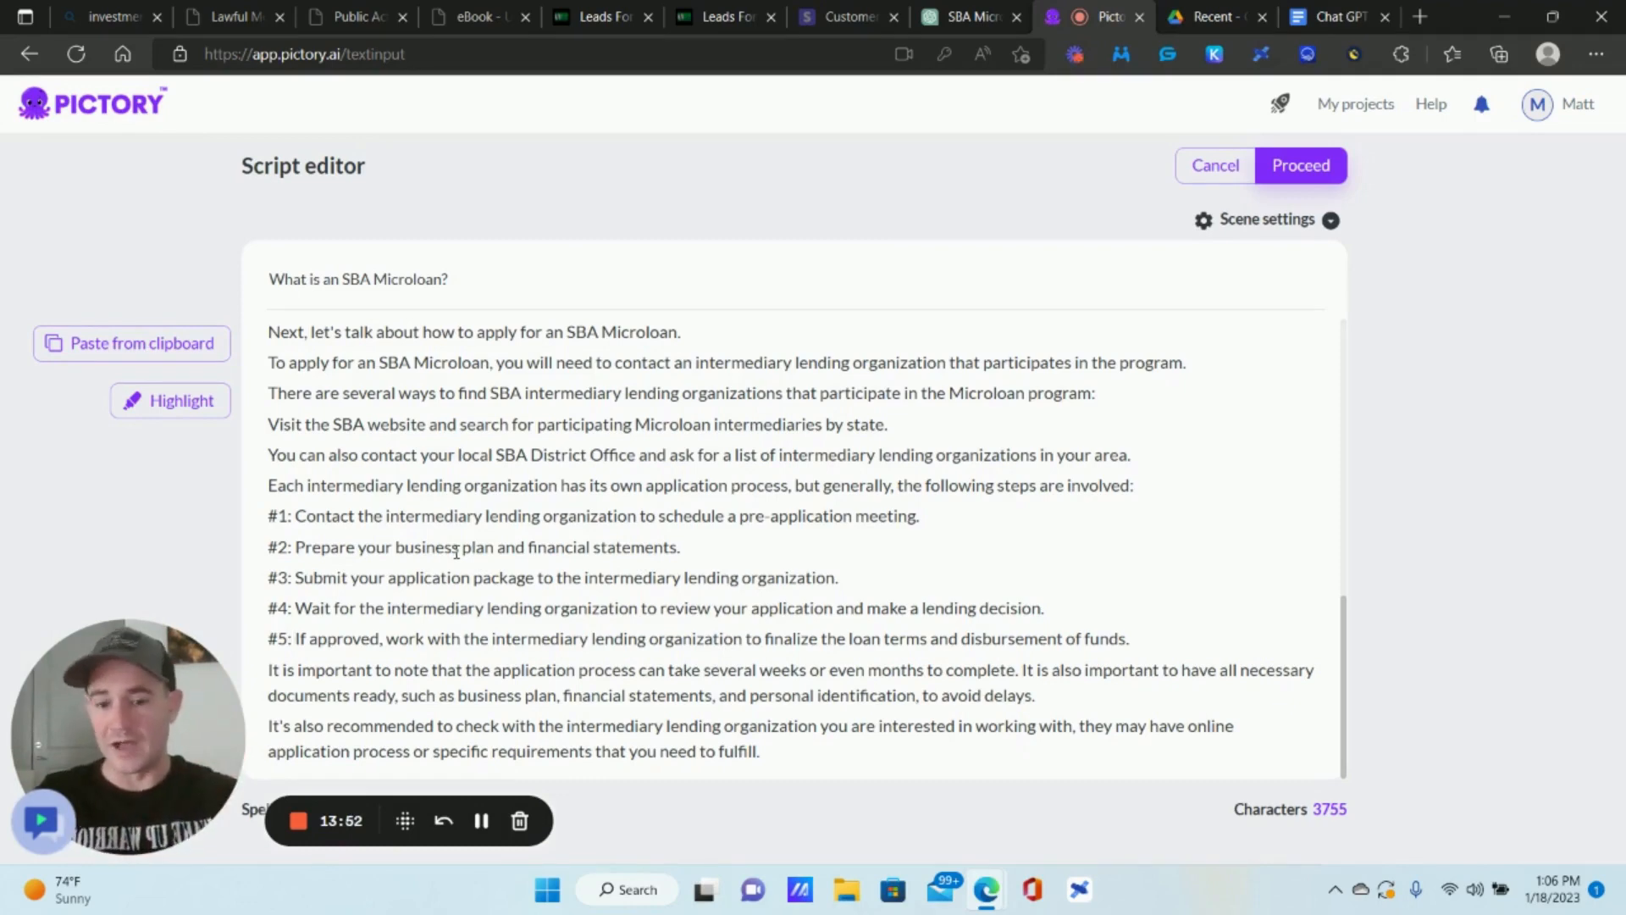
Split the application-time note into two paragraphs before "It is also important to have all necessary documents ready".
click(1024, 670)
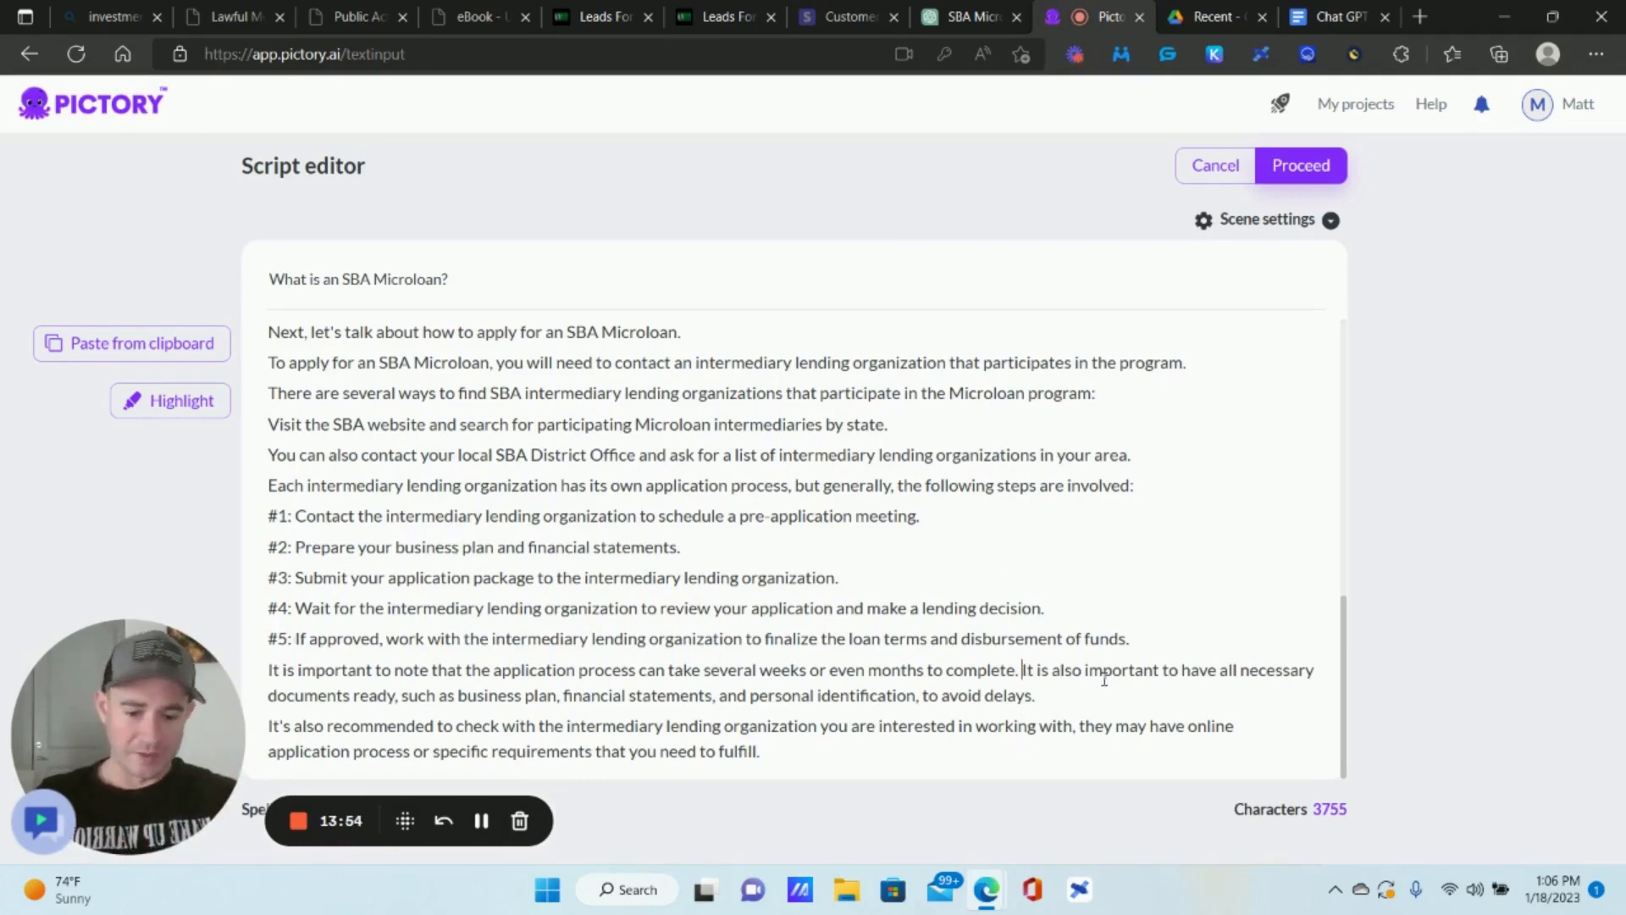
key(Return)
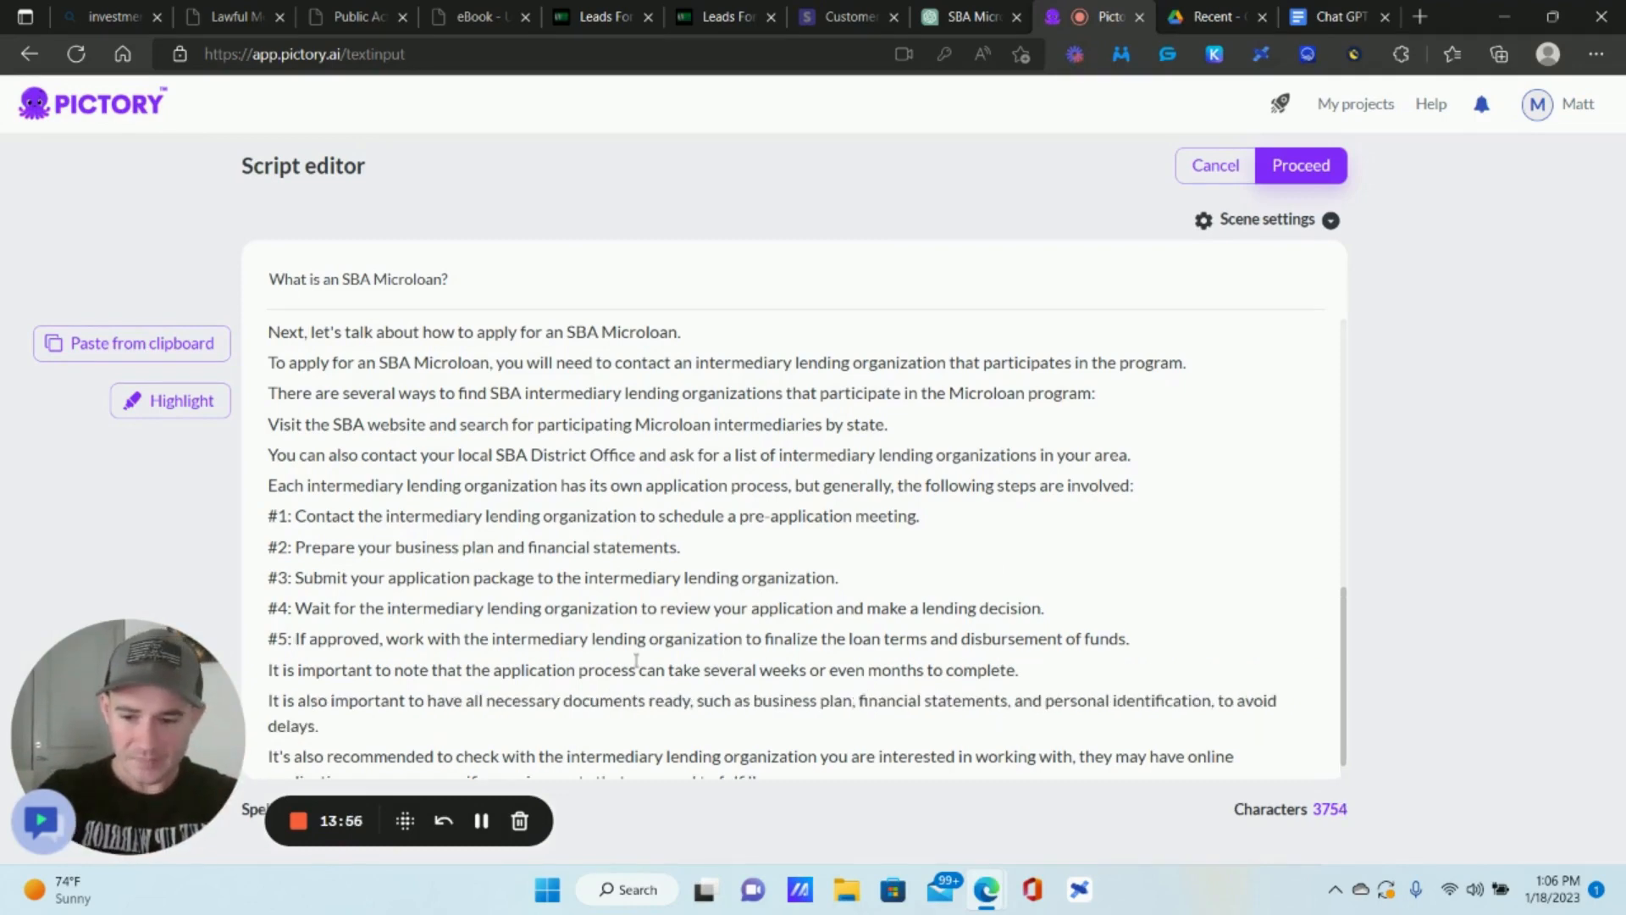
scroll(955, 669, down, 1)
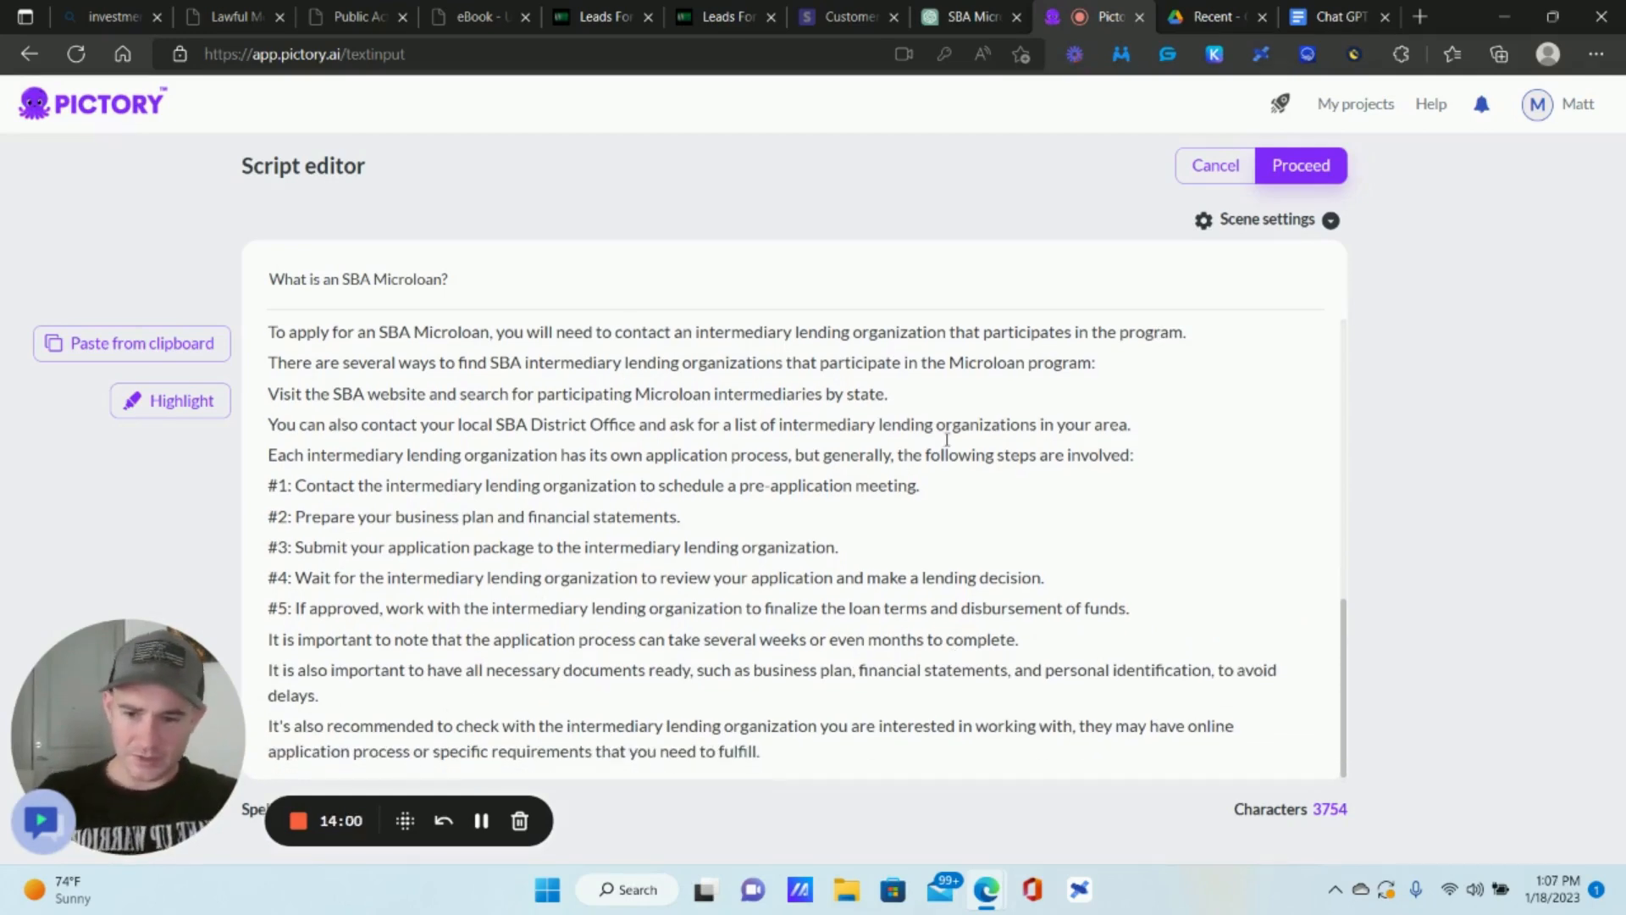
click(957, 15)
scroll(969, 489, down, 8)
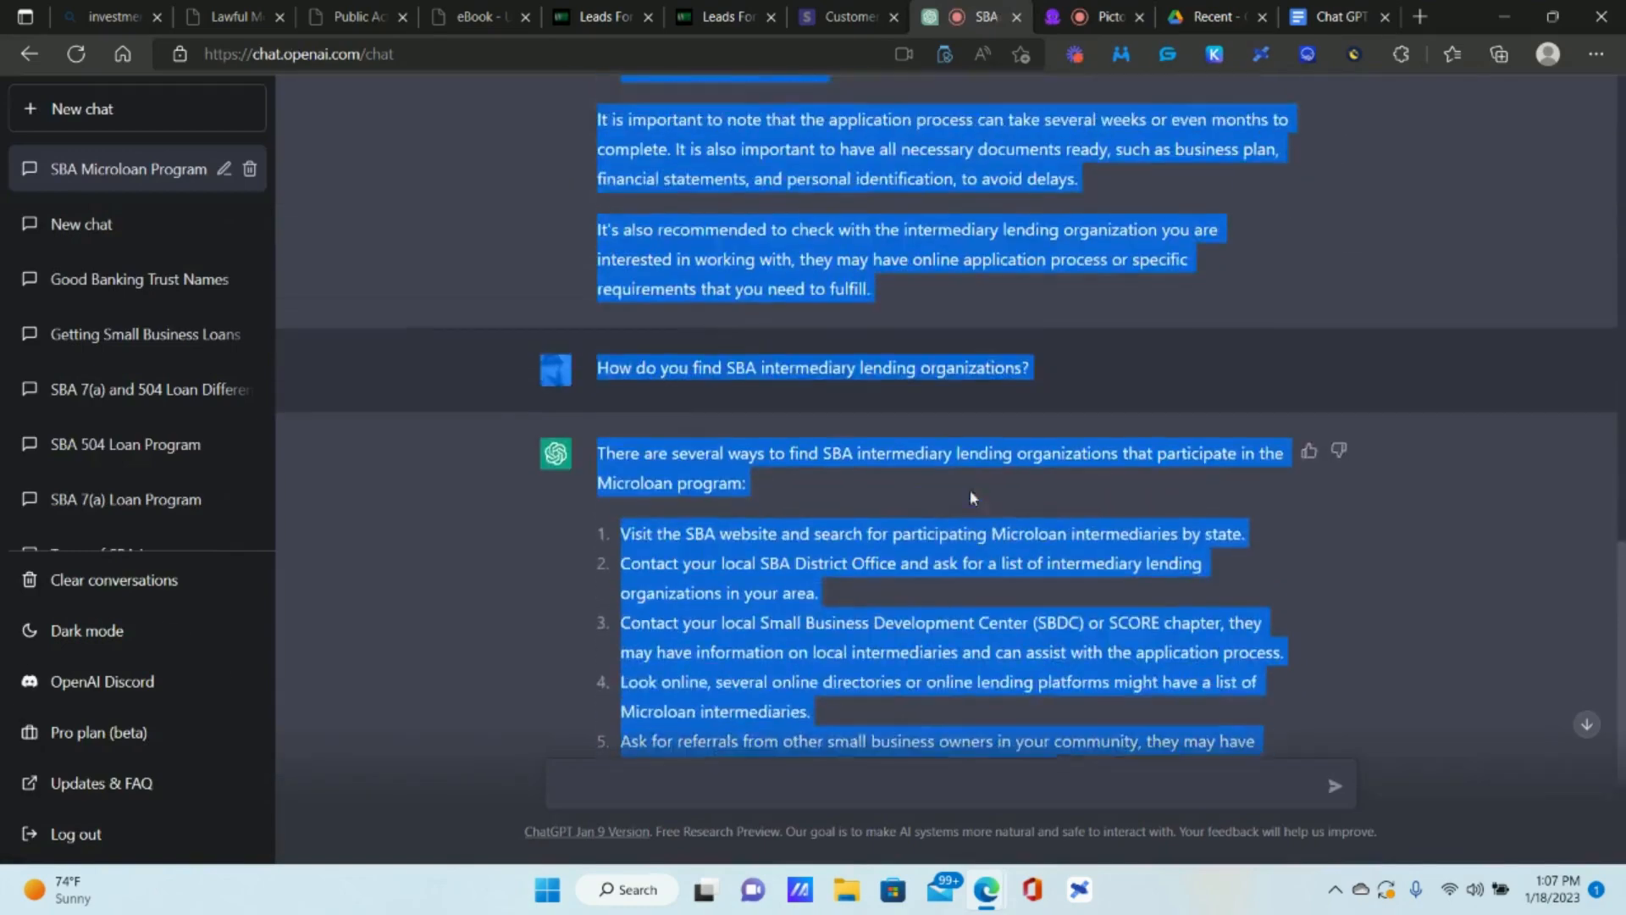
scroll(969, 490, up, 7)
scroll(969, 490, up, 15)
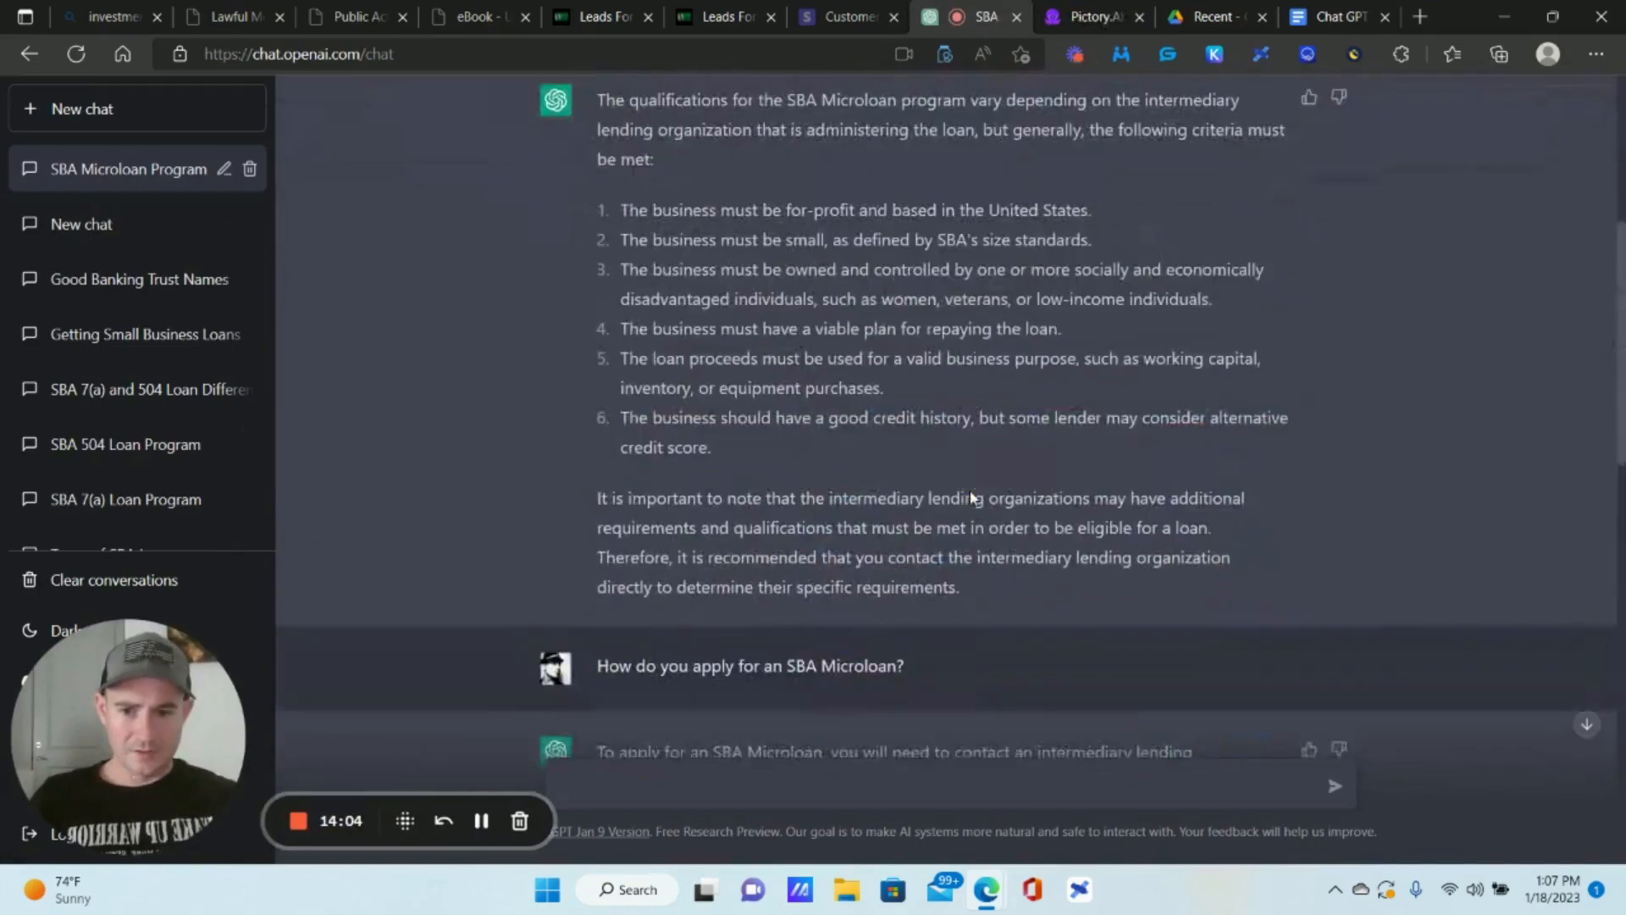
click(1065, 12)
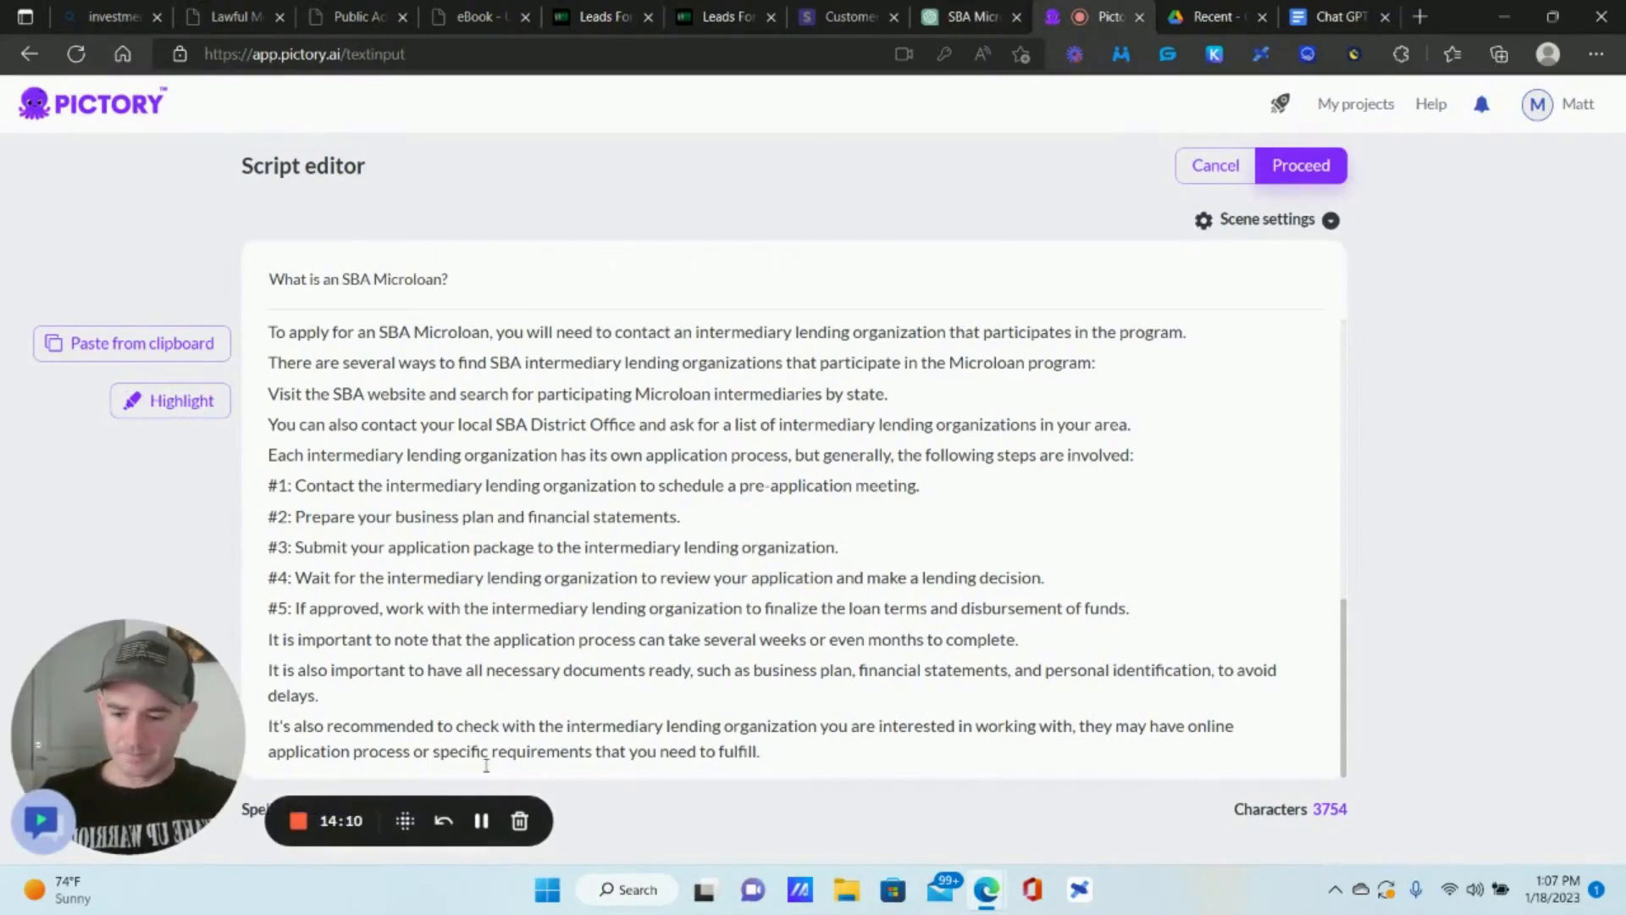
click(481, 821)
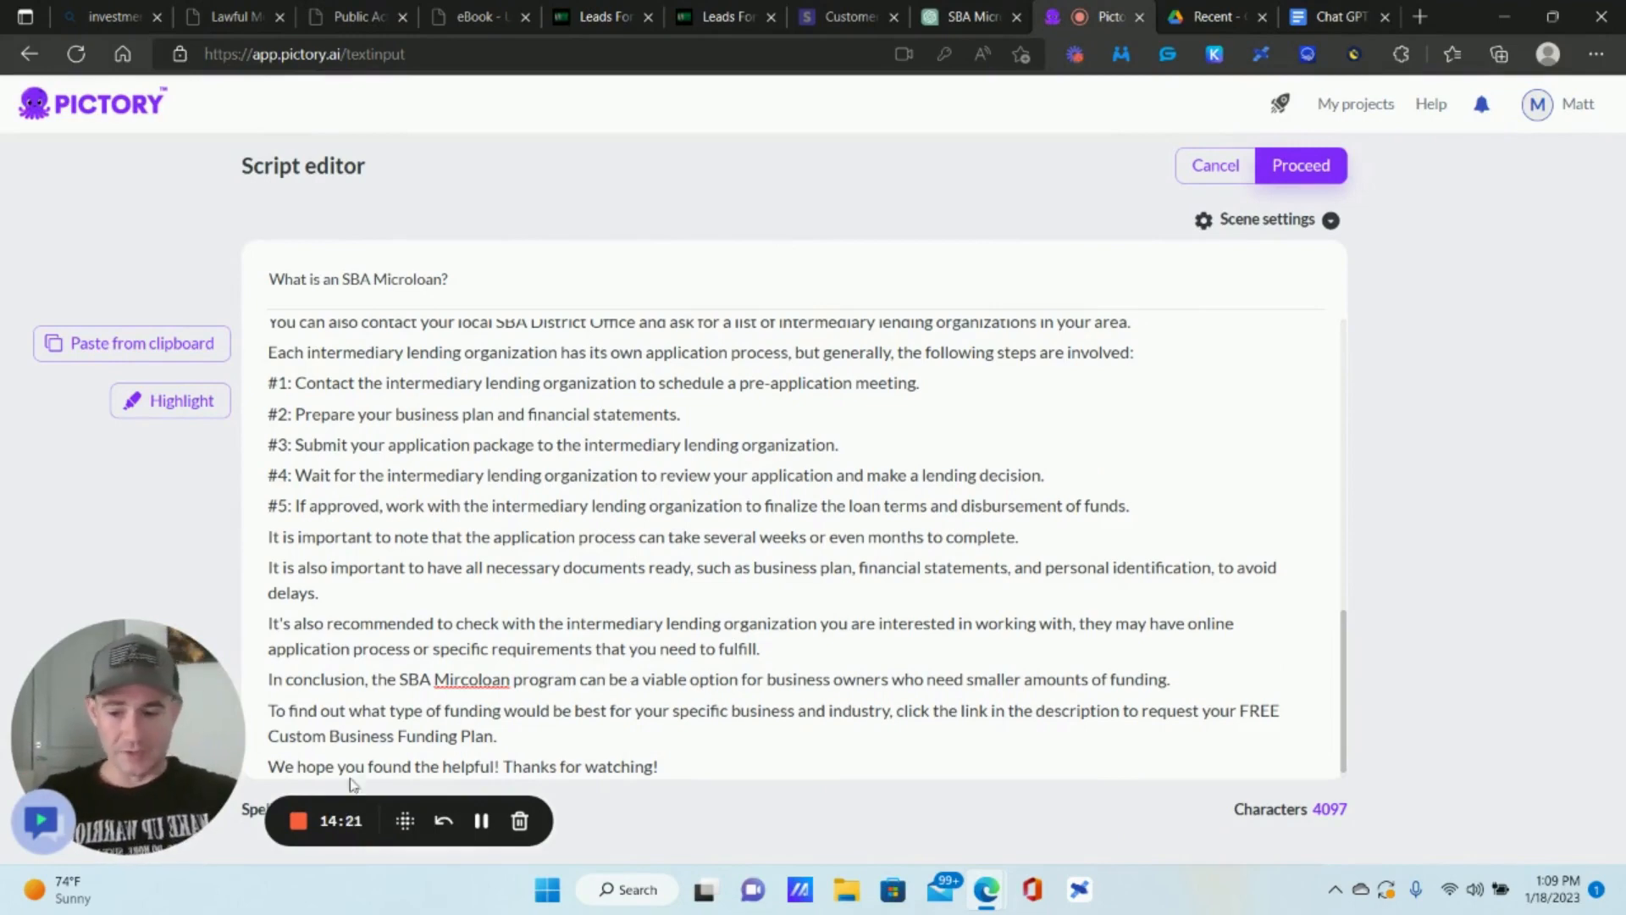
Complete the closing sentence as "We hope you found the video helpful!" and proceed from the script to choosing a template.
scroll(345, 734, down, 1)
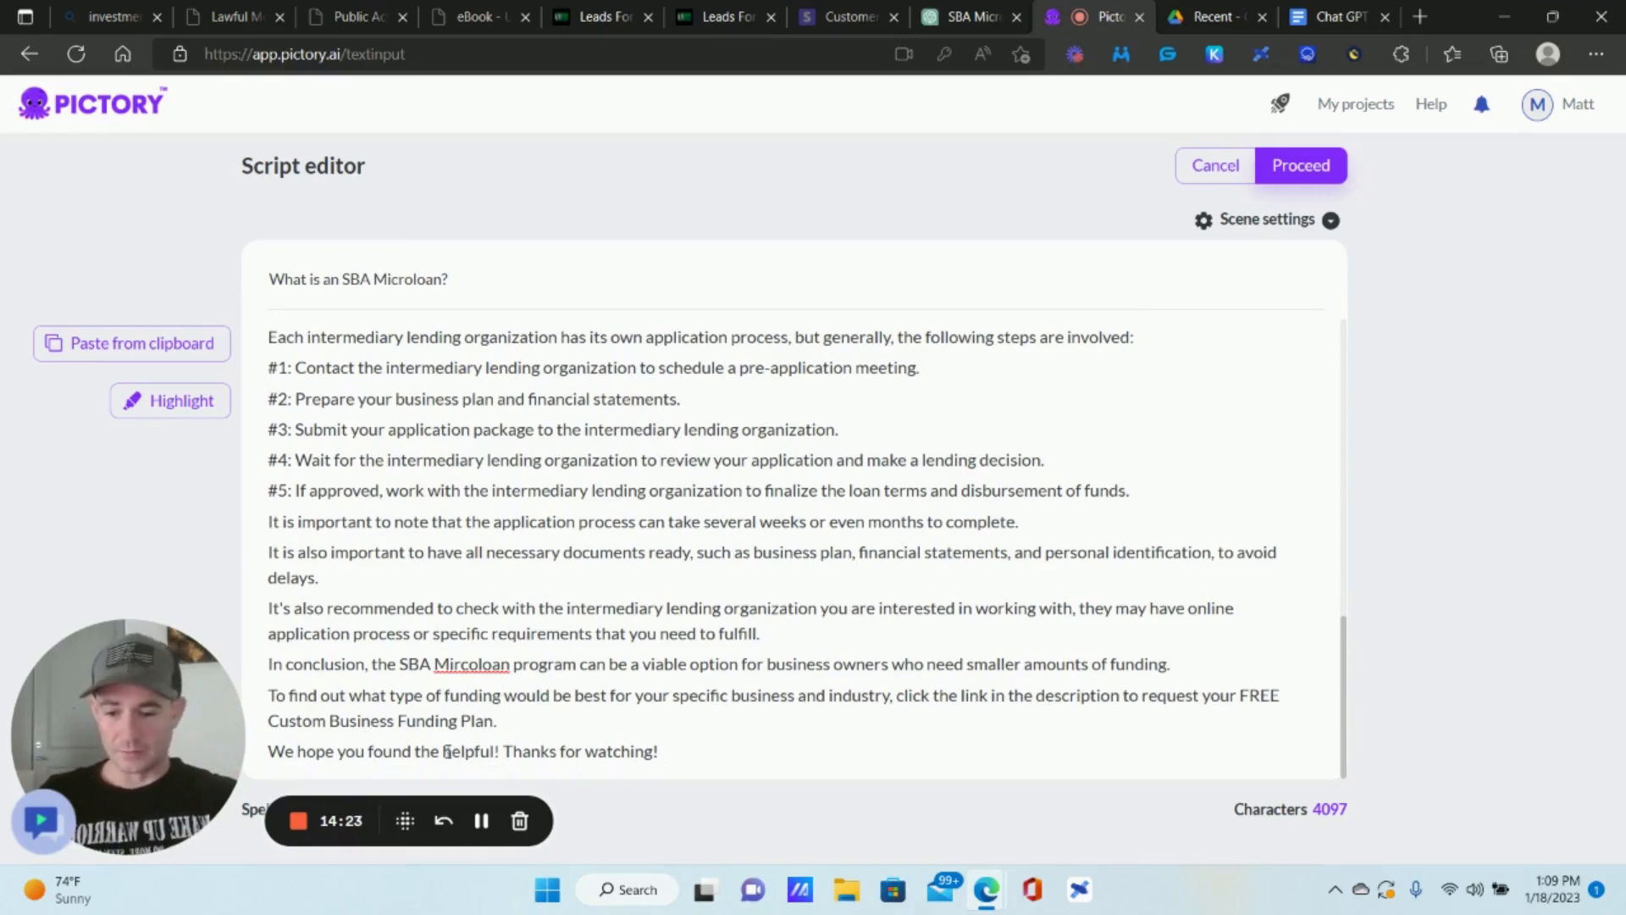
text(video)
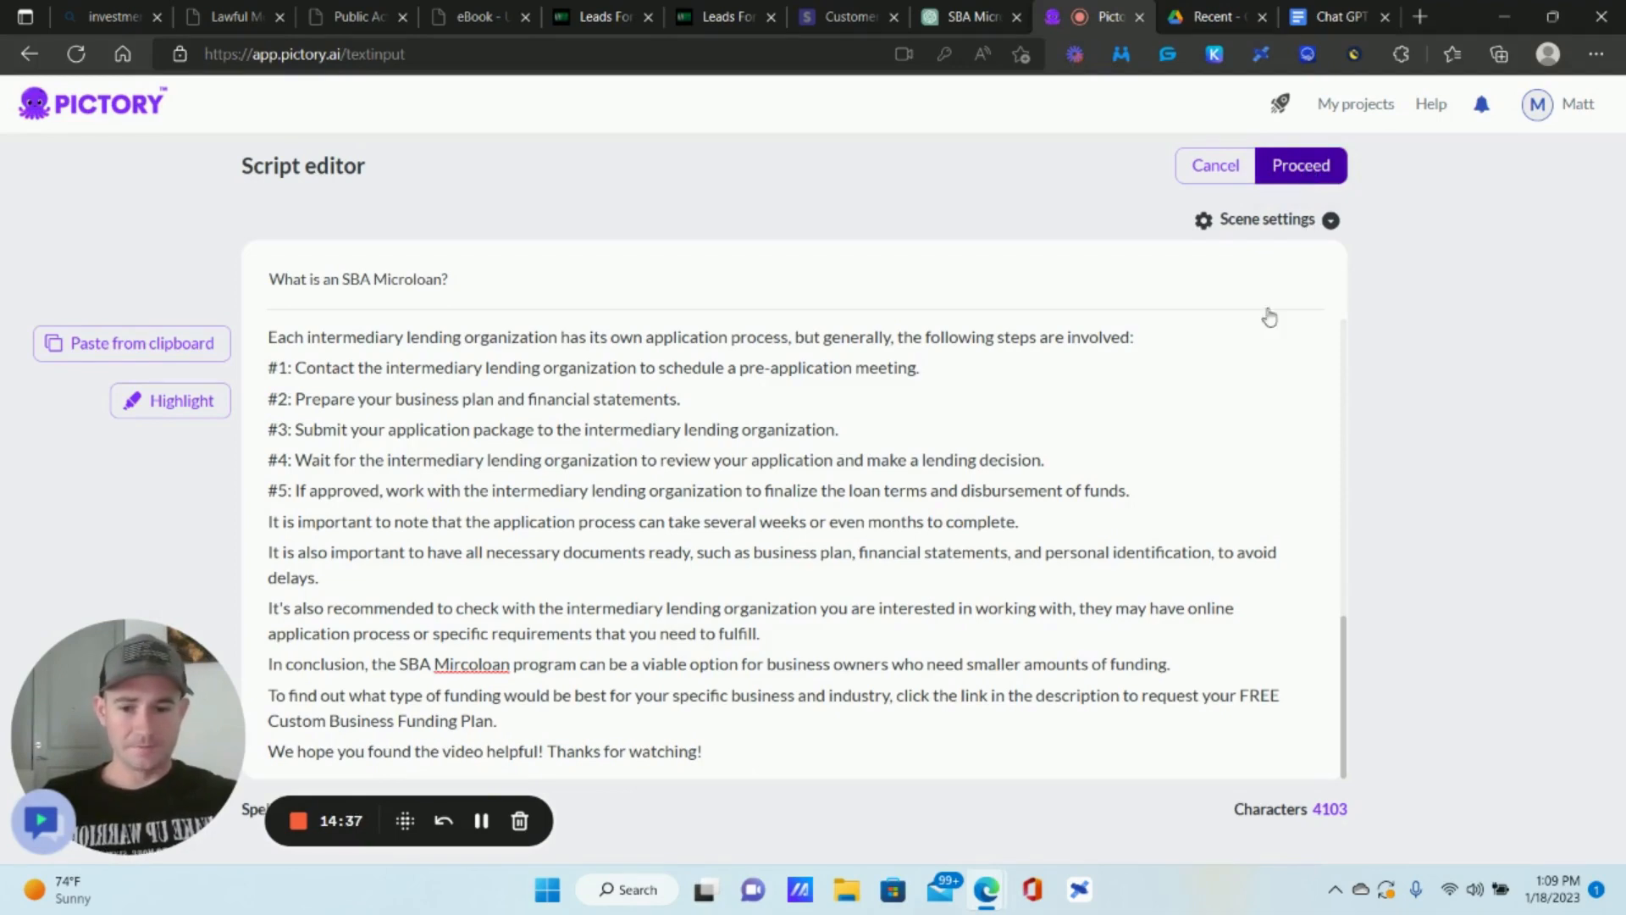
click(1304, 169)
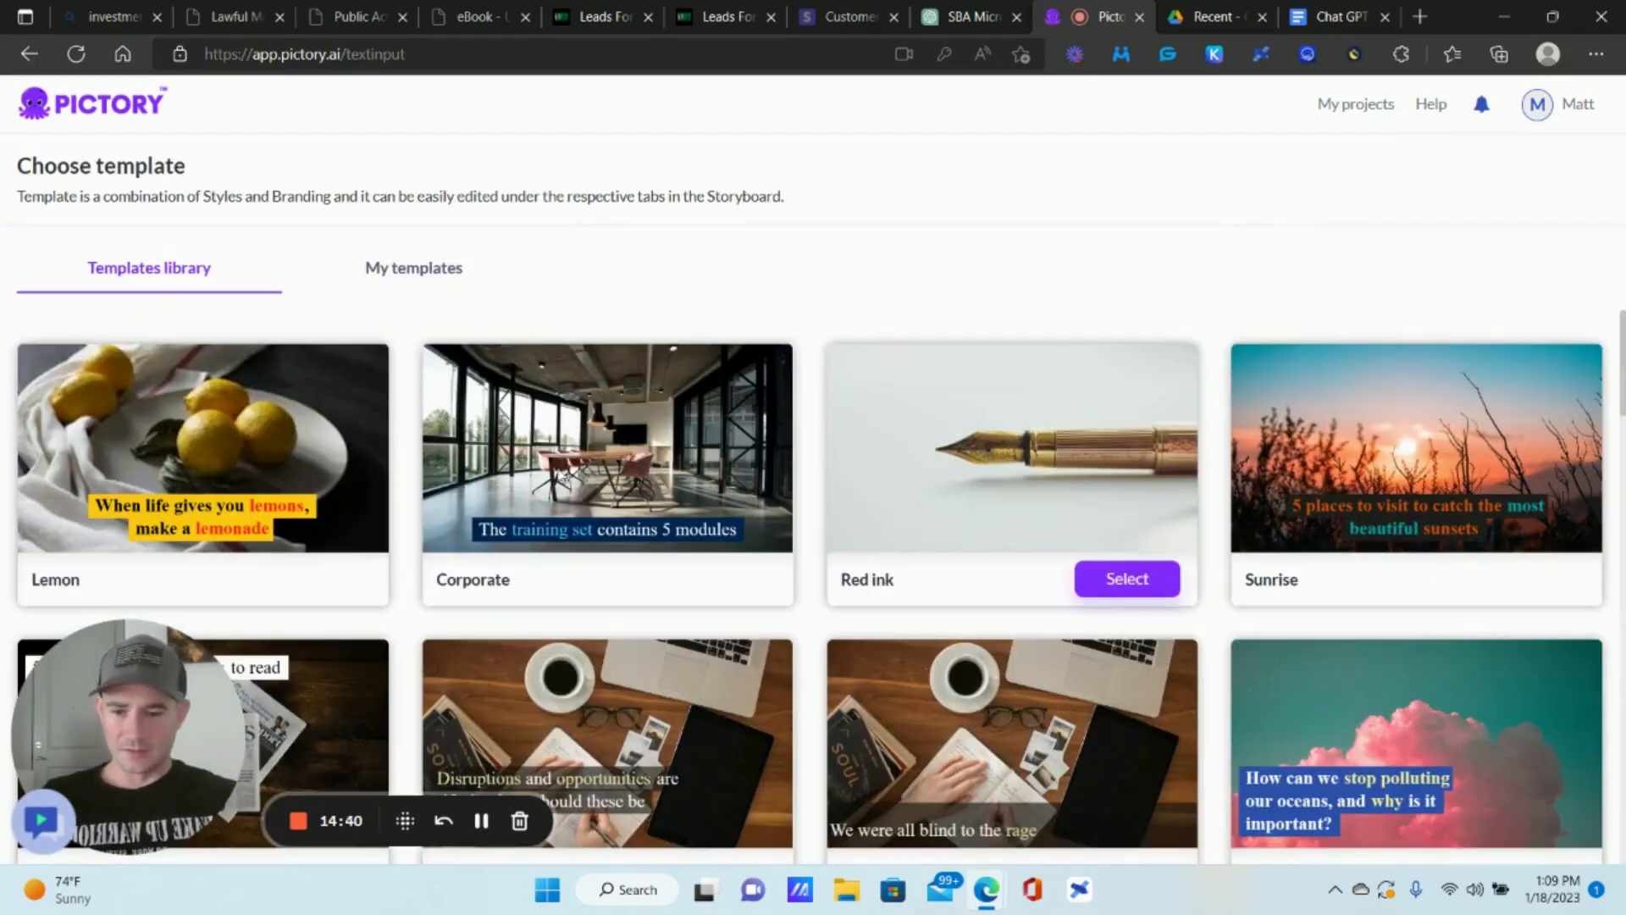
Choose the "Subtitle default" template from the templates library with a 16:9 aspect ratio and continue to the storyboard.
scroll(635, 392, down, 4)
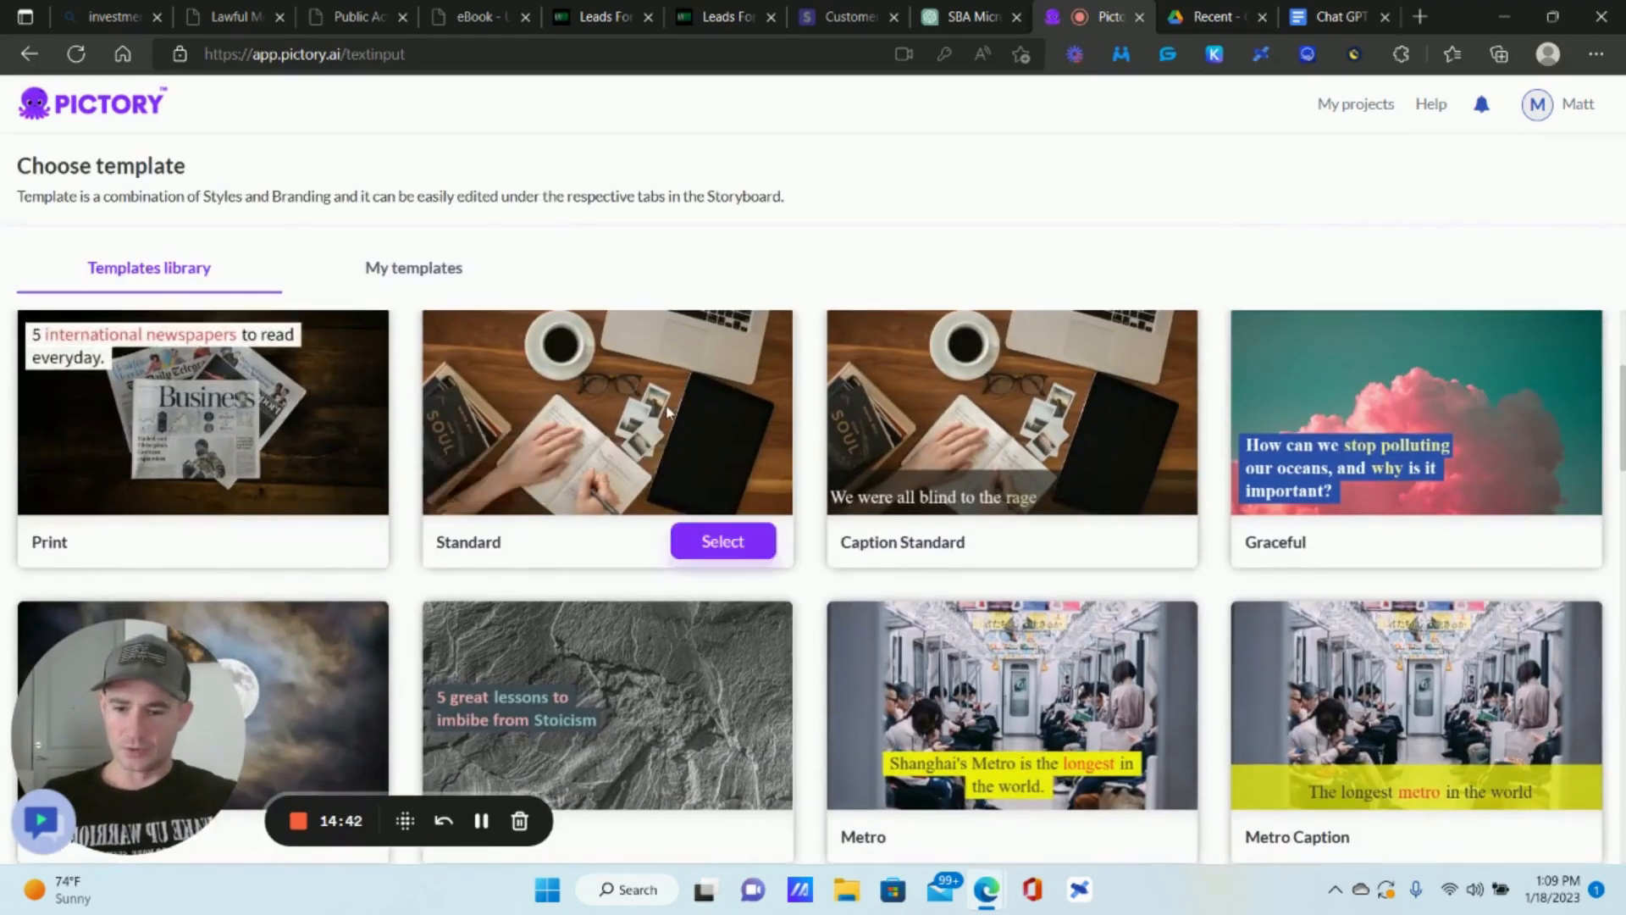
scroll(666, 407, down, 8)
scroll(667, 413, up, 3)
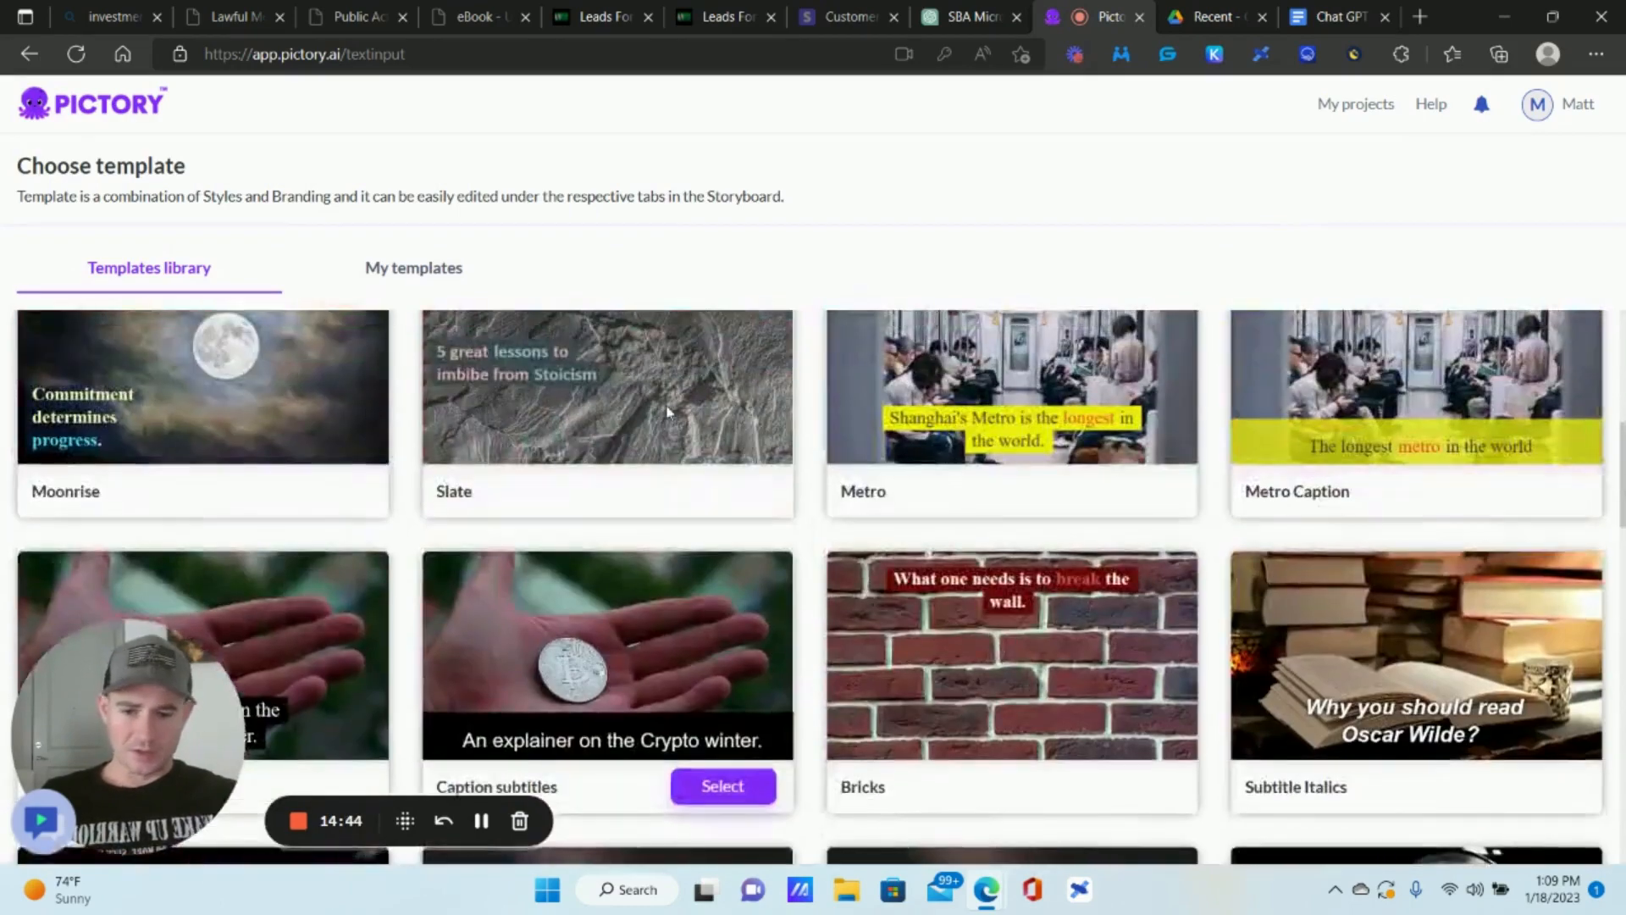
scroll(668, 413, up, 7)
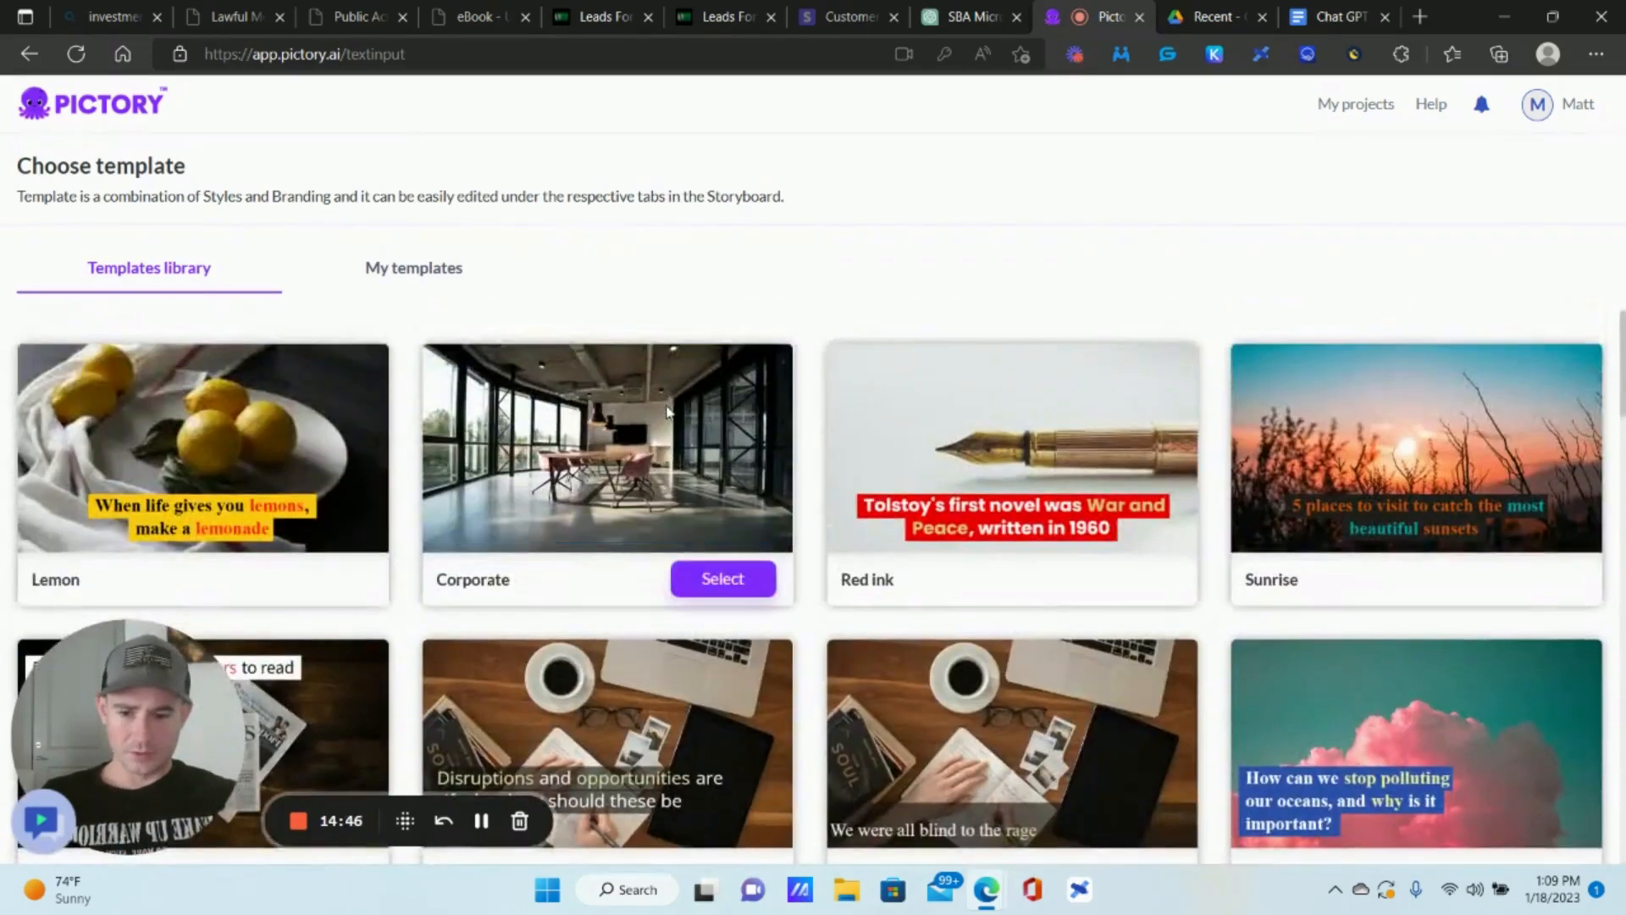
scroll(668, 413, down, 7)
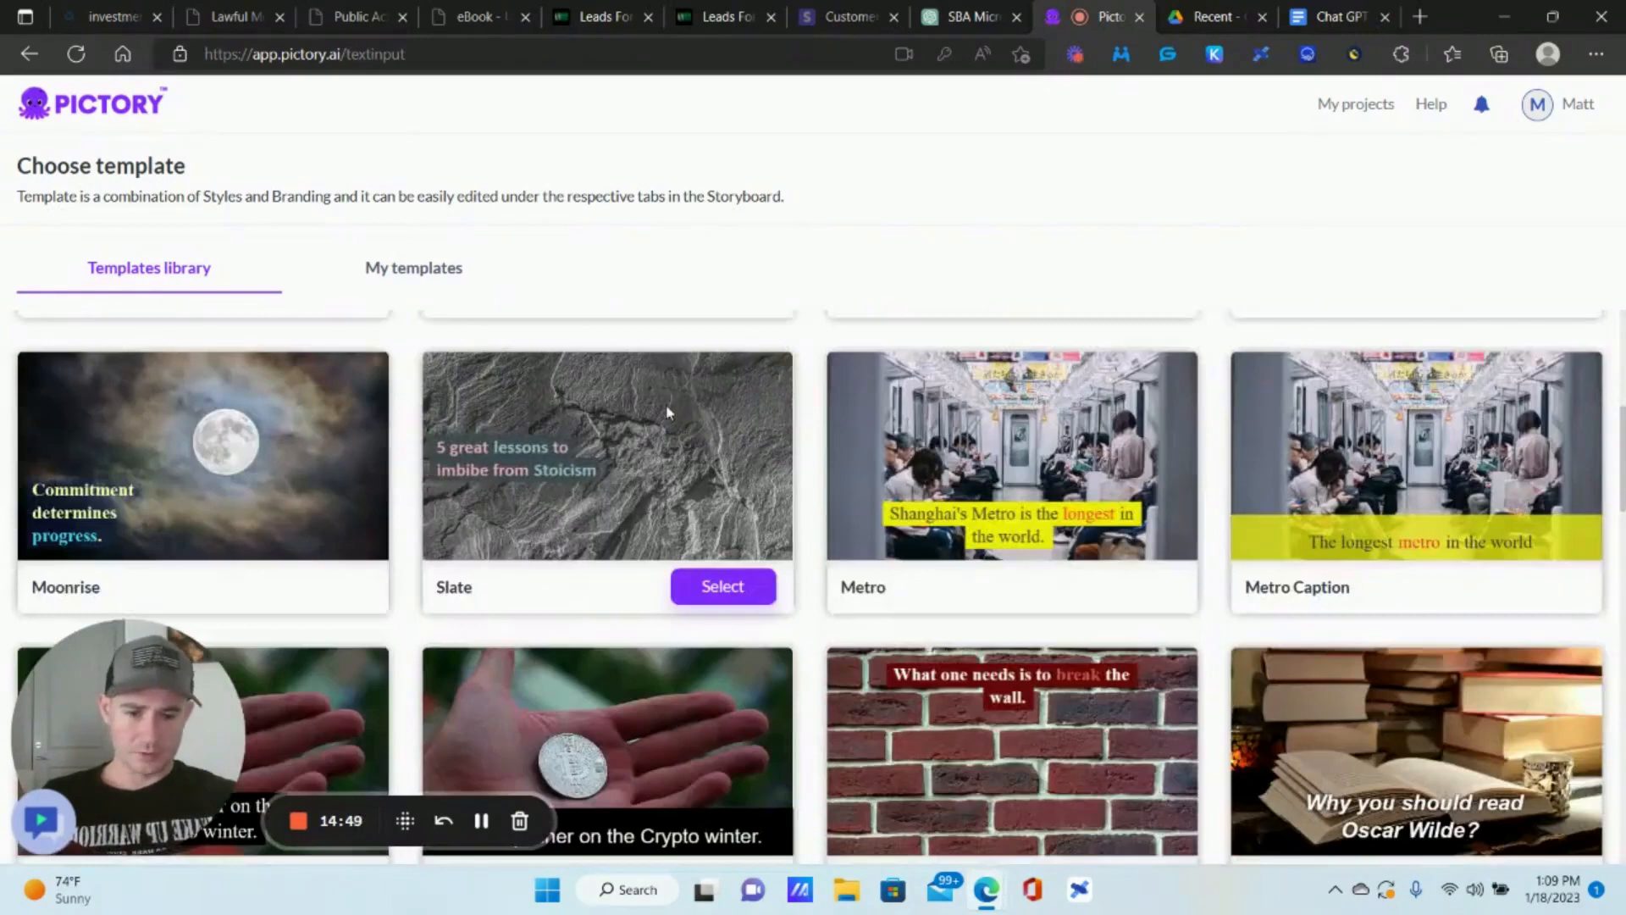
scroll(665, 412, down, 5)
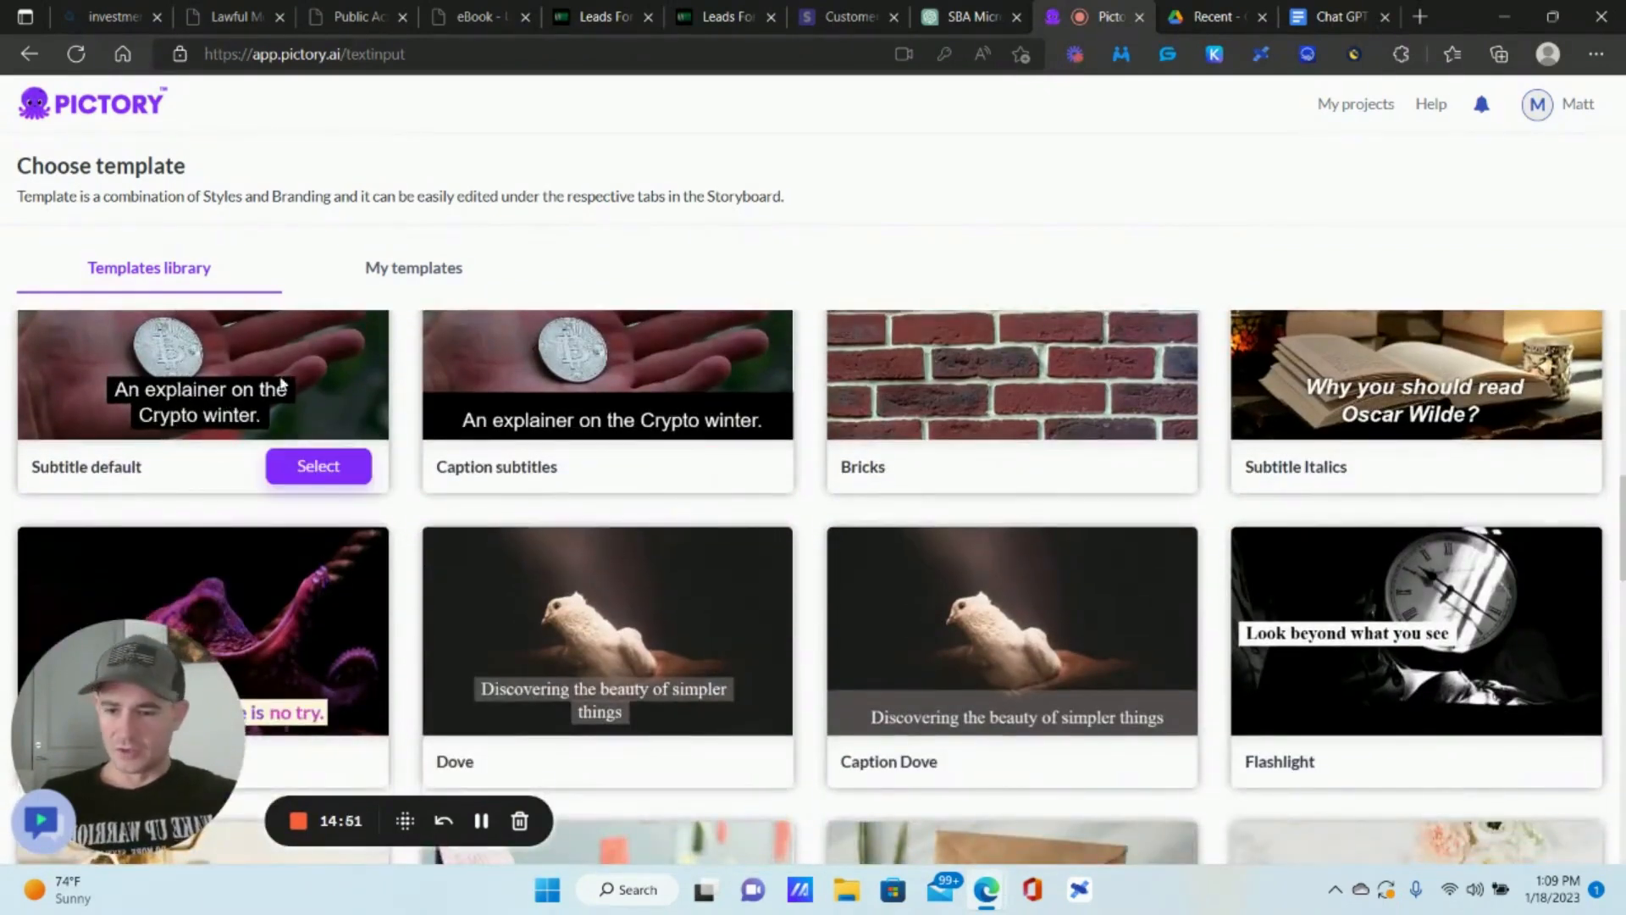
scroll(195, 474, up, 2)
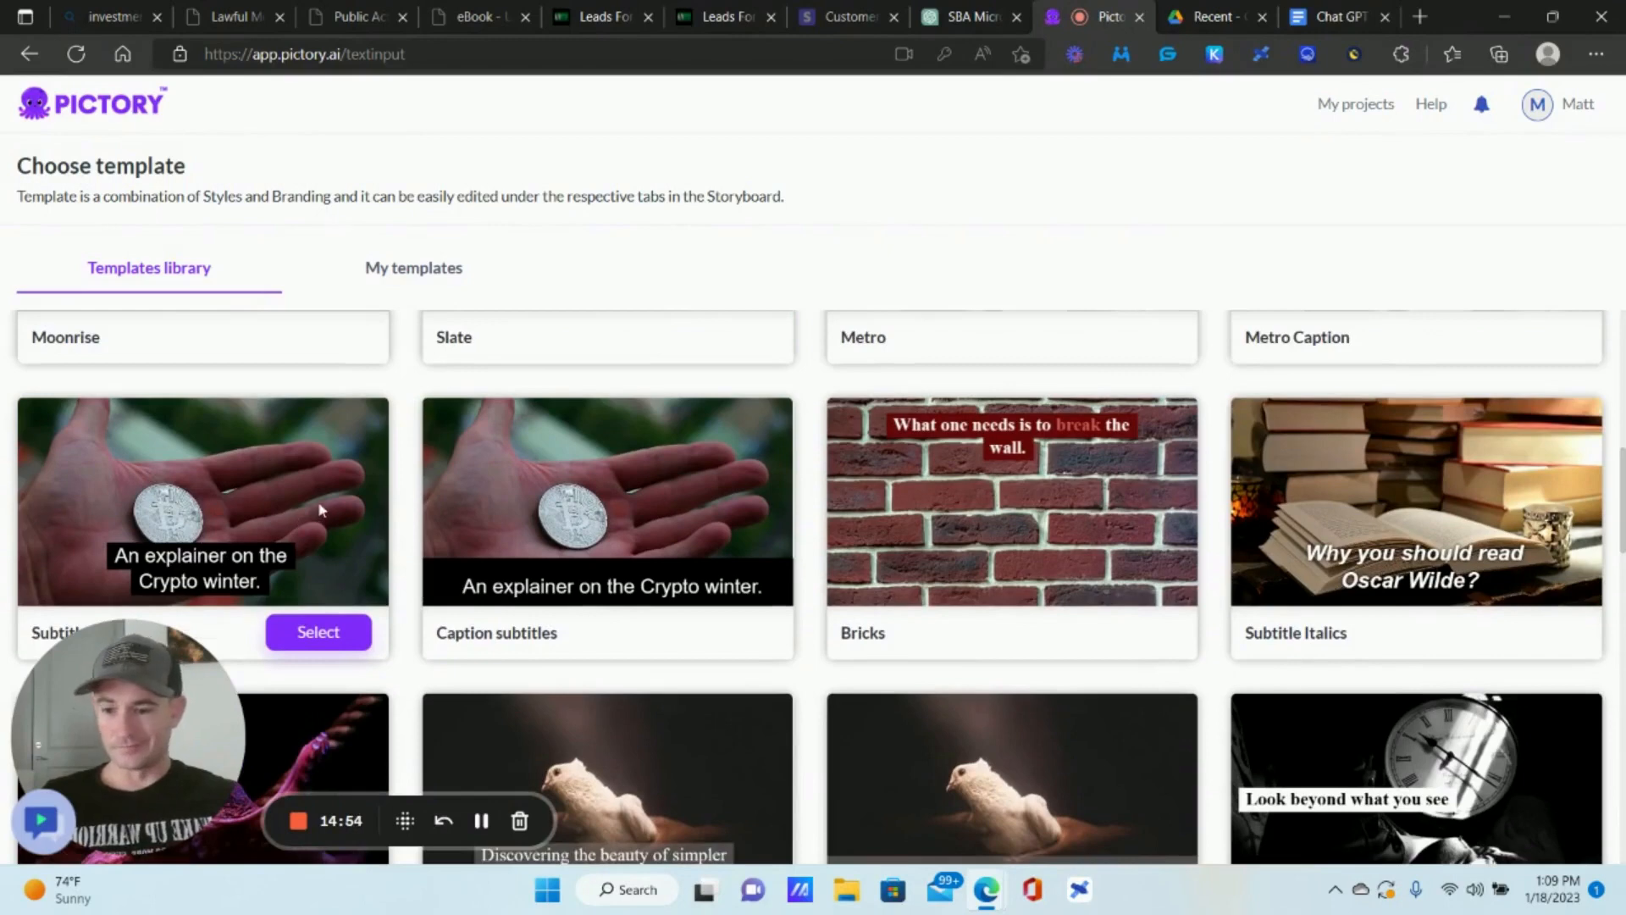
click(326, 634)
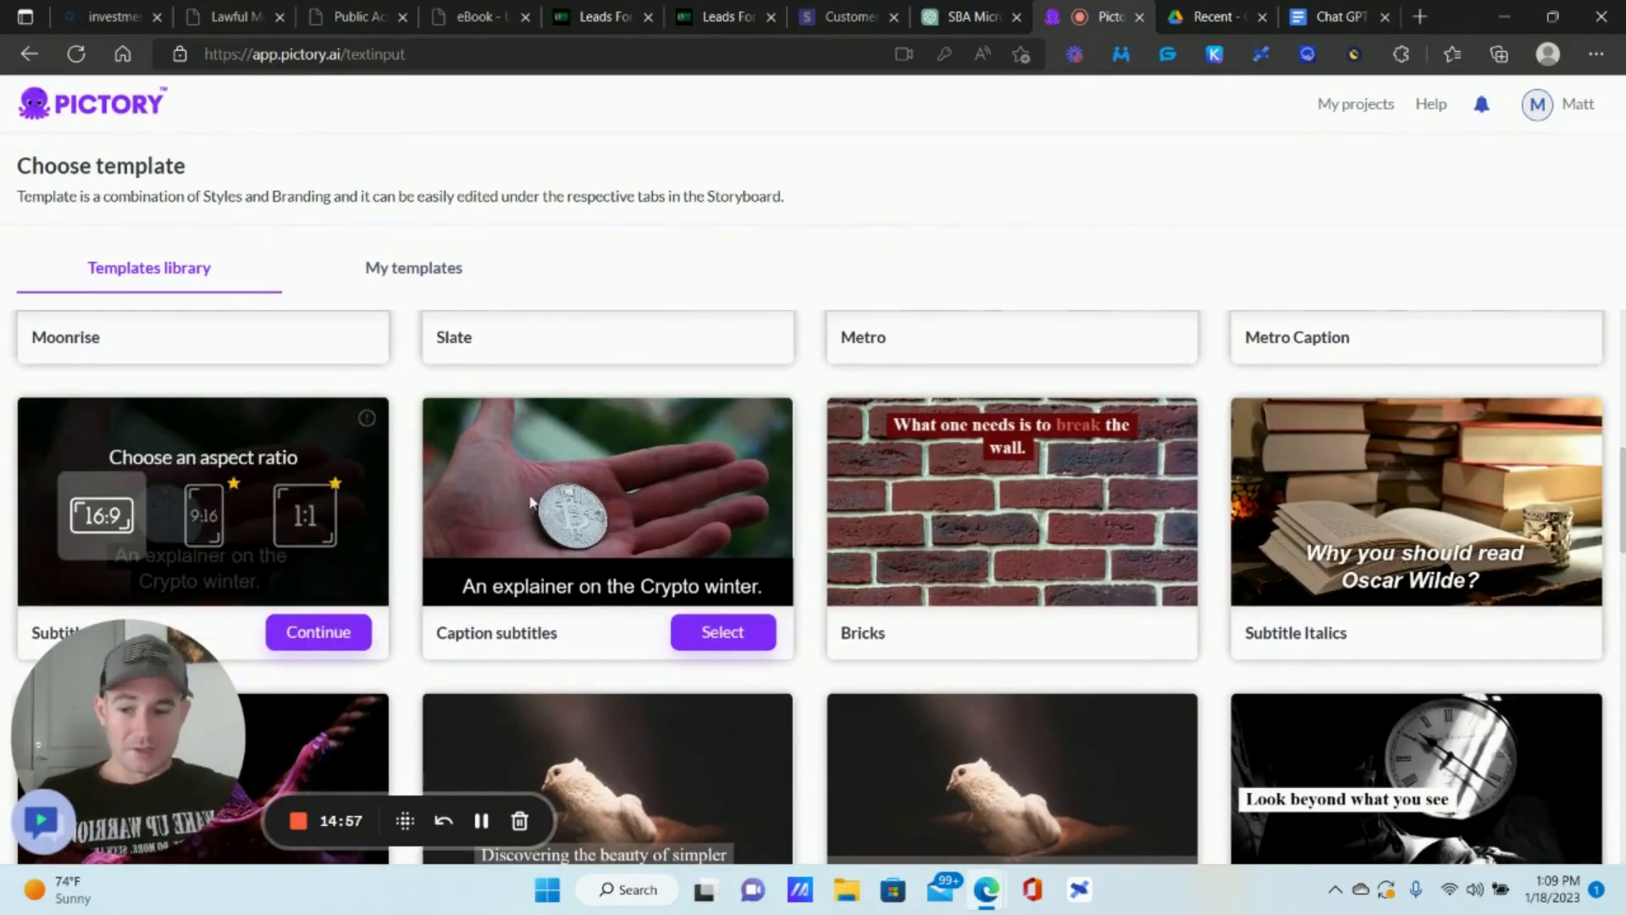
click(320, 634)
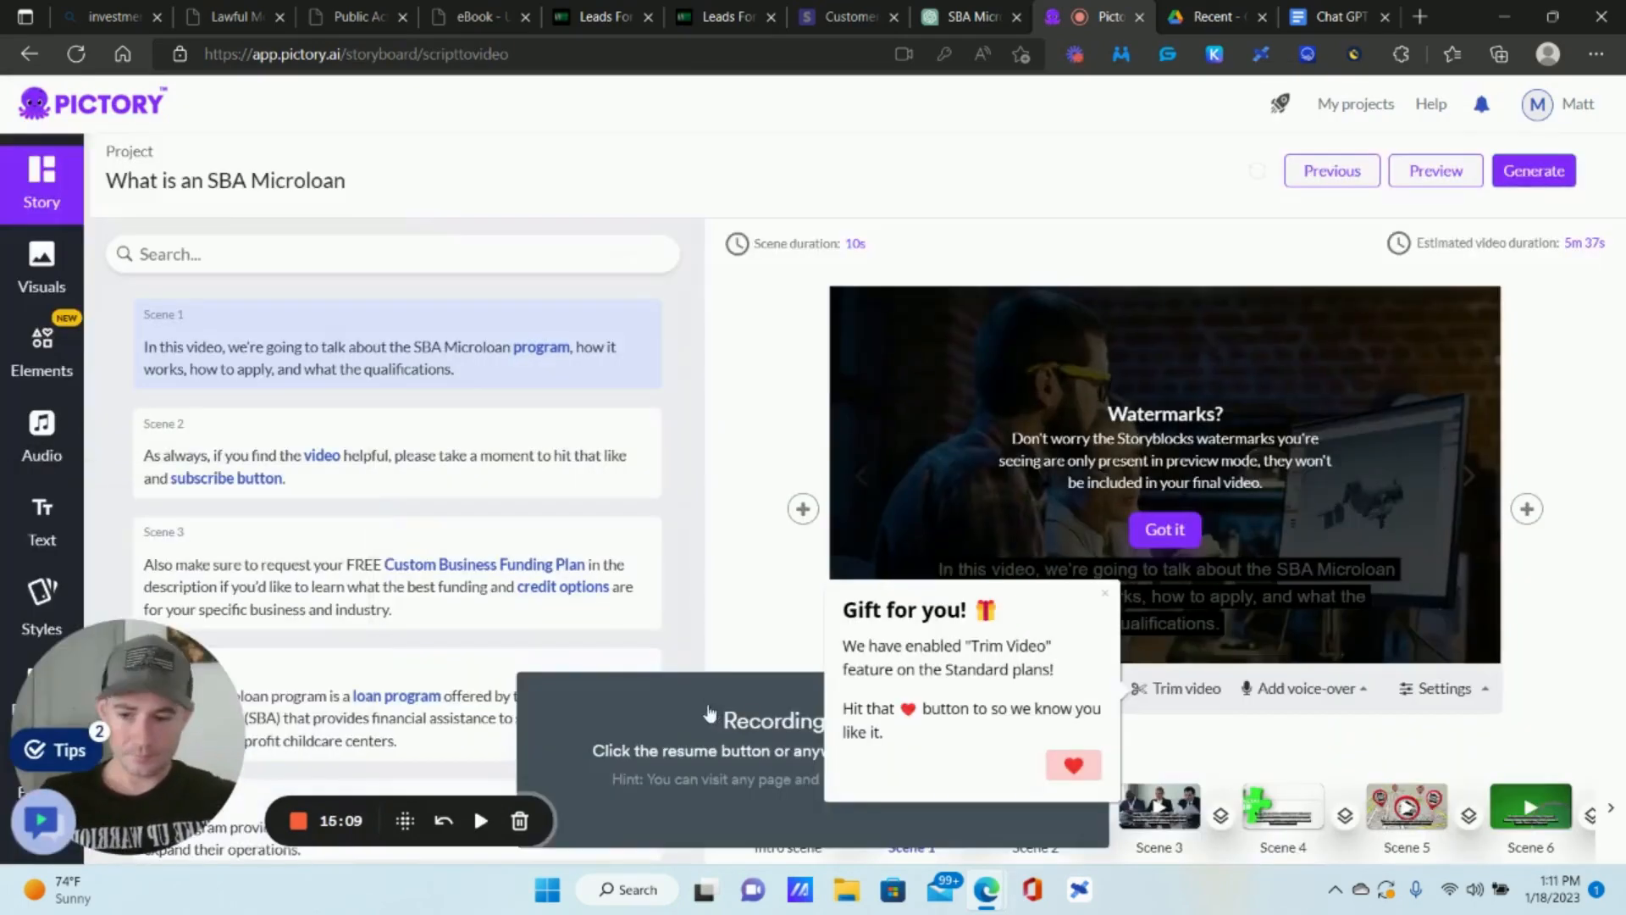
Dismiss the gift, trimming tip and watermark notices, and advance the scene strip to the final scenes.
click(1088, 771)
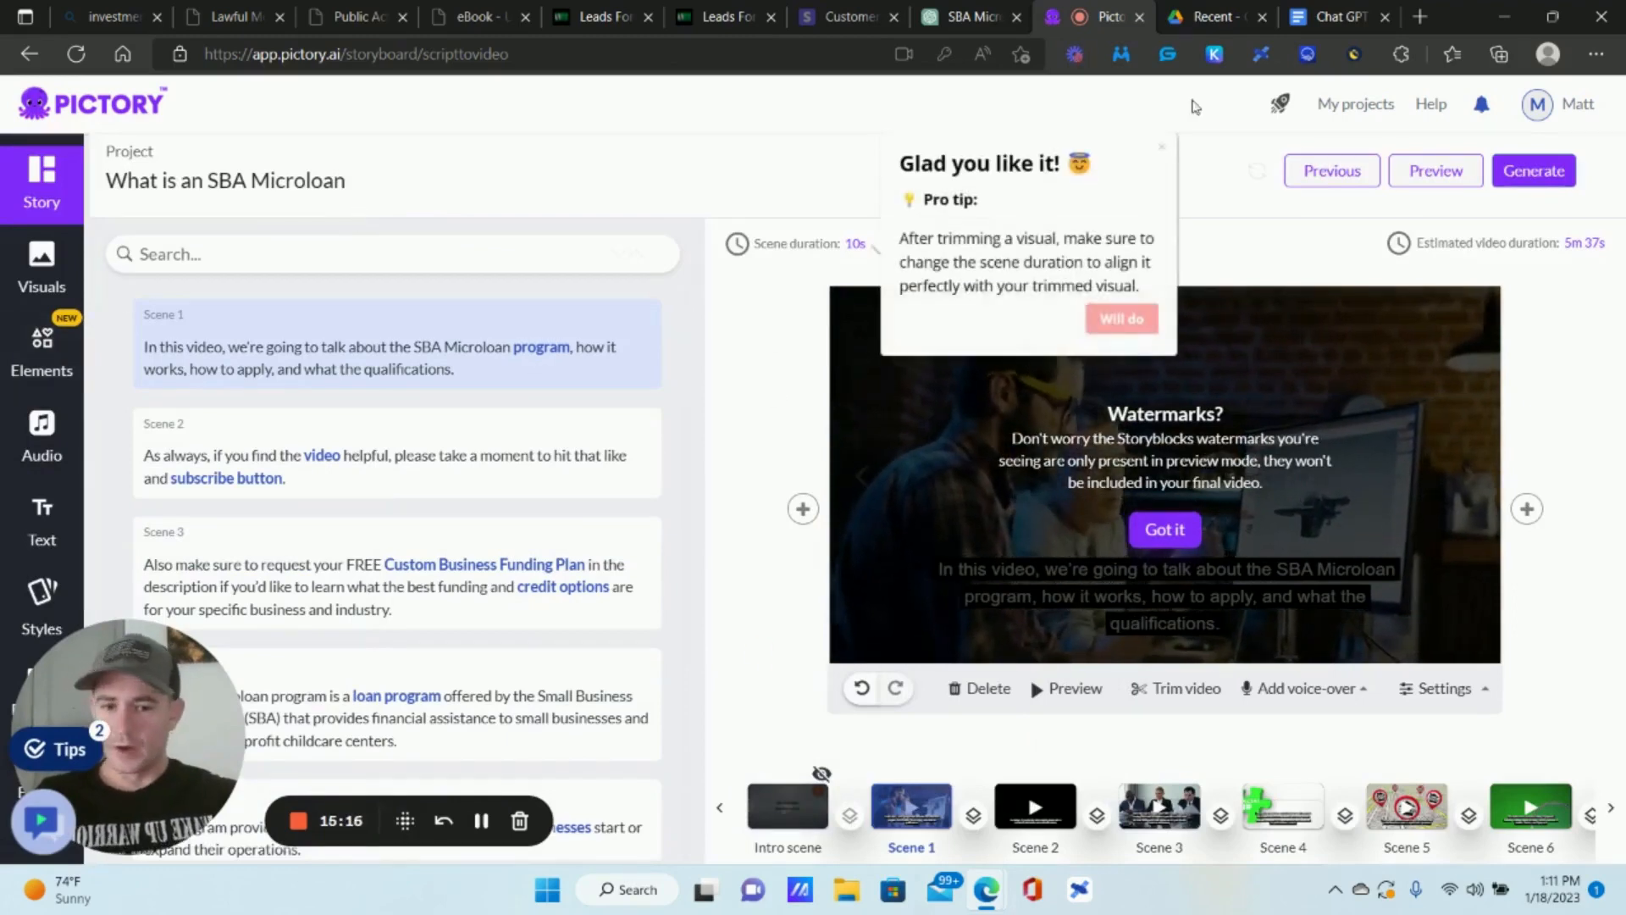
click(1117, 318)
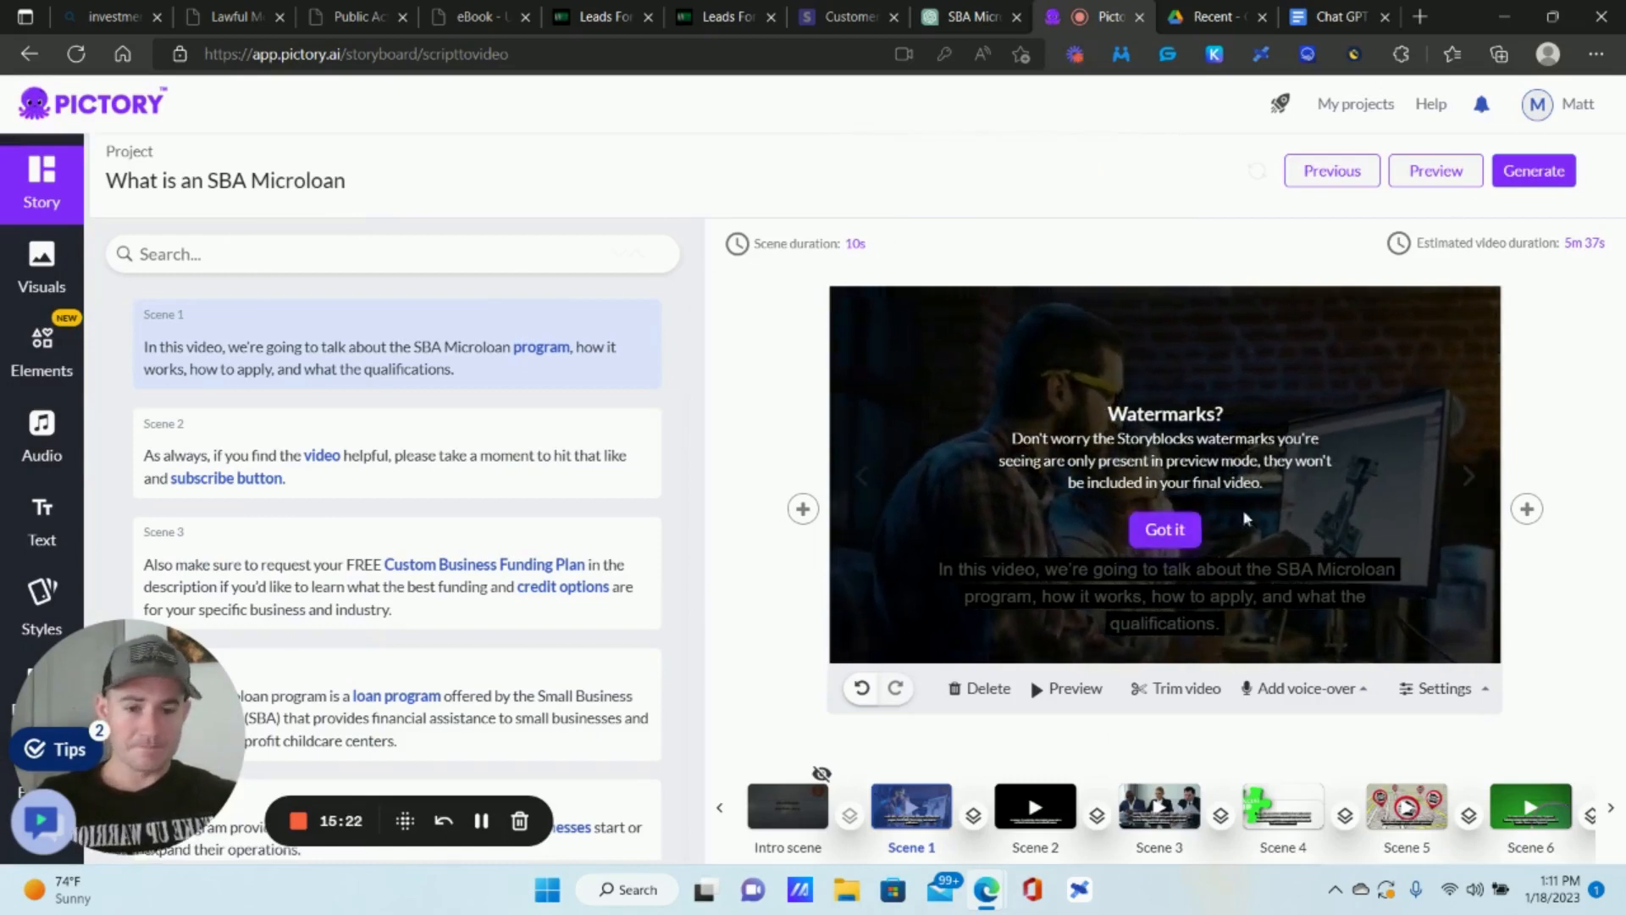
click(1165, 530)
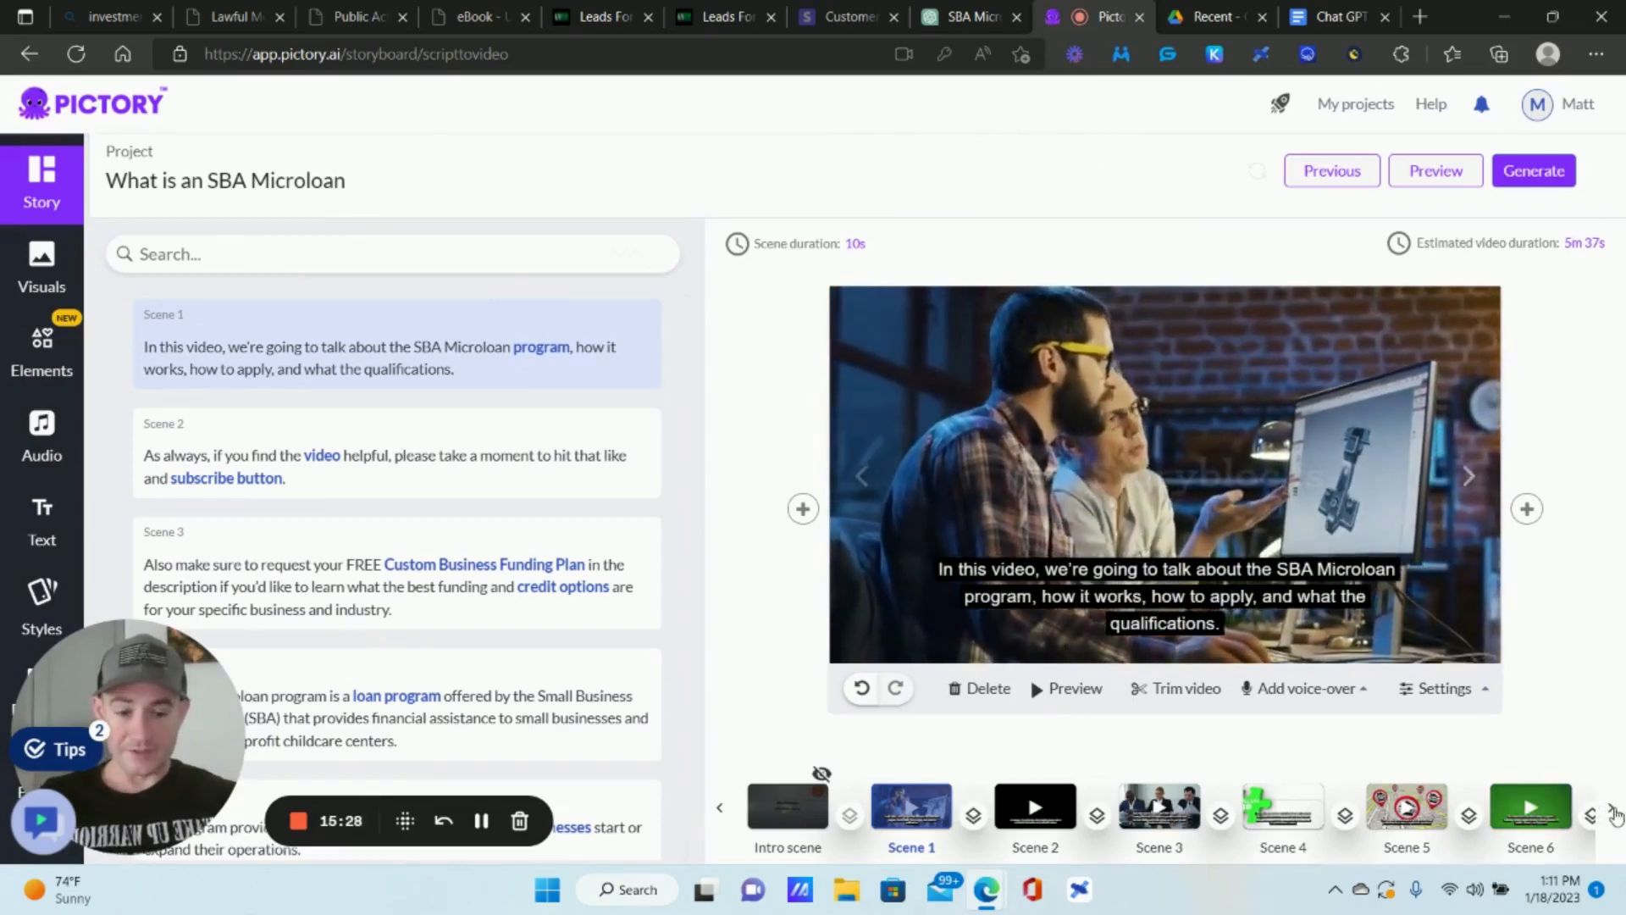
click(1612, 811)
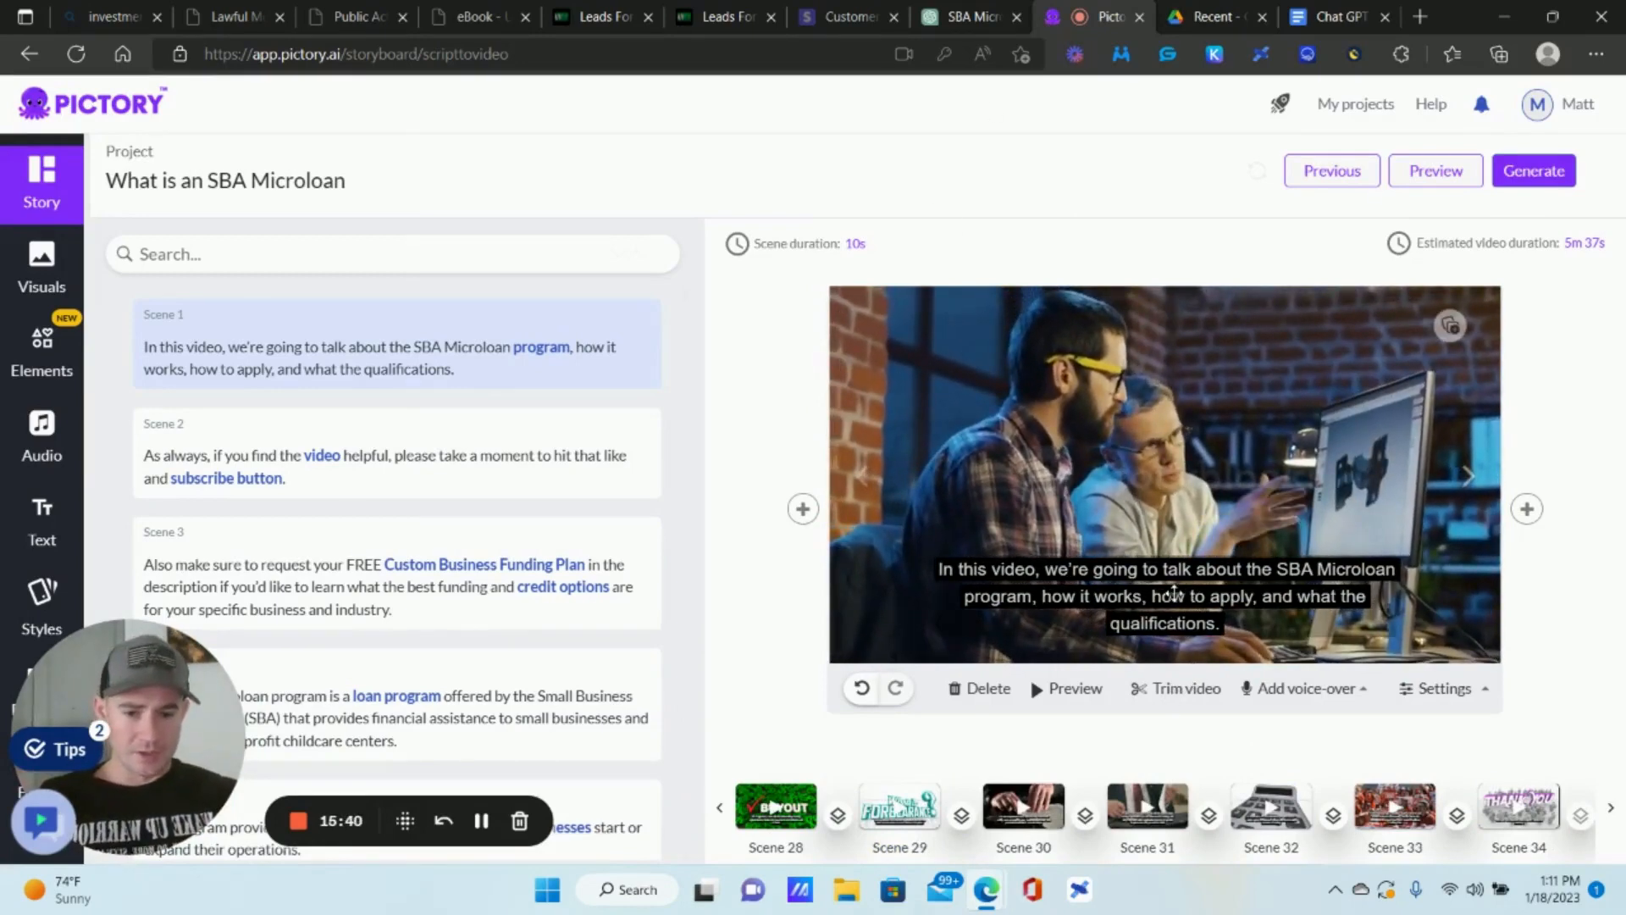
Widen Scene 1's caption box and set its font size to 32.
click(1175, 591)
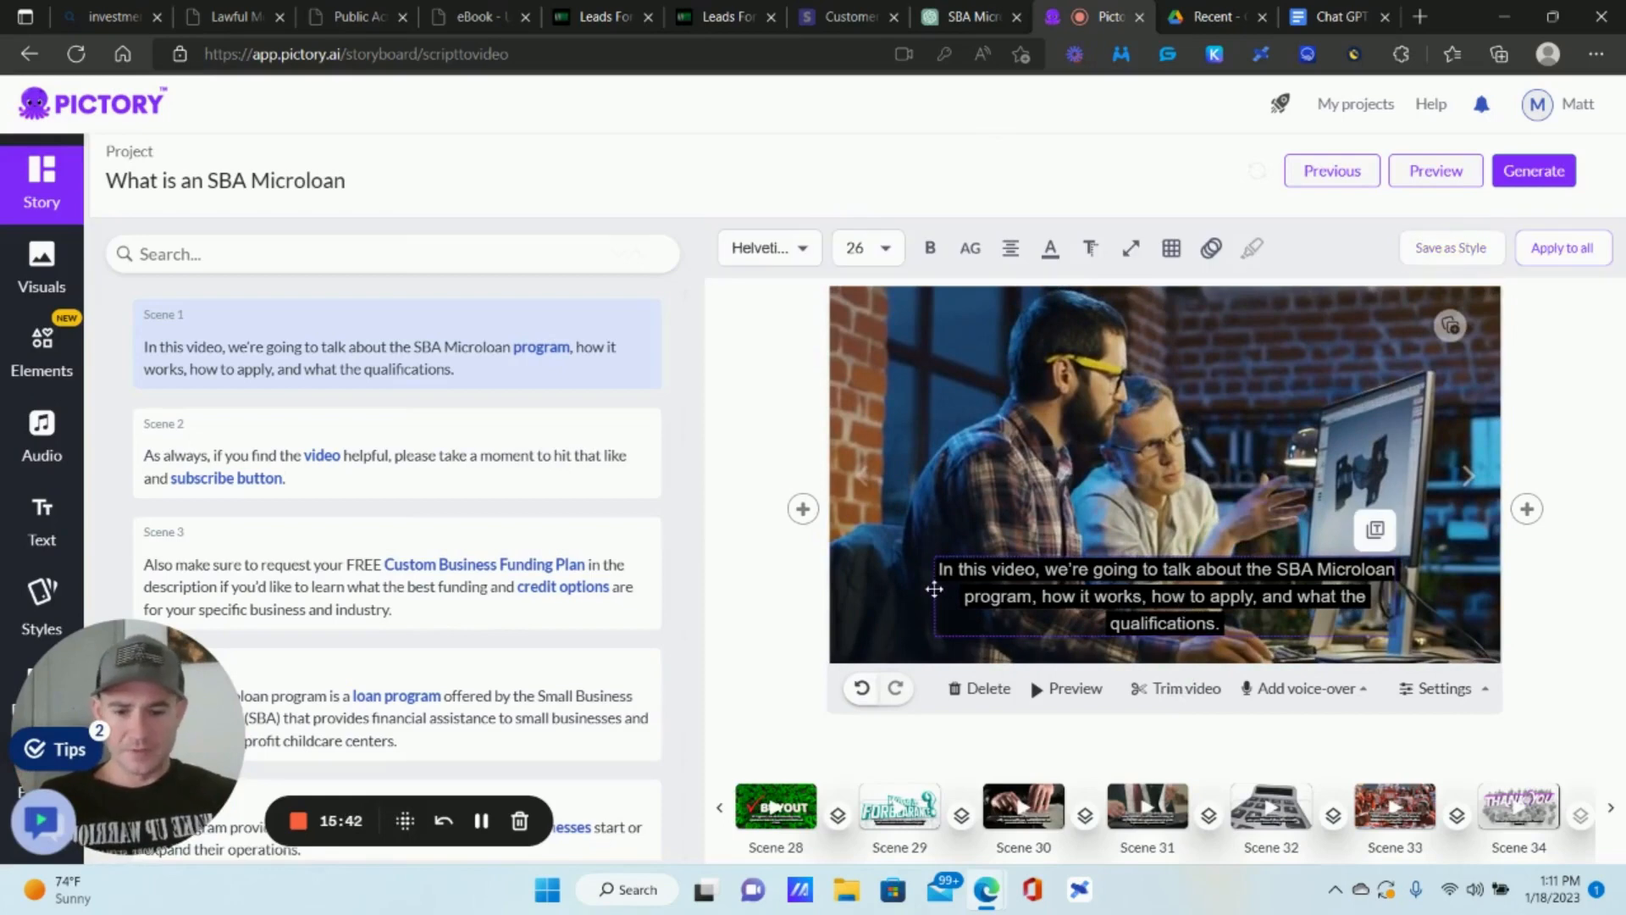
drag(935, 590, 822, 595)
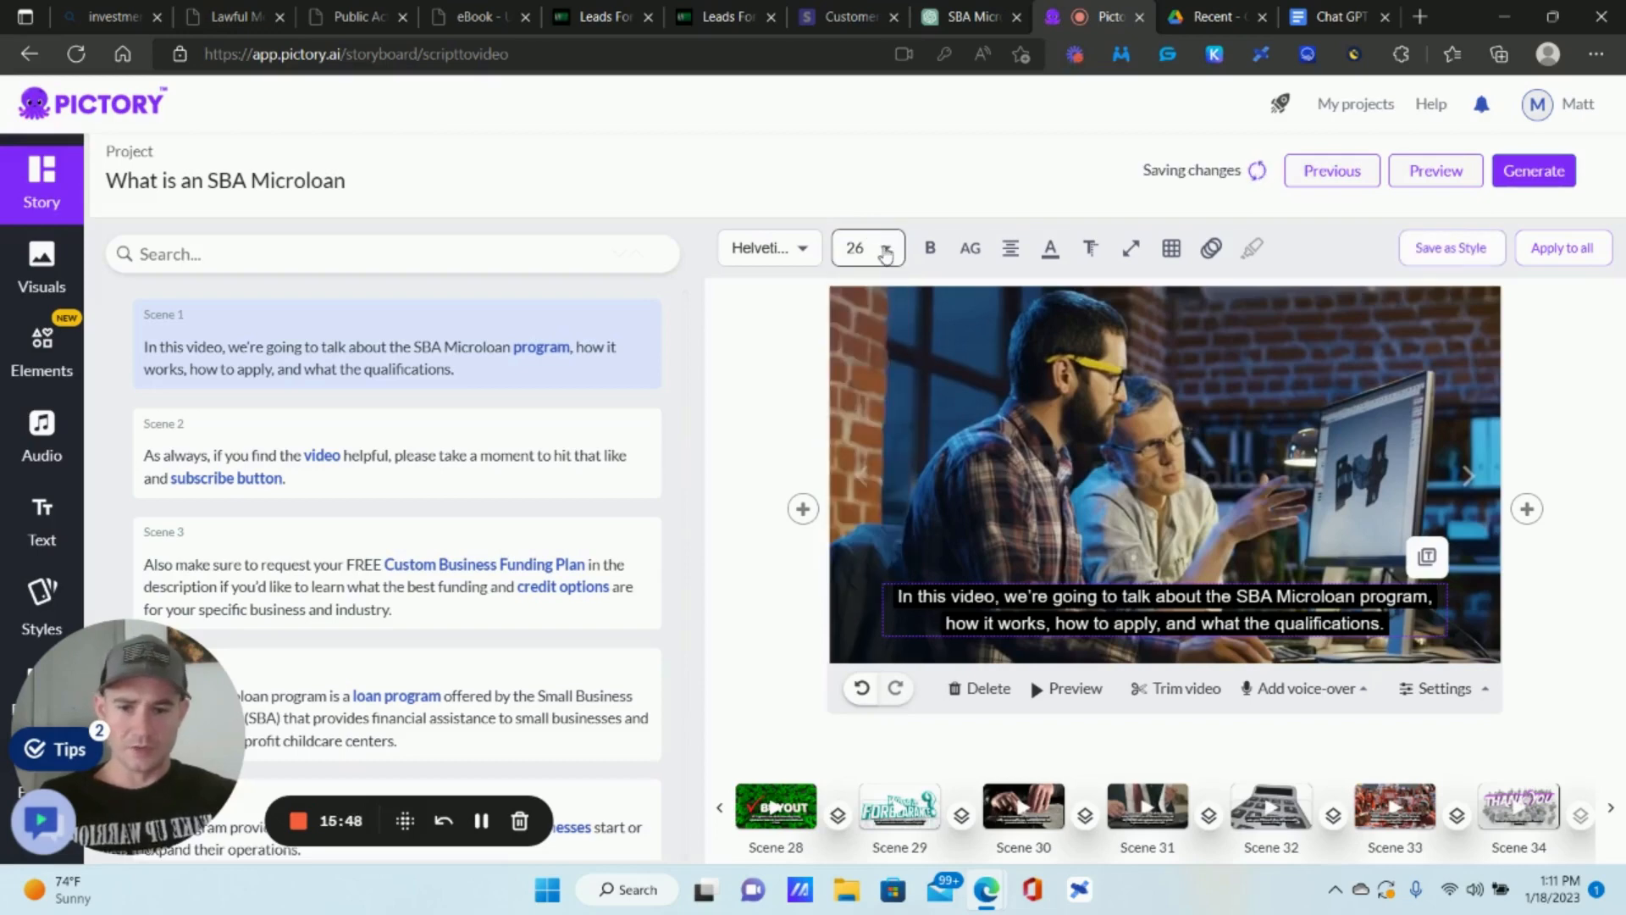
click(886, 251)
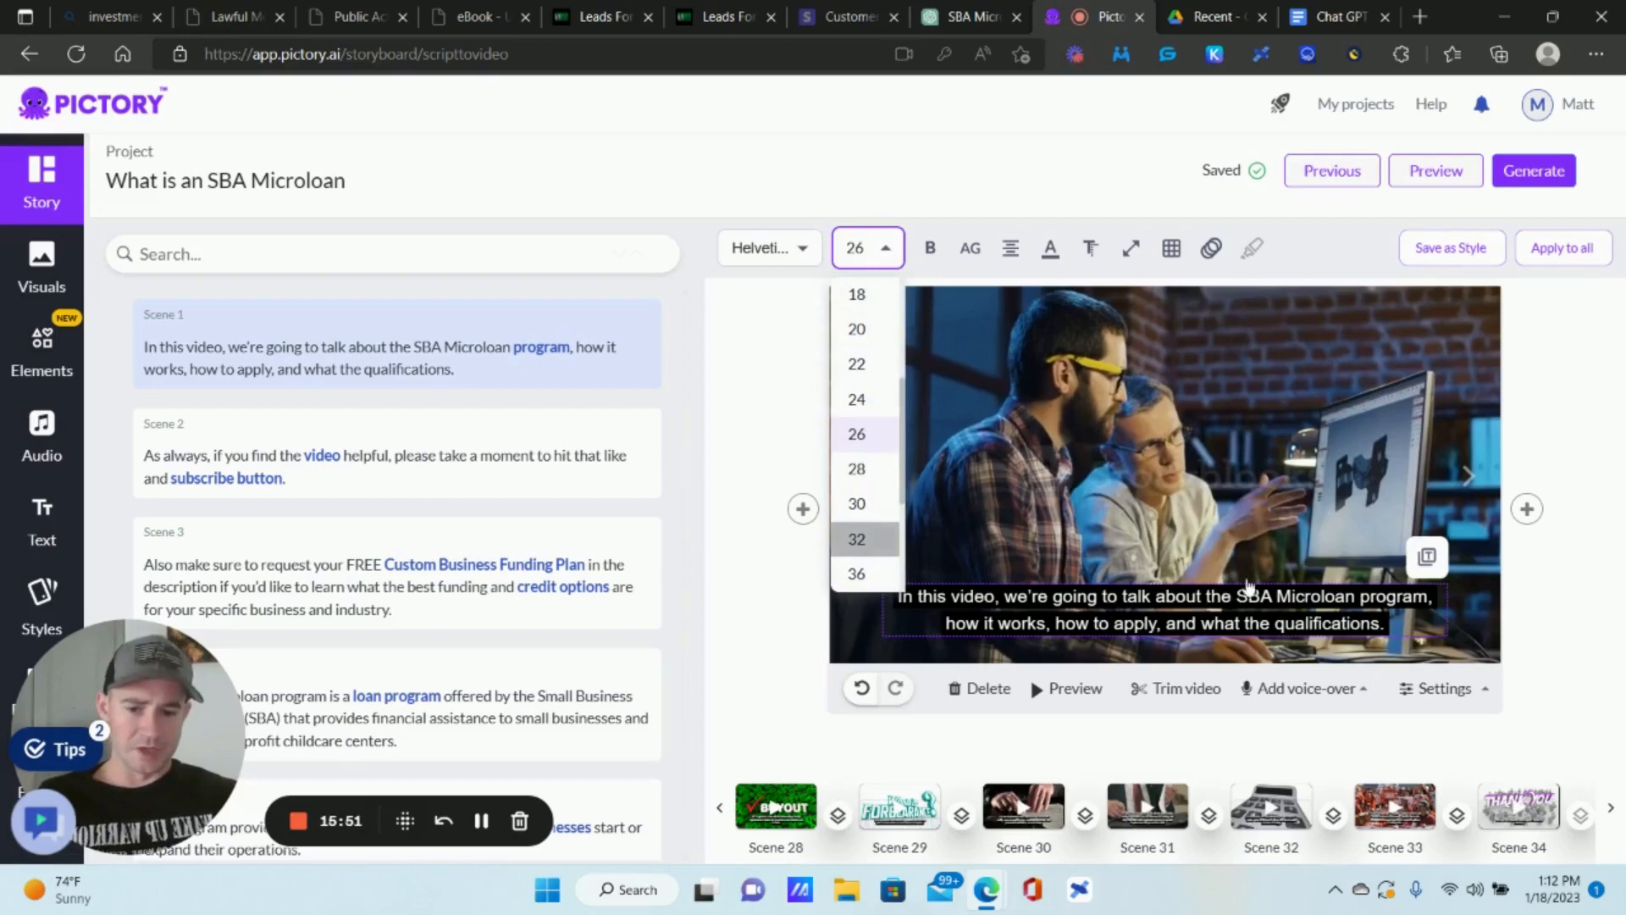
click(857, 539)
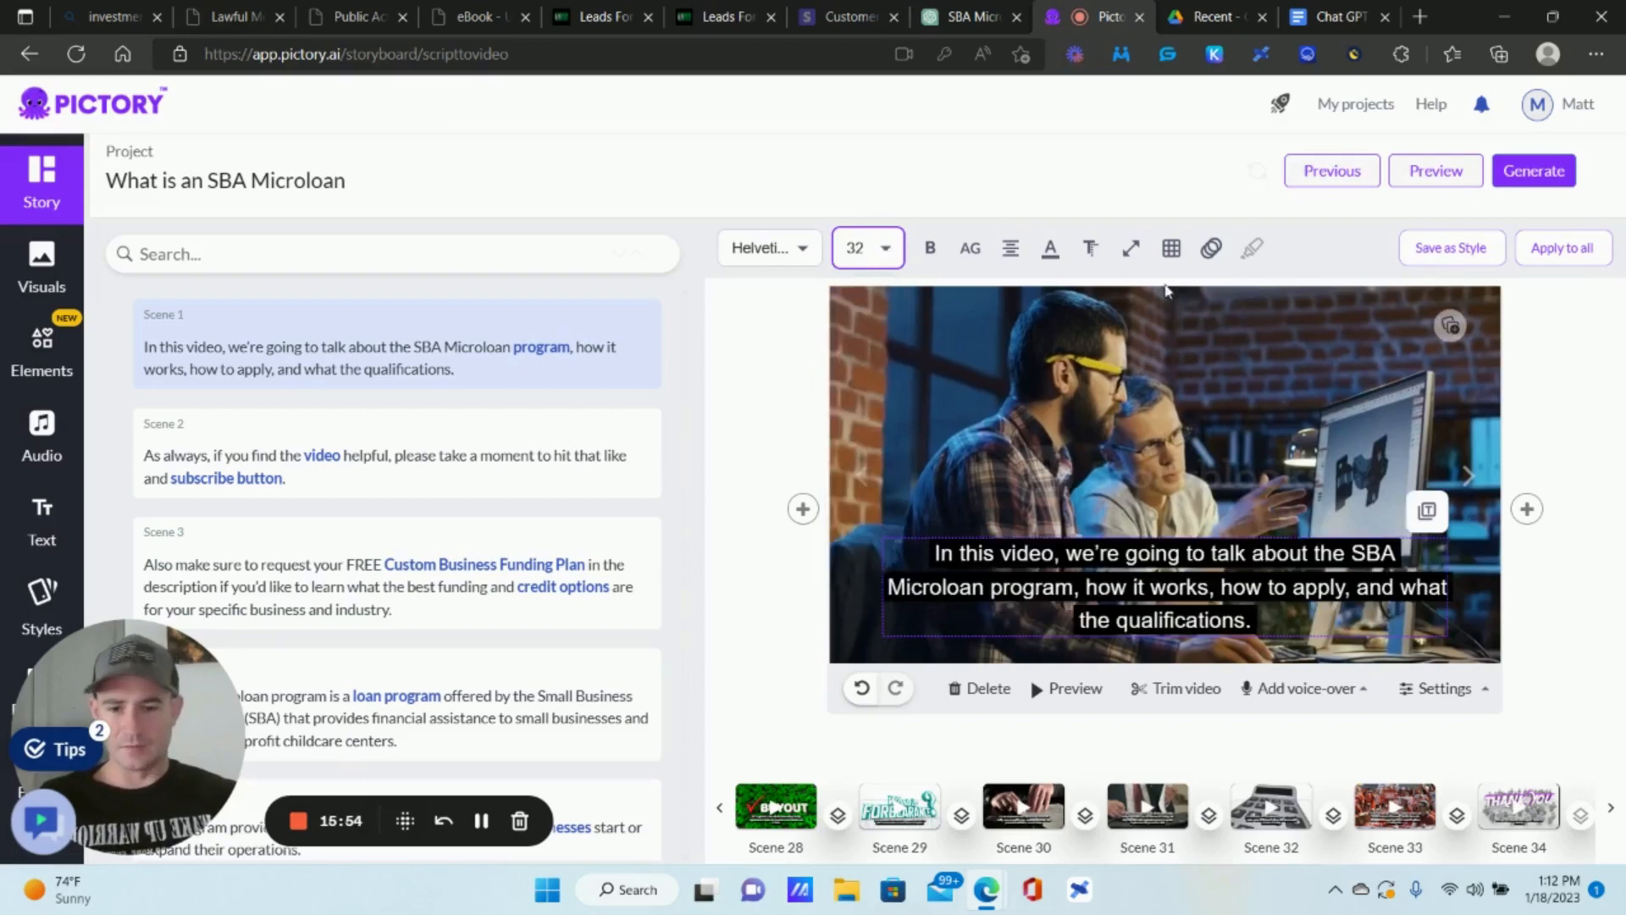
click(623, 508)
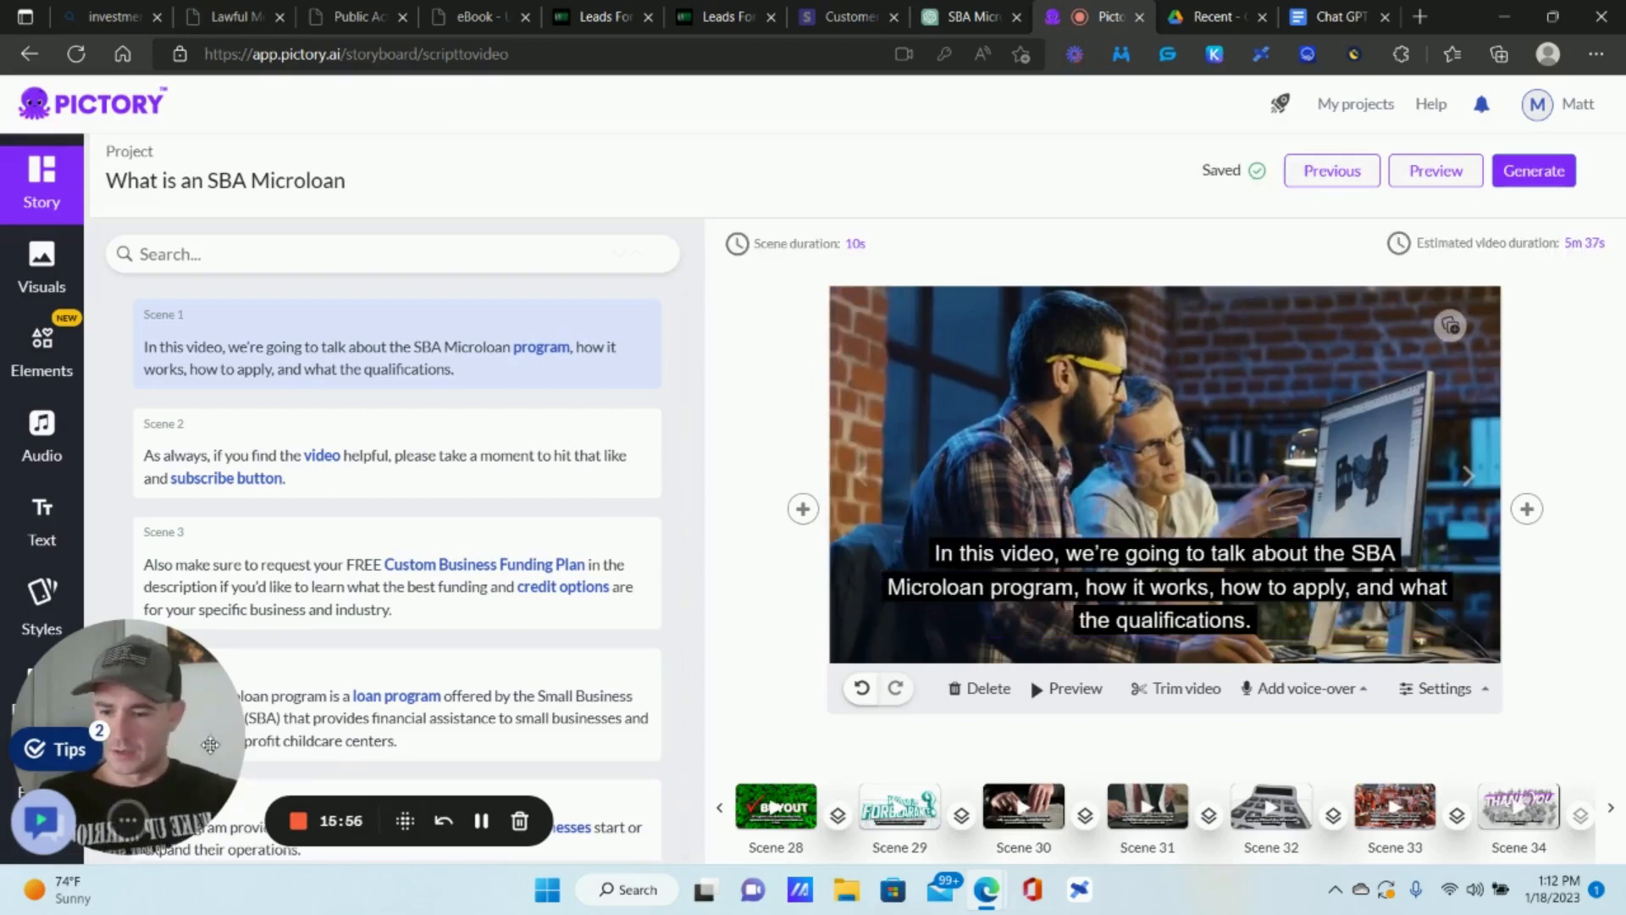
Apply the favorite track "Jump The Fence" as the video's background music.
drag(172, 743, 273, 745)
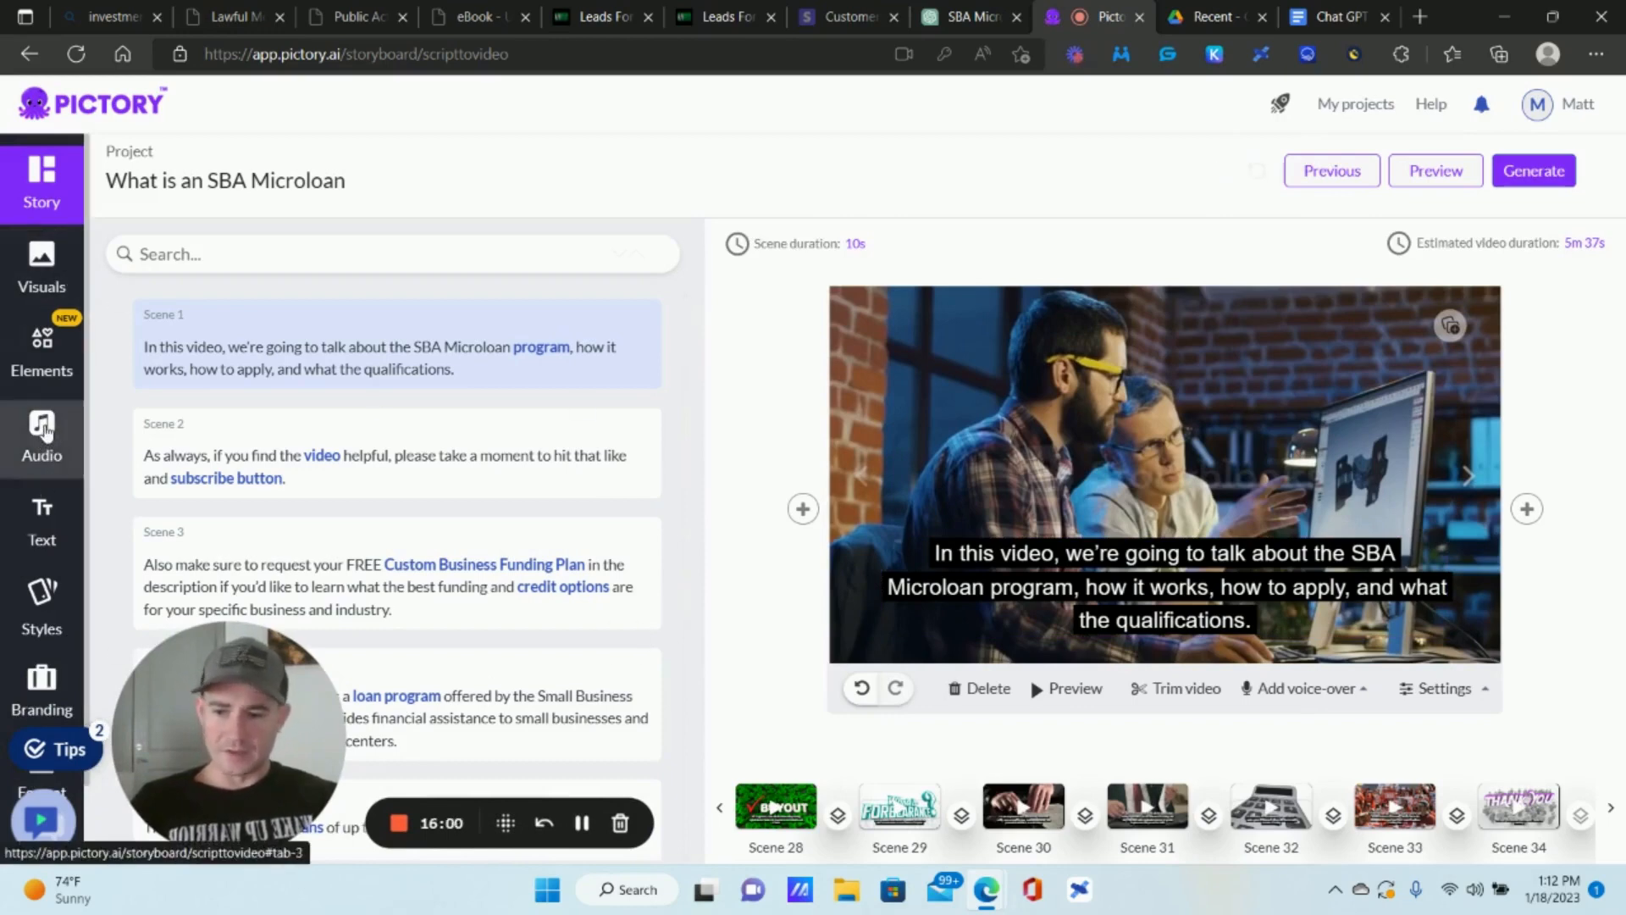
click(45, 430)
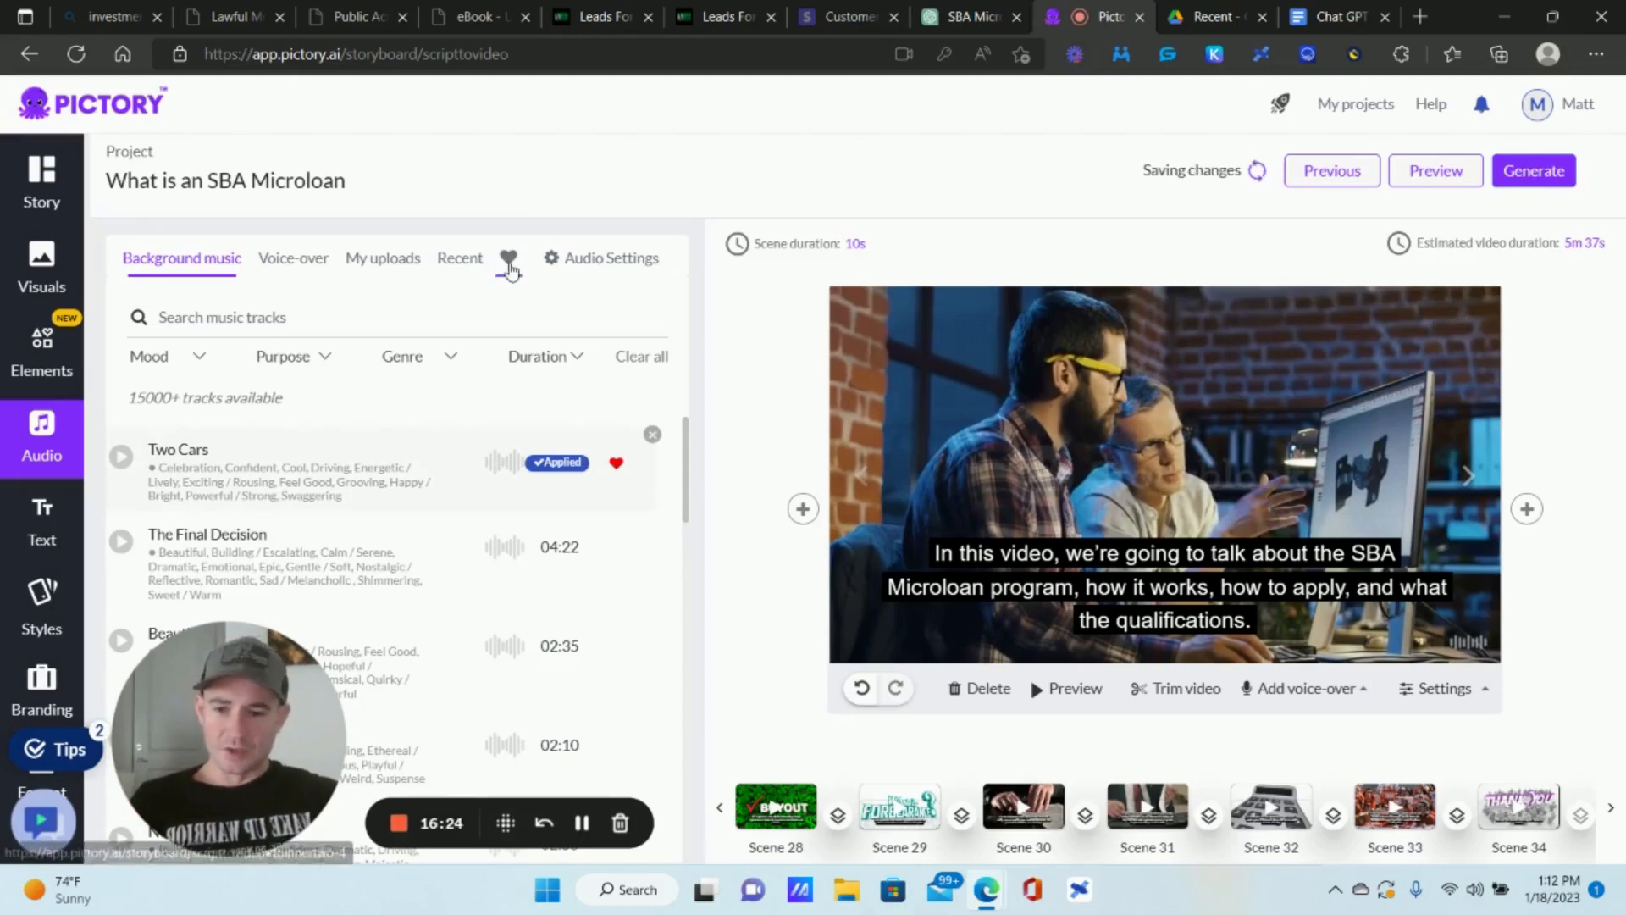
click(508, 268)
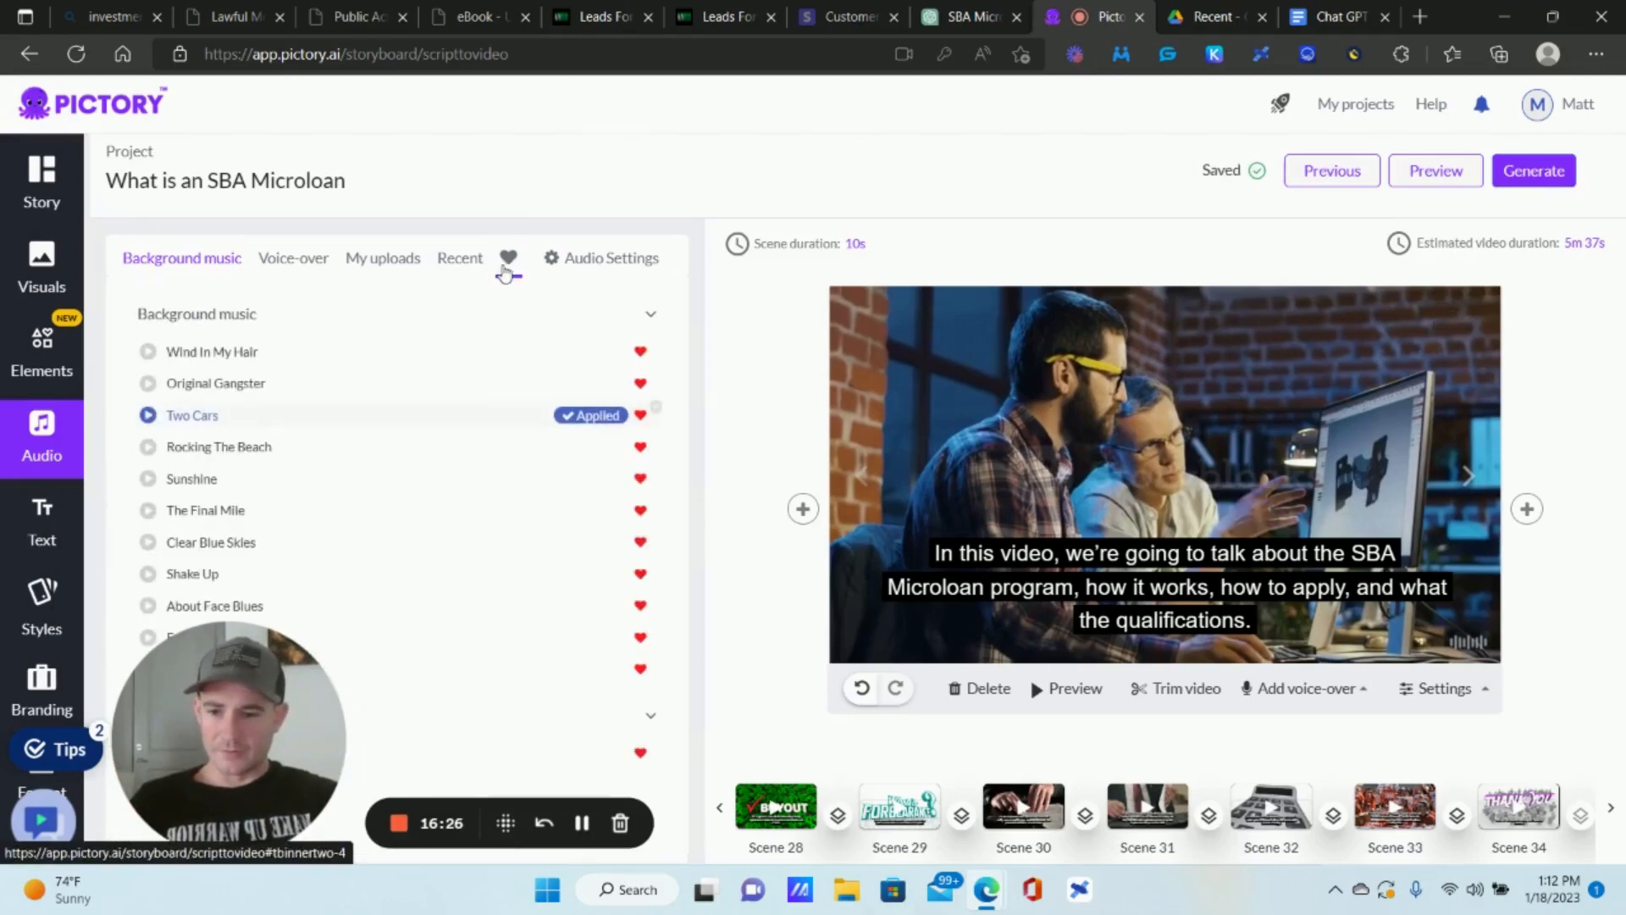
drag(331, 719, 558, 711)
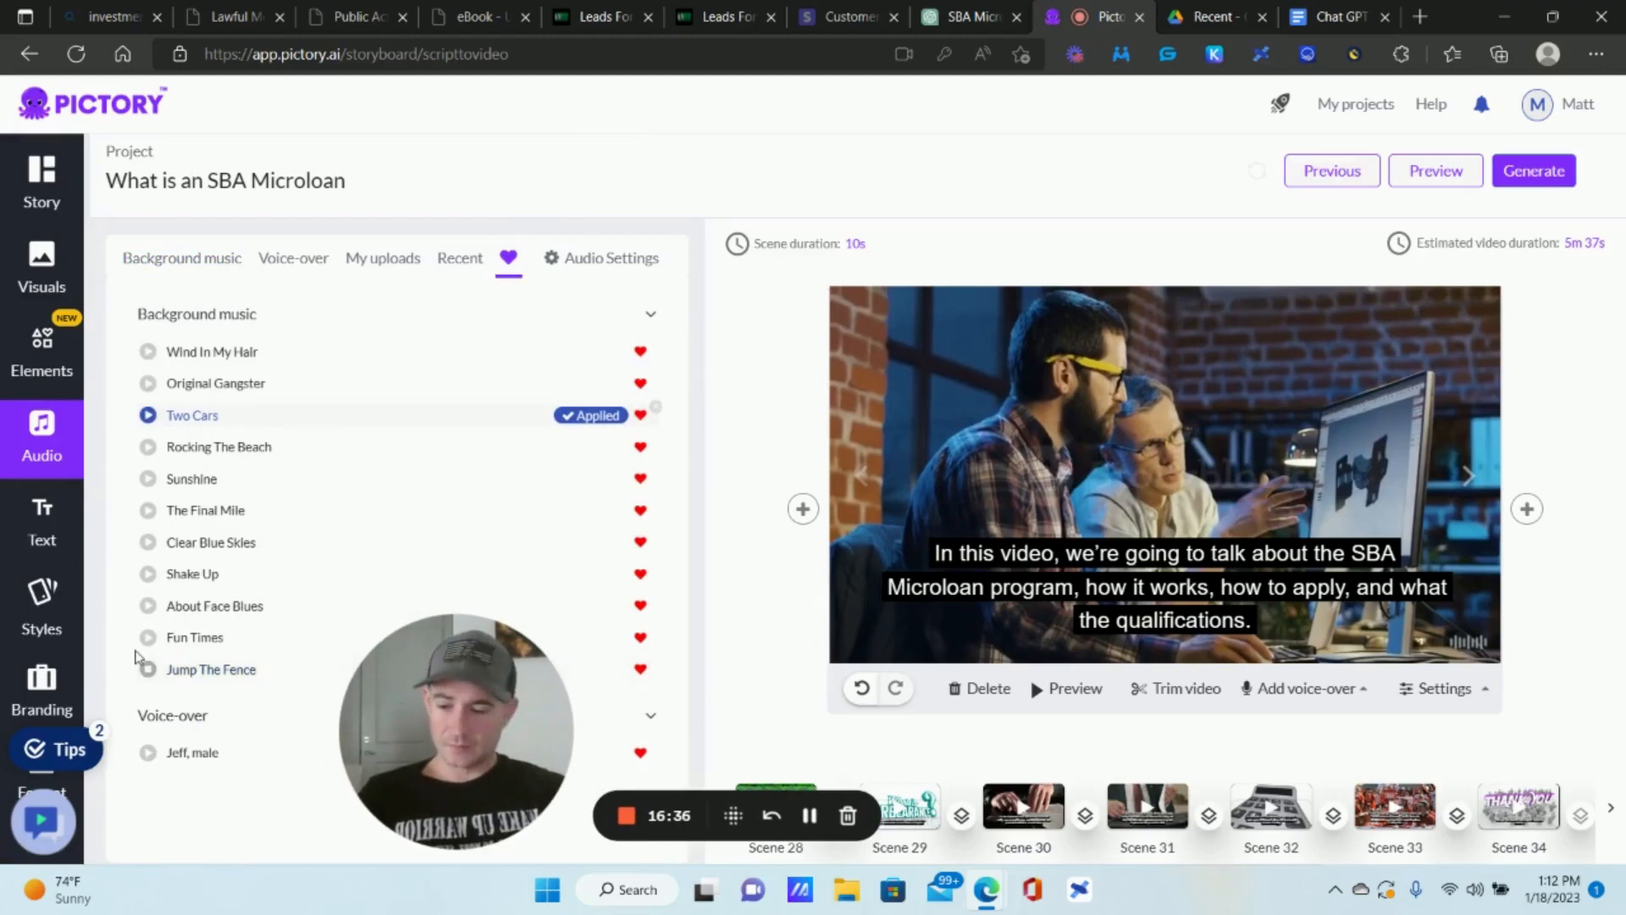
mouse_move(257, 675)
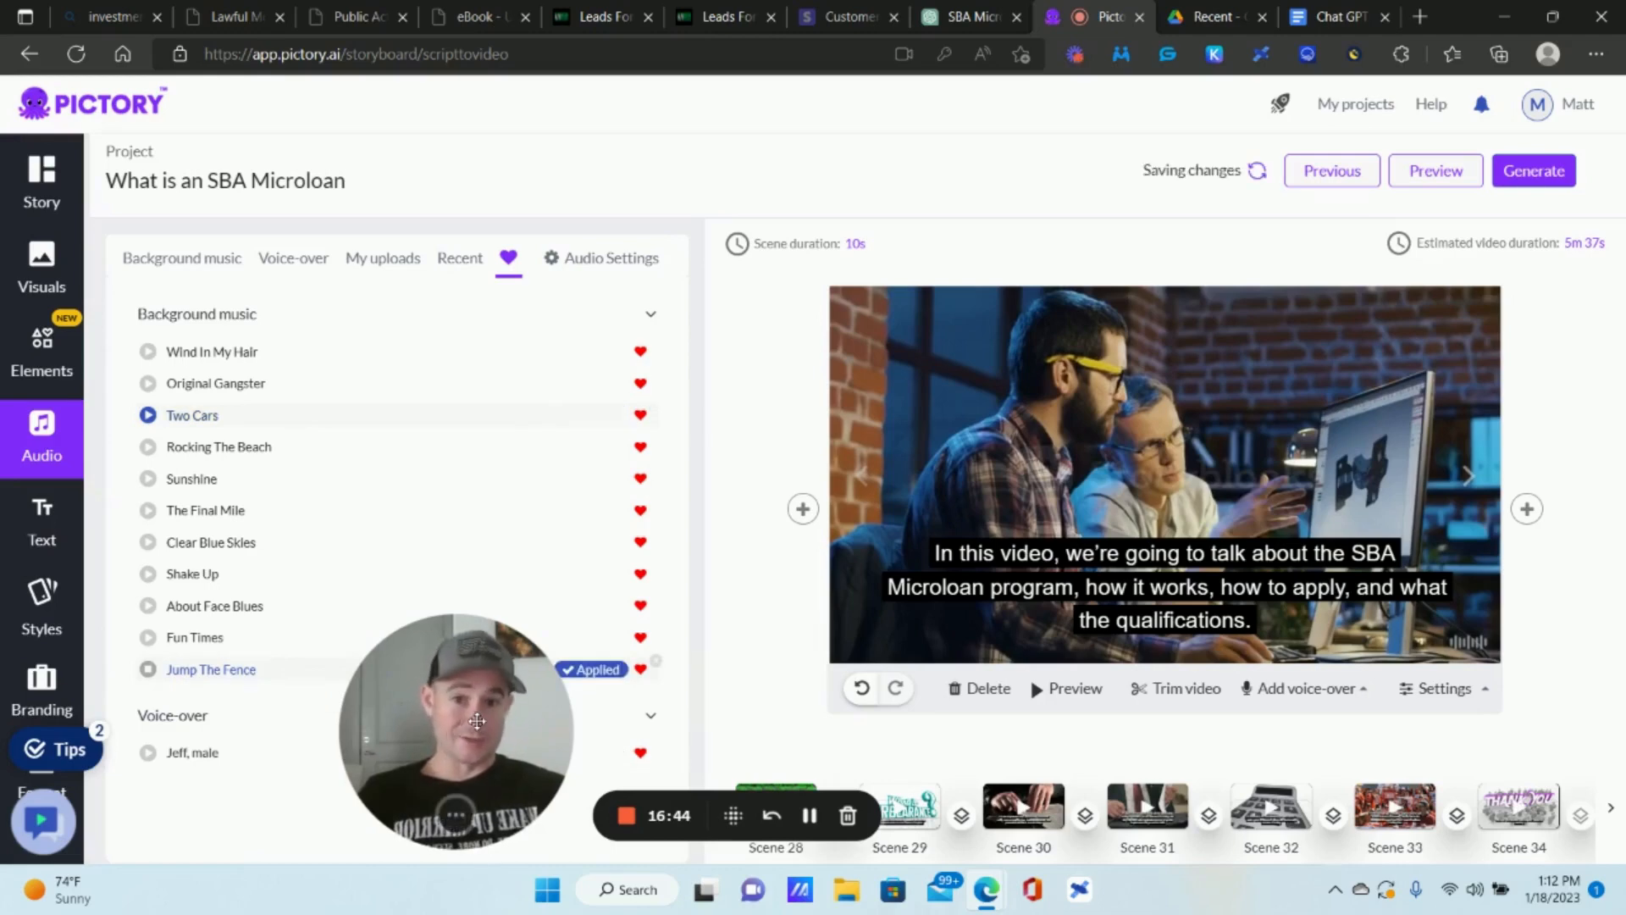
drag(477, 721, 257, 721)
drag(251, 721, 84, 721)
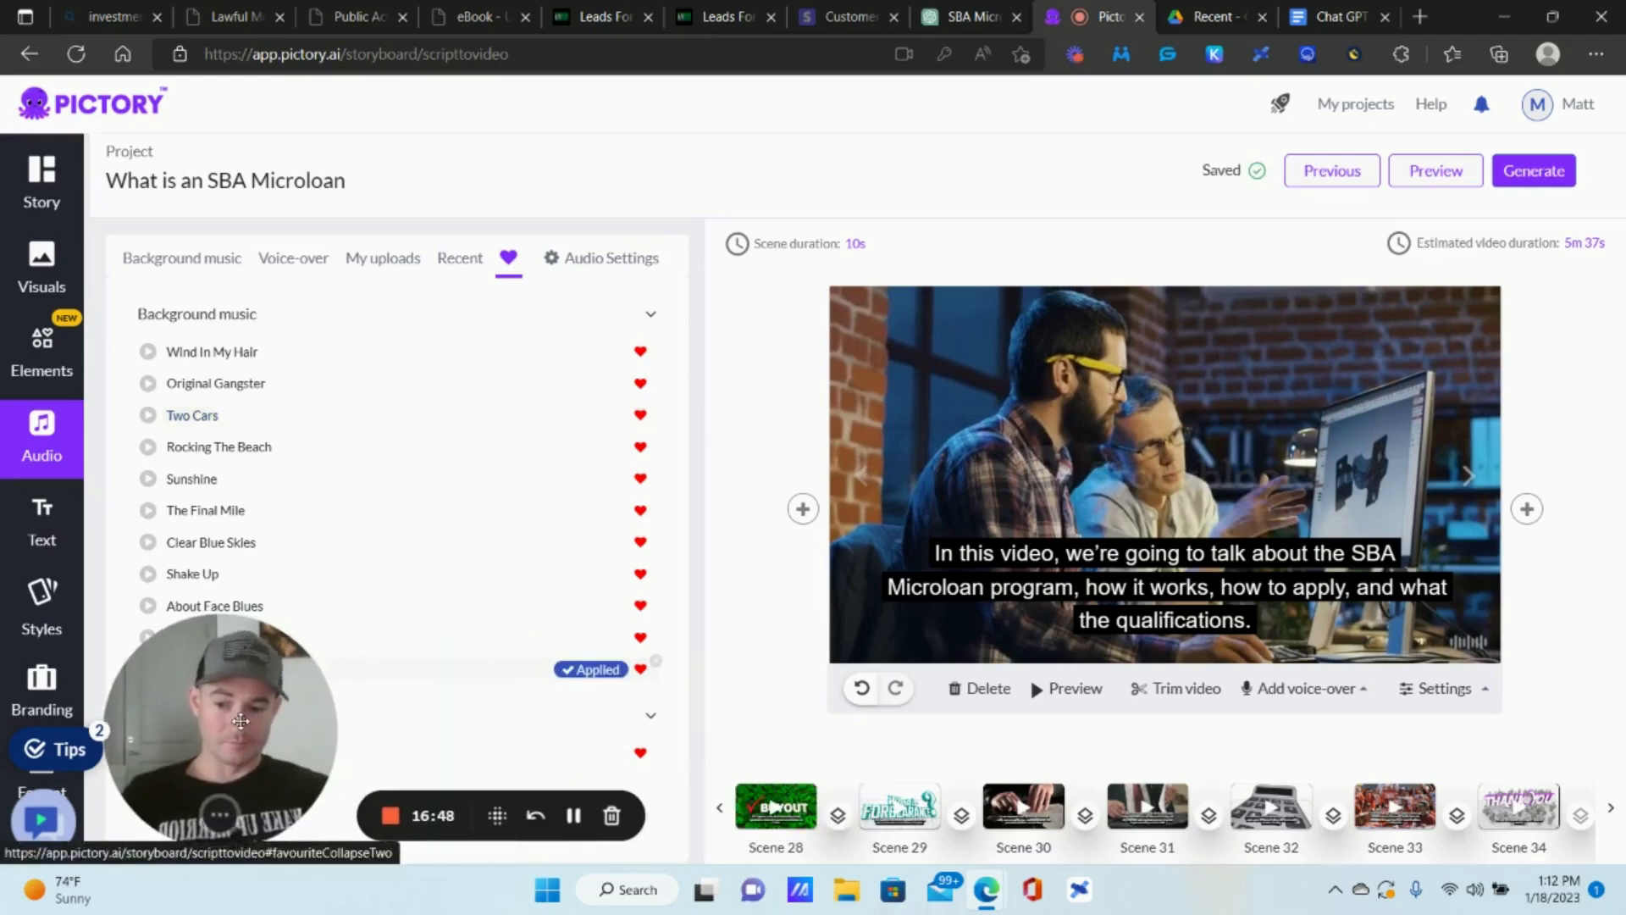
drag(411, 717, 592, 721)
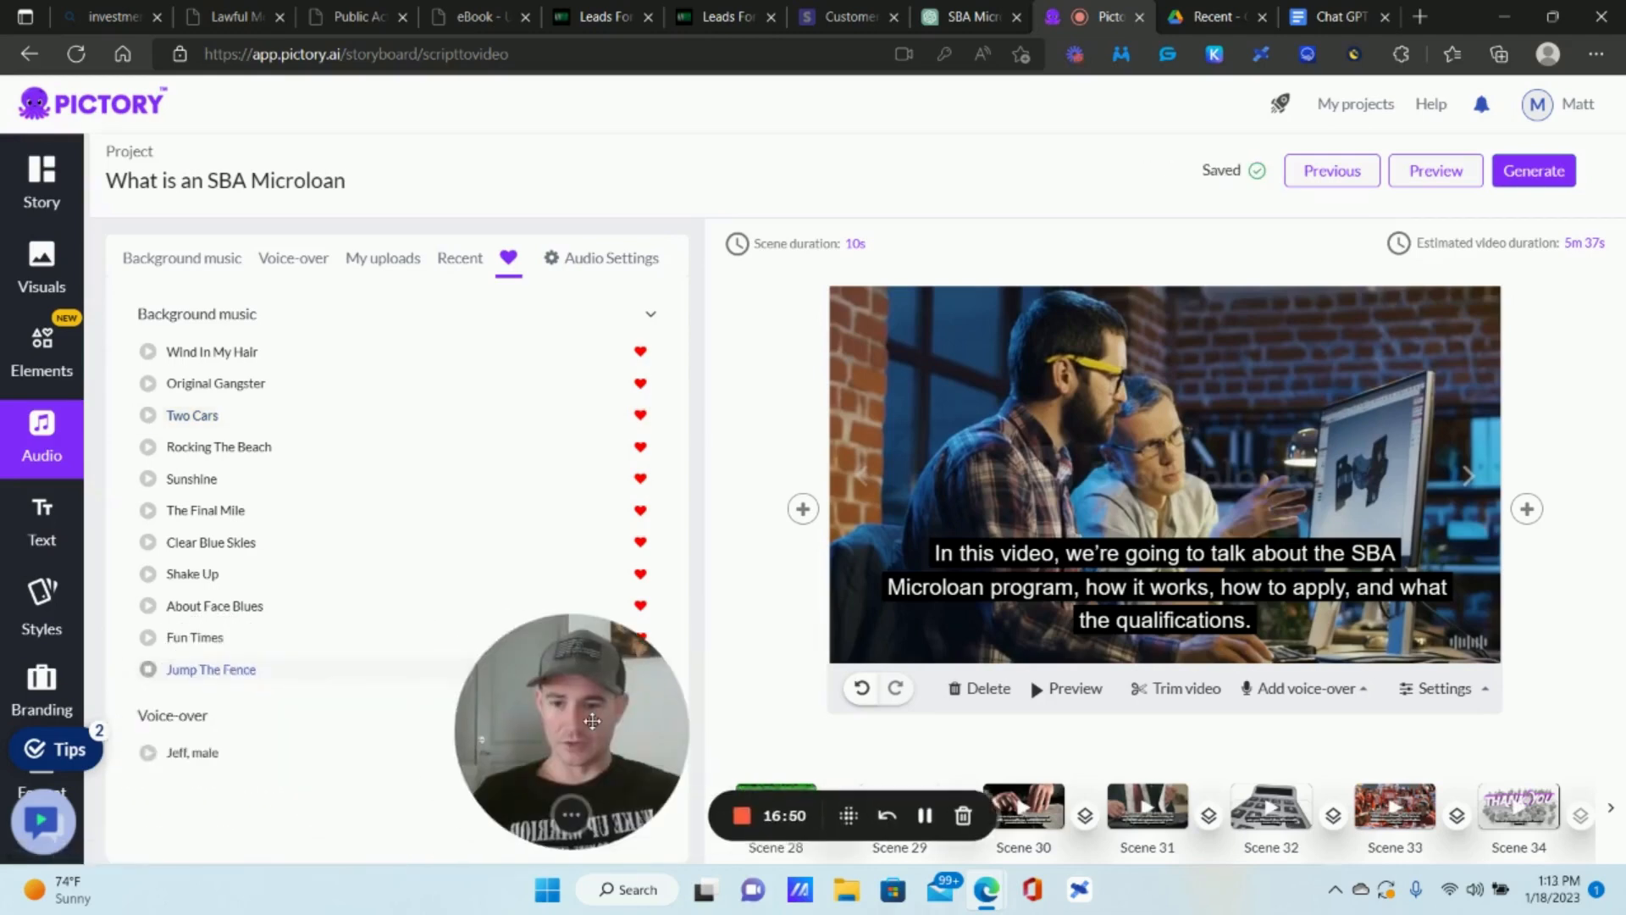
Filter the voice-over tracks to male voices and apply the US English voice "Jeff, male".
scroll(245, 615, down, 1)
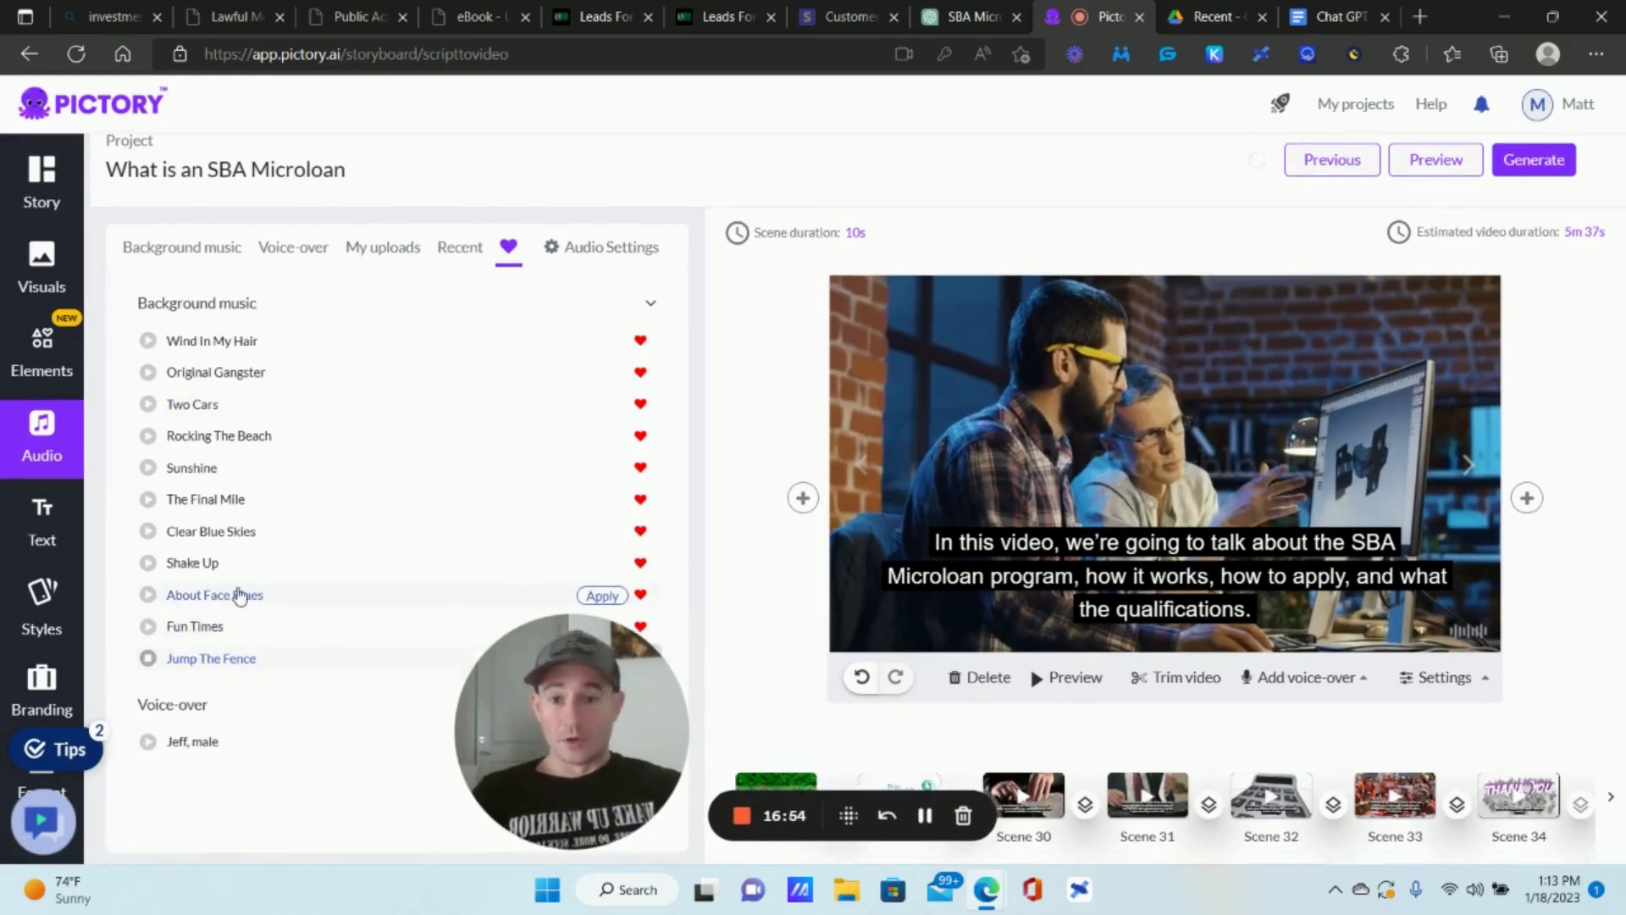
scroll(204, 560, down, 1)
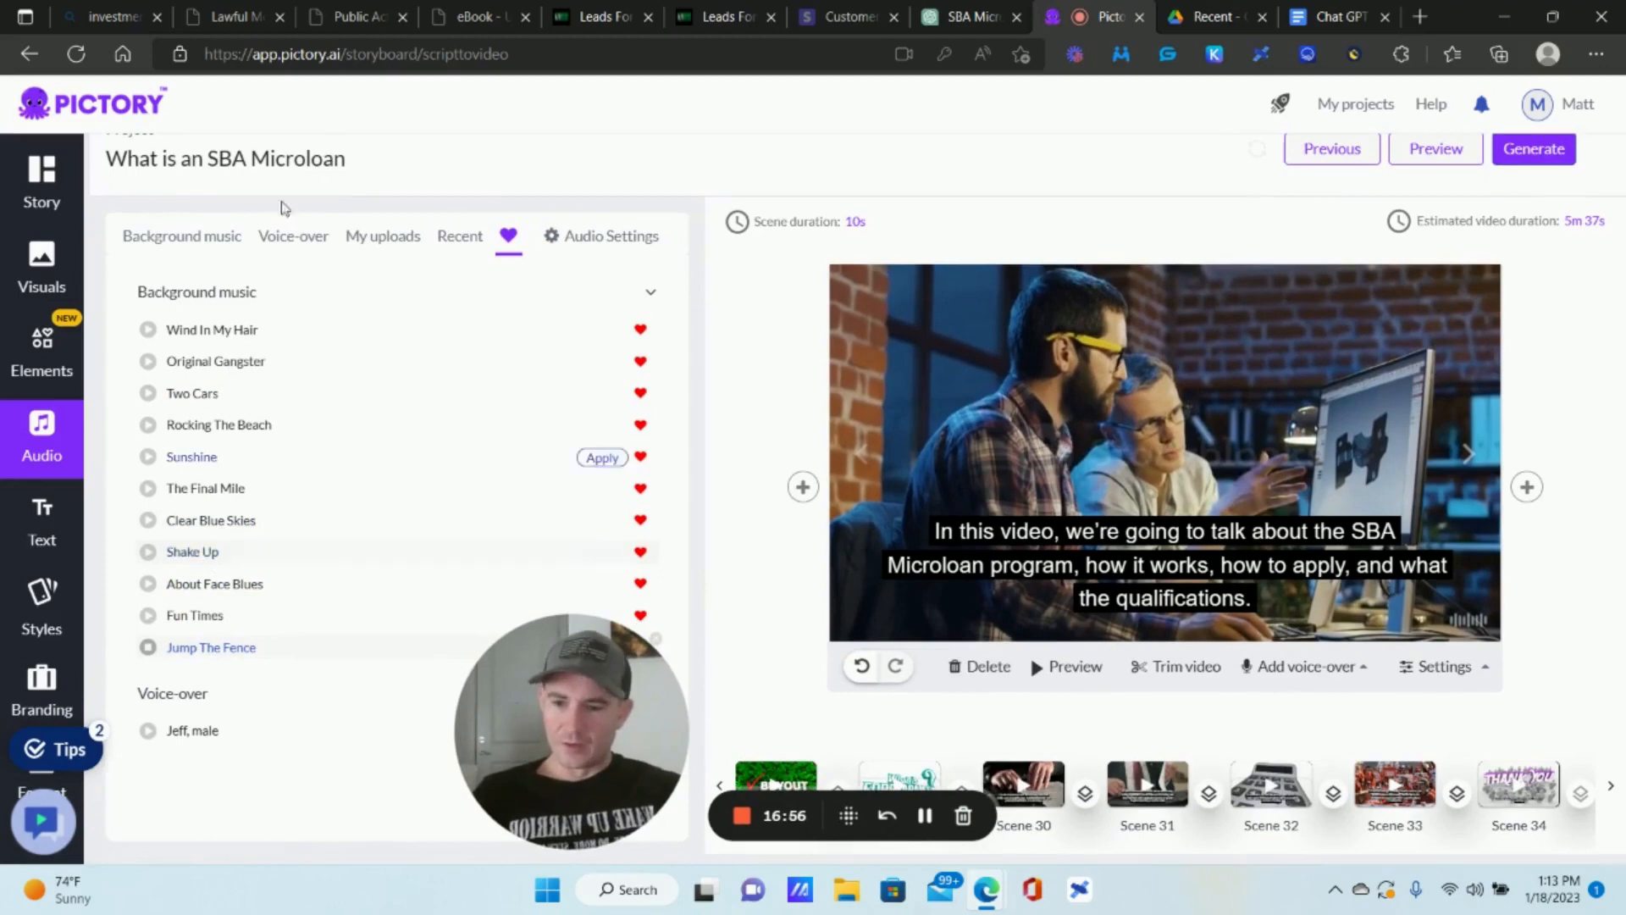
click(297, 237)
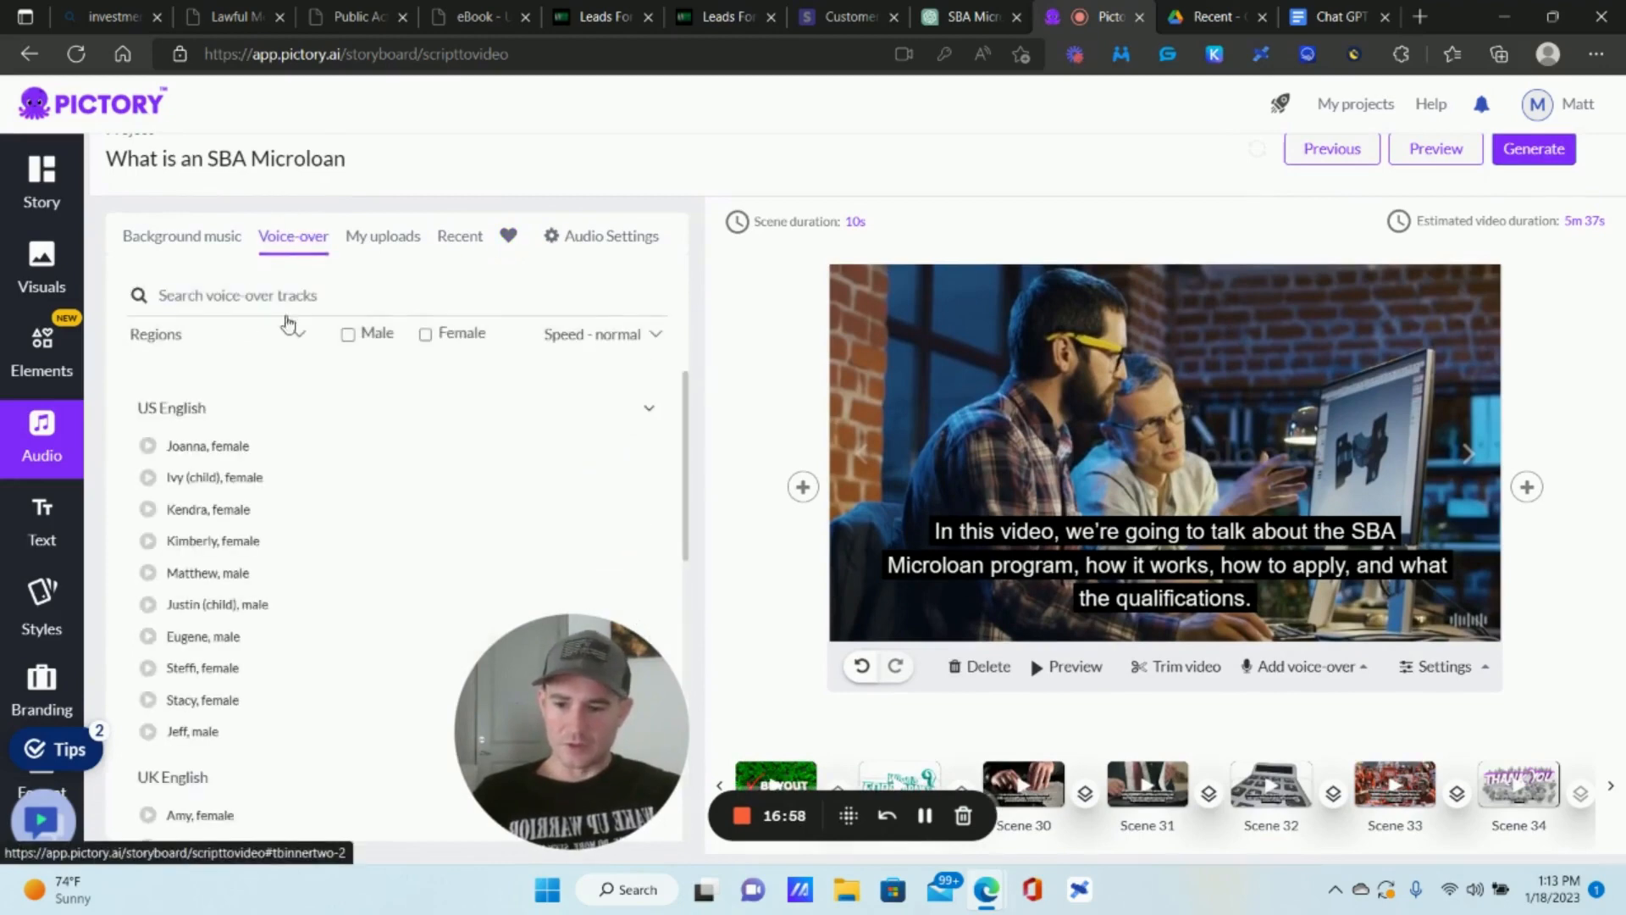
click(349, 335)
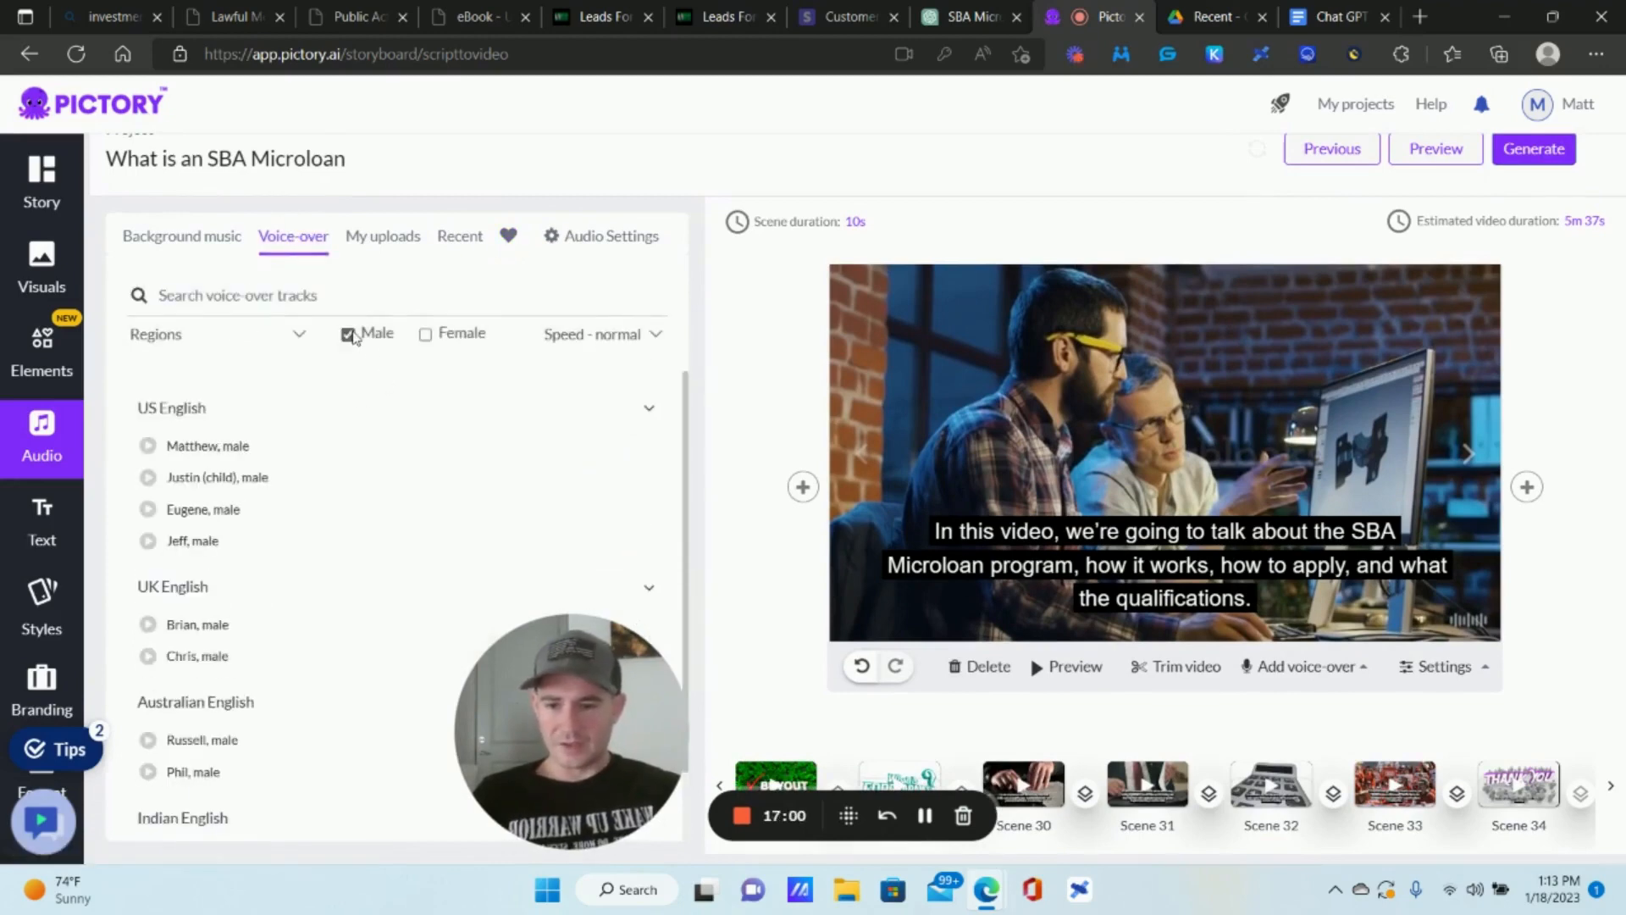
scroll(268, 497, down, 1)
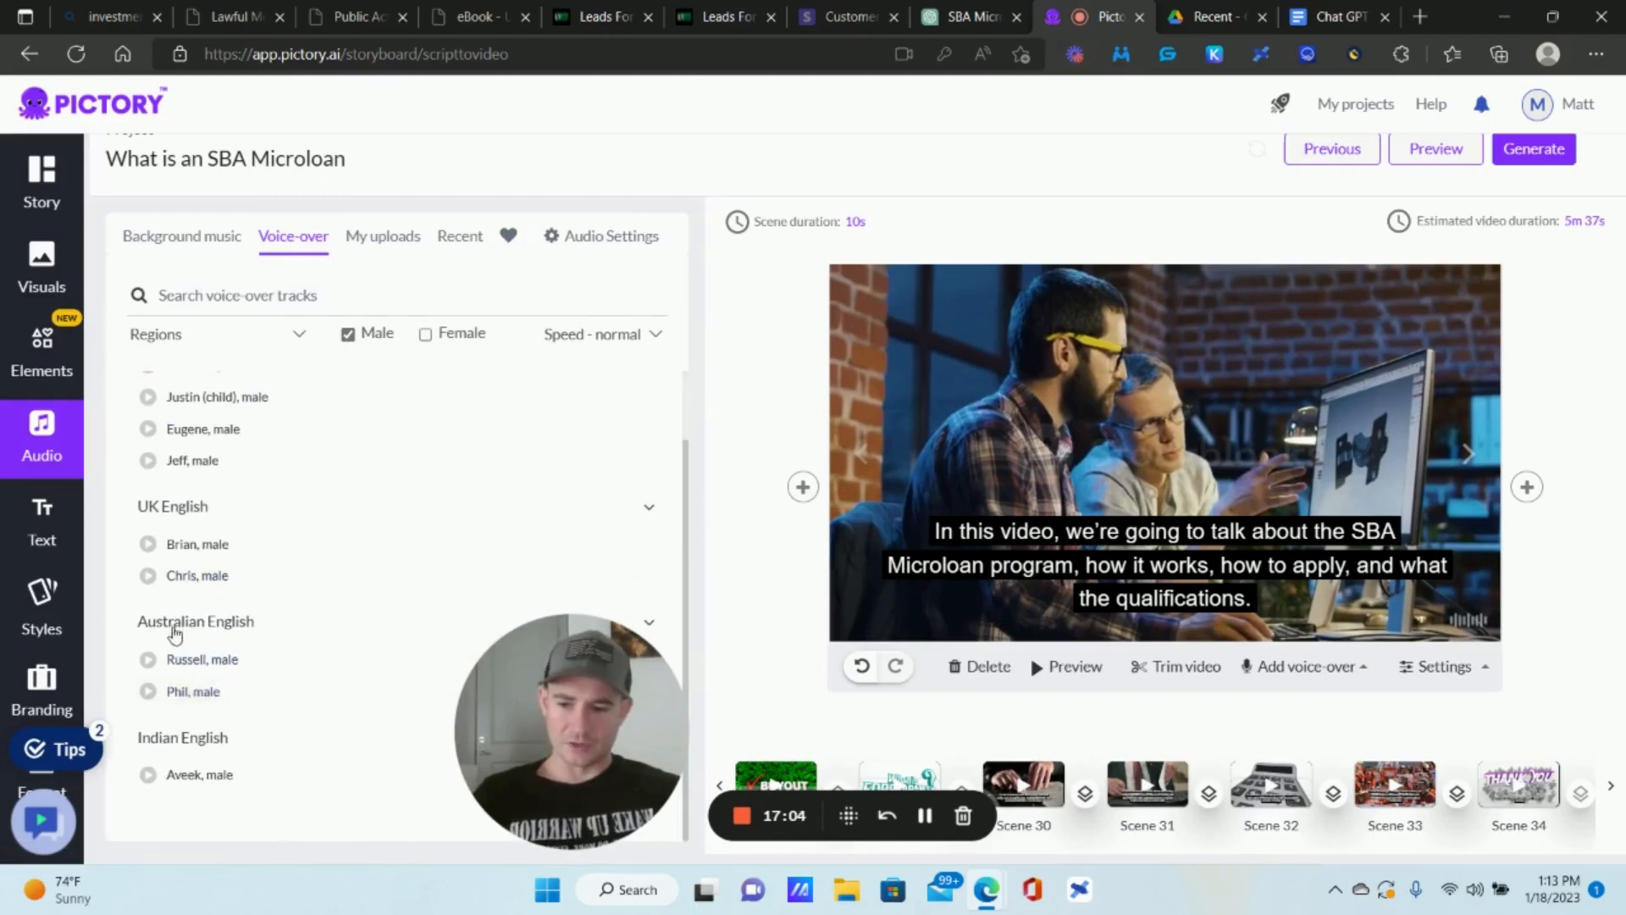
mouse_move(206, 465)
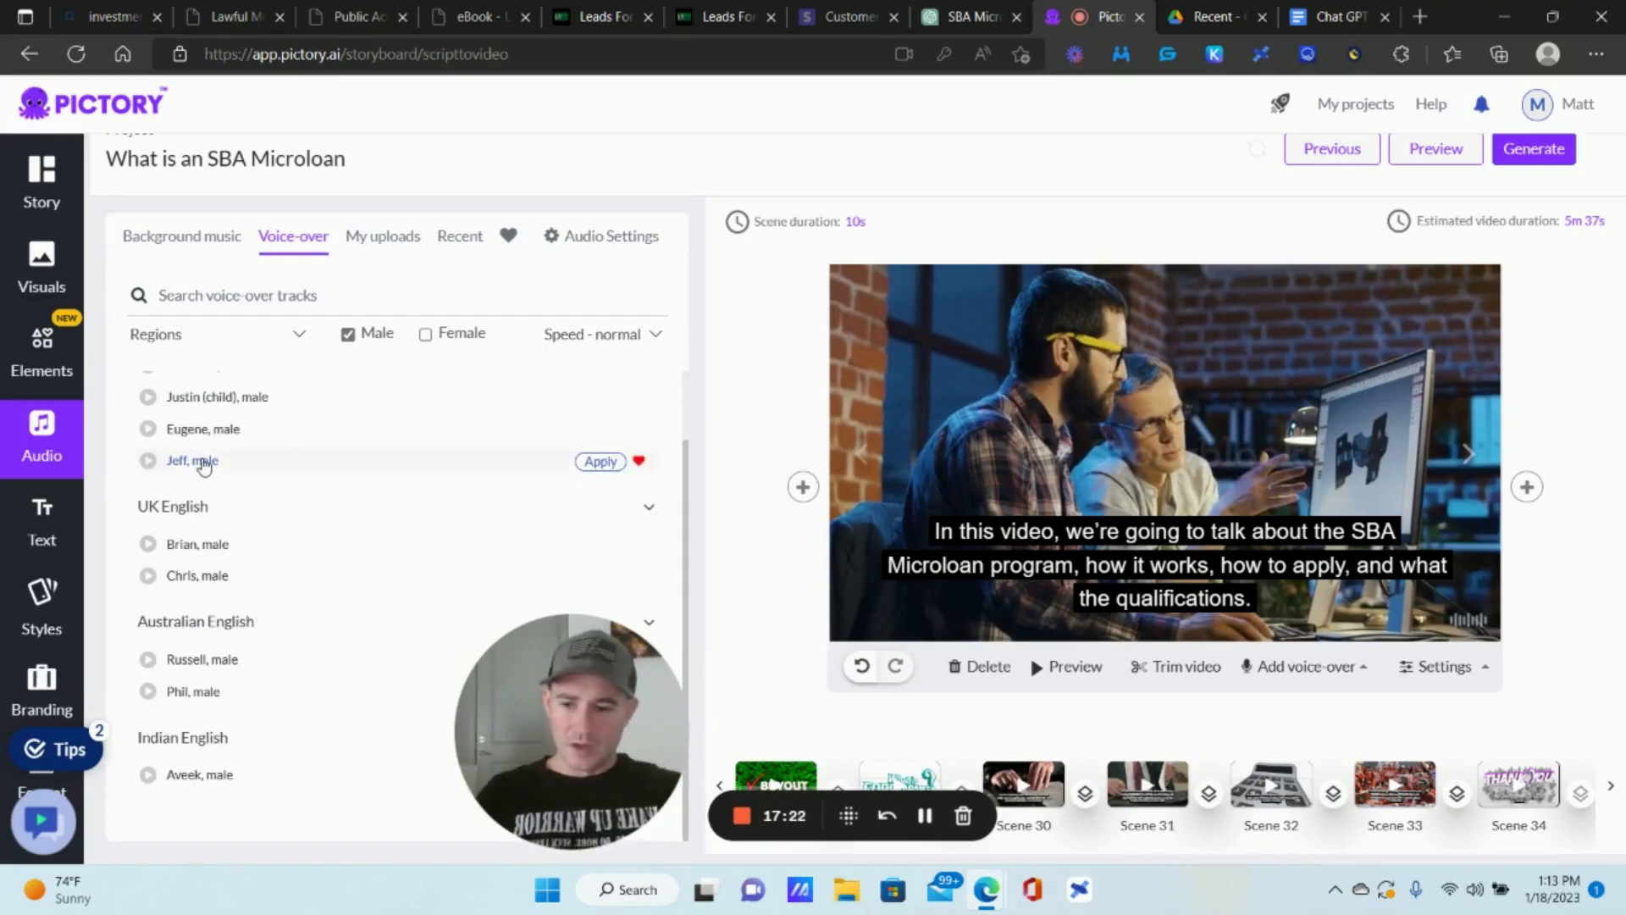
click(601, 463)
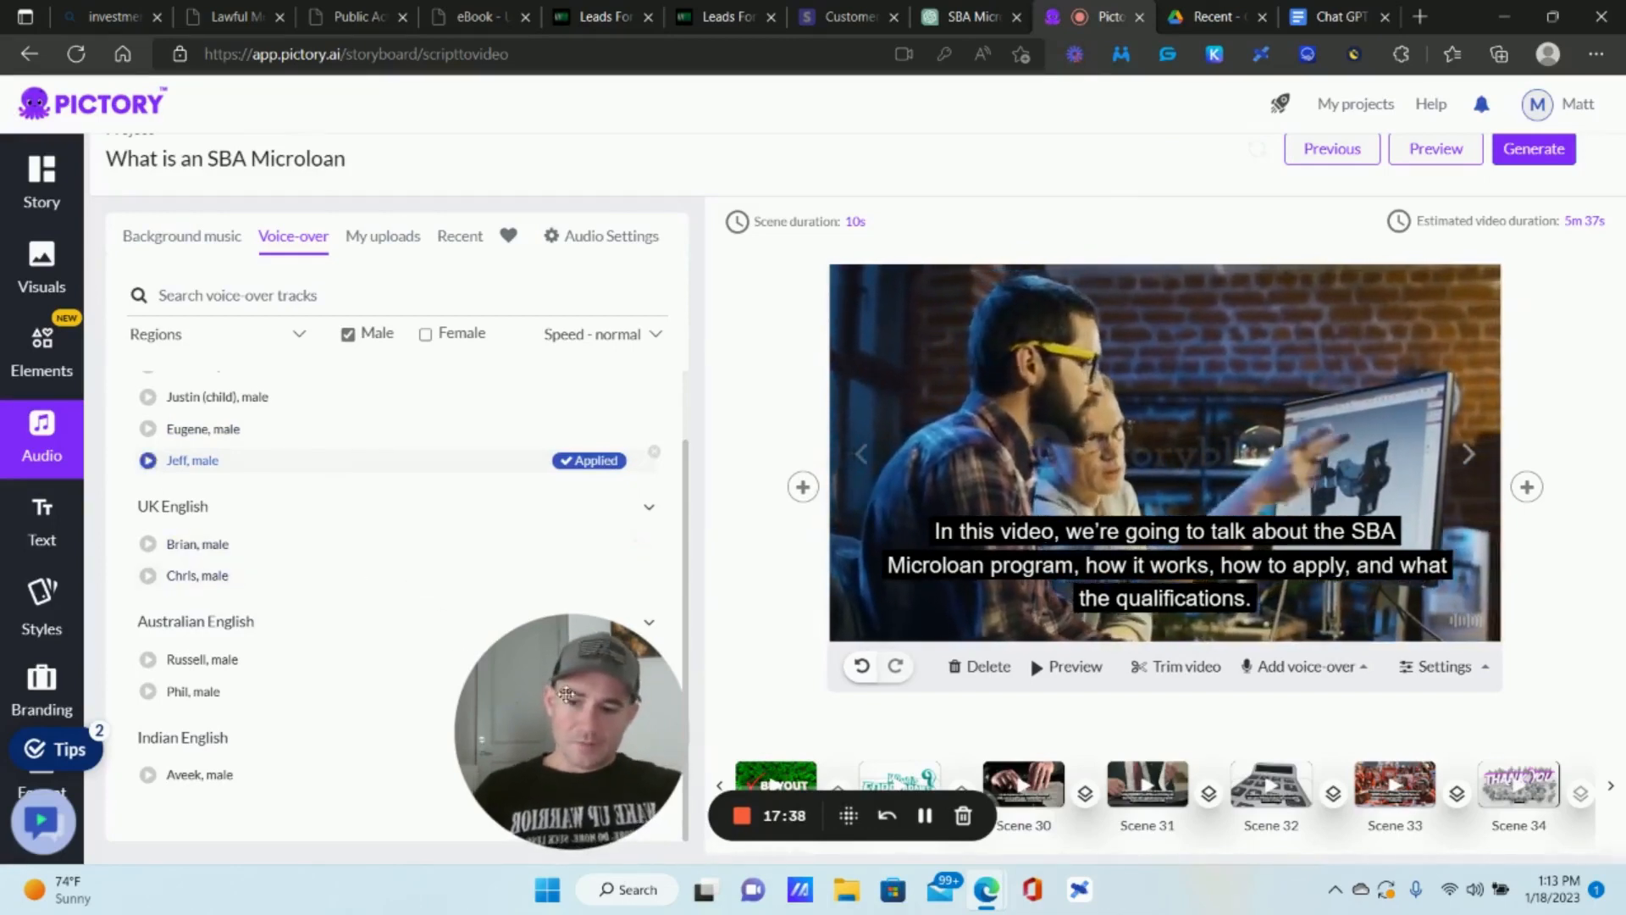
Set the background music volume to 20% and start a preview of Scene 1.
drag(581, 701, 265, 703)
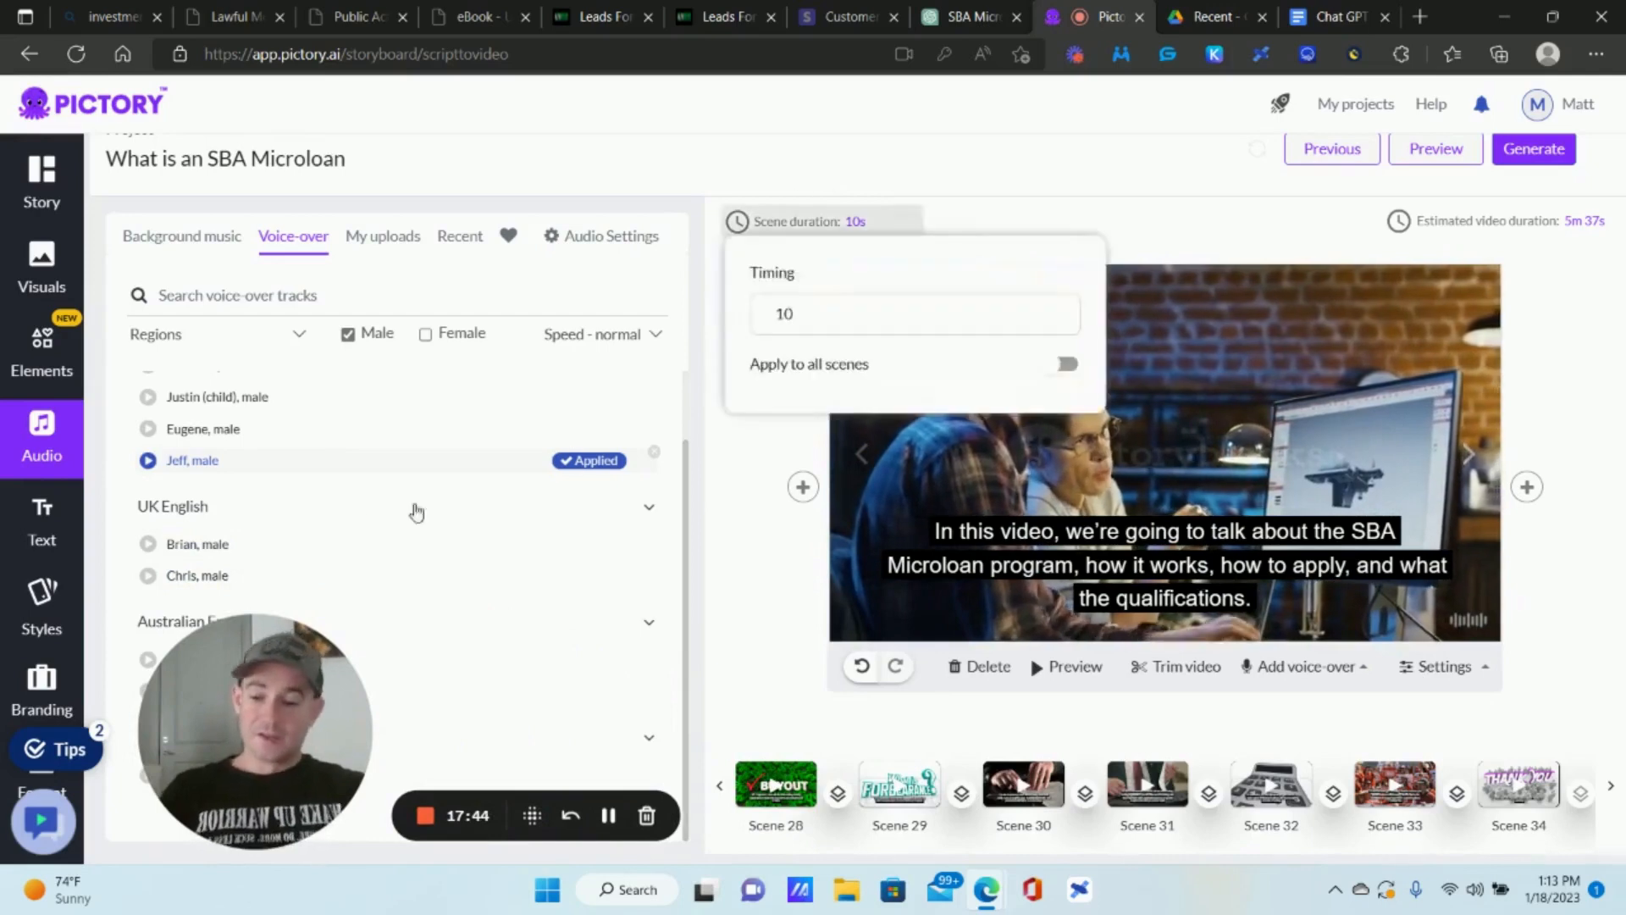
click(612, 239)
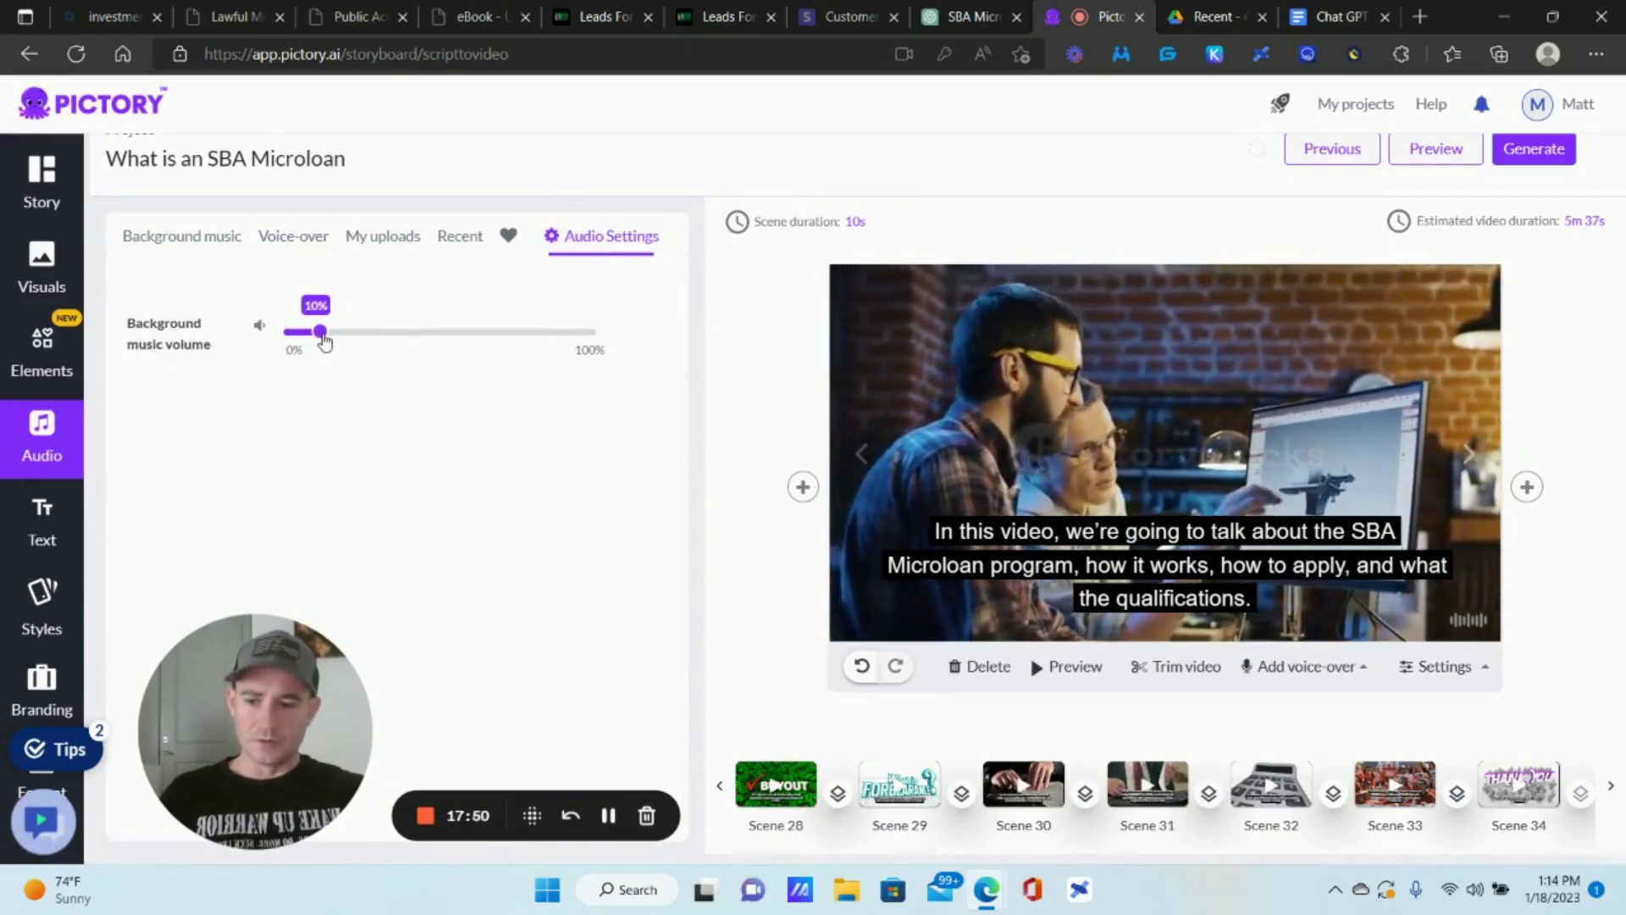
drag(328, 341, 352, 338)
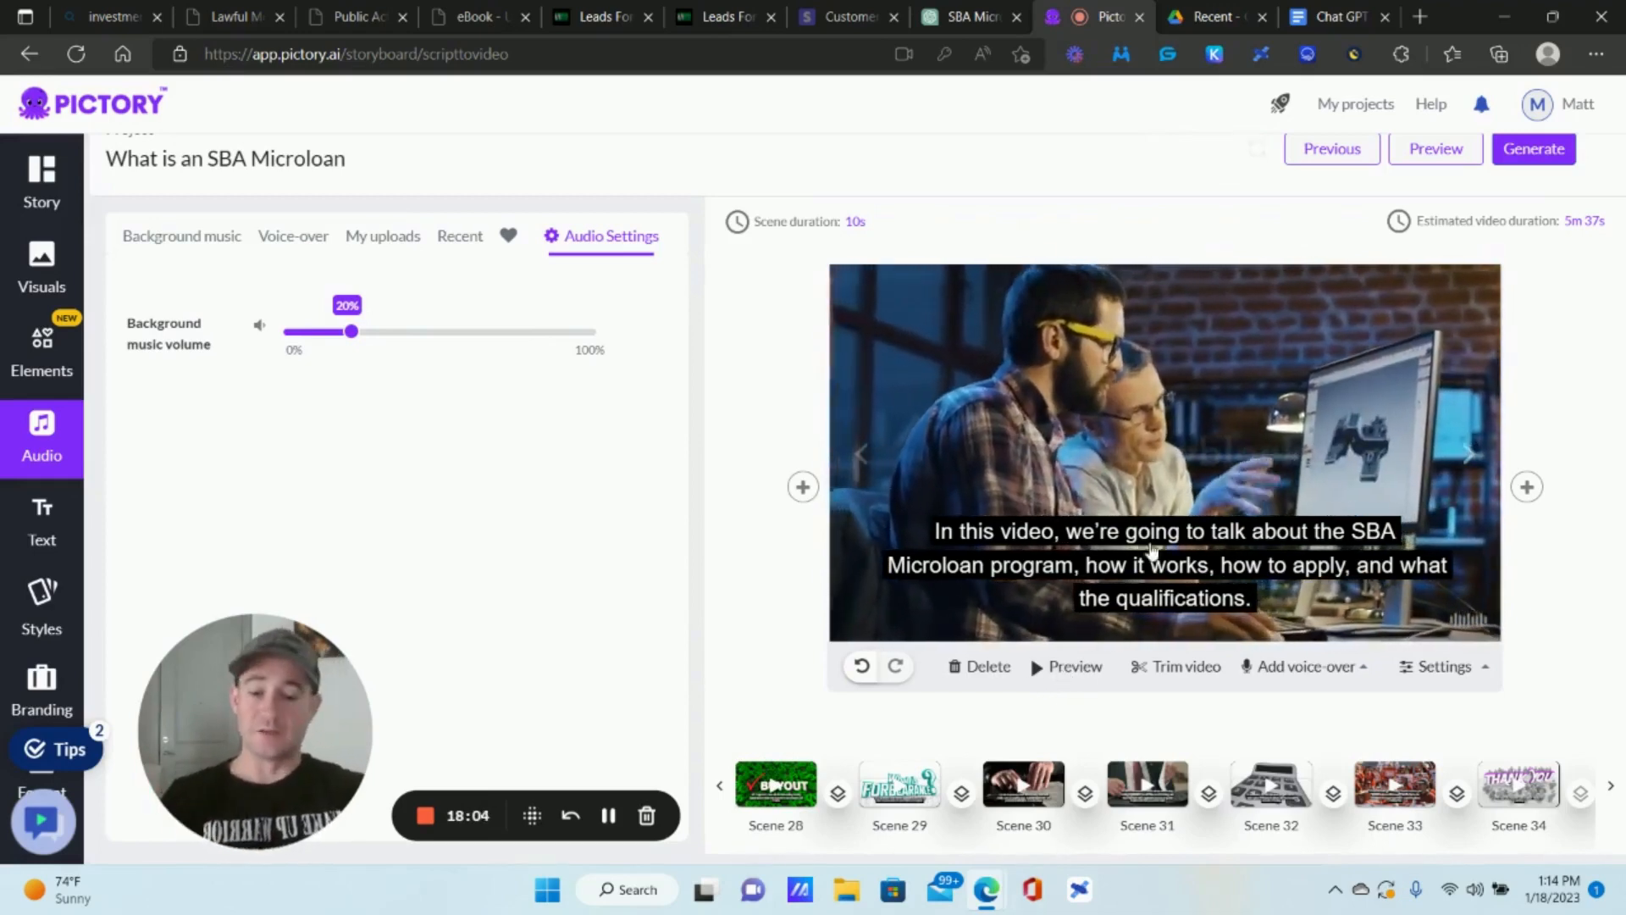
click(1071, 675)
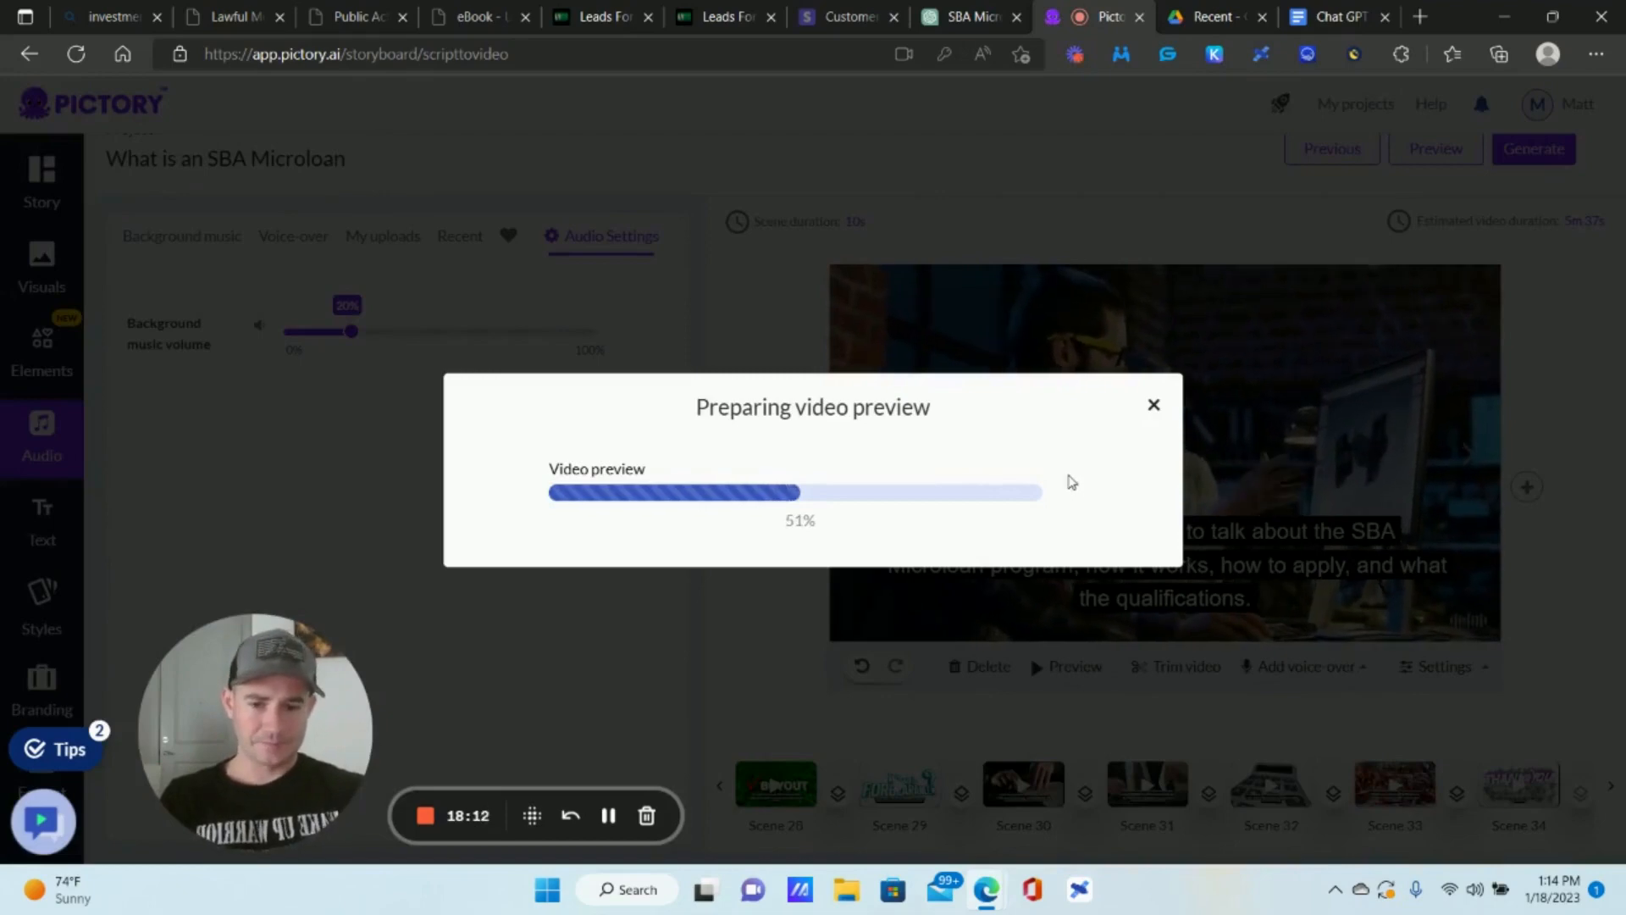
click(607, 818)
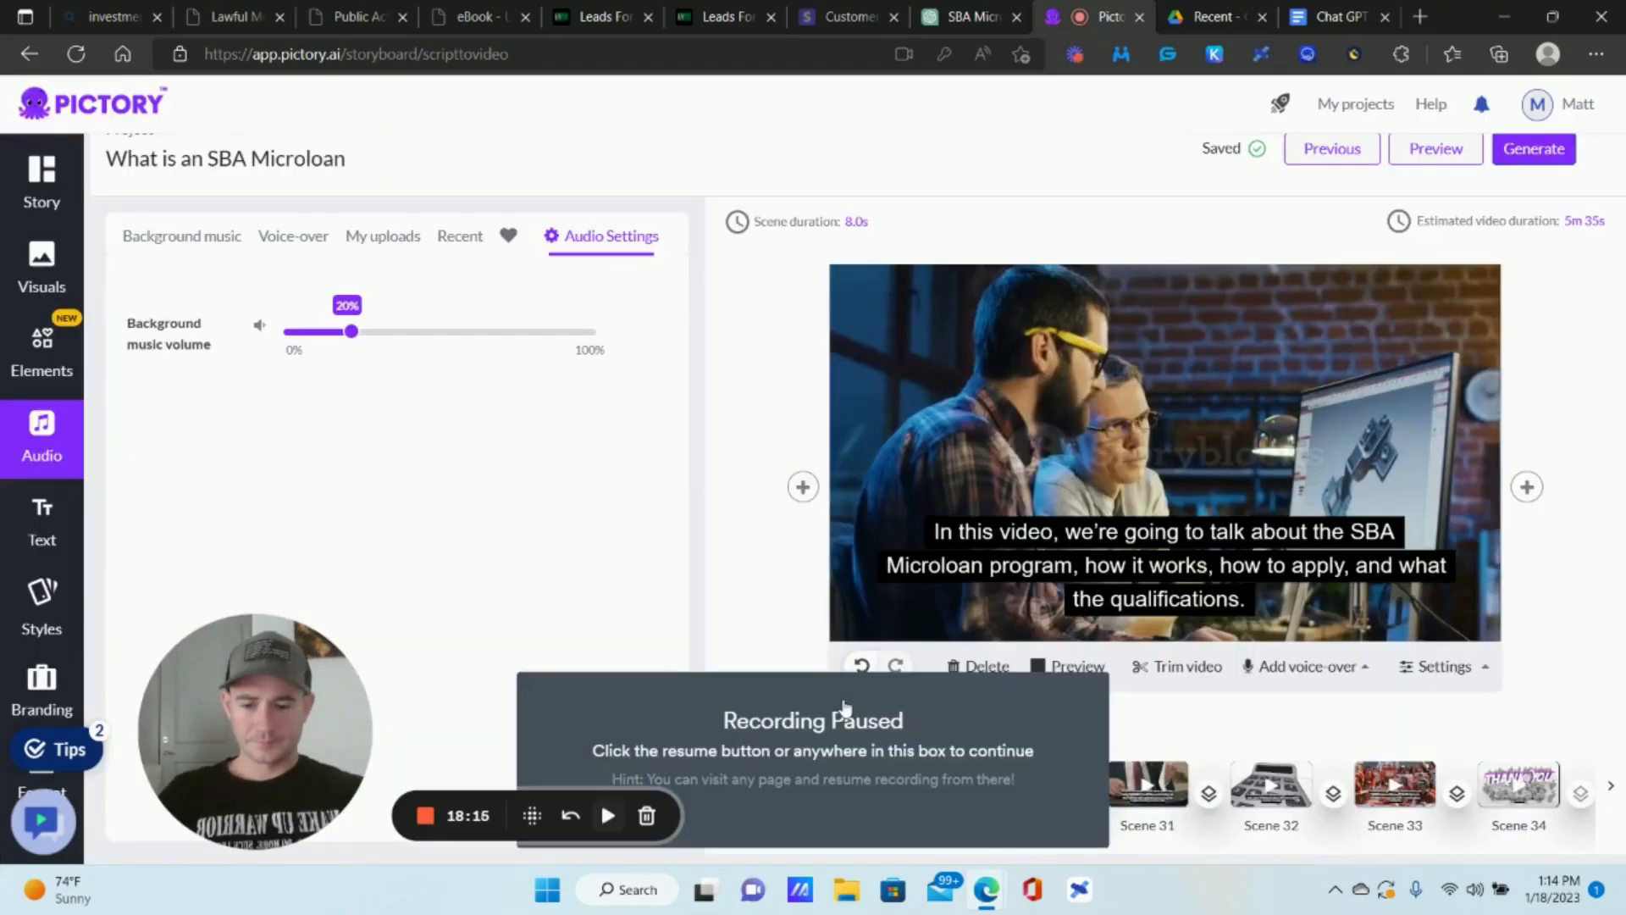
click(843, 712)
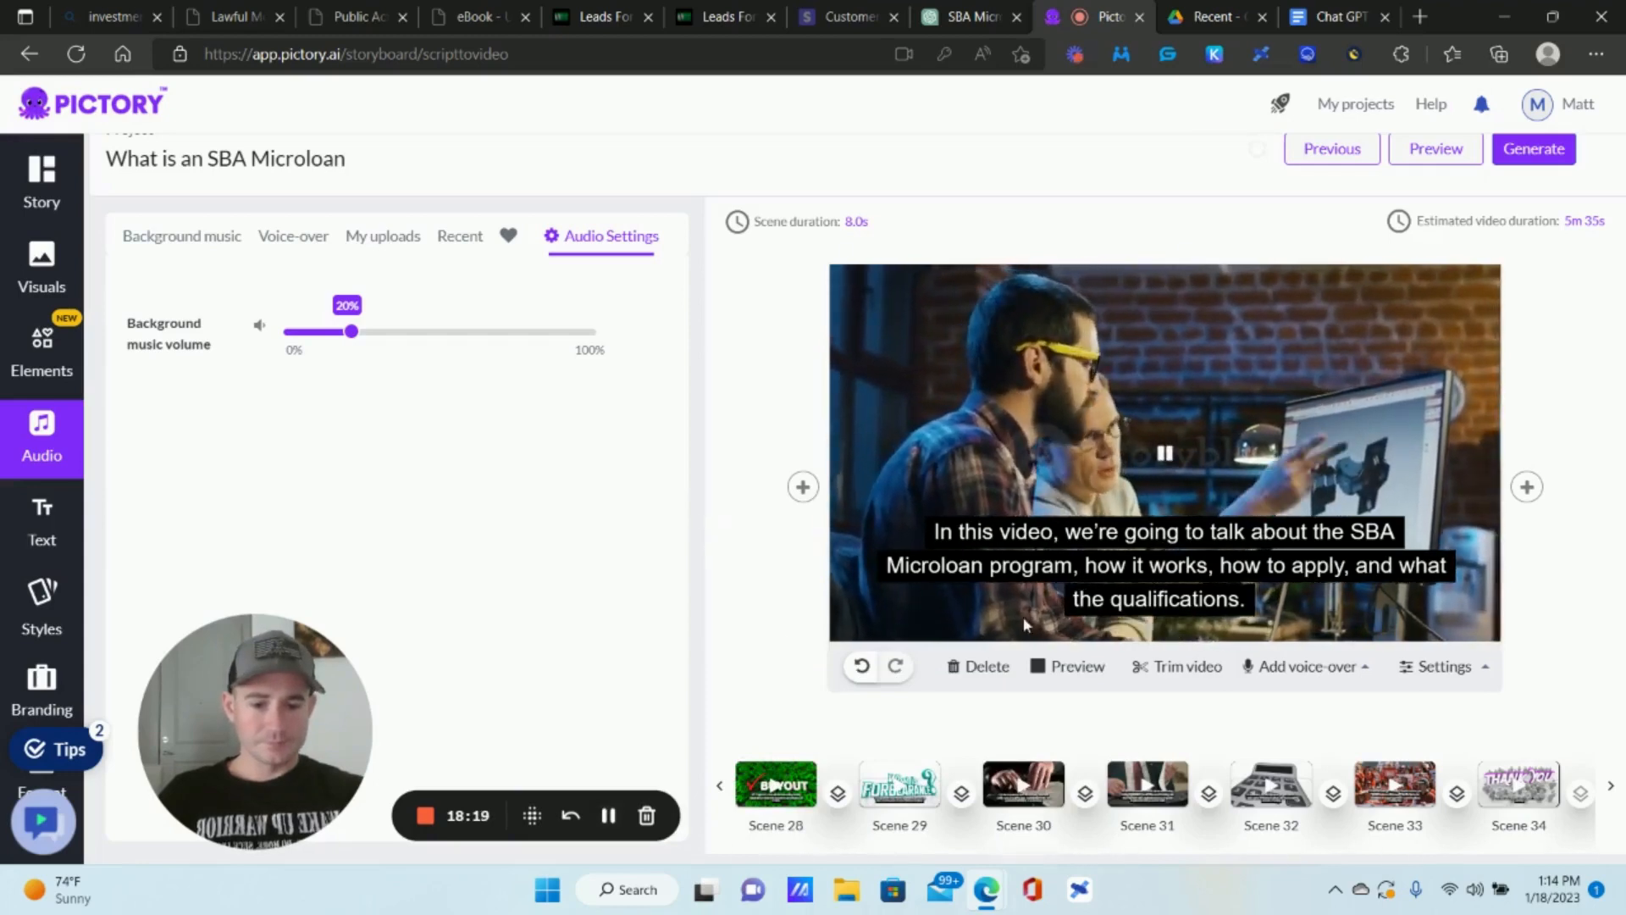
Add the word "are" to the end of Scene 1's caption so it closes with "what the qualifications are.".
click(1239, 600)
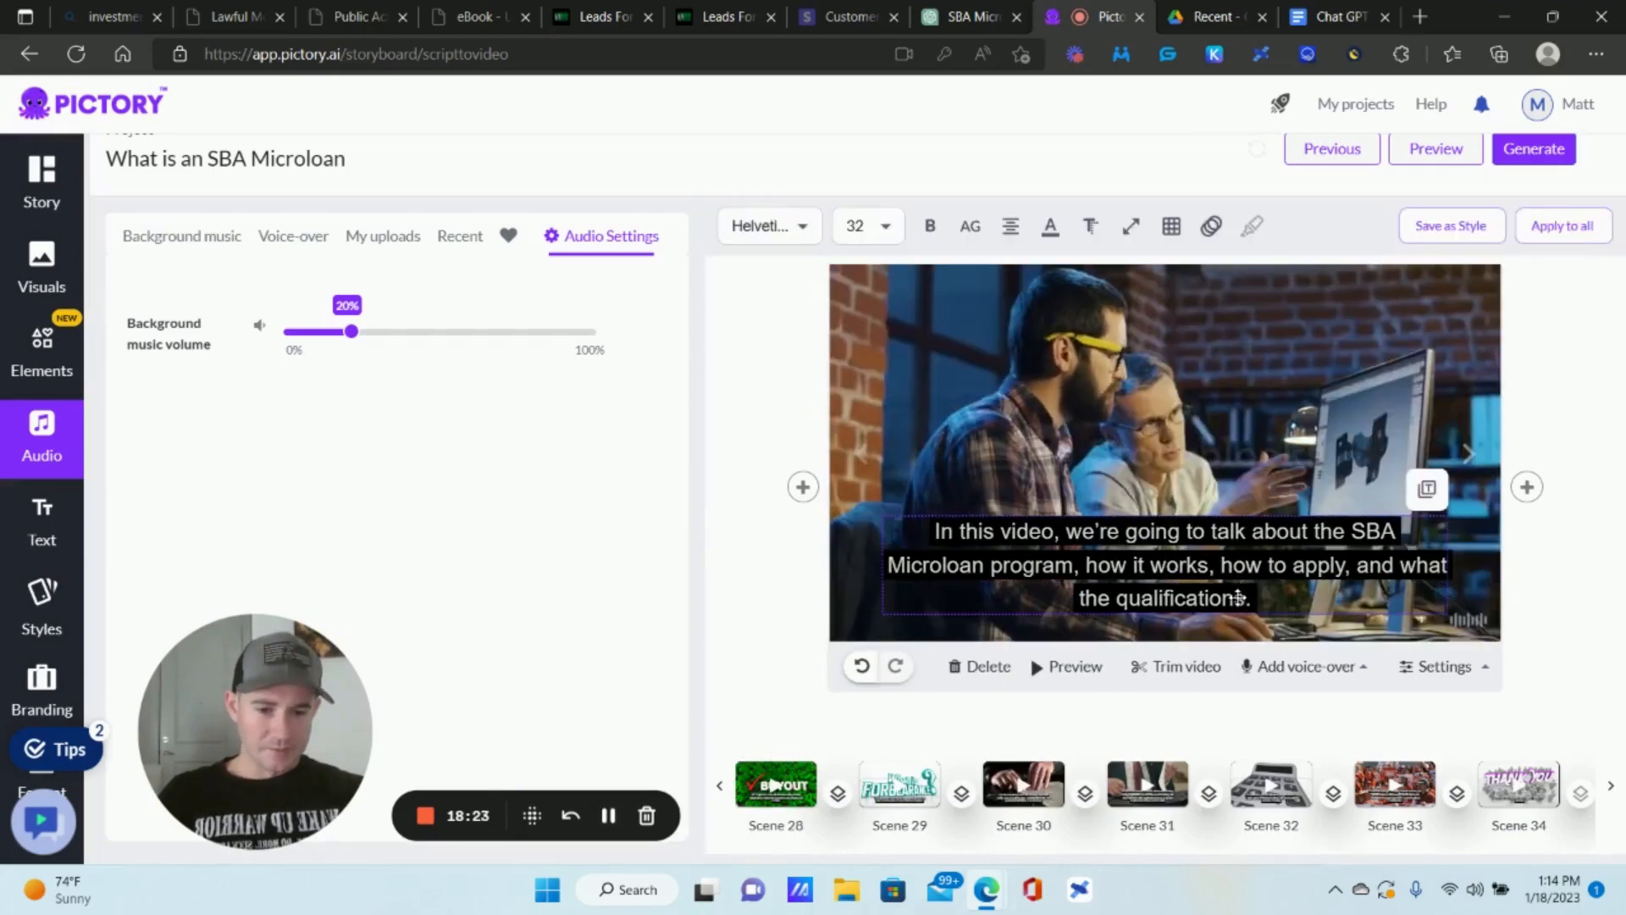
click(1238, 598)
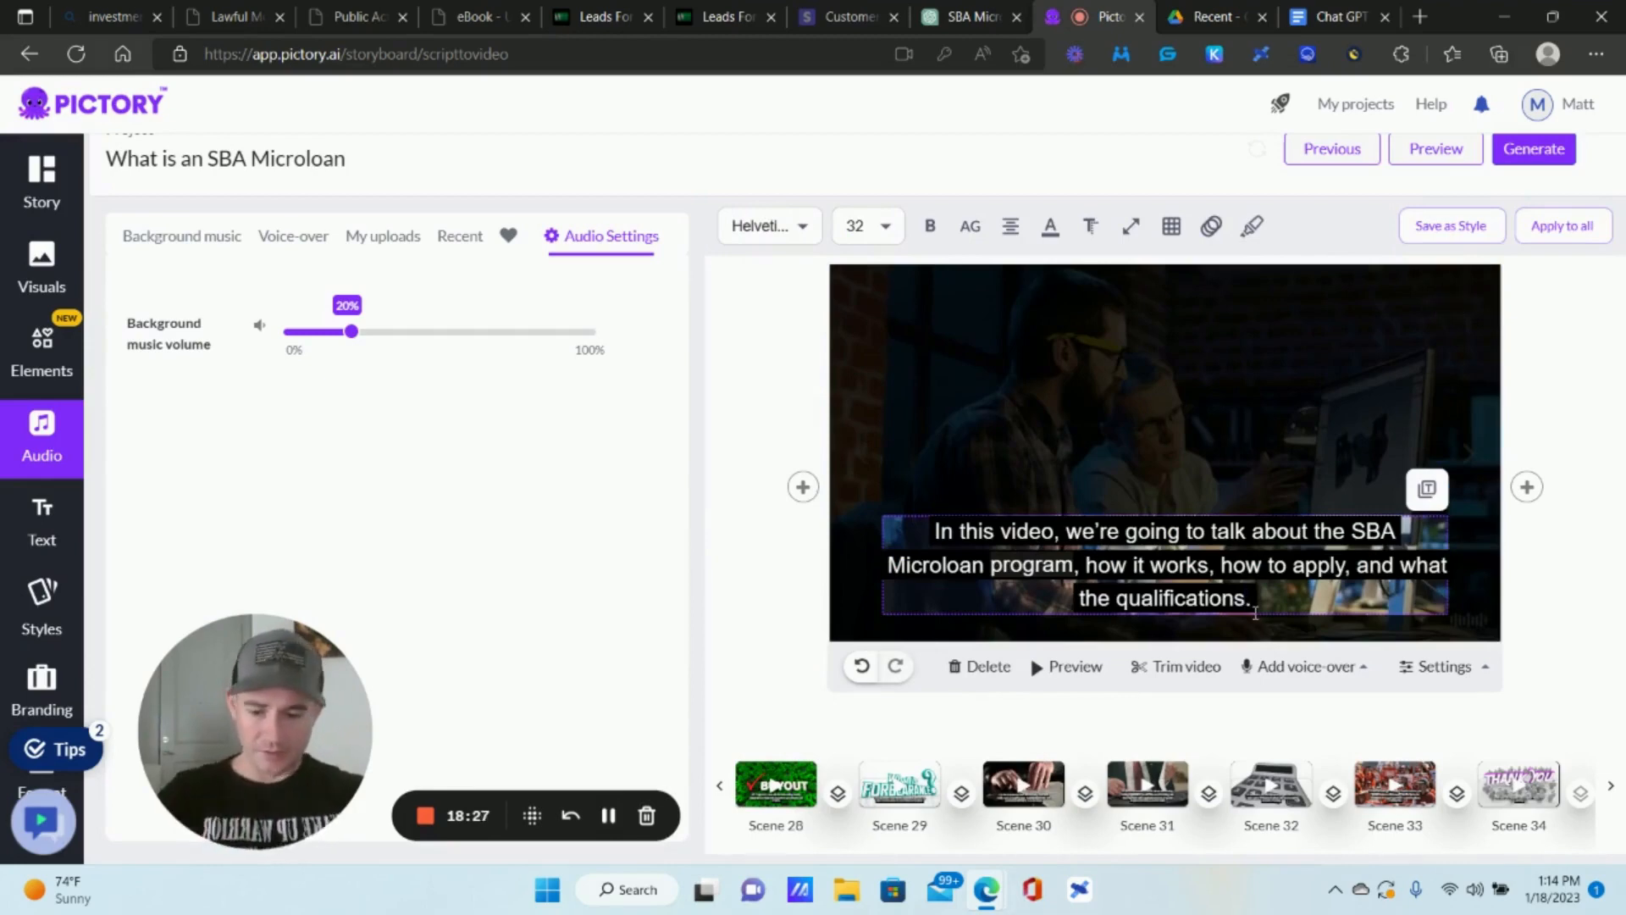
text(are)
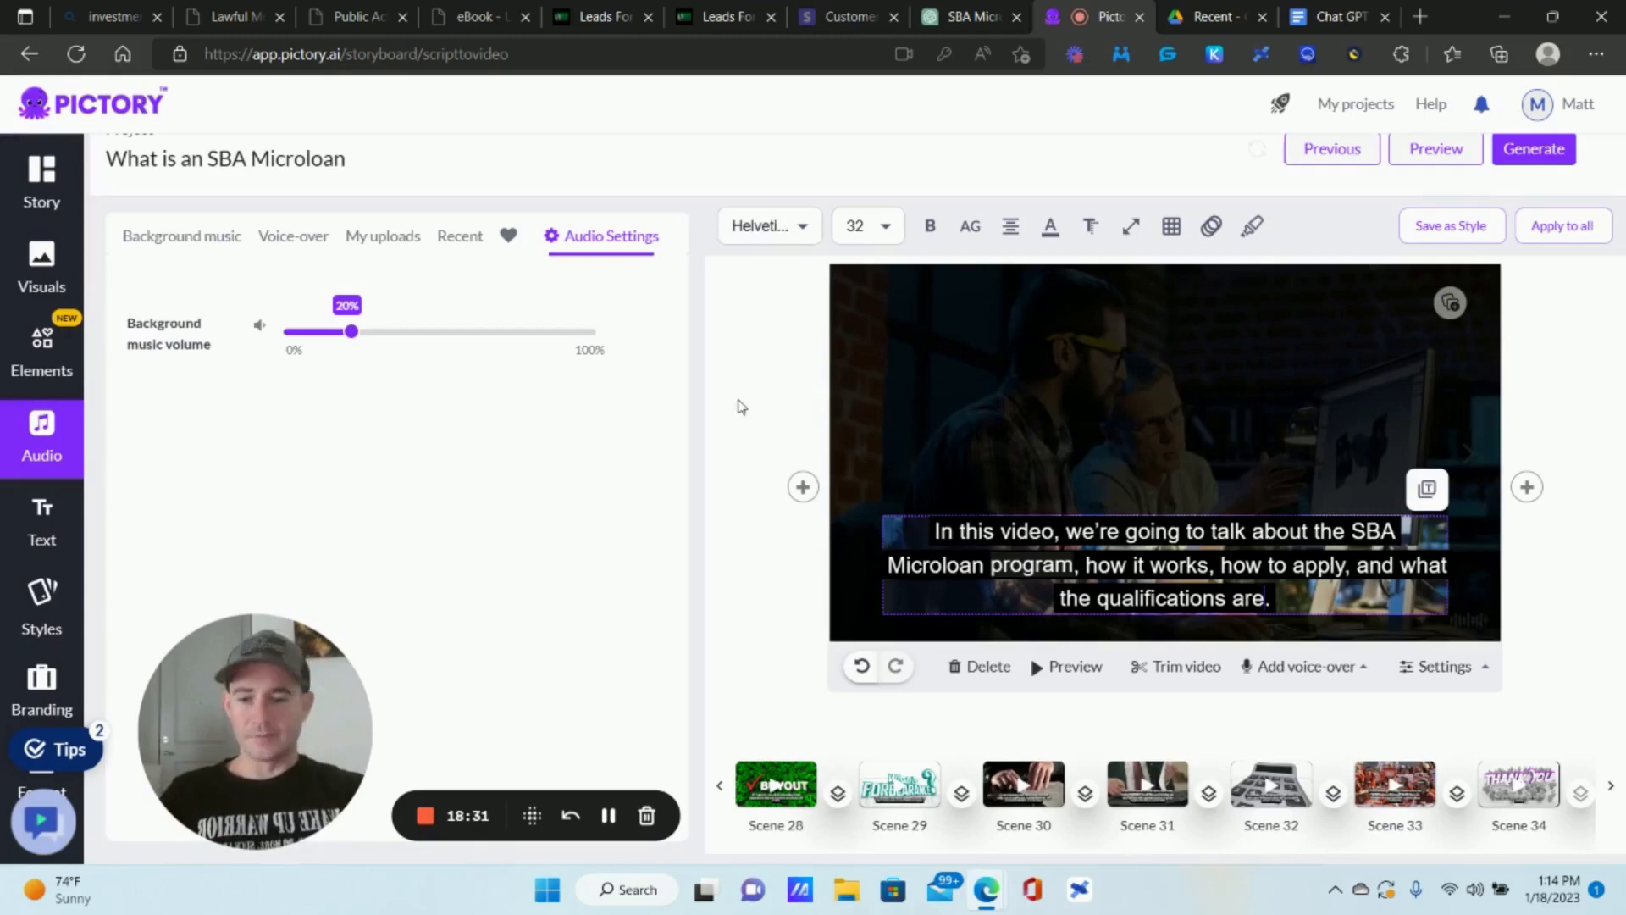
click(756, 380)
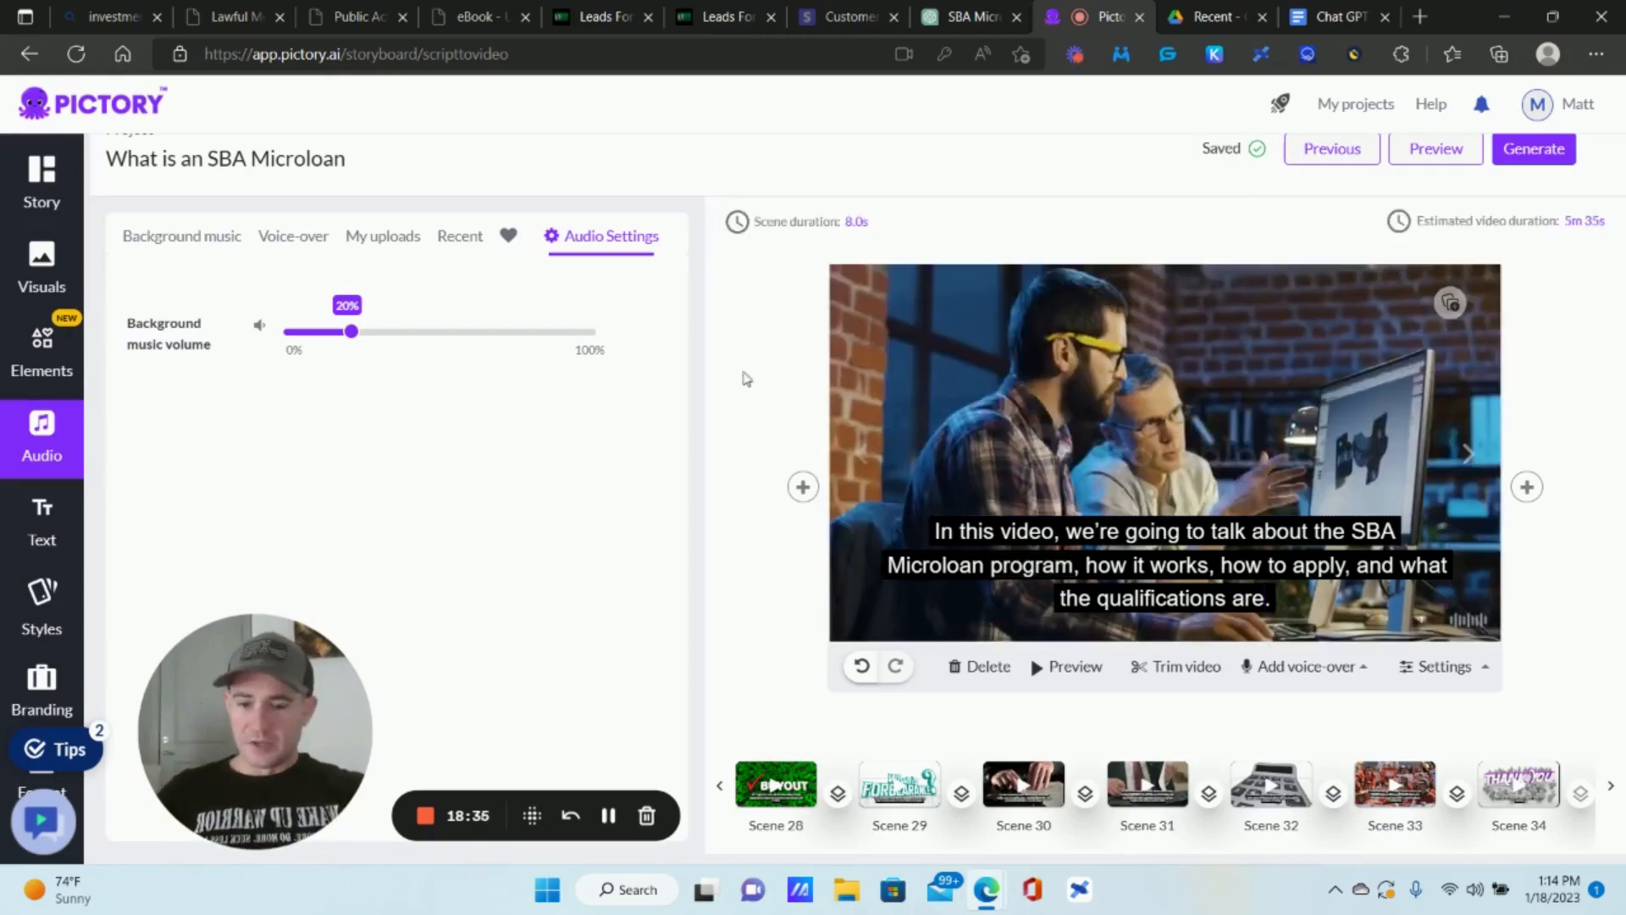
Compare the captions of Scenes 1 and 2, and apply Scene 1's caption style to all scenes.
click(719, 785)
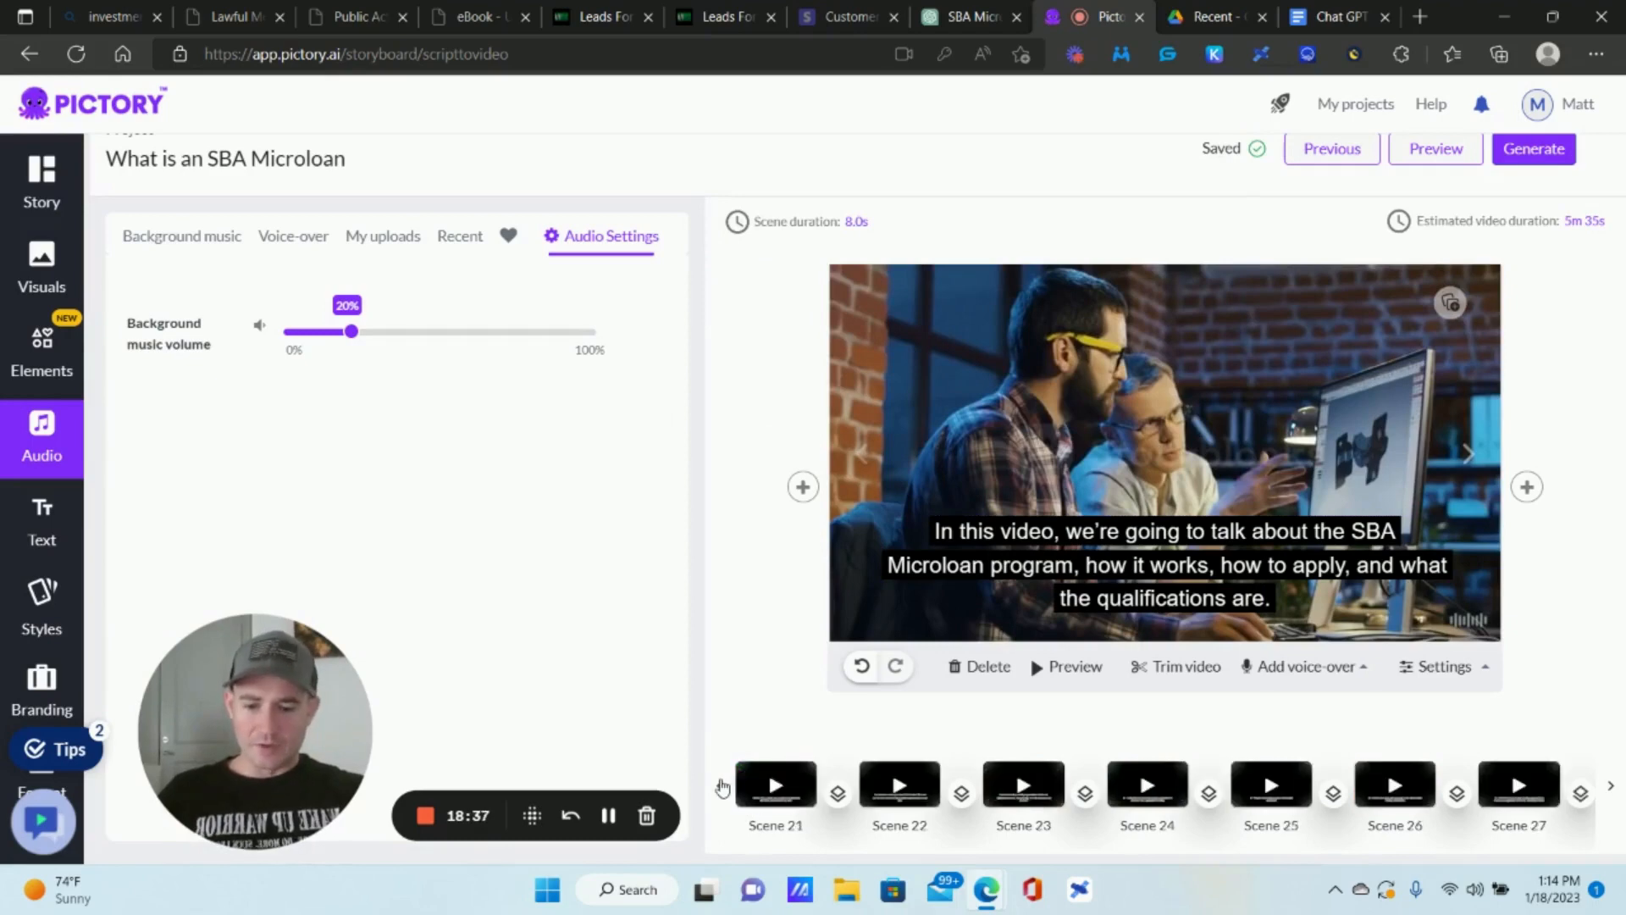
click(722, 788)
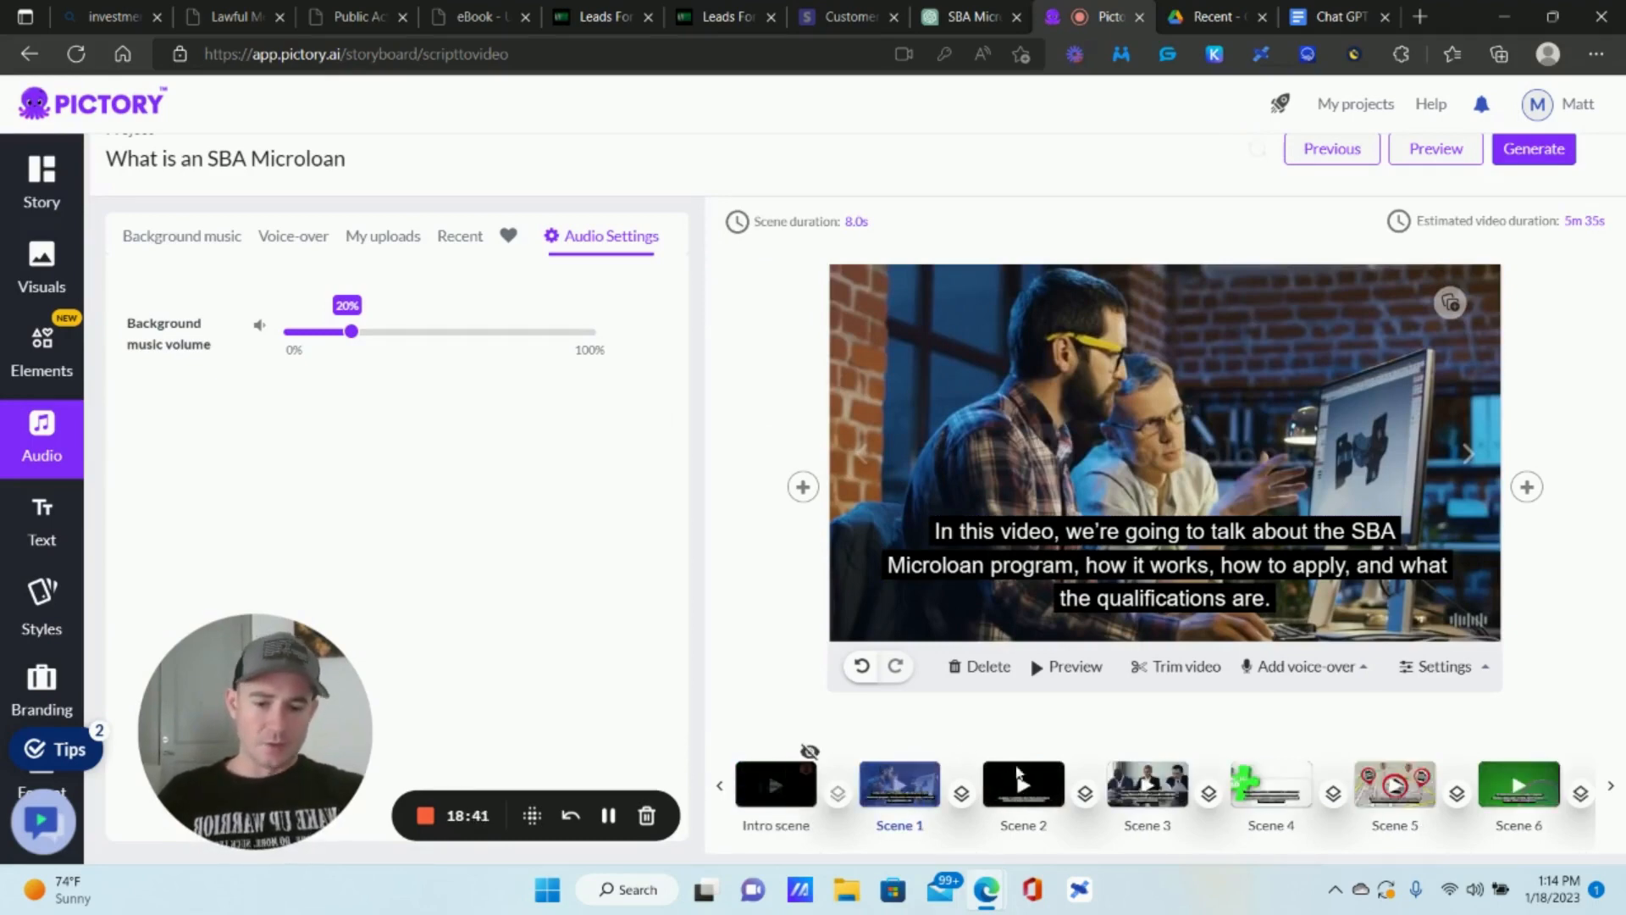
scroll(922, 792, up, 1)
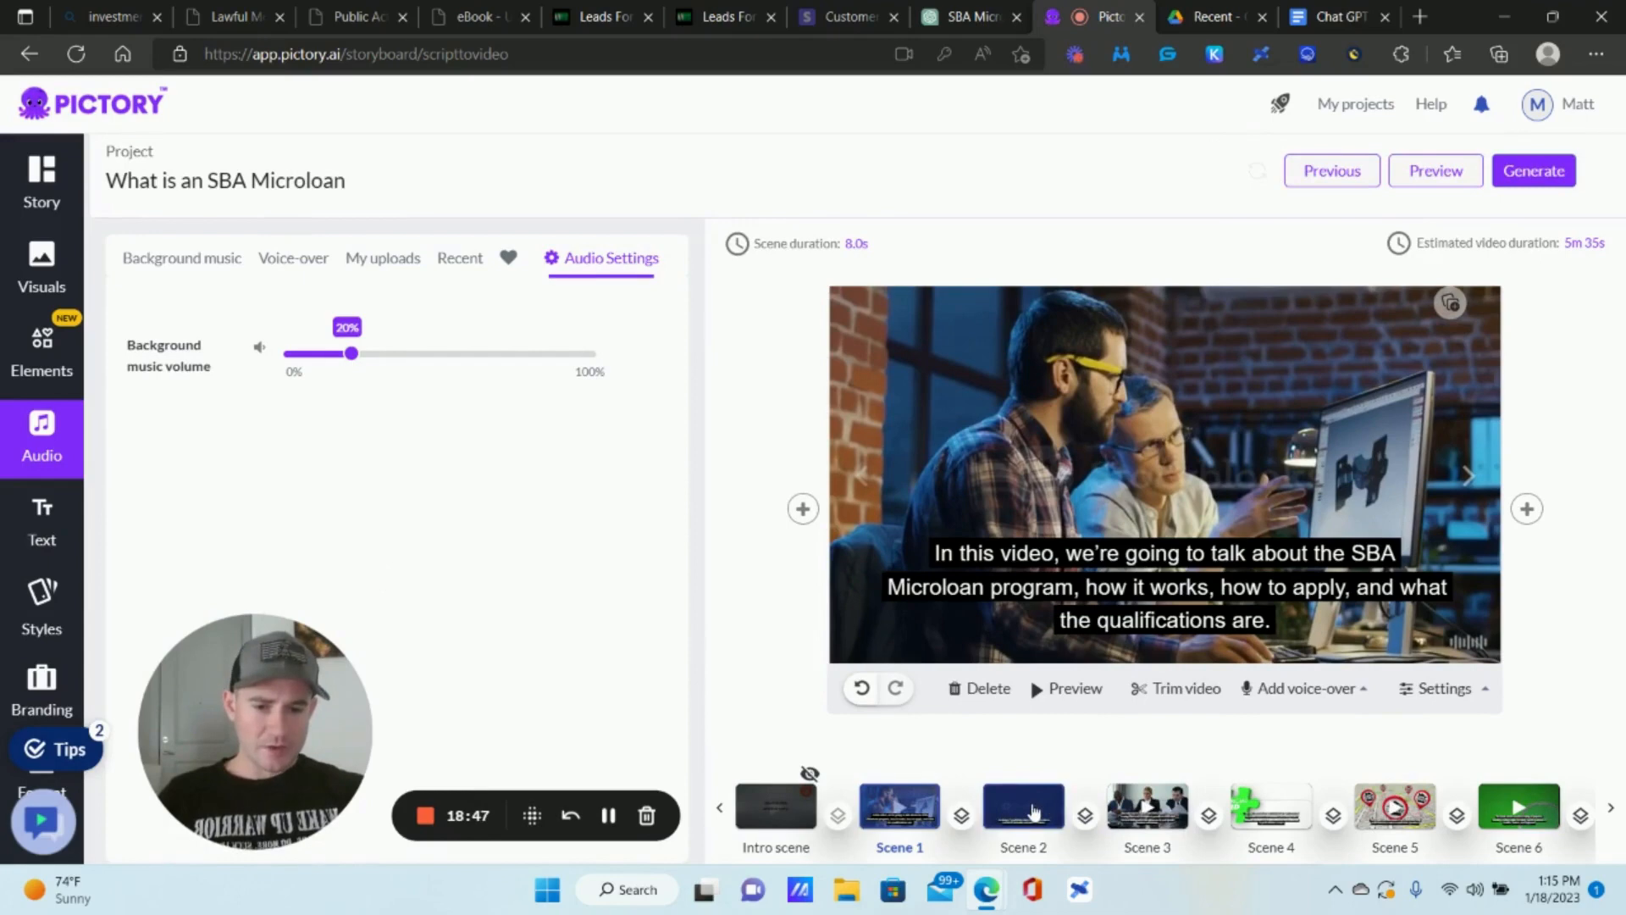
click(1034, 814)
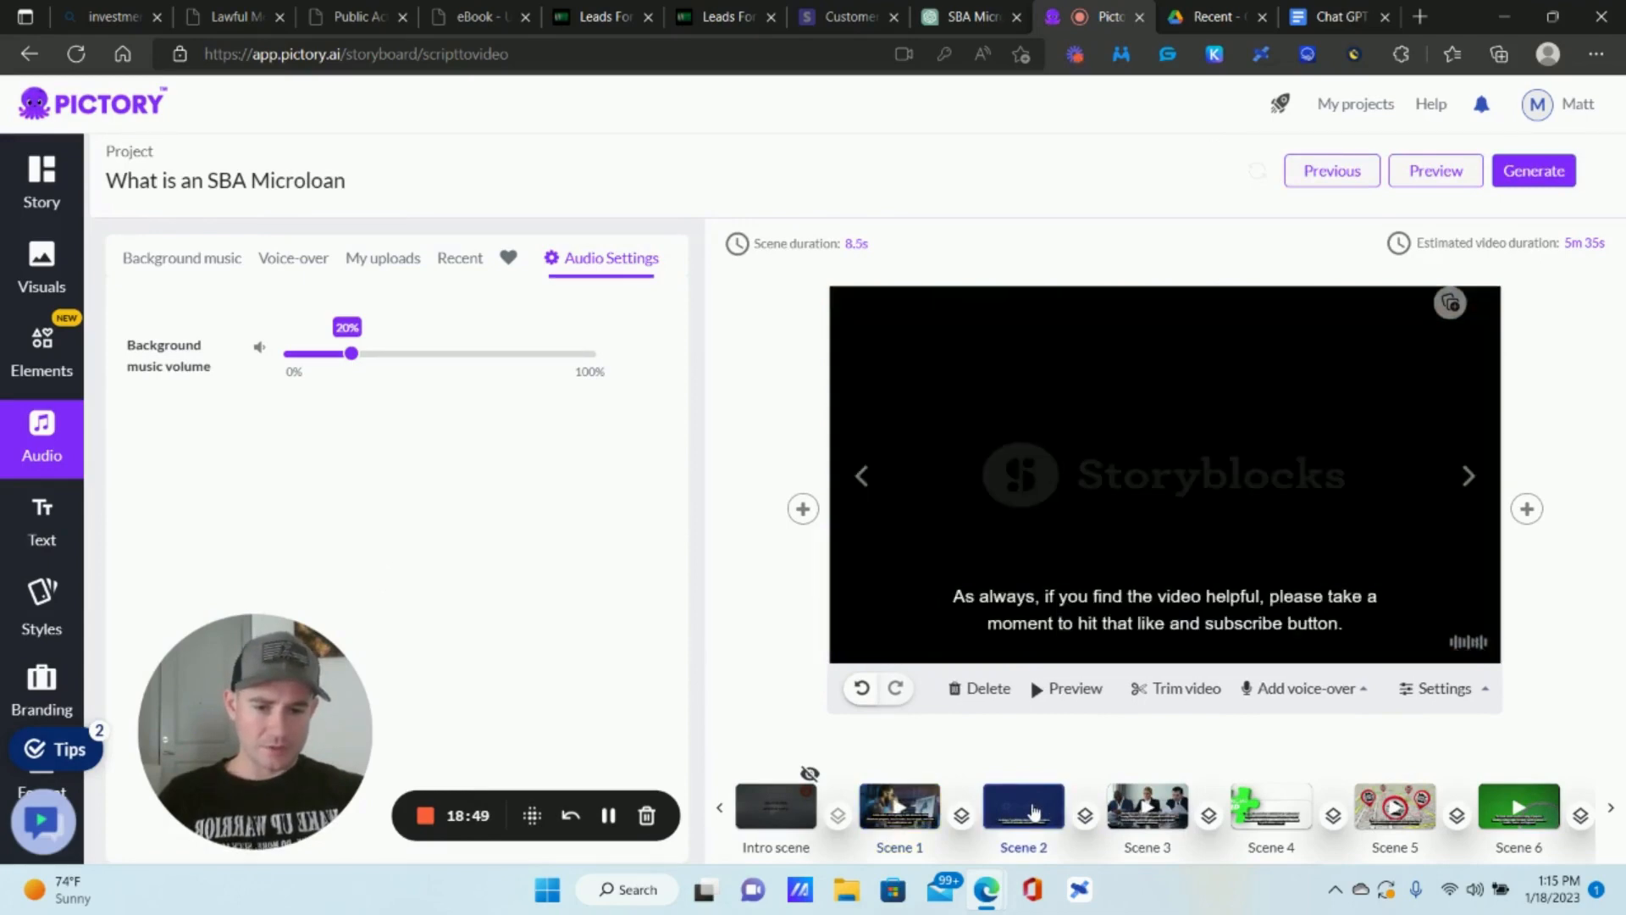
click(912, 820)
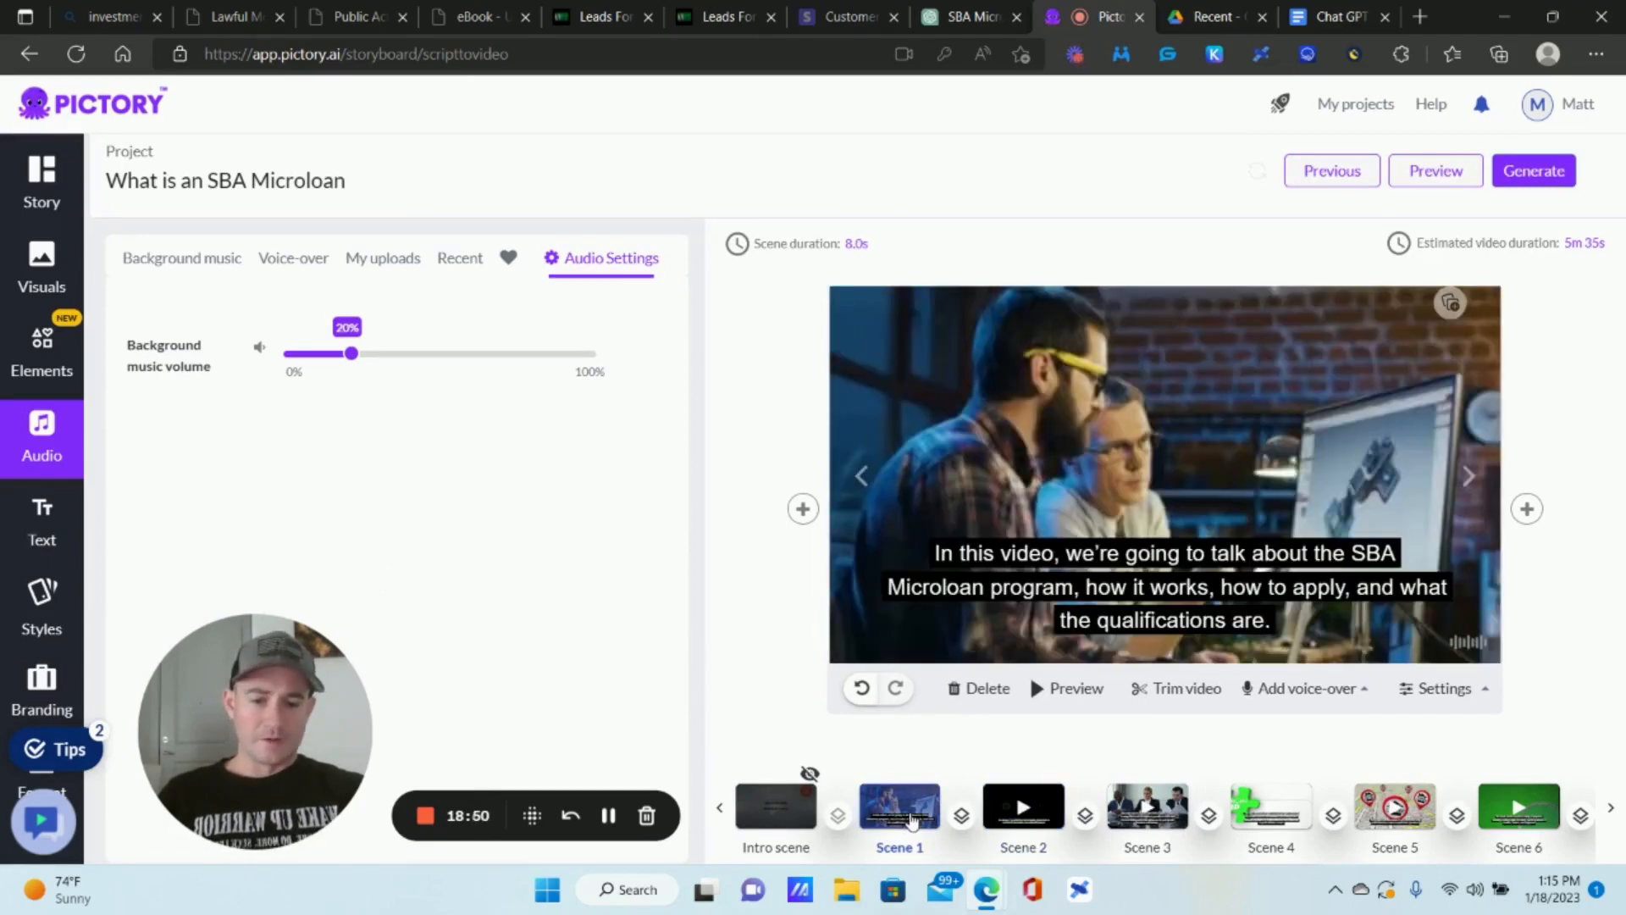
click(1187, 567)
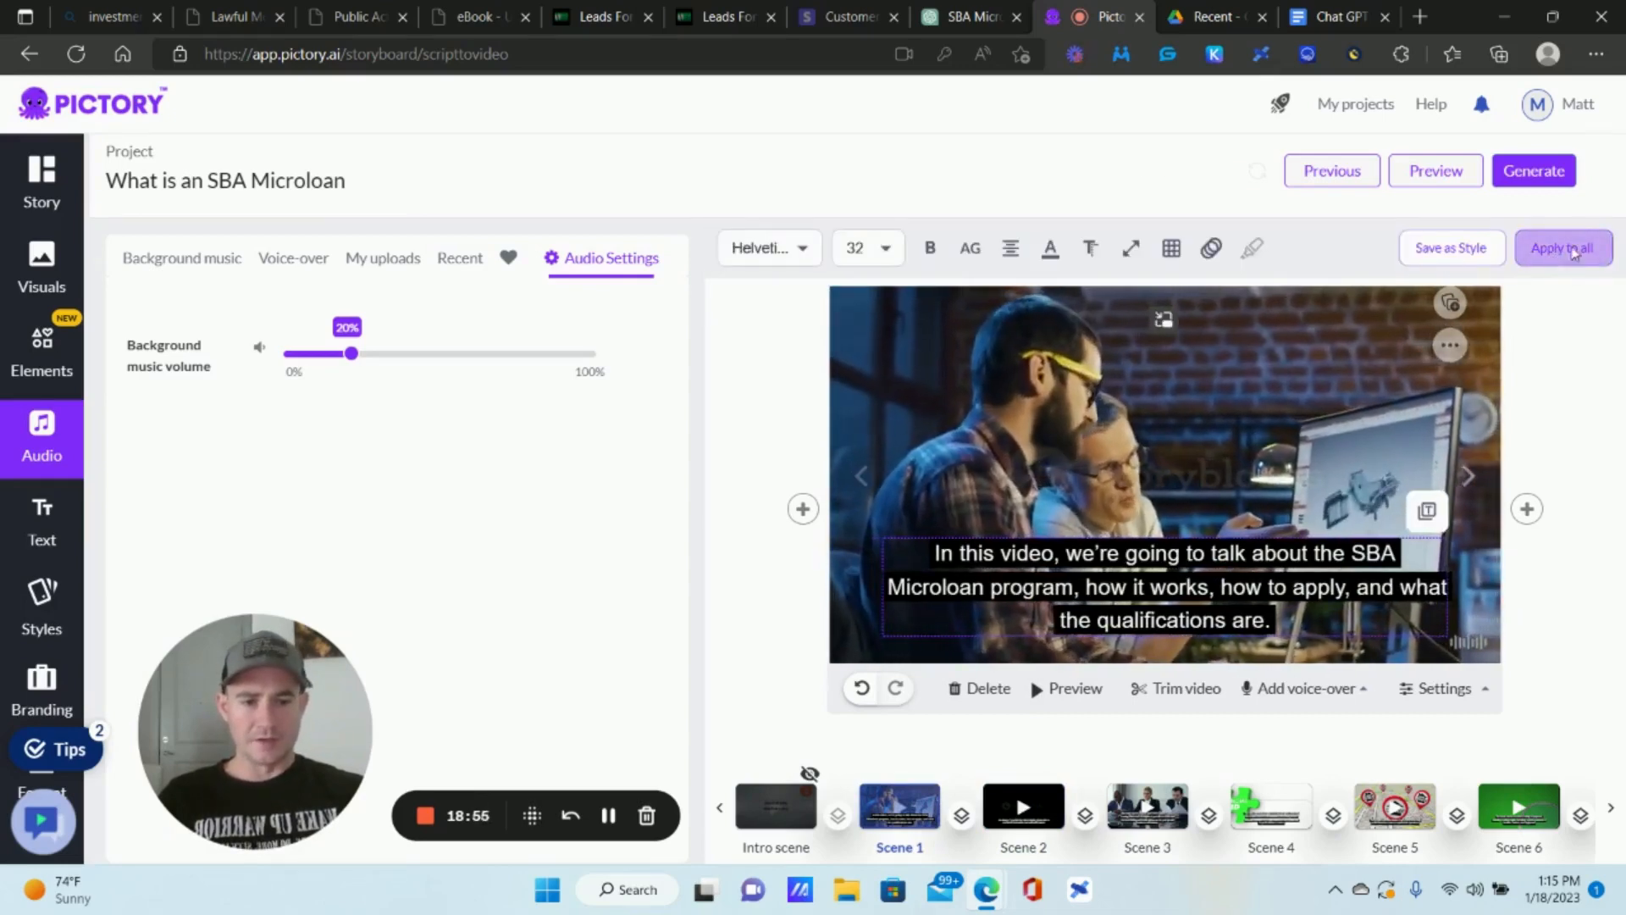
click(1540, 262)
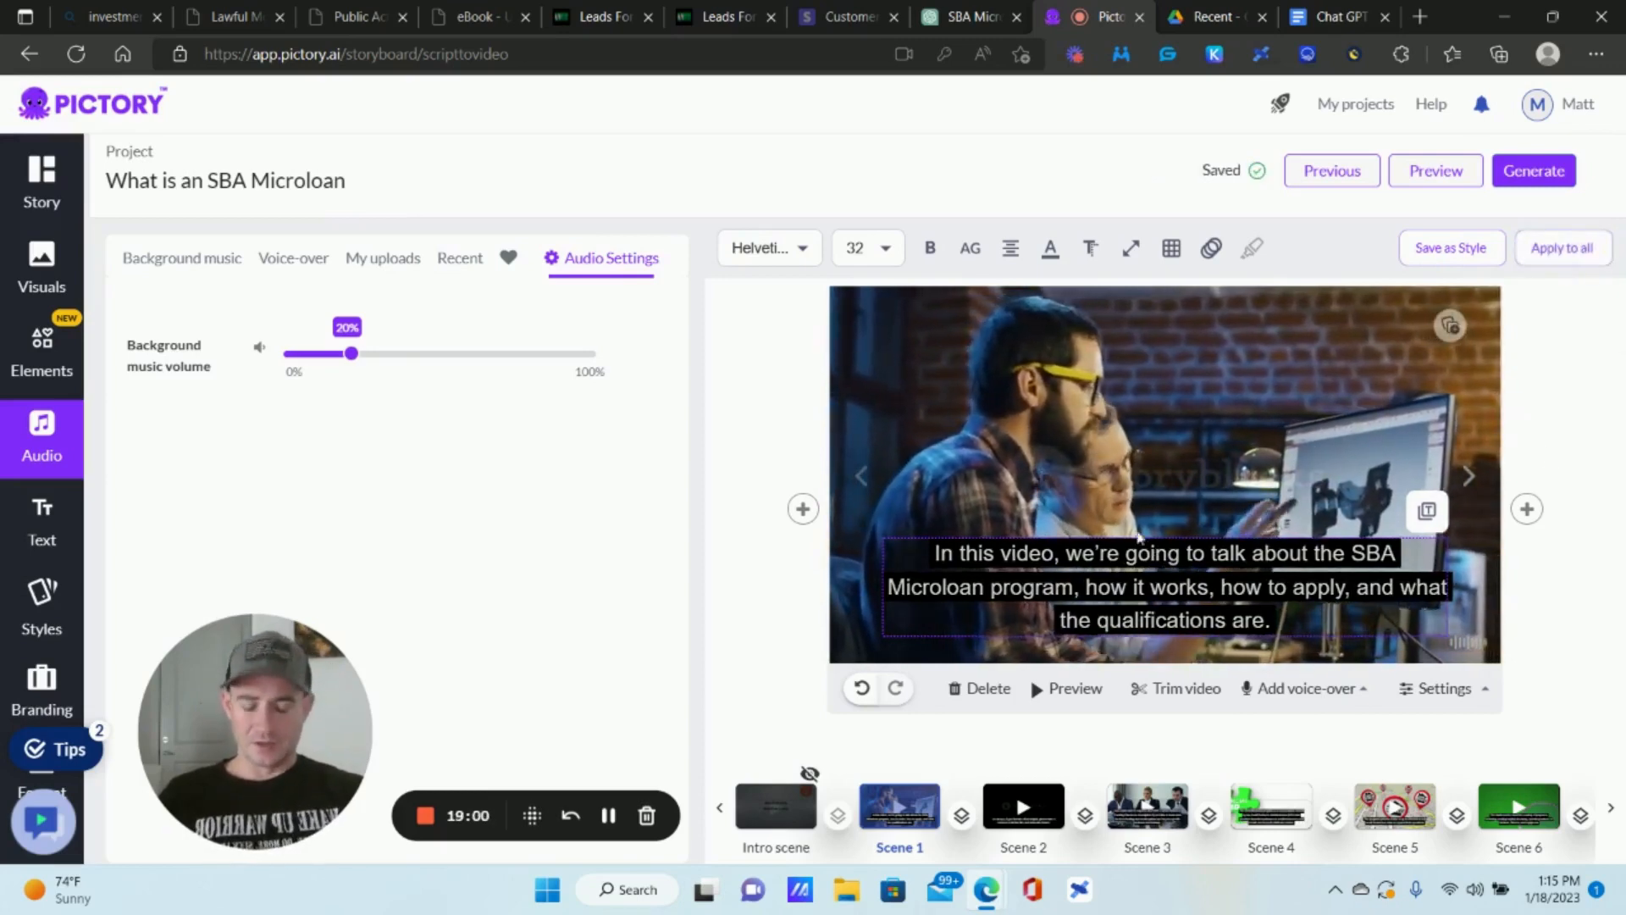
click(1559, 246)
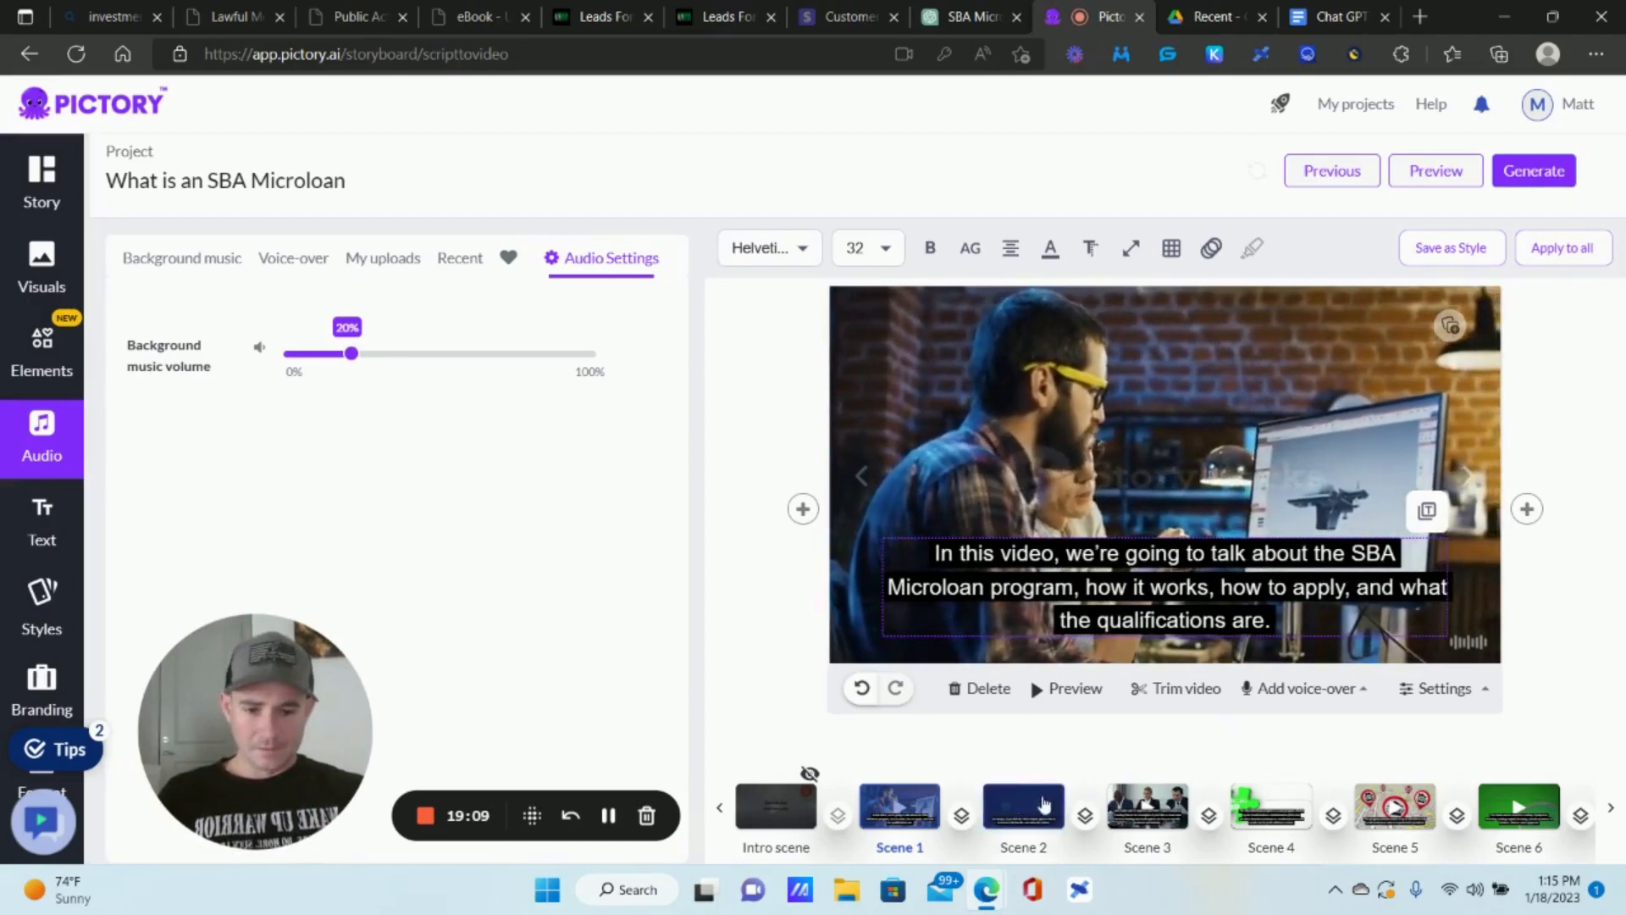
Replace Scene 2's background with the red "SUBSCRIBE" clip from the favorite visuals.
click(1047, 812)
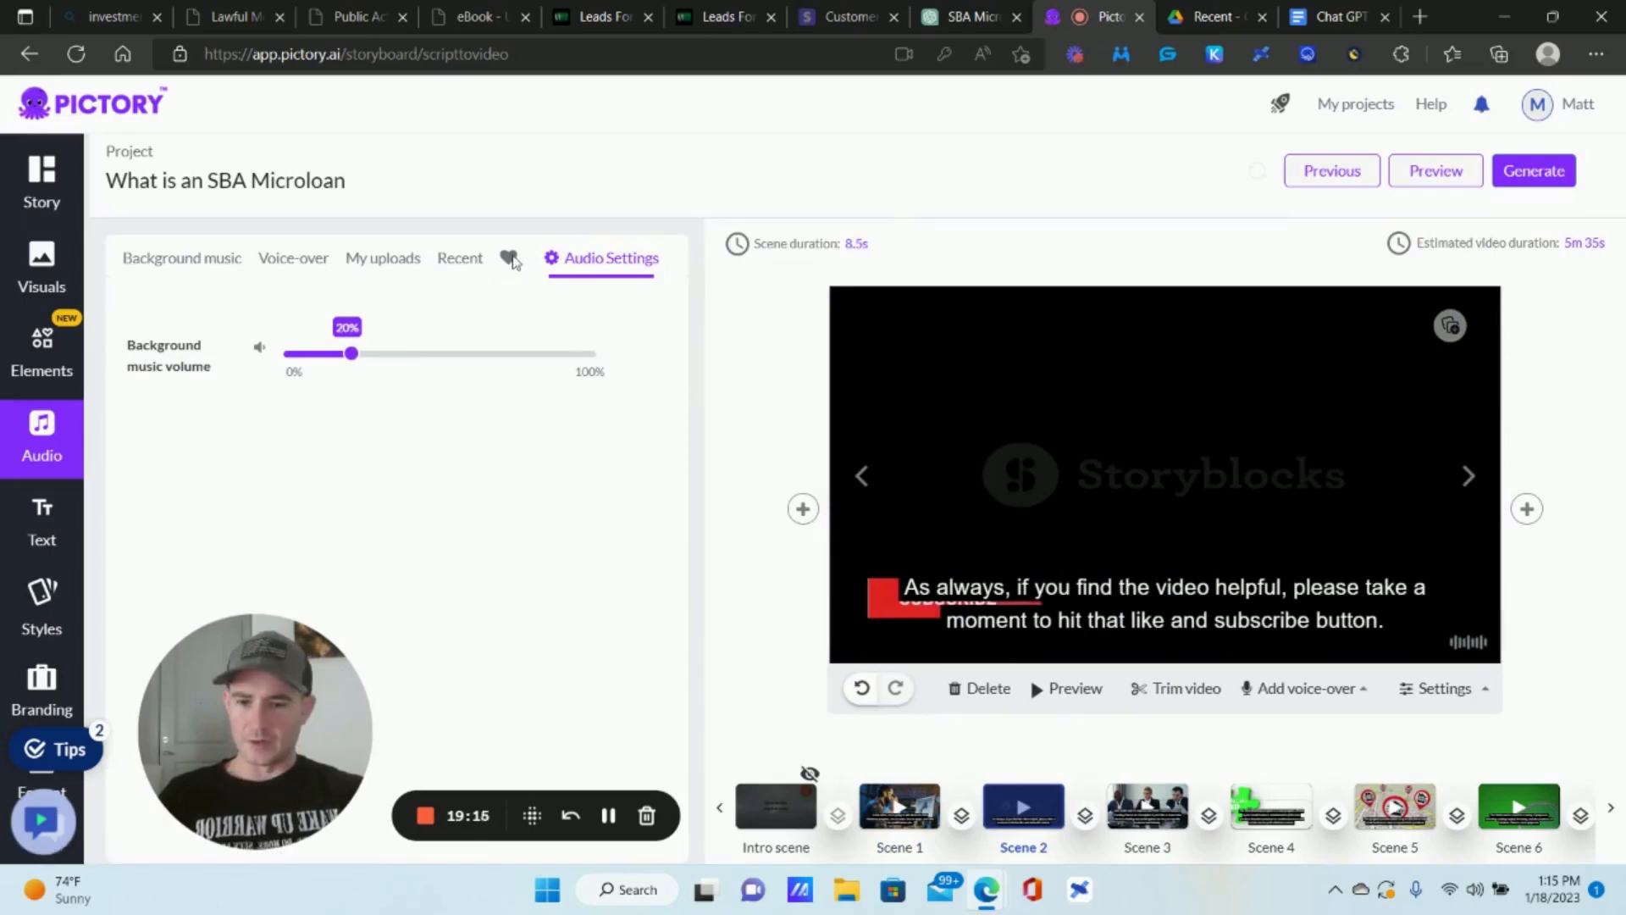
click(508, 260)
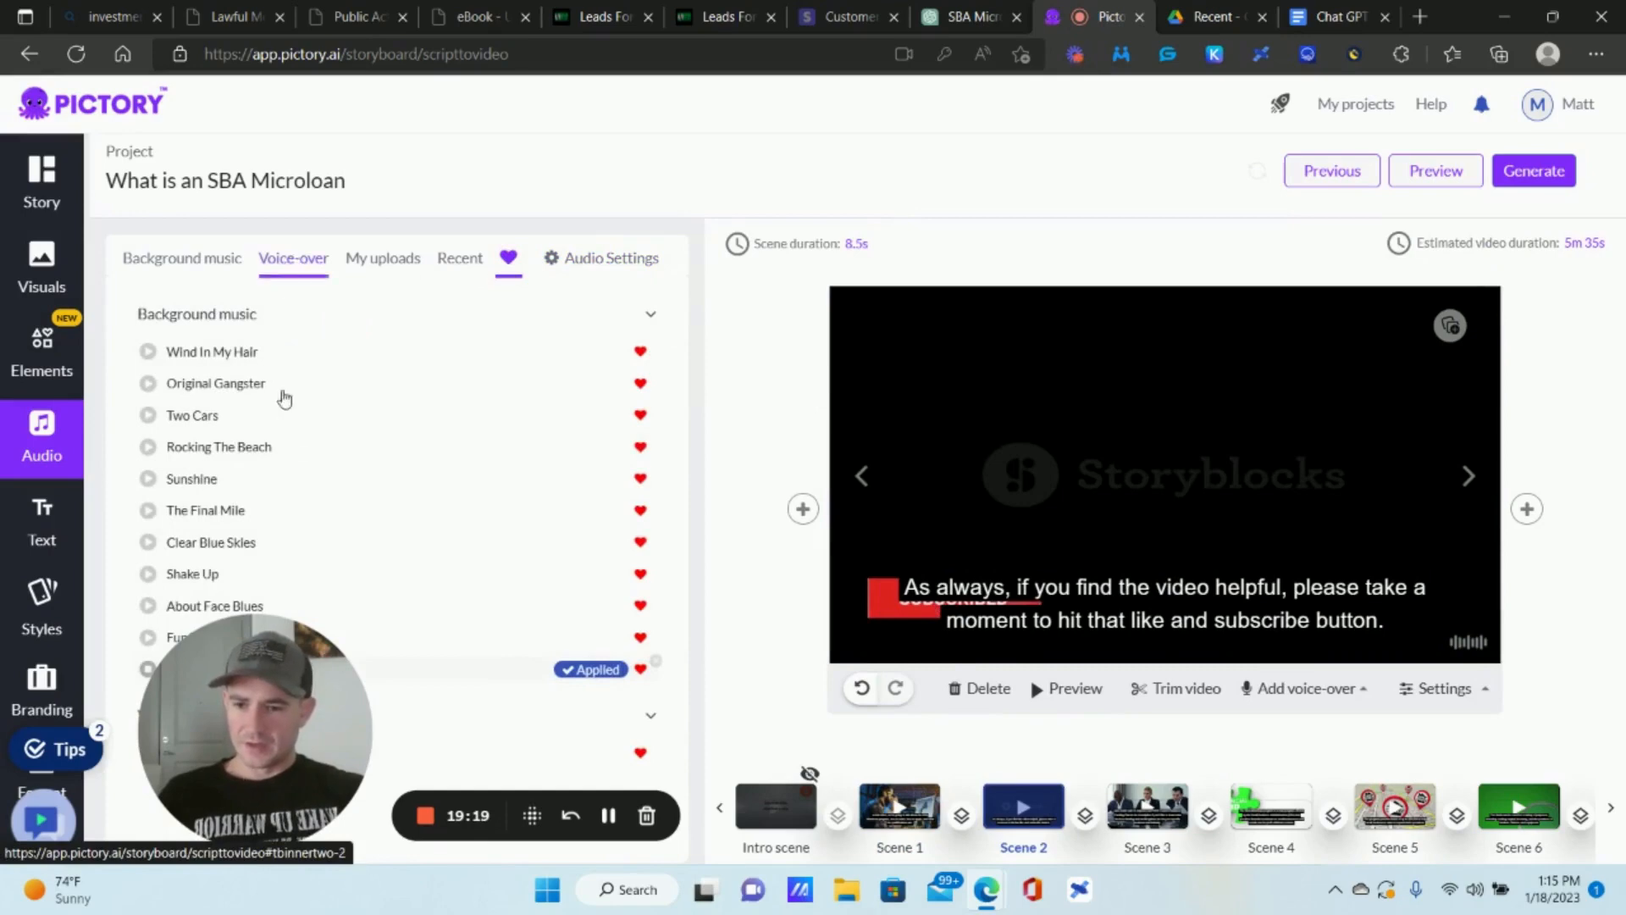
scroll(401, 474, down, 1)
drag(279, 737, 519, 729)
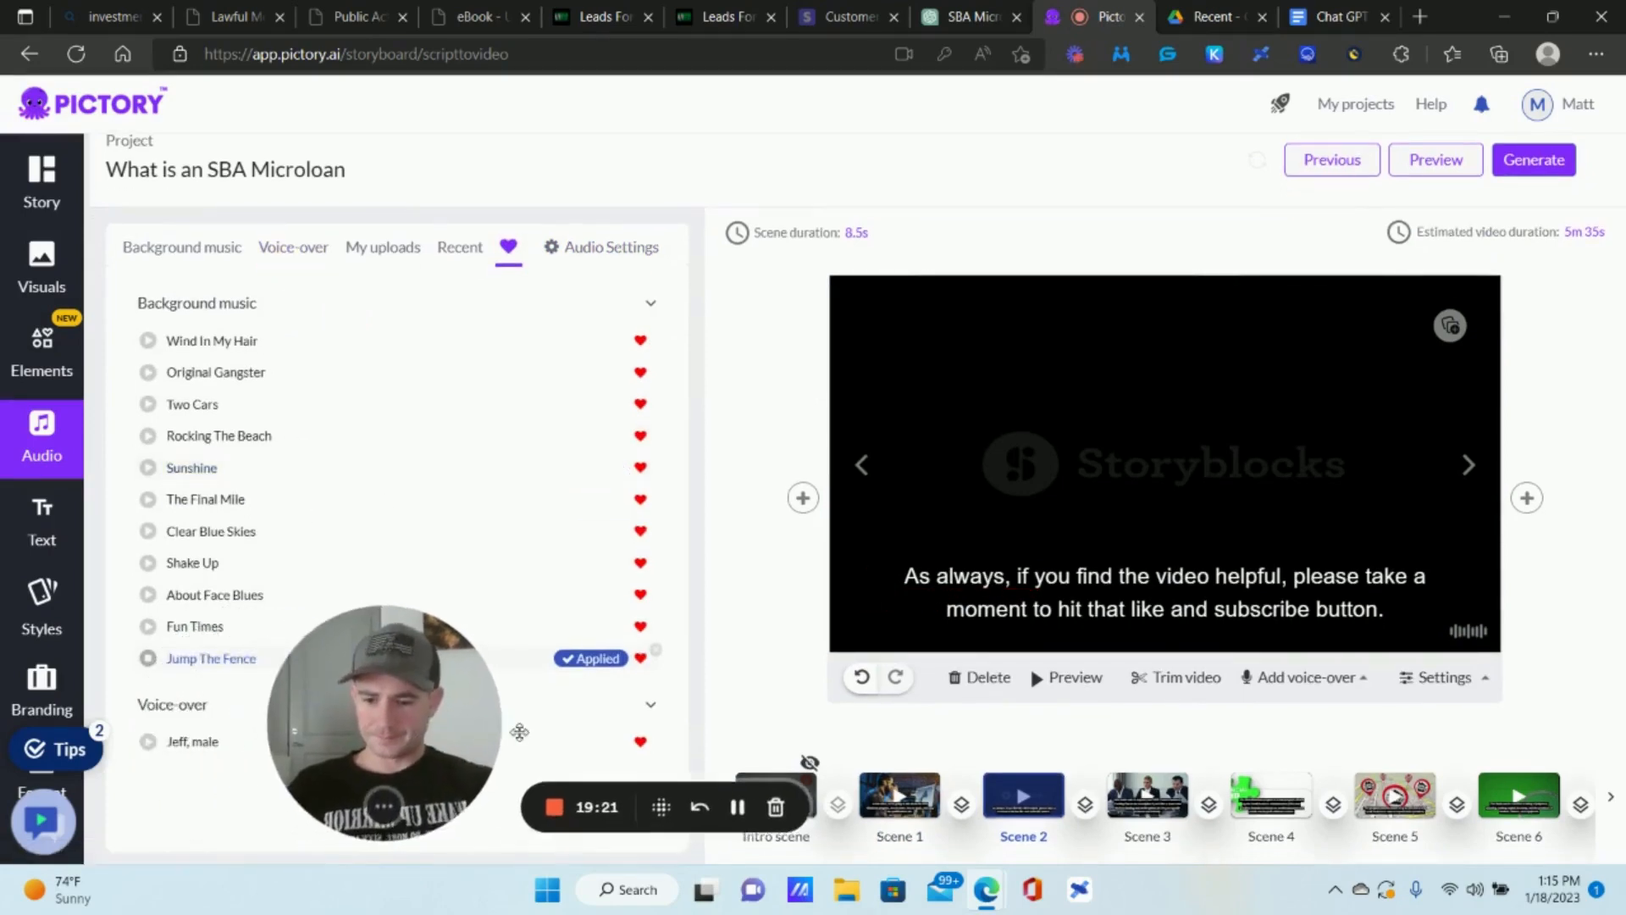
scroll(257, 471, down, 1)
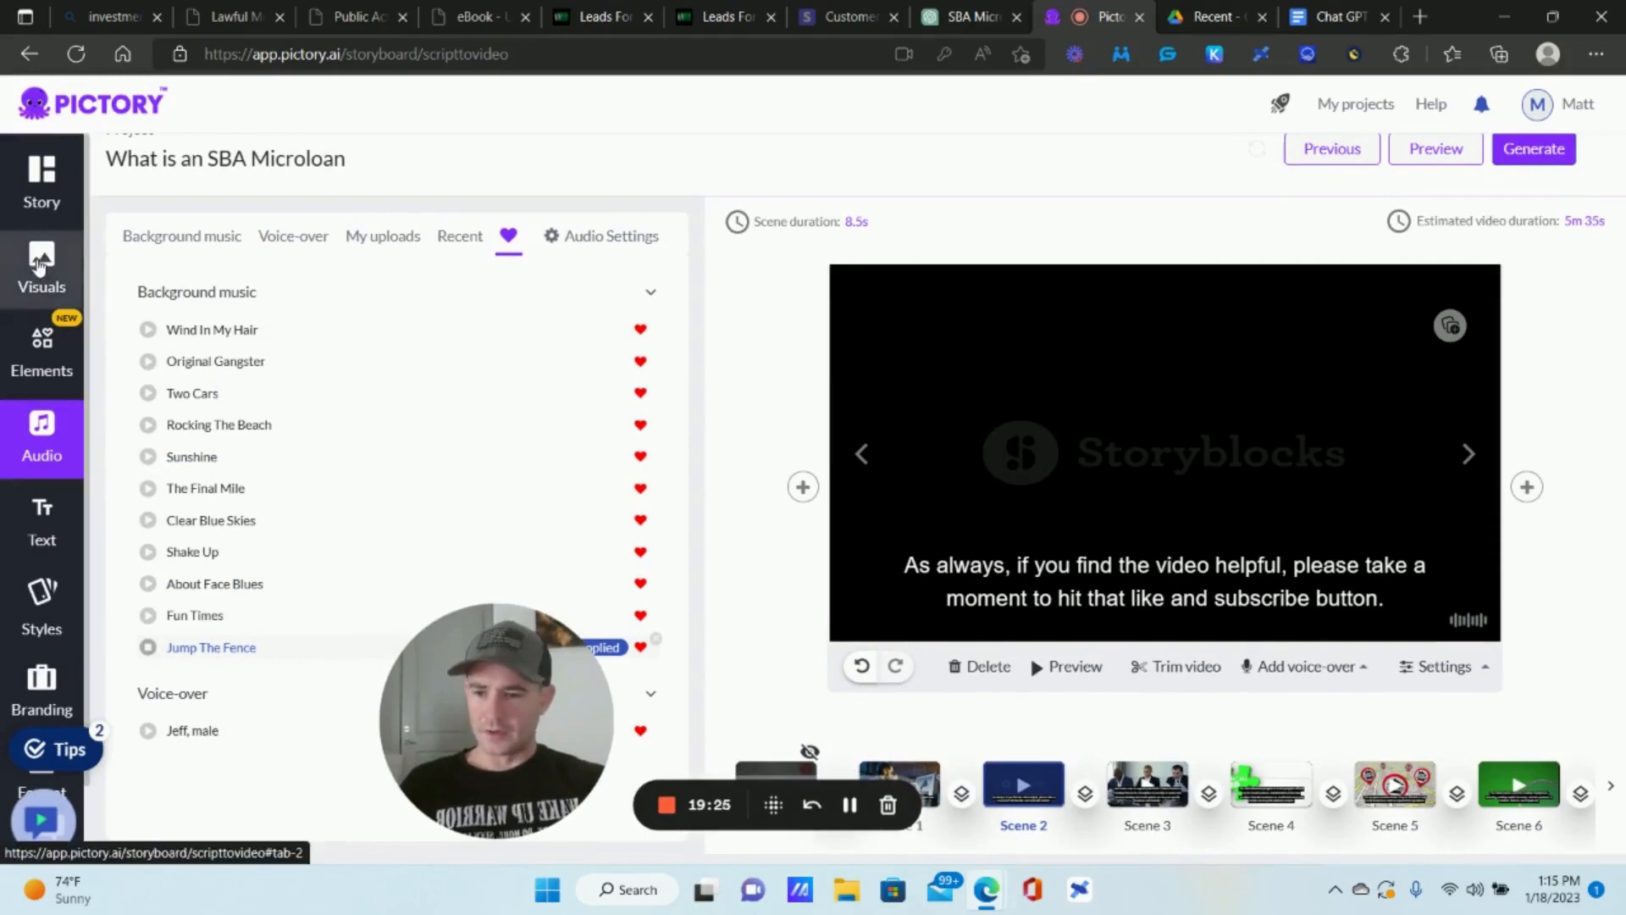
click(25, 284)
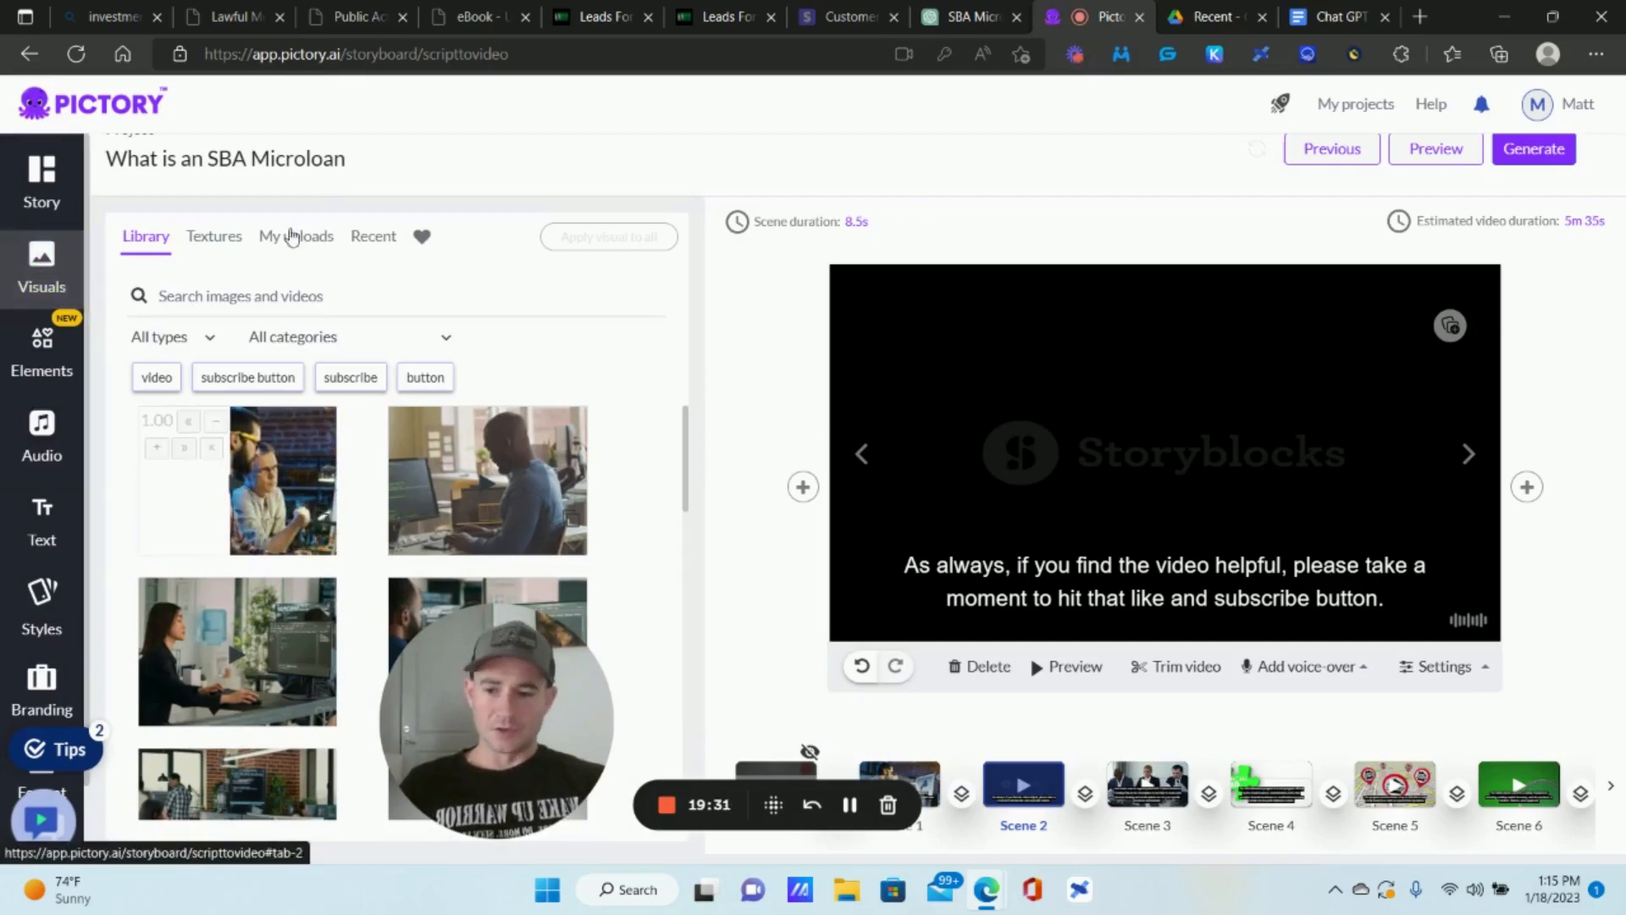
click(425, 243)
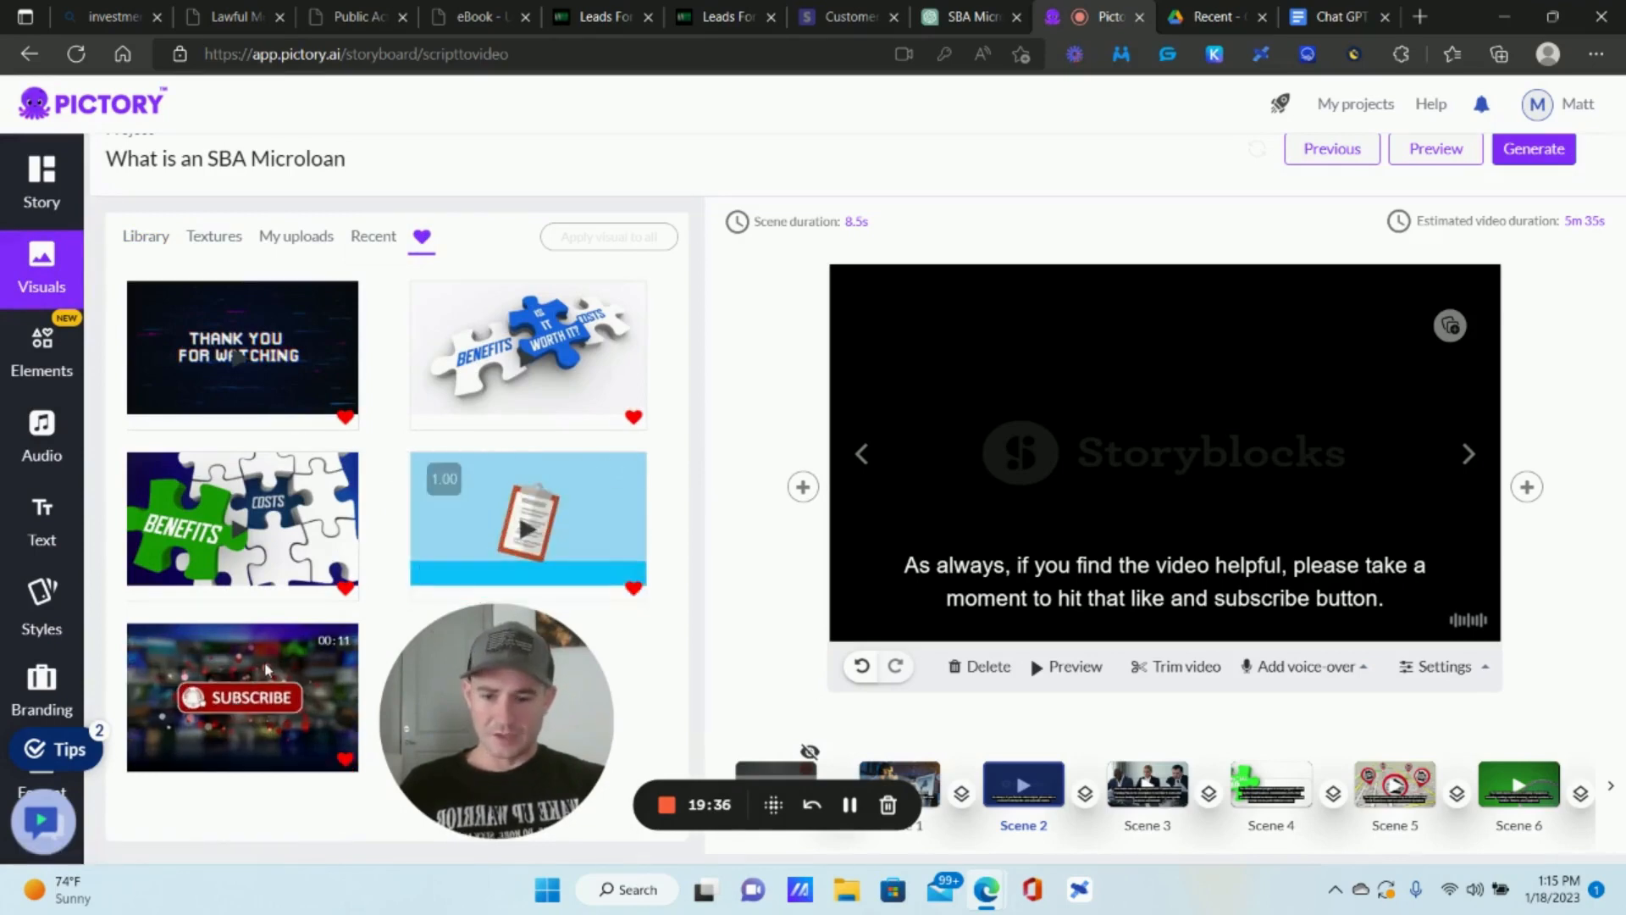
drag(275, 693, 1147, 497)
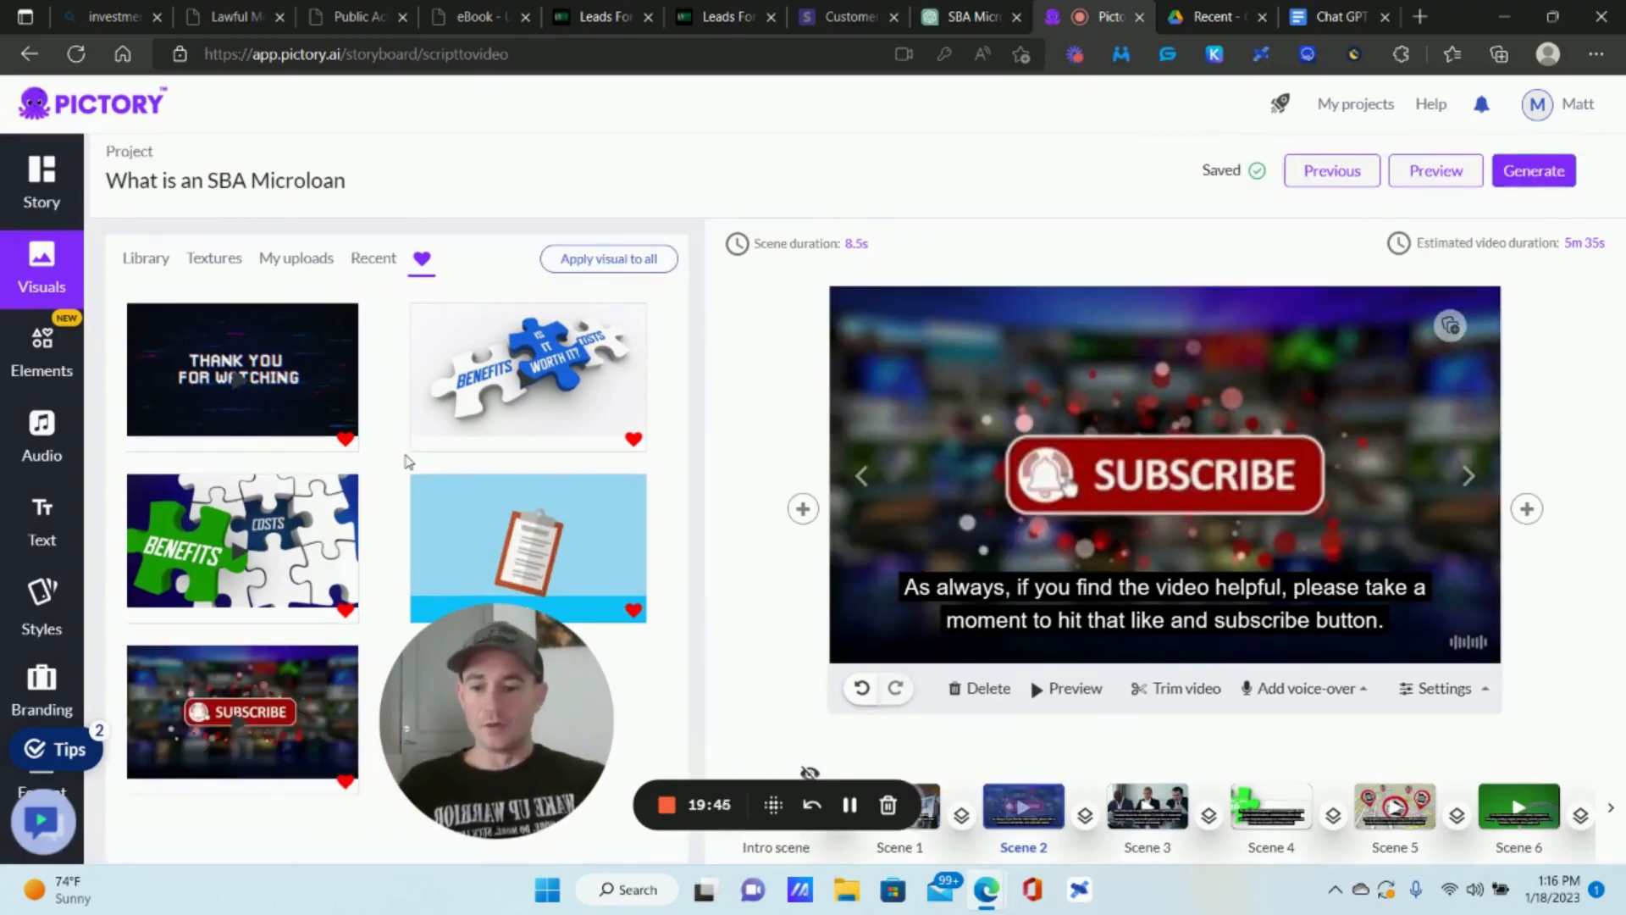
Replace Scene 3's background with the animated clipboard checklist clip from the favorite visuals.
click(145, 258)
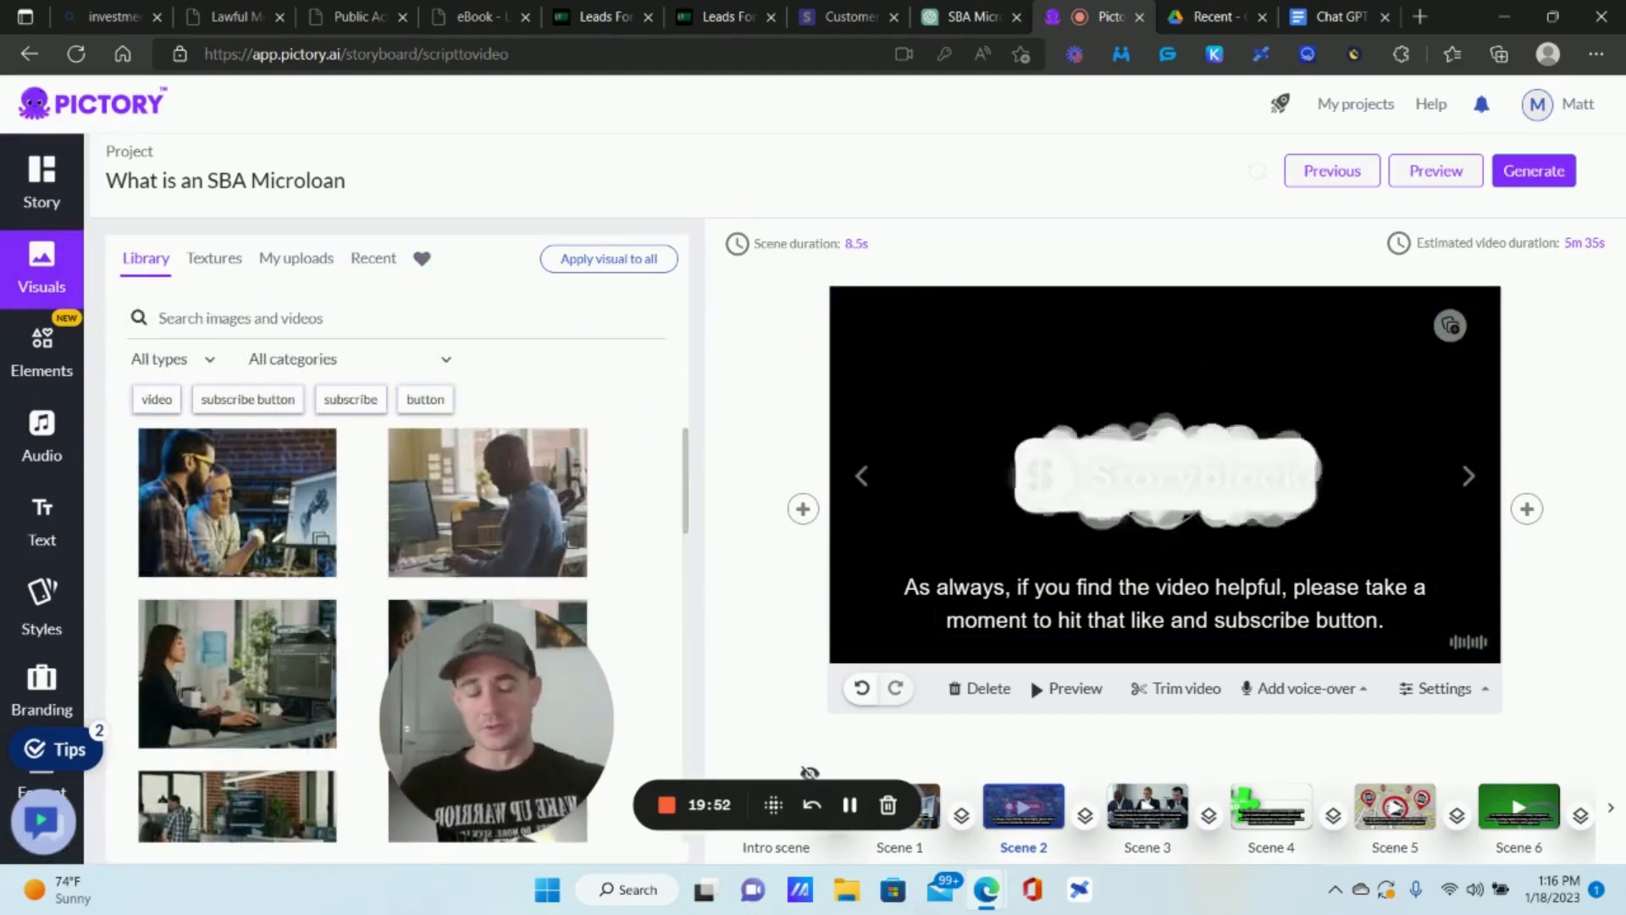
click(1159, 800)
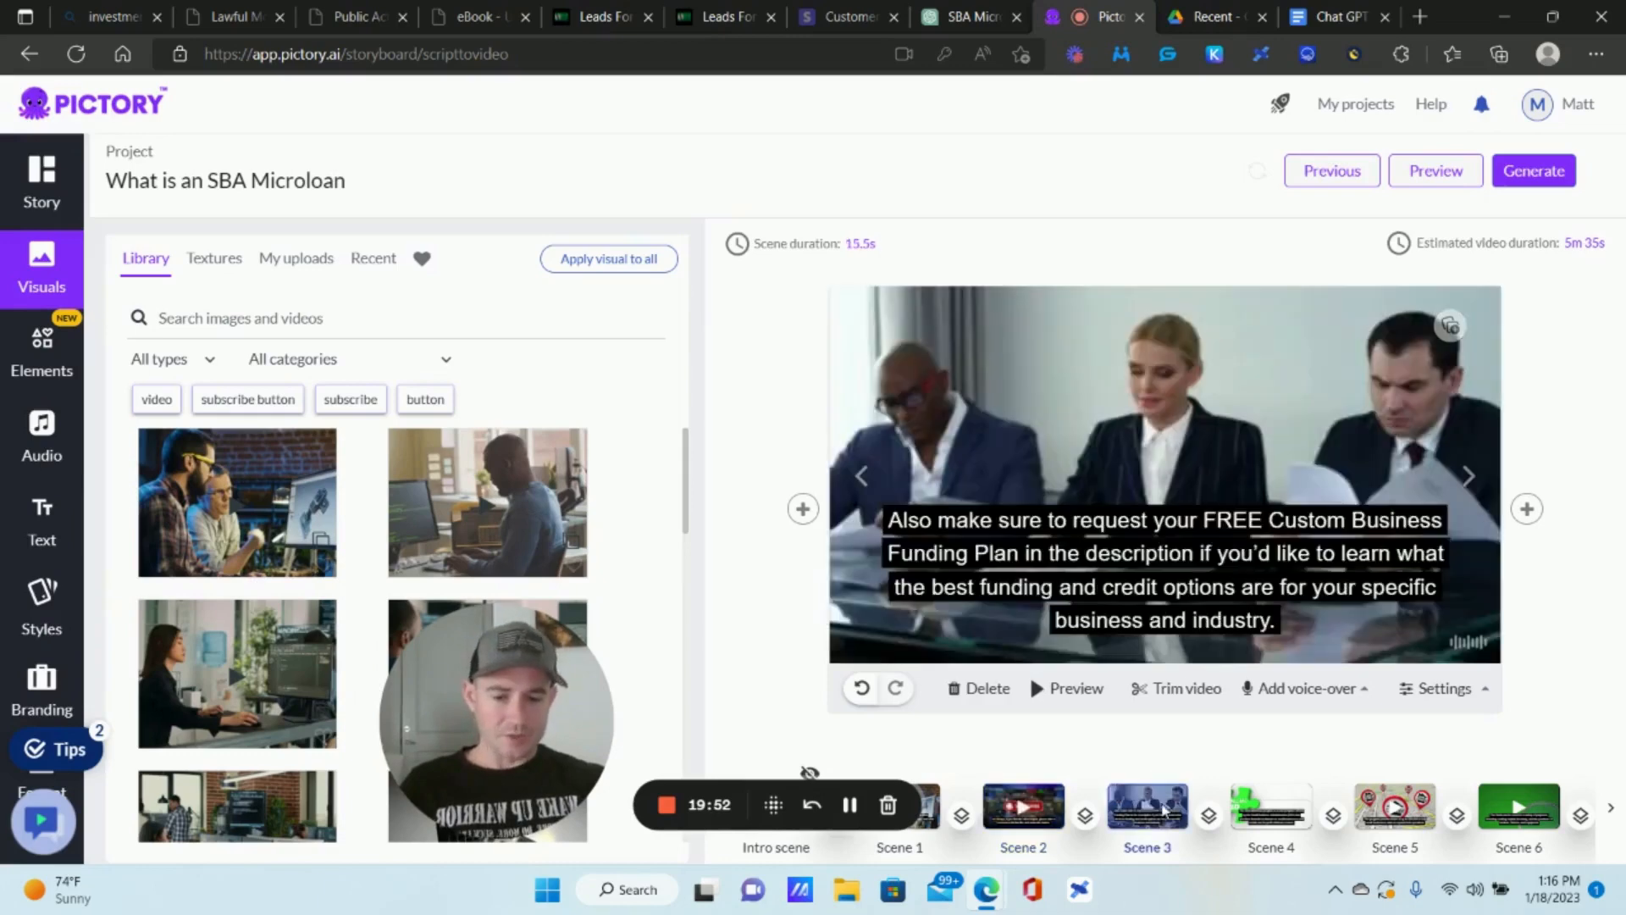
click(424, 262)
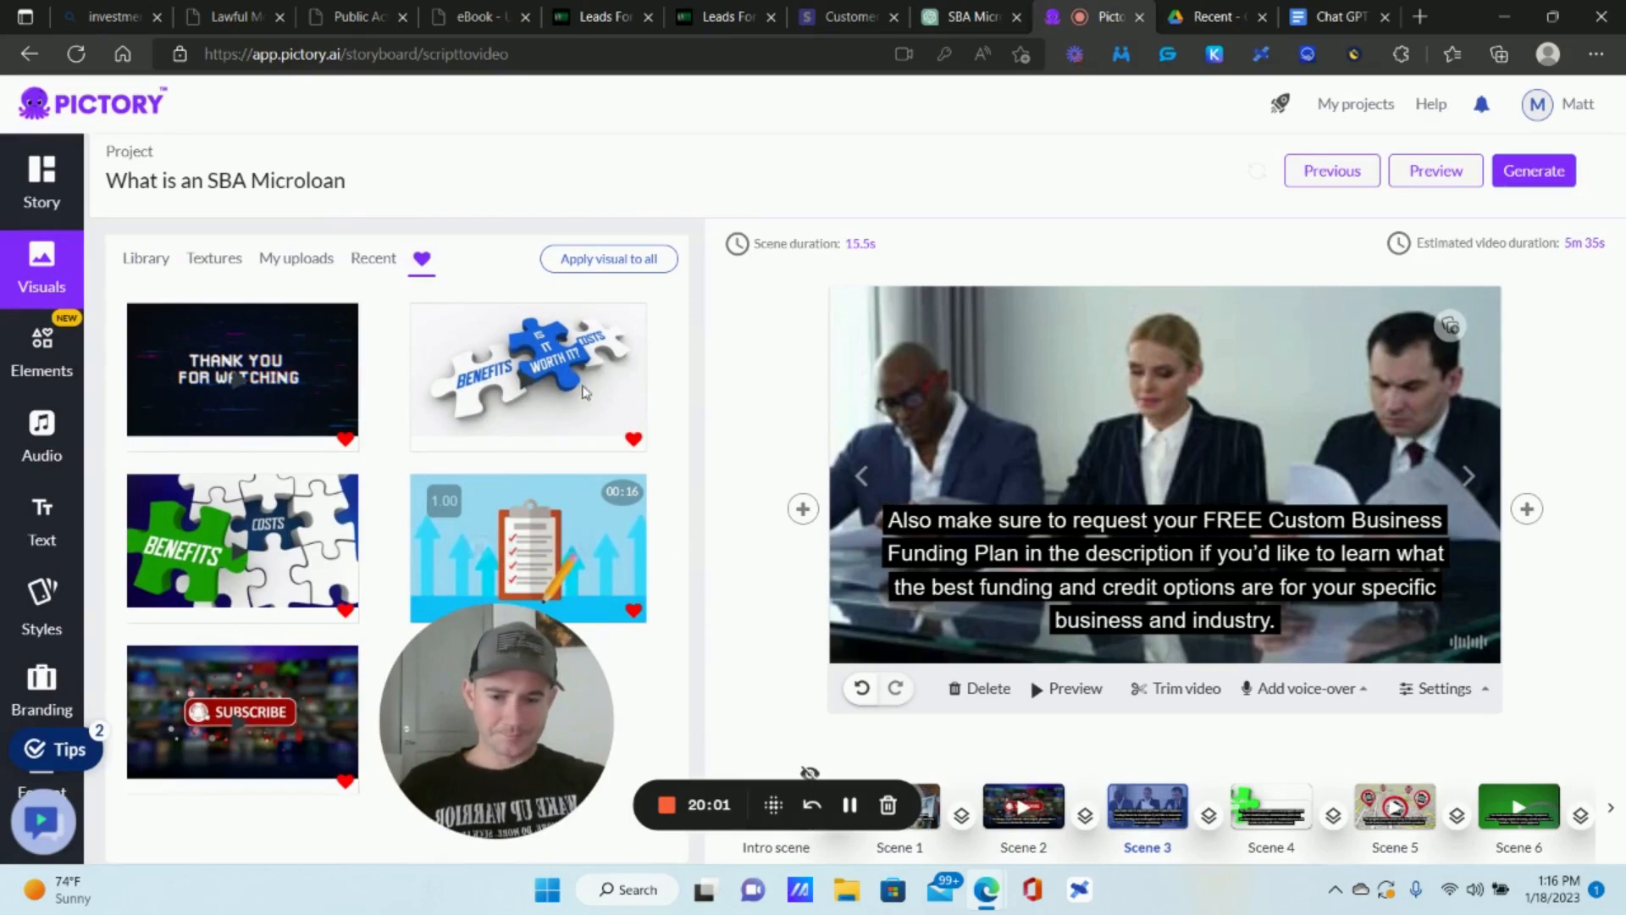
click(597, 544)
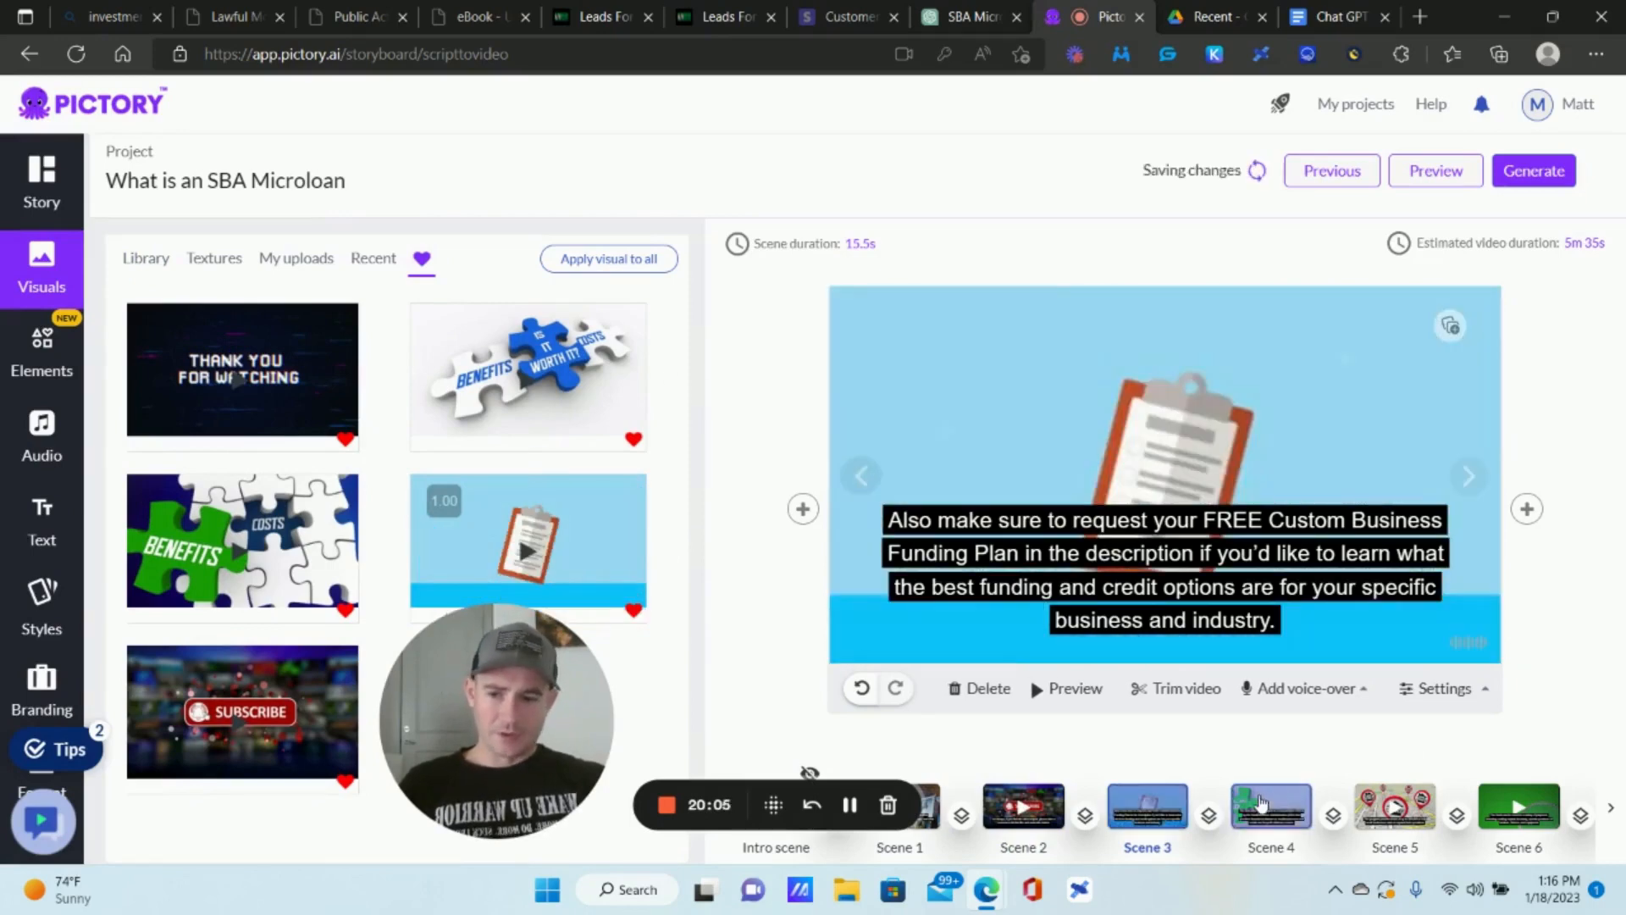
Search the visual library for "loan" and replace Scene 4's background with the clip of hands, a clipboard and a pen.
click(1260, 801)
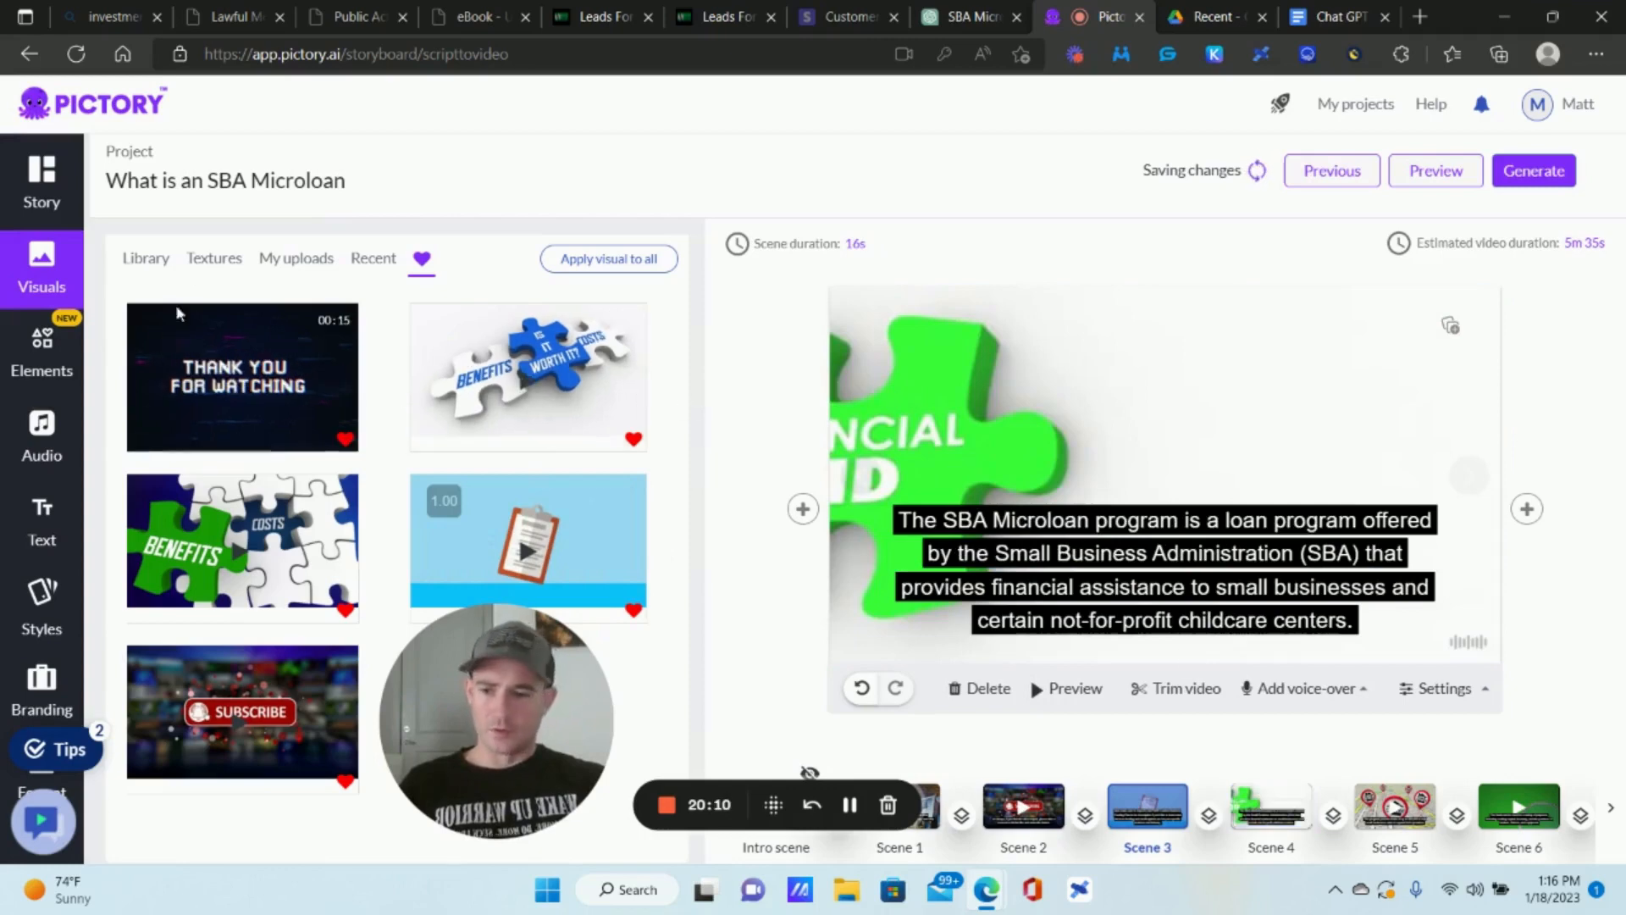
click(154, 264)
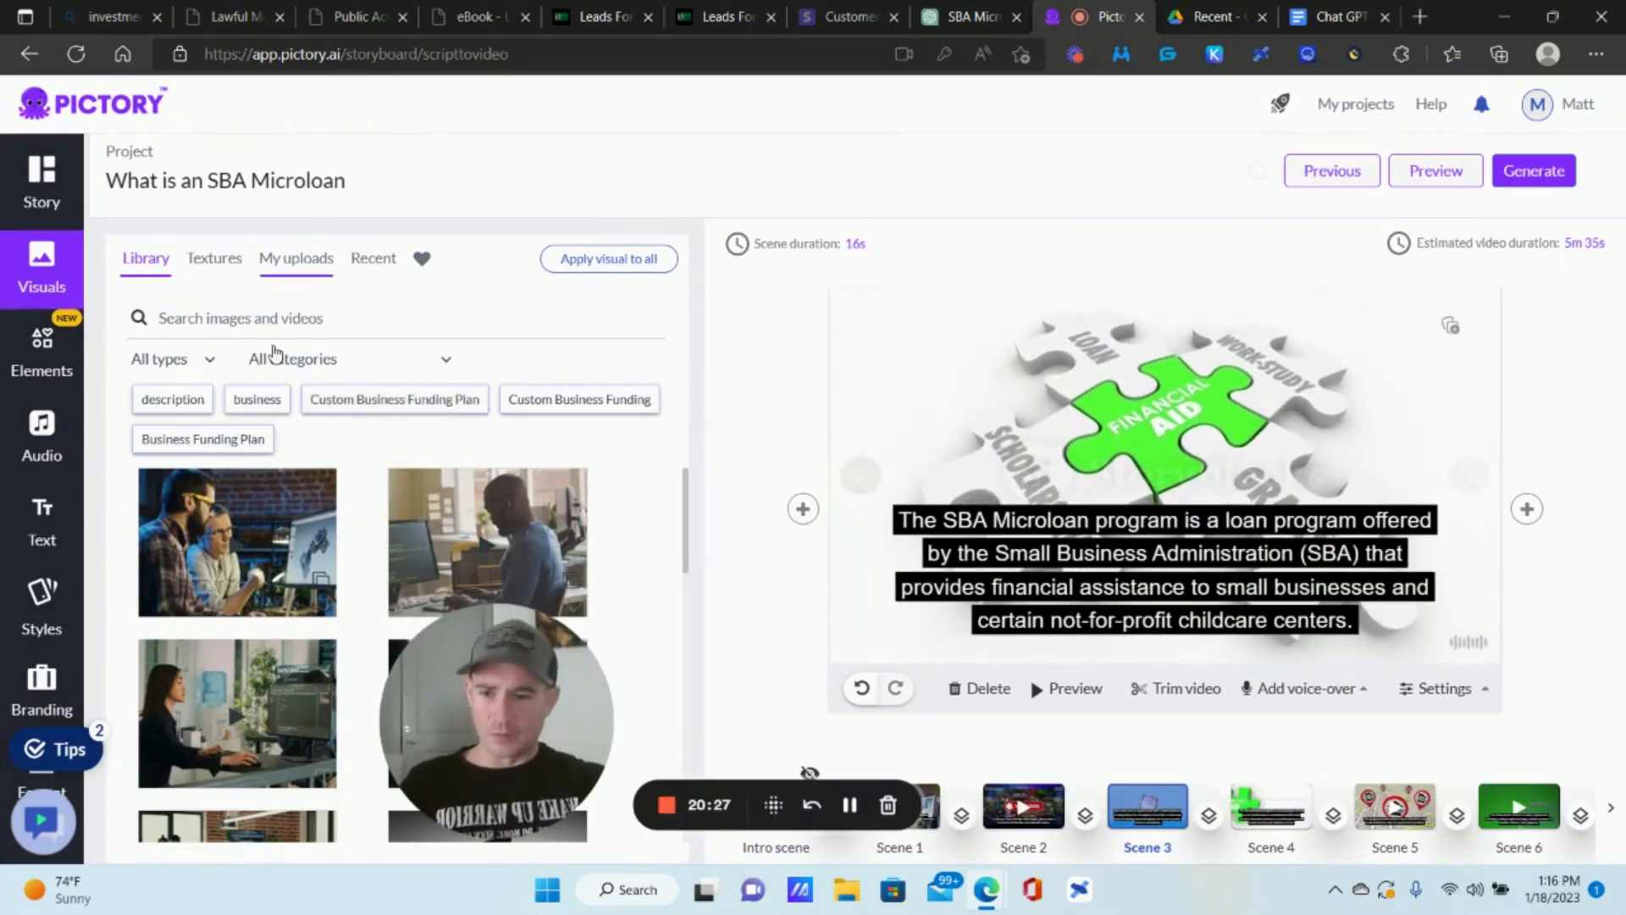
click(275, 317)
text(loan)
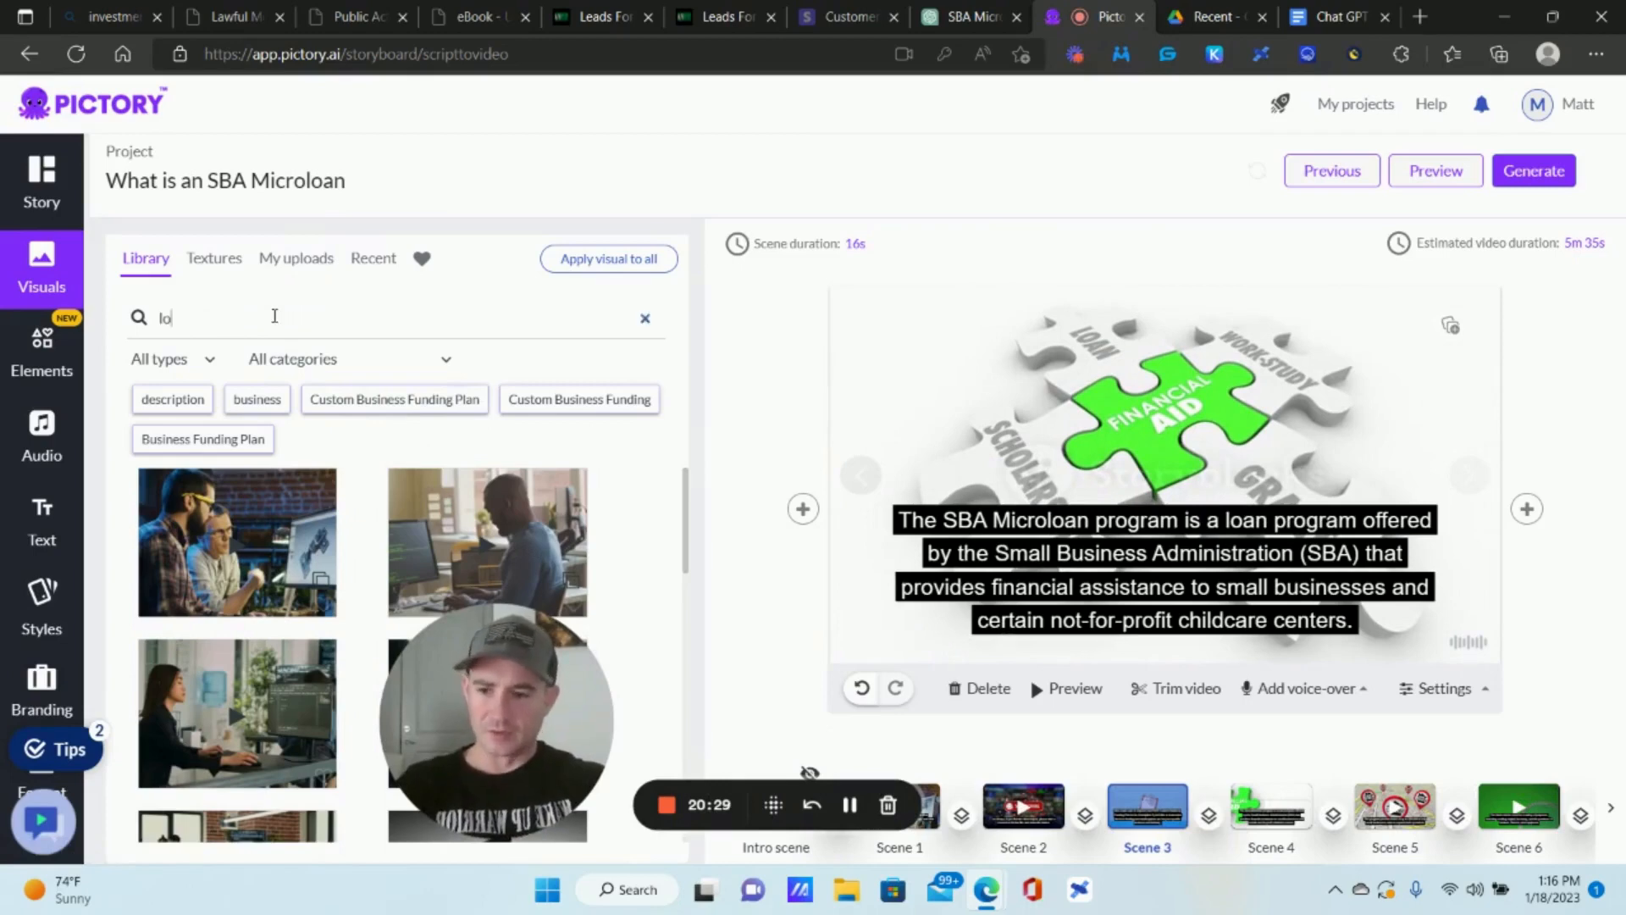
key(Return)
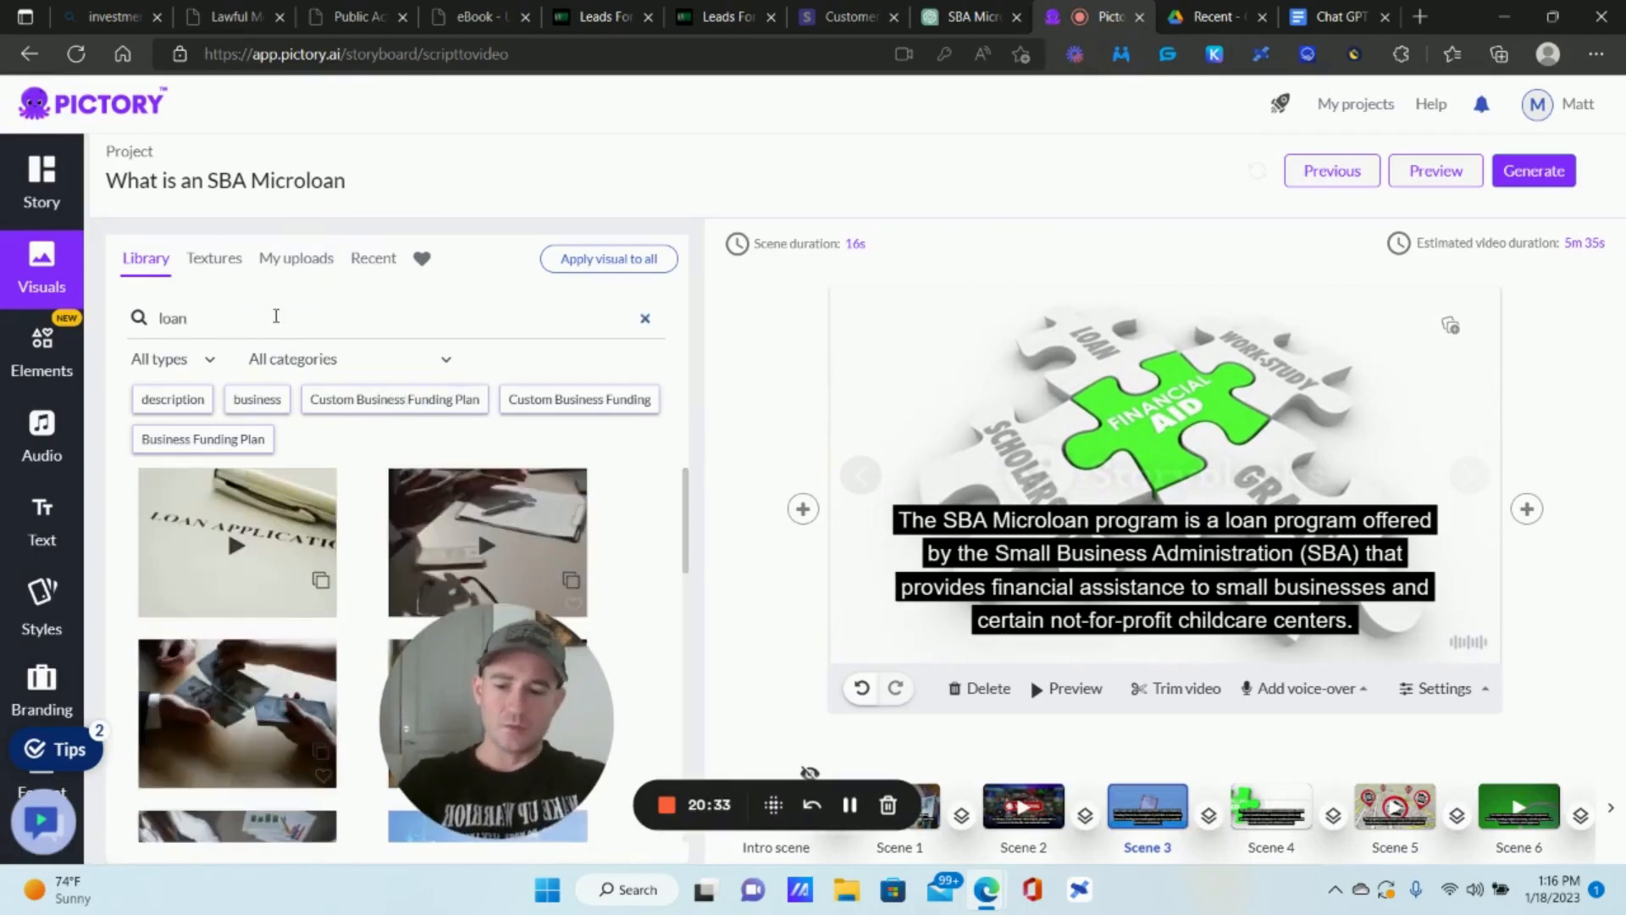
mouse_move(239, 521)
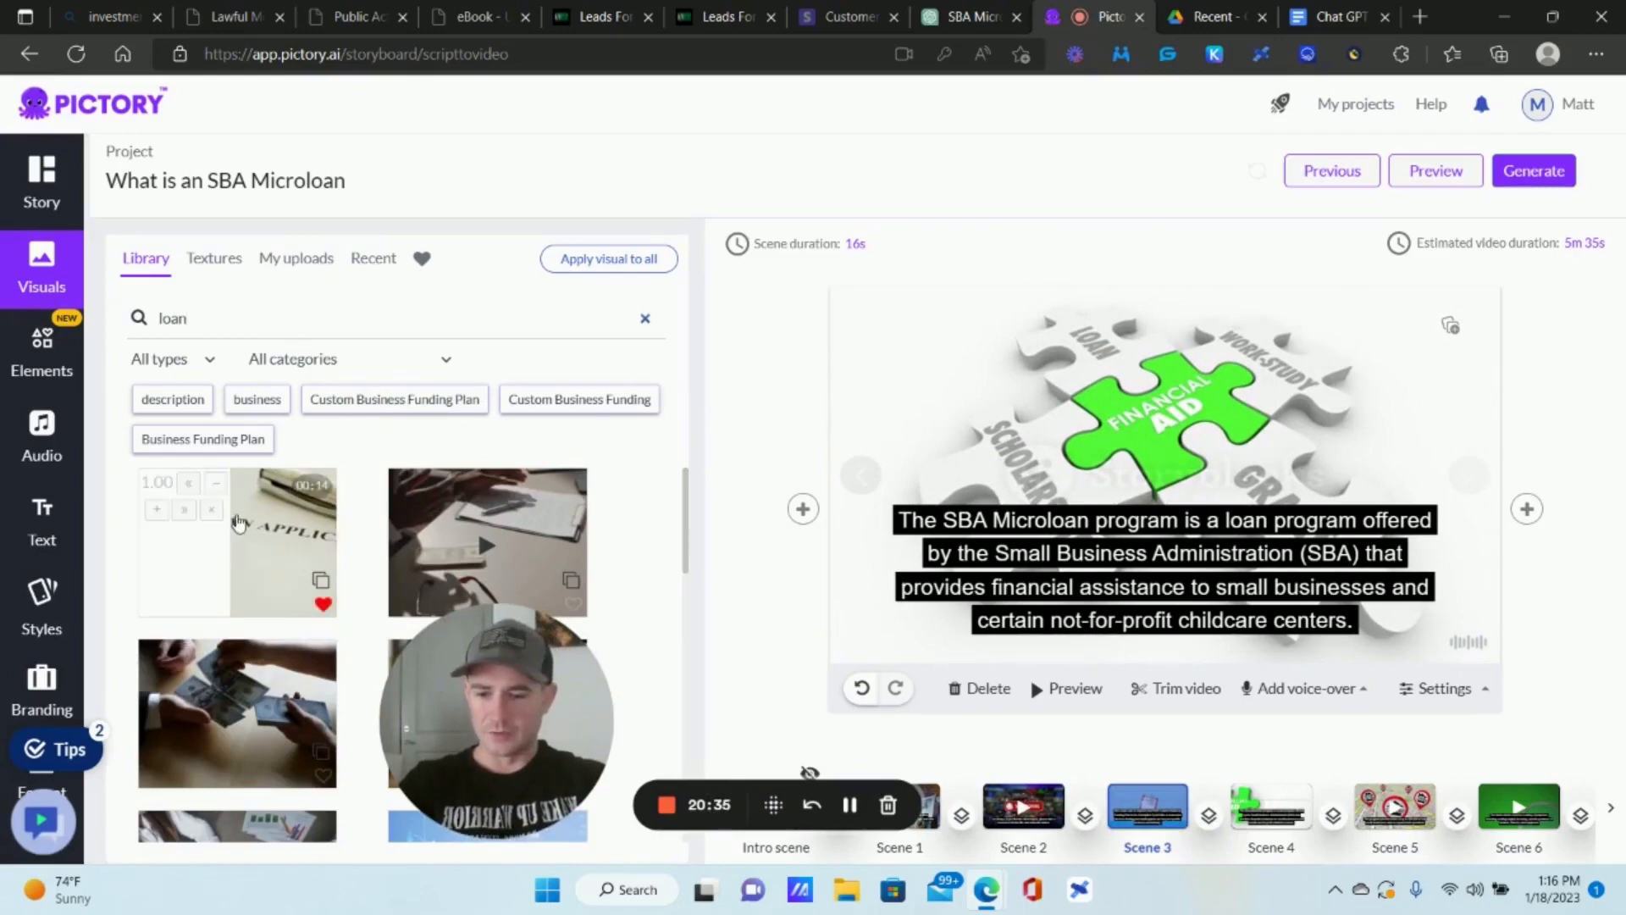
mouse_move(493, 544)
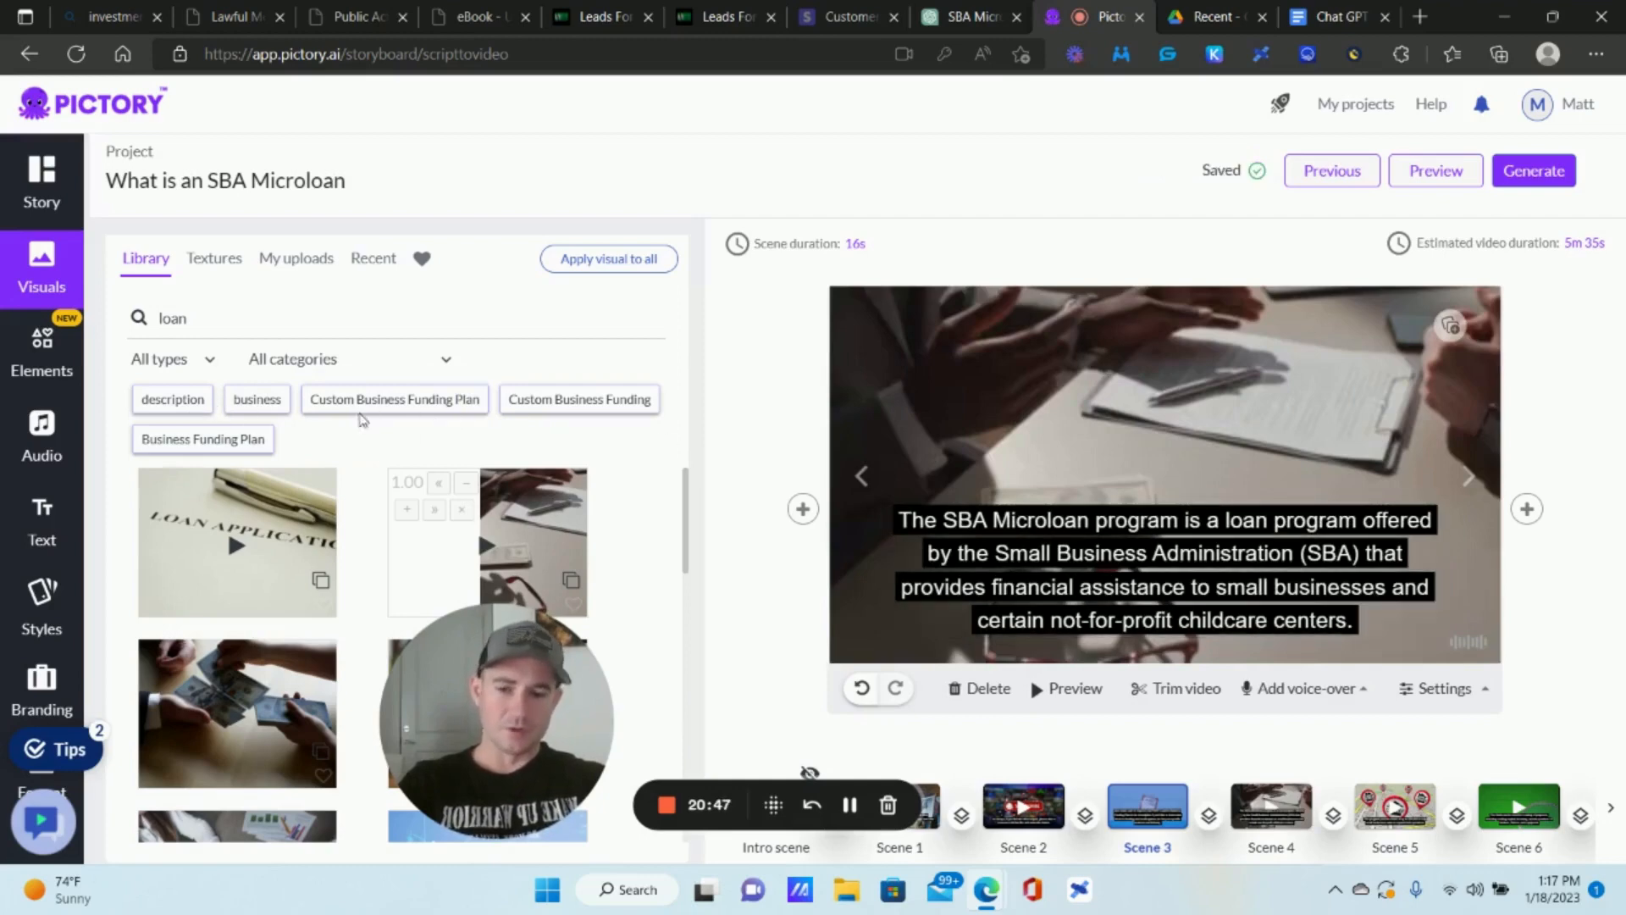
Search the visual library for "business" clips.
click(256, 402)
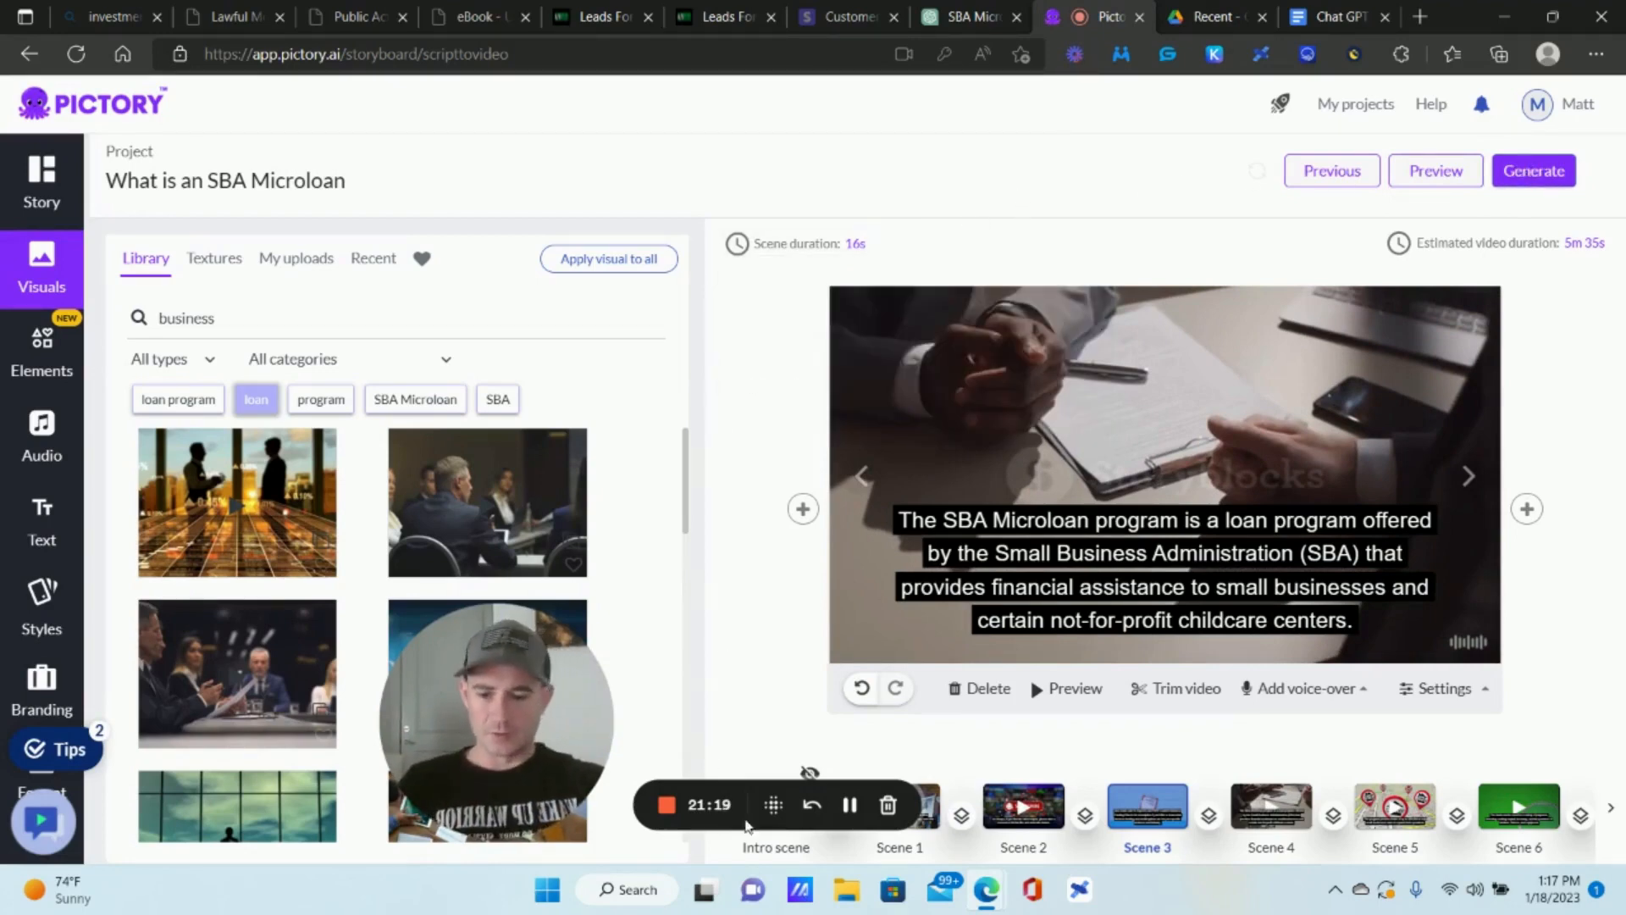
click(850, 805)
click(964, 732)
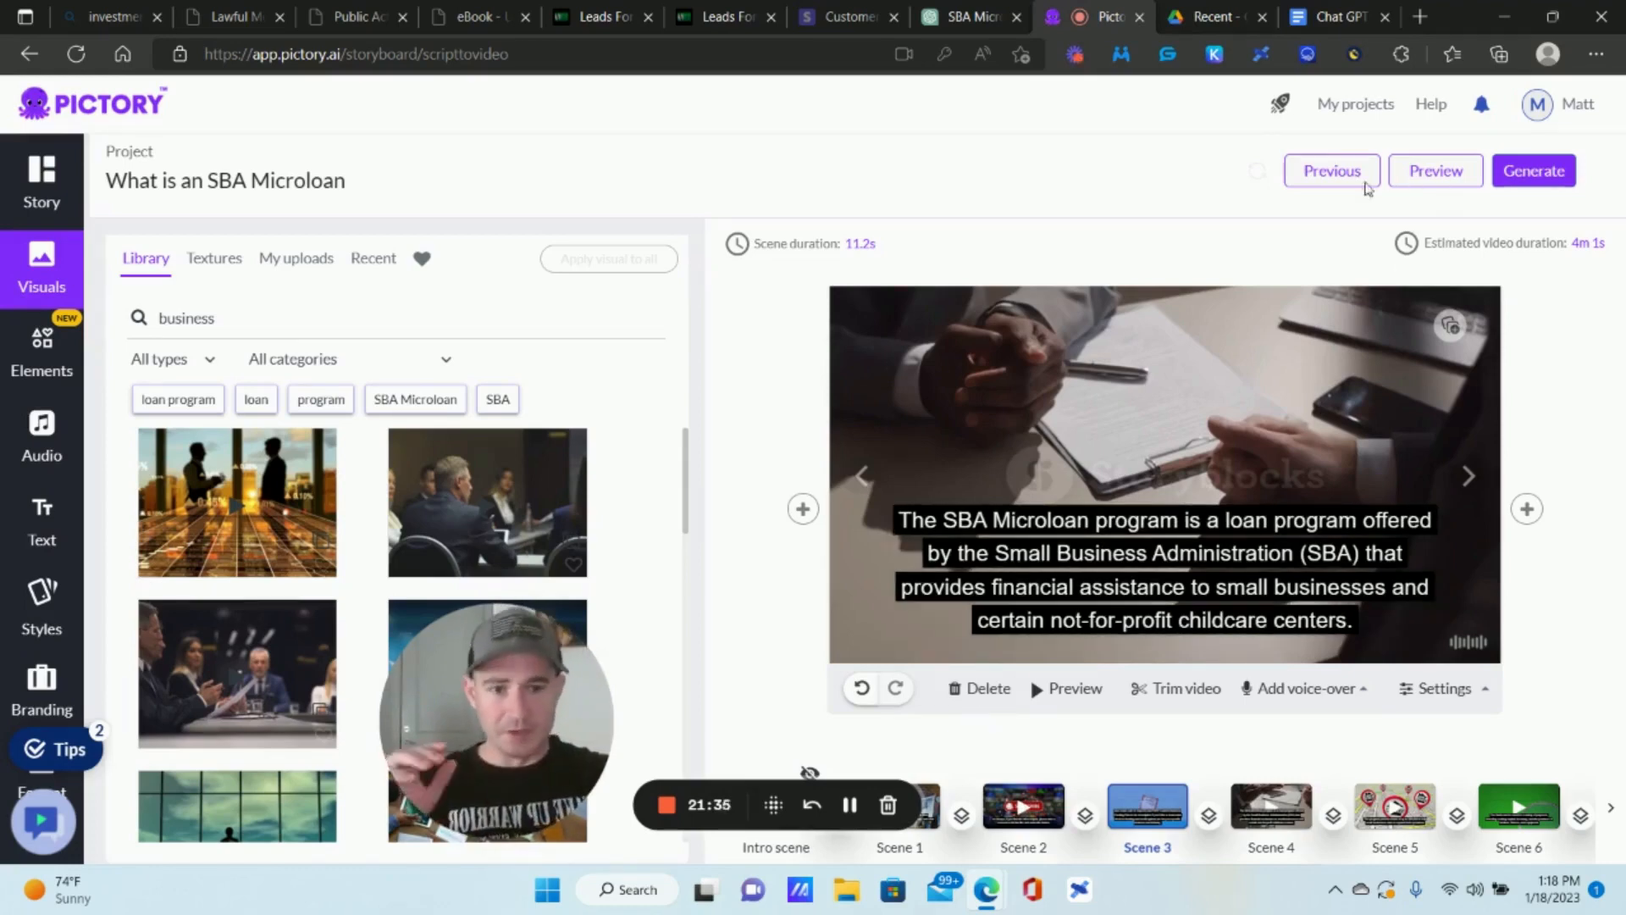
Go to the projects list and open the available actions for the "What is an SBA Microloan" project.
click(1355, 106)
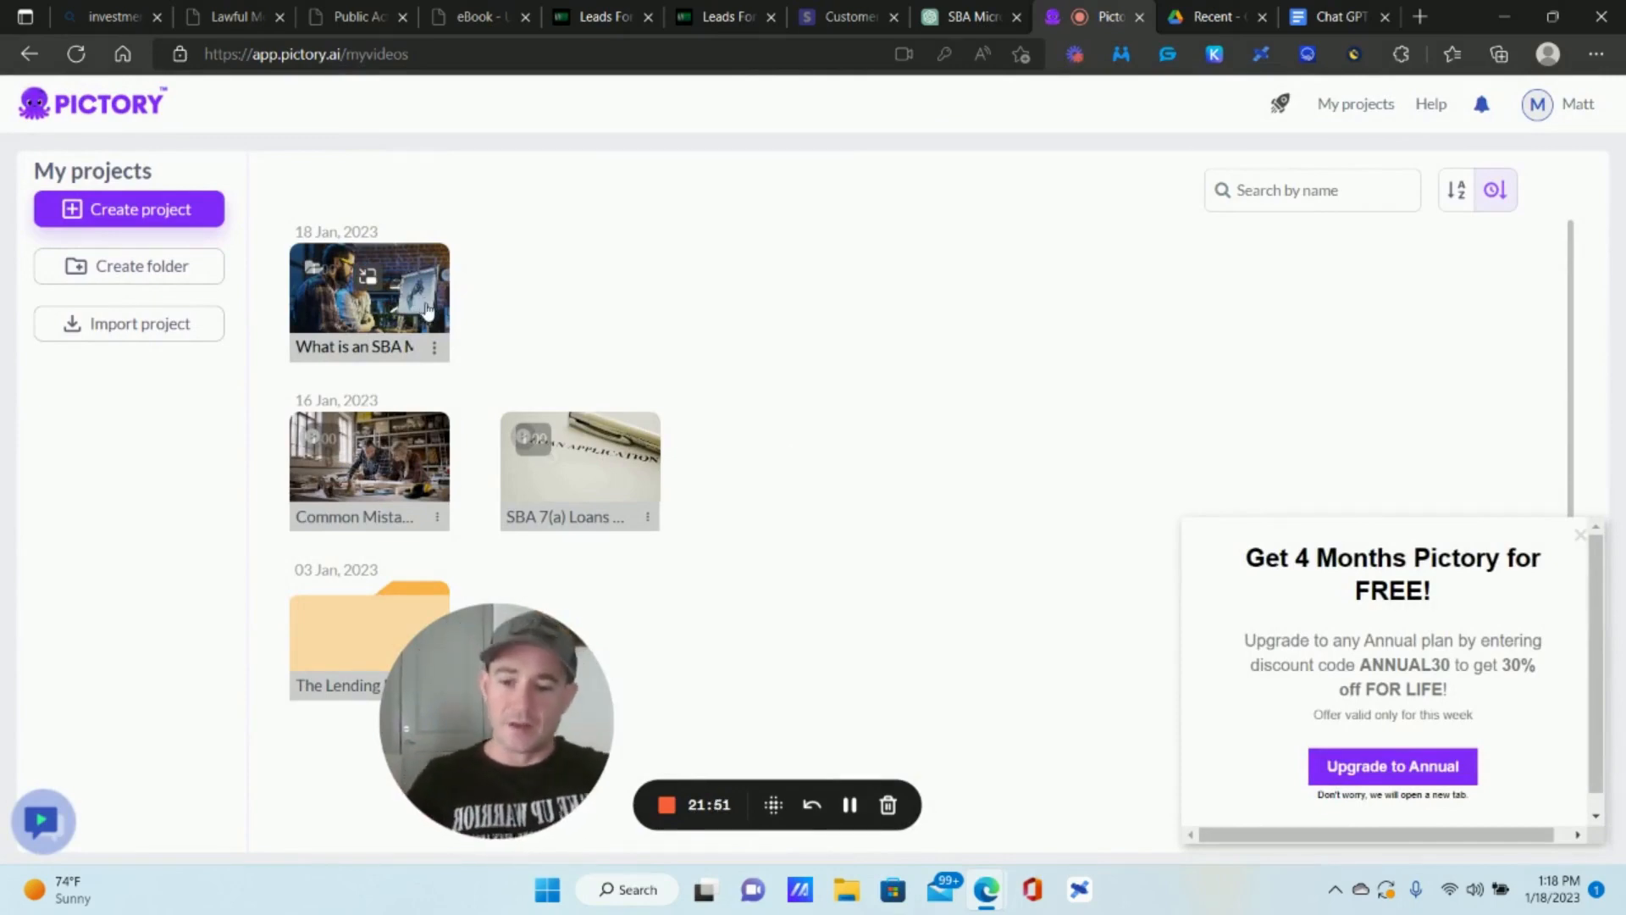
click(434, 347)
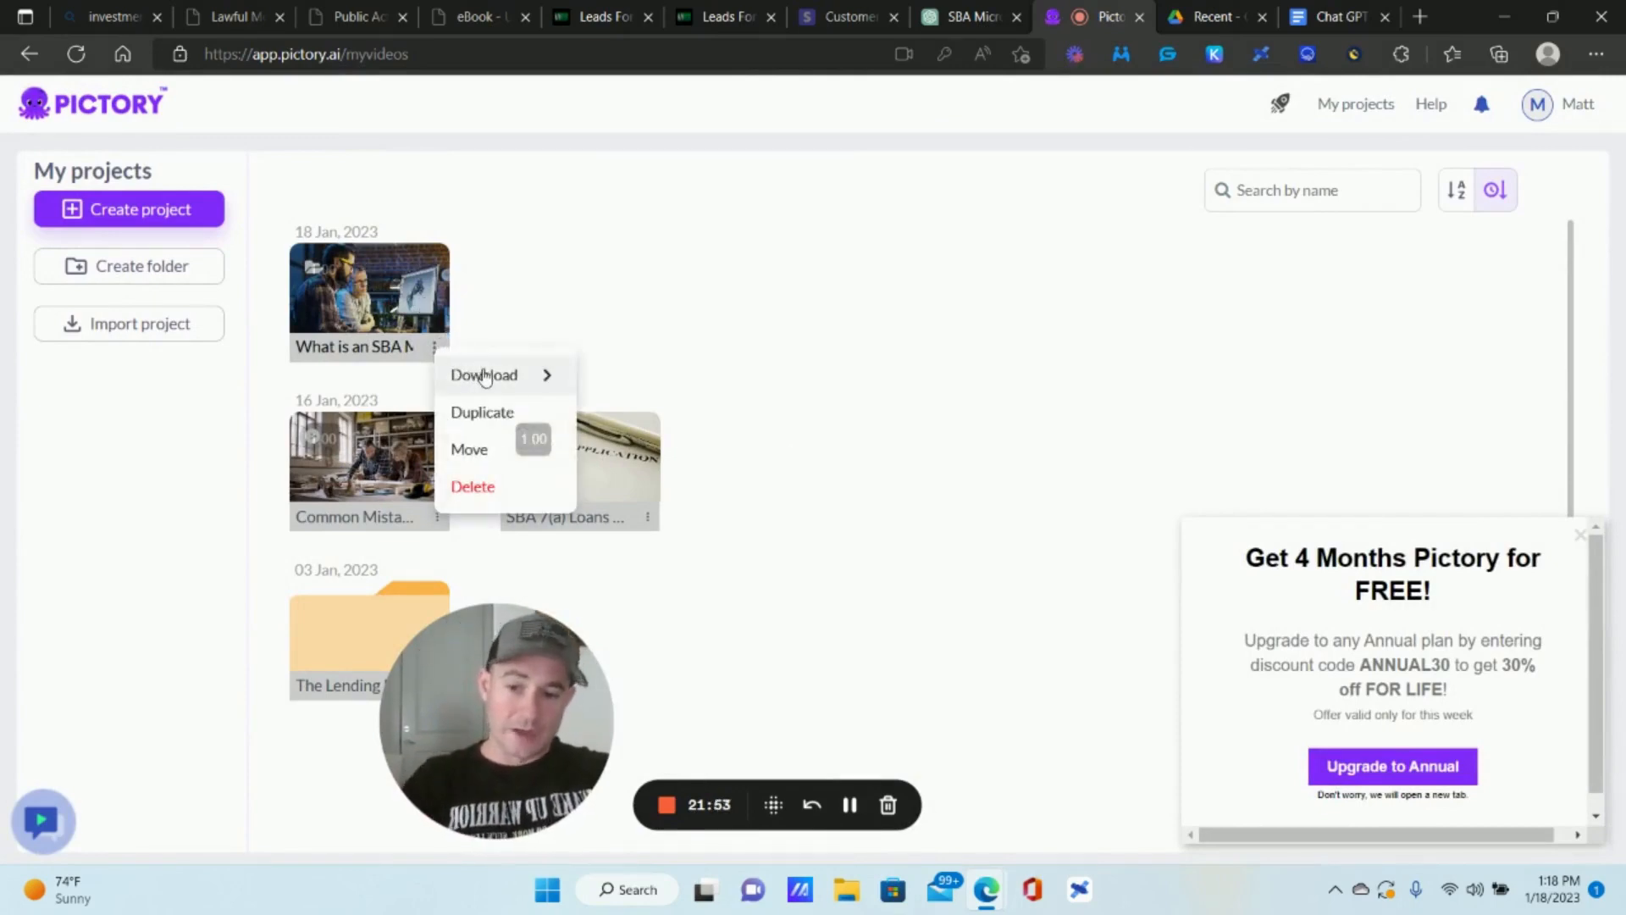